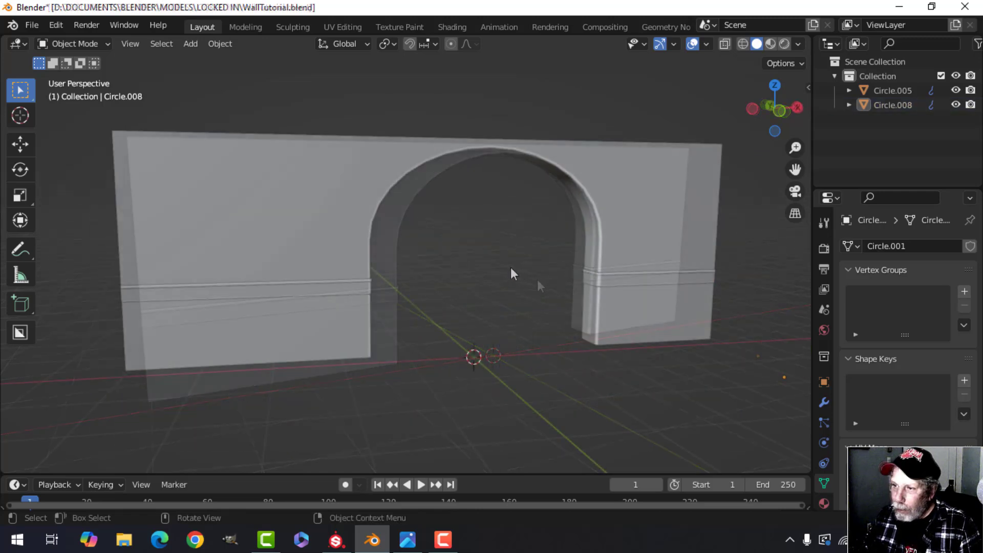
Inspect the arched wall and its horizontal trim as separate objects, then clear the selection
{"action": "left_click", "coordinate": [327, 203]}
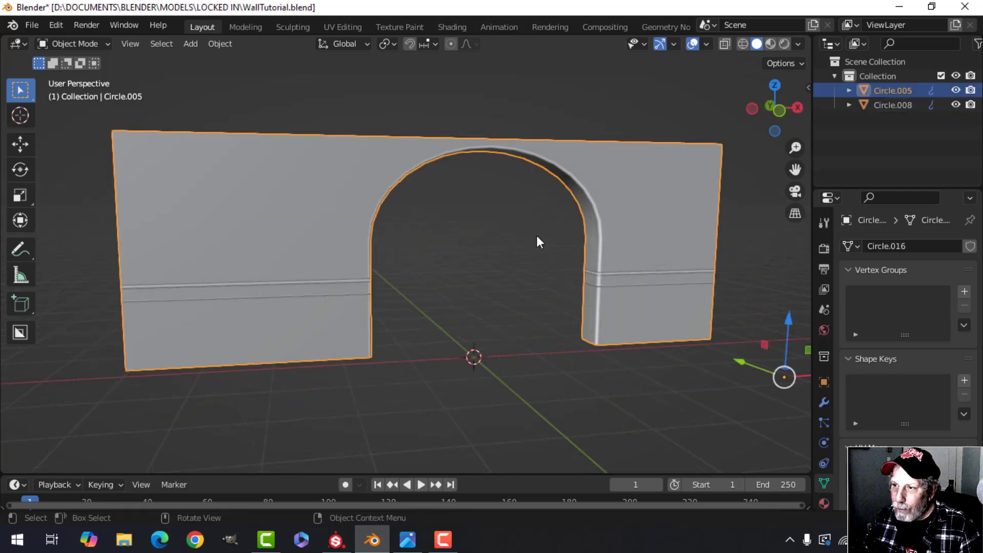
{"action": "middle_click_drag", "start_coordinate": [537, 236], "coordinate": [488, 254]}
{"action": "left_click", "coordinate": [384, 269]}
{"action": "scroll", "coordinate": [480, 262], "scroll_direction": "up", "scroll_amount": 4}
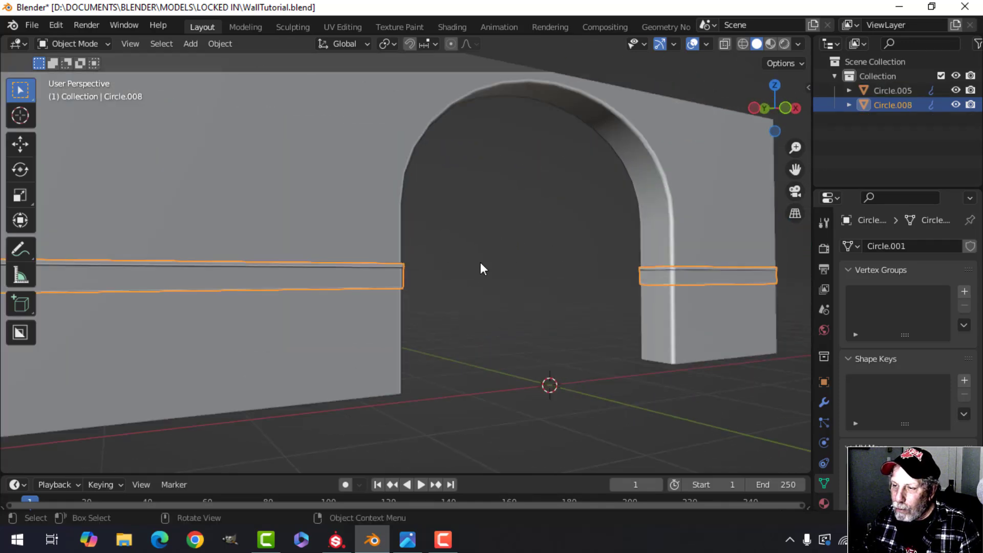
{"action": "middle_click_drag", "start_coordinate": [571, 236], "coordinate": [465, 240]}
{"action": "left_click", "coordinate": [377, 237]}
{"action": "scroll", "coordinate": [459, 233], "scroll_direction": "down", "scroll_amount": 4}
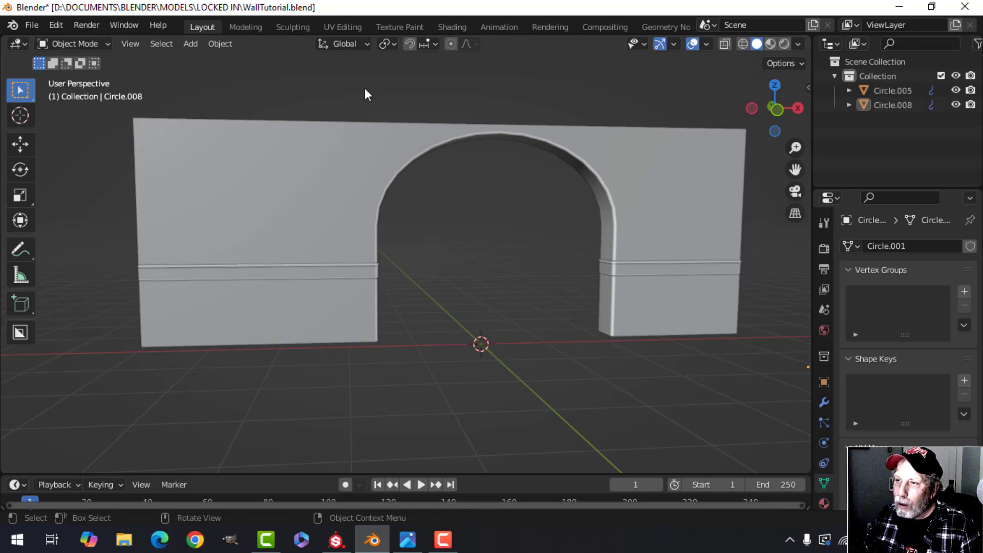
Switch to the UV Editing workspace, put the trim back in Object Mode, and widen the UV editor
{"action": "left_click", "coordinate": [344, 26]}
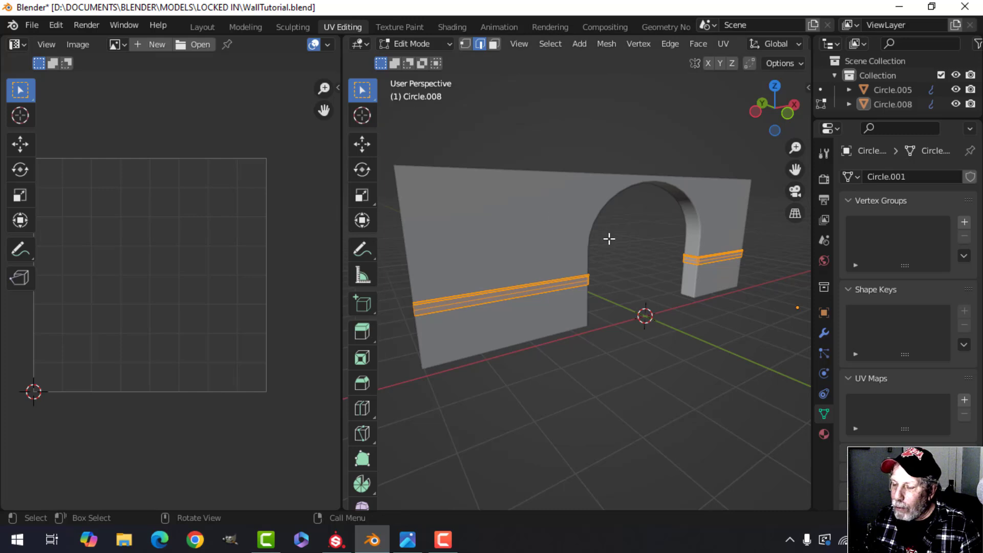
{"action": "key", "text": "alt+a"}
{"action": "middle_click_drag", "start_coordinate": [619, 242], "coordinate": [310, 268]}
{"action": "key", "text": "Tab"}
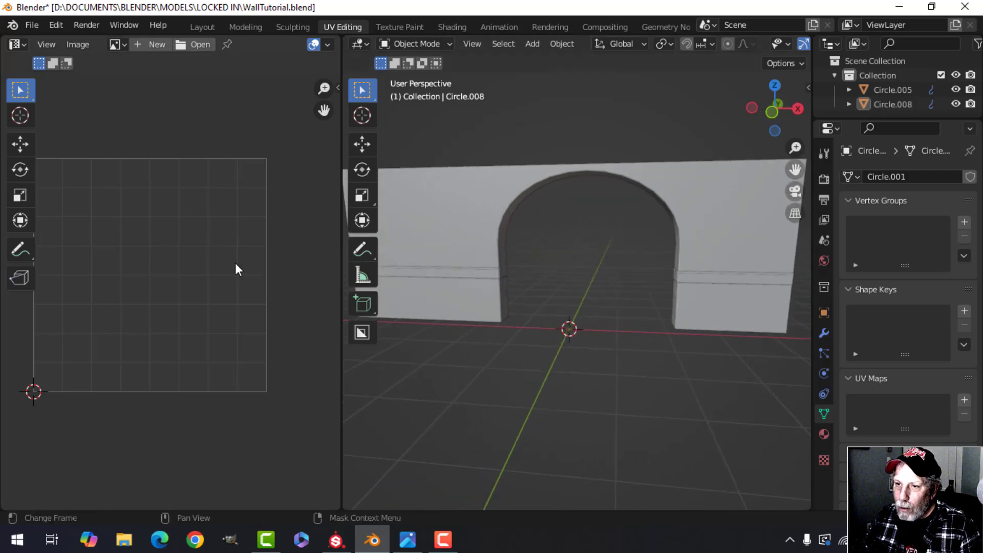
{"action": "scroll", "coordinate": [235, 269], "scroll_direction": "down", "scroll_amount": 1}
{"action": "middle_click_drag", "start_coordinate": [233, 267], "coordinate": [255, 248]}
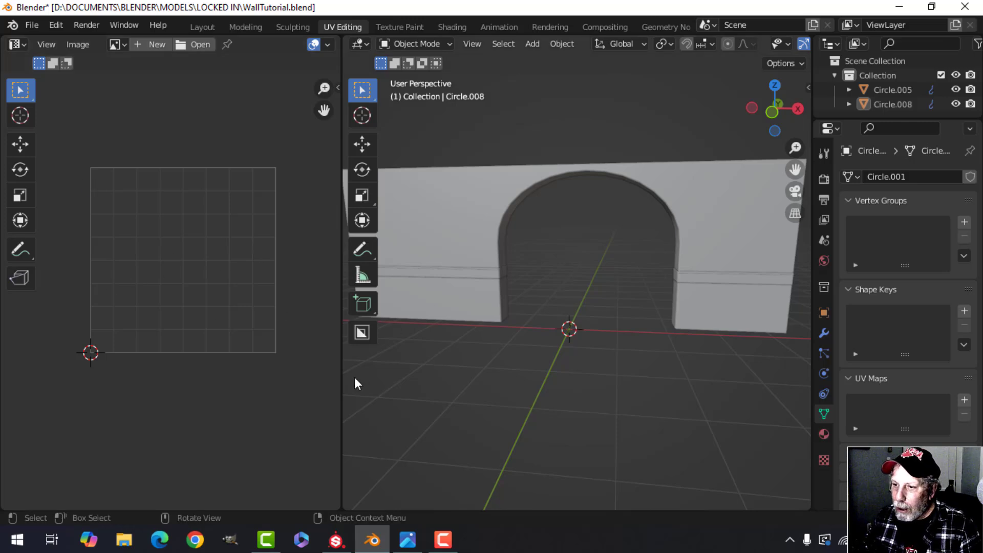
{"action": "left_click_drag", "start_coordinate": [342, 377], "coordinate": [368, 377]}
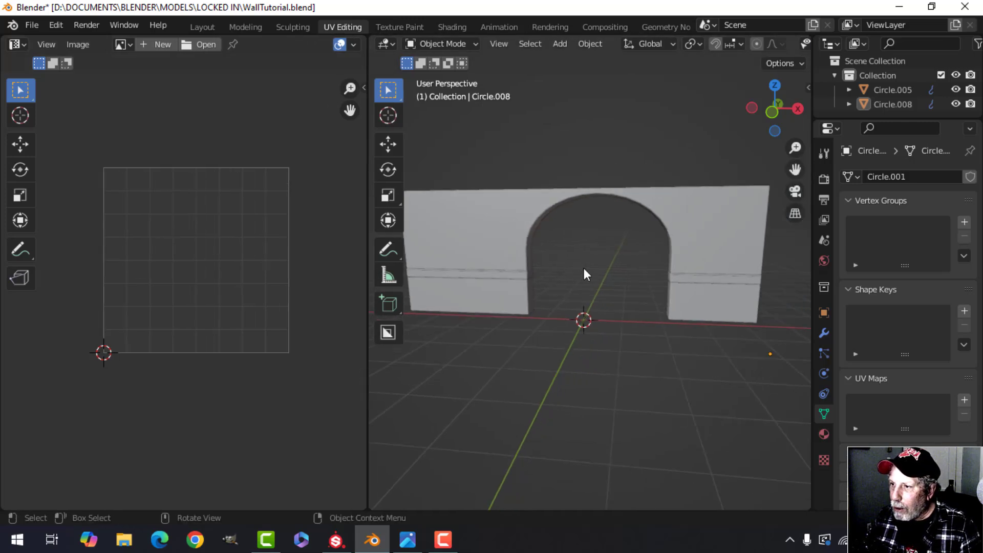
Unwrap the entire arched wall mesh in Edit Mode using the standard Unwrap method
{"action": "middle_click_drag", "start_coordinate": [584, 275], "coordinate": [549, 254]}
{"action": "scroll", "coordinate": [549, 249], "scroll_direction": "up", "scroll_amount": 2}
{"action": "left_click", "coordinate": [527, 199]}
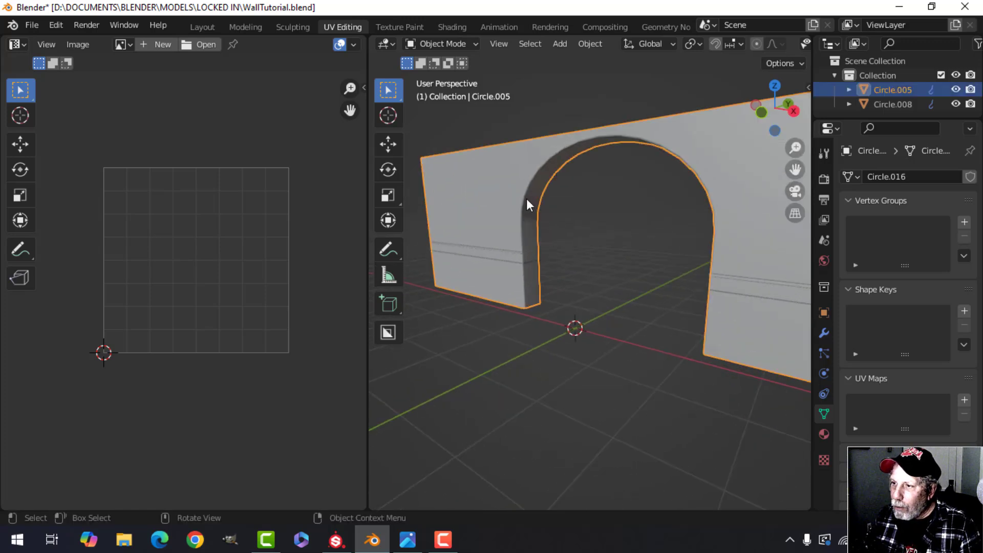
{"action": "key", "text": "Tab"}
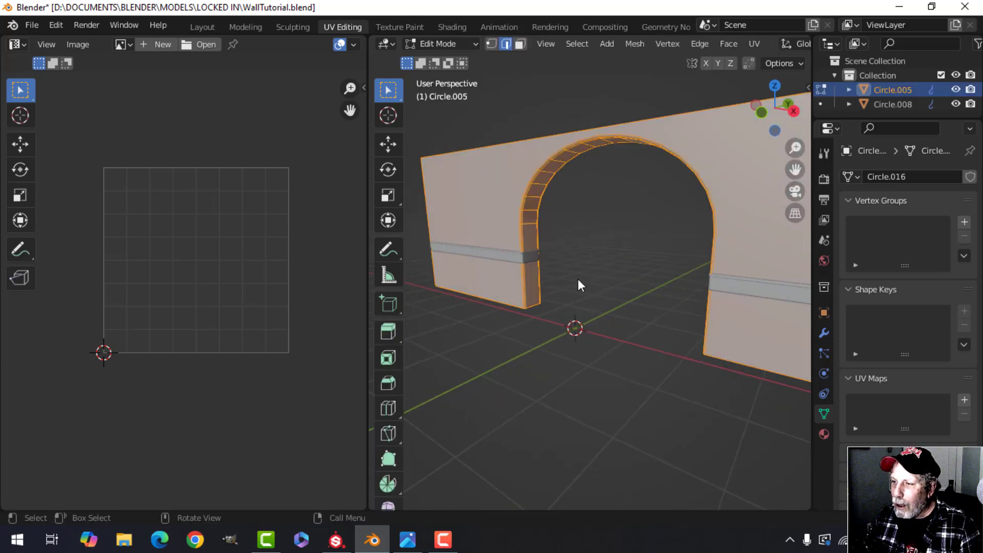
{"action": "middle_click_drag", "start_coordinate": [630, 291], "coordinate": [617, 269]}
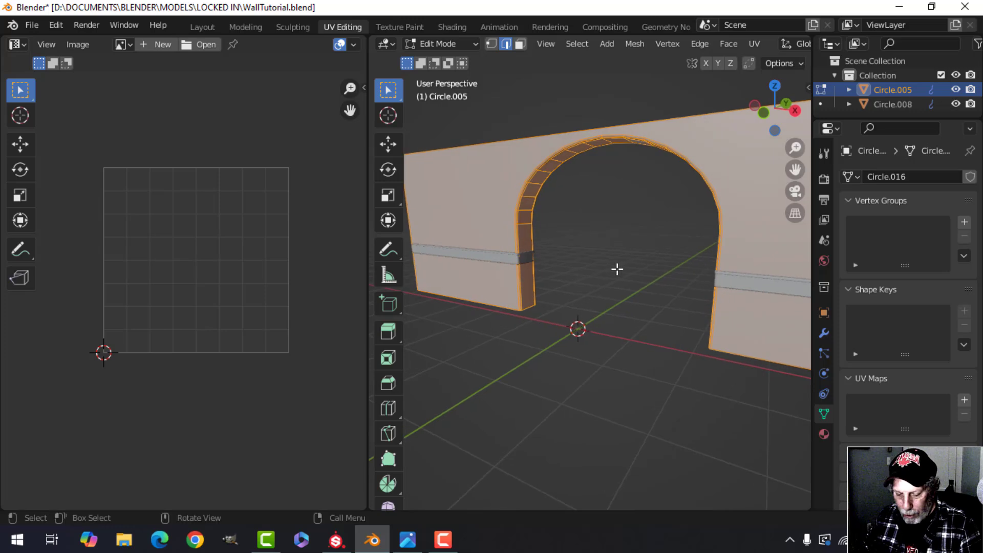
{"action": "key", "text": "u"}
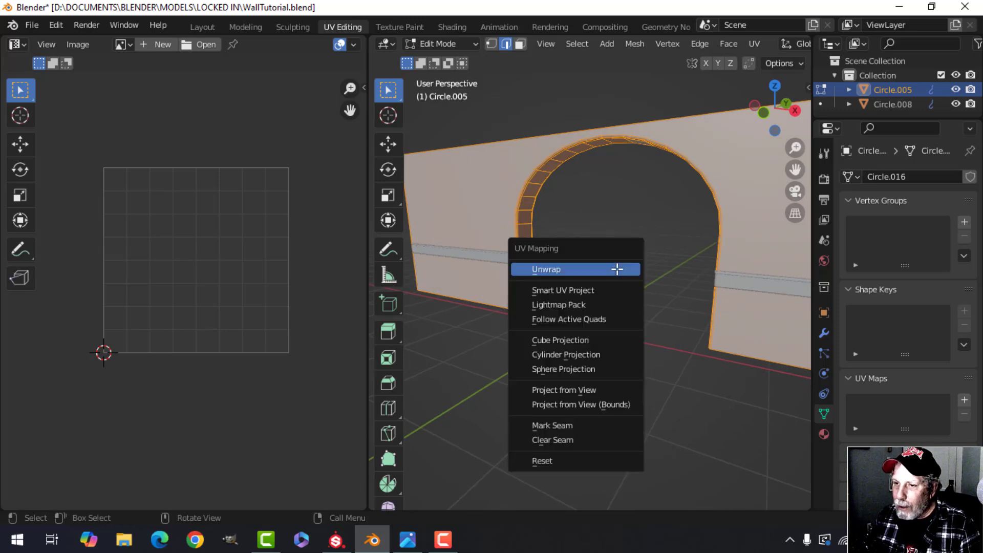
{"action": "left_click", "coordinate": [617, 268]}
{"action": "scroll", "coordinate": [305, 284], "scroll_direction": "up", "scroll_amount": 5}
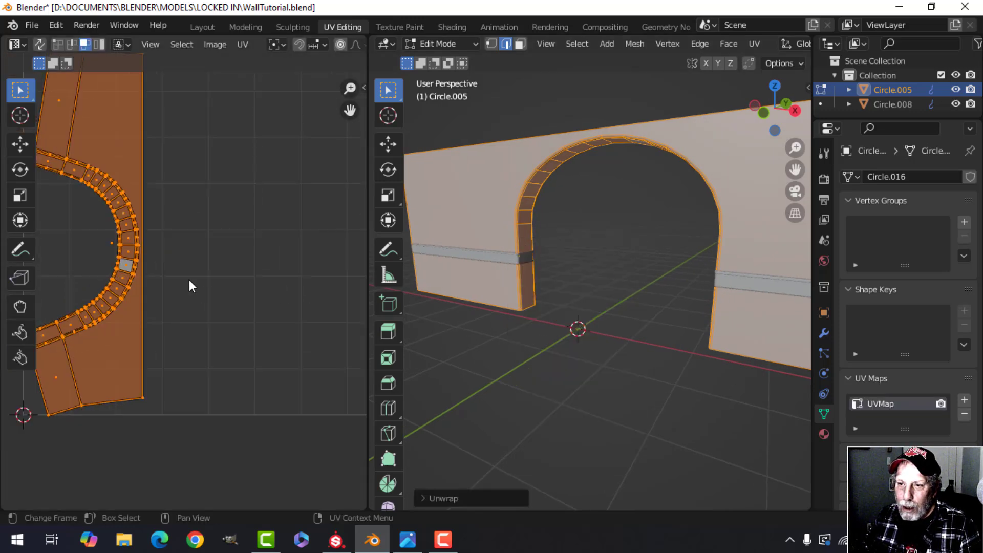
{"action": "scroll", "coordinate": [189, 280], "scroll_direction": "down", "scroll_amount": 1}
{"action": "middle_click_drag", "start_coordinate": [193, 251], "coordinate": [252, 257]}
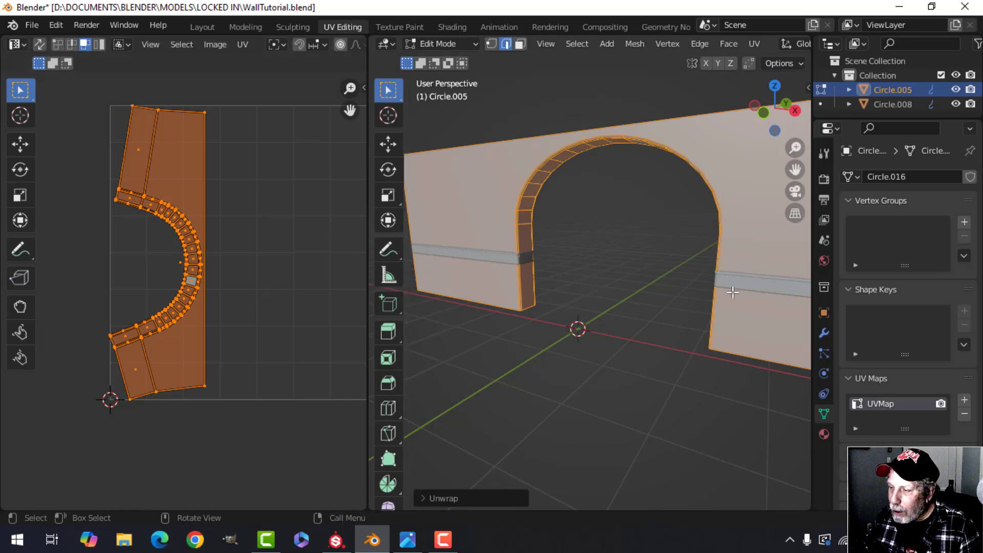
Mark a seam along the edge loop that follows the beveled front edge of the wall's arch opening
{"action": "key", "text": "alt+a"}
{"action": "middle_click_drag", "start_coordinate": [598, 265], "coordinate": [538, 238]}
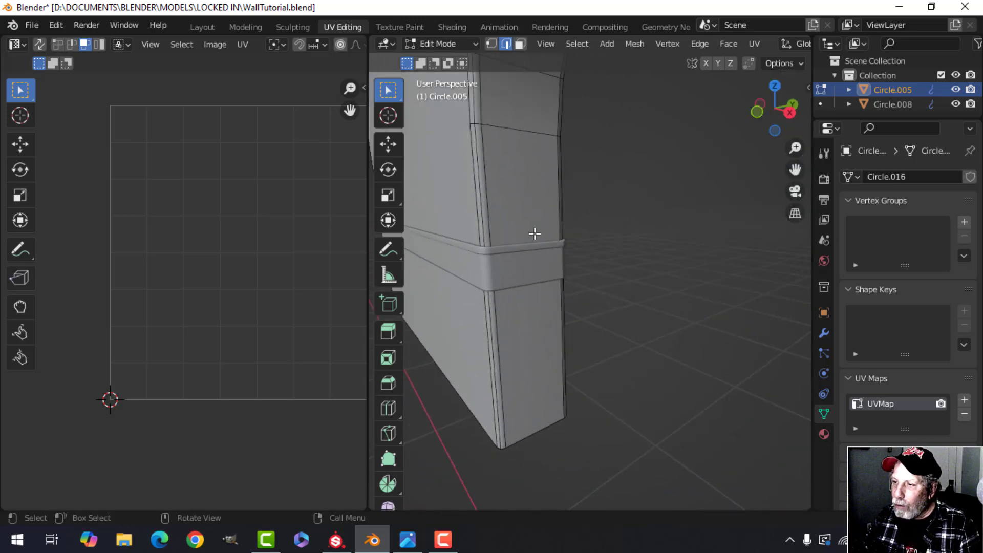
{"action": "scroll", "coordinate": [540, 221], "scroll_direction": "down", "scroll_amount": 1}
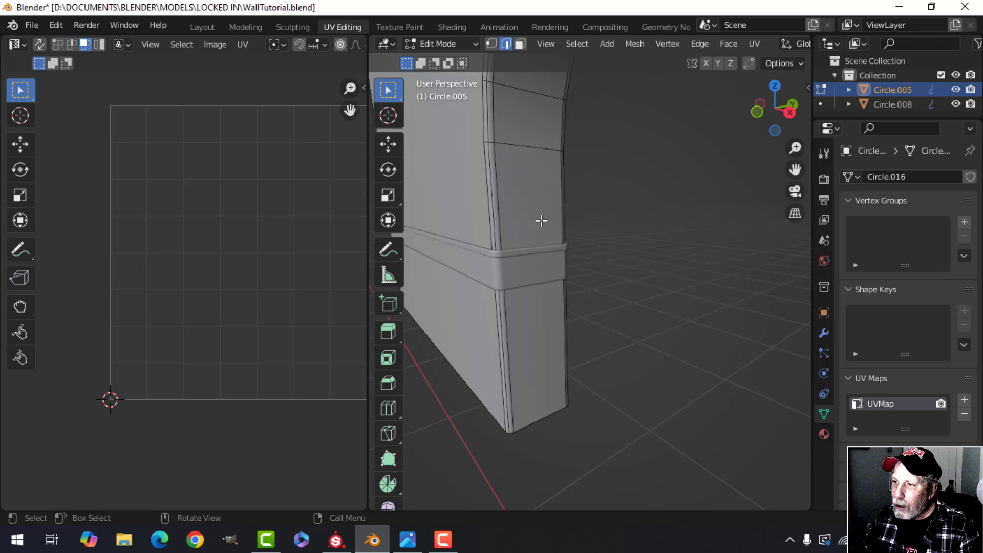
{"action": "left_click", "coordinate": [493, 201], "text": "alt"}
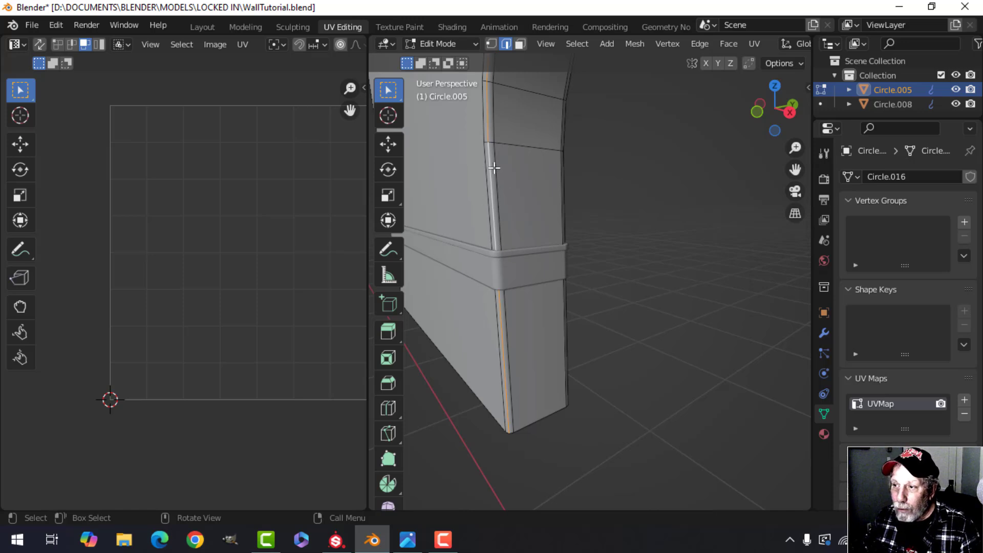
{"action": "scroll", "coordinate": [512, 203], "scroll_direction": "down", "scroll_amount": 3}
{"action": "middle_click_drag", "start_coordinate": [561, 209], "coordinate": [566, 251], "text": "shift"}
{"action": "scroll", "coordinate": [557, 237], "scroll_direction": "down", "scroll_amount": 1}
{"action": "key", "text": "ctrl+e"}
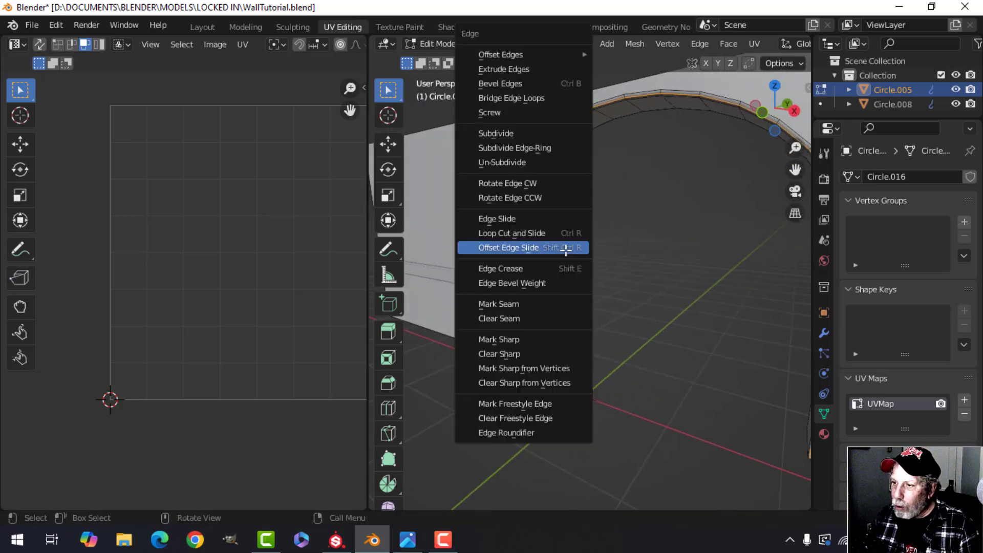
{"action": "left_click", "coordinate": [526, 303]}
{"action": "key", "text": "KP_Decimal"}
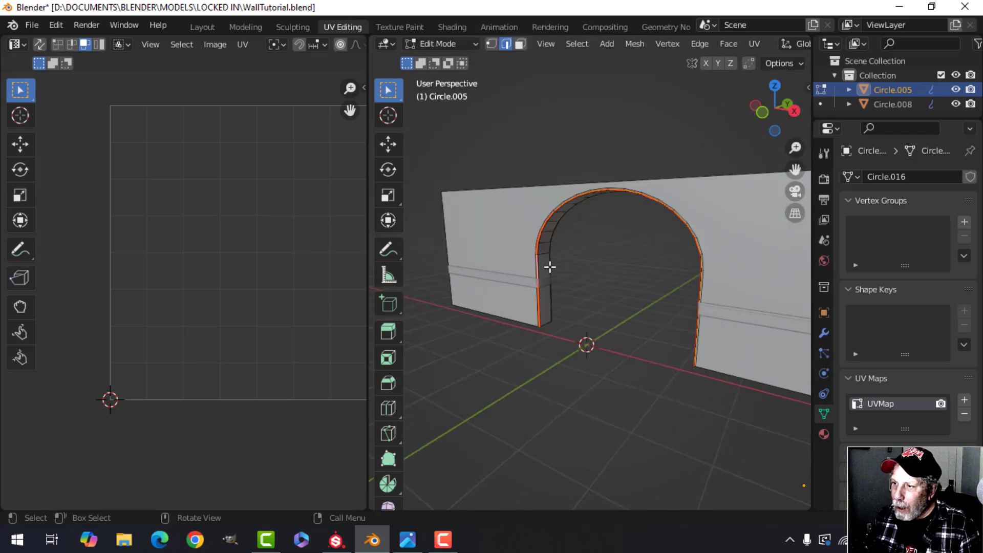
Unwrap the whole wall mesh again using the marked arch seam
{"action": "key", "text": "a"}
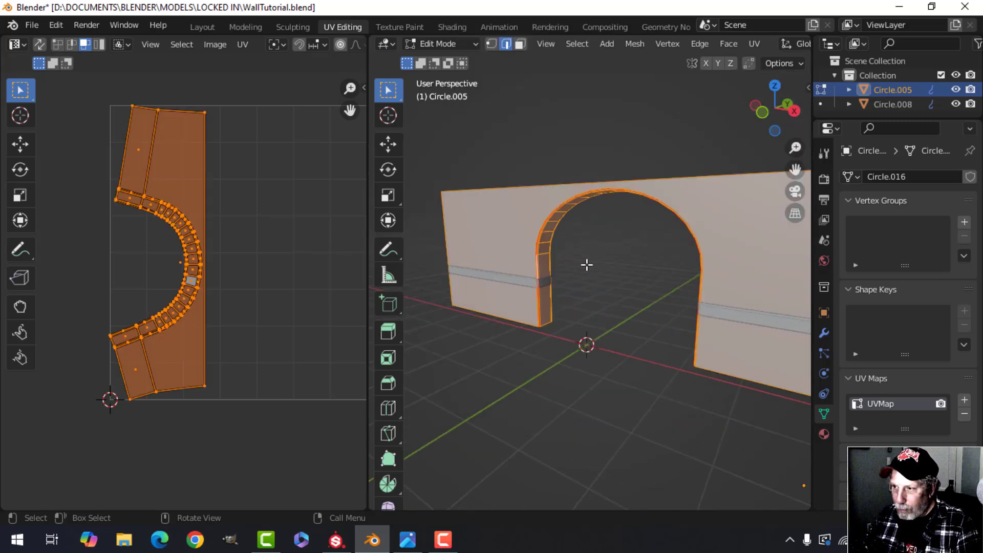
{"action": "key", "text": "u"}
{"action": "left_click", "coordinate": [587, 265]}
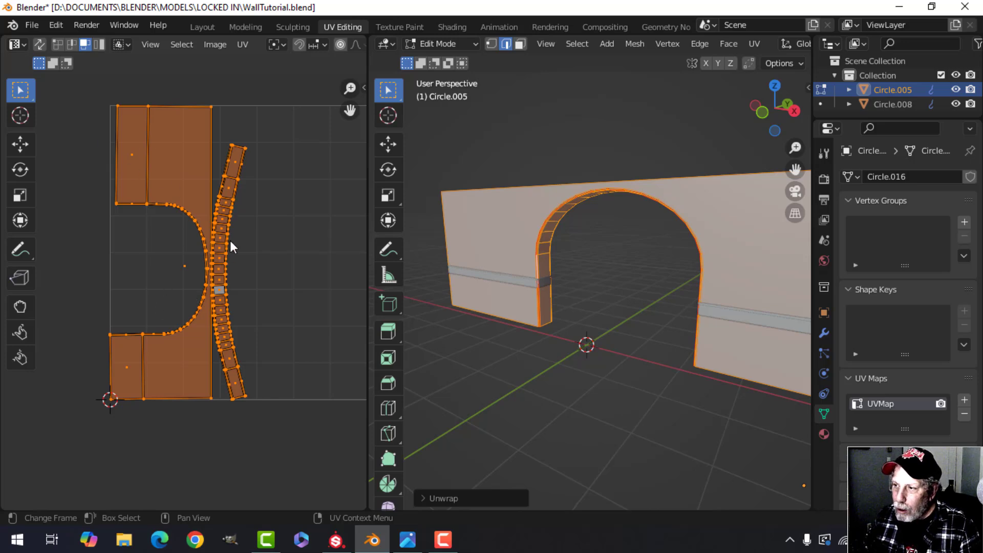
{"action": "middle_click_drag", "start_coordinate": [275, 220], "coordinate": [284, 268]}
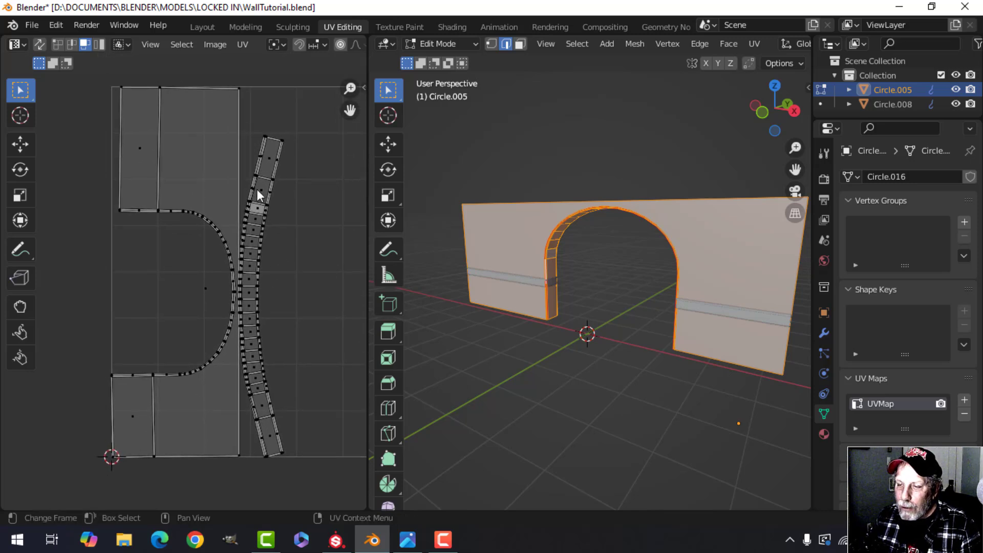
Straighten the outer left edge of the wall island's upper section by scaling its UV vertices to 0 along X
{"action": "scroll", "coordinate": [187, 231], "scroll_direction": "up", "scroll_amount": 4}
{"action": "middle_click_drag", "start_coordinate": [145, 248], "coordinate": [182, 327]}
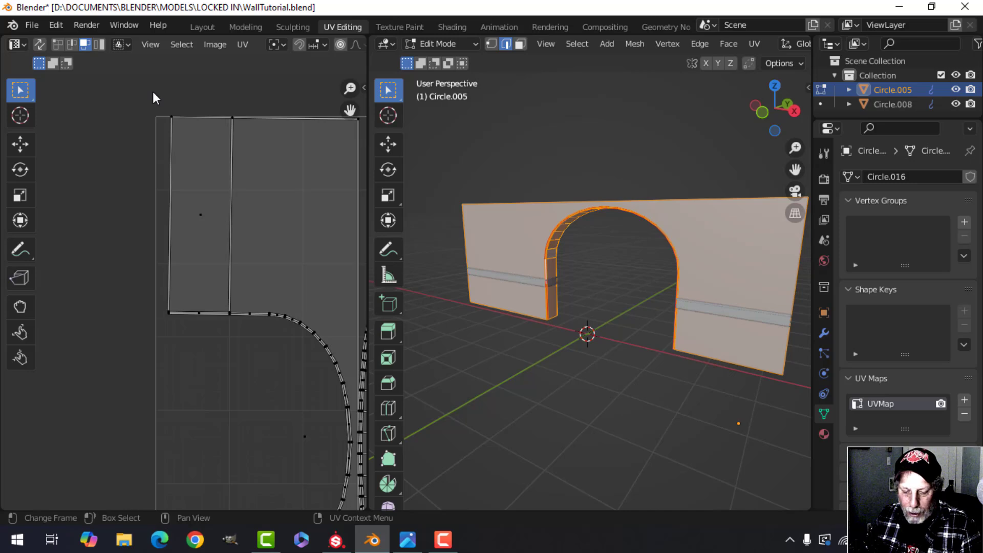
{"action": "key", "text": "1"}
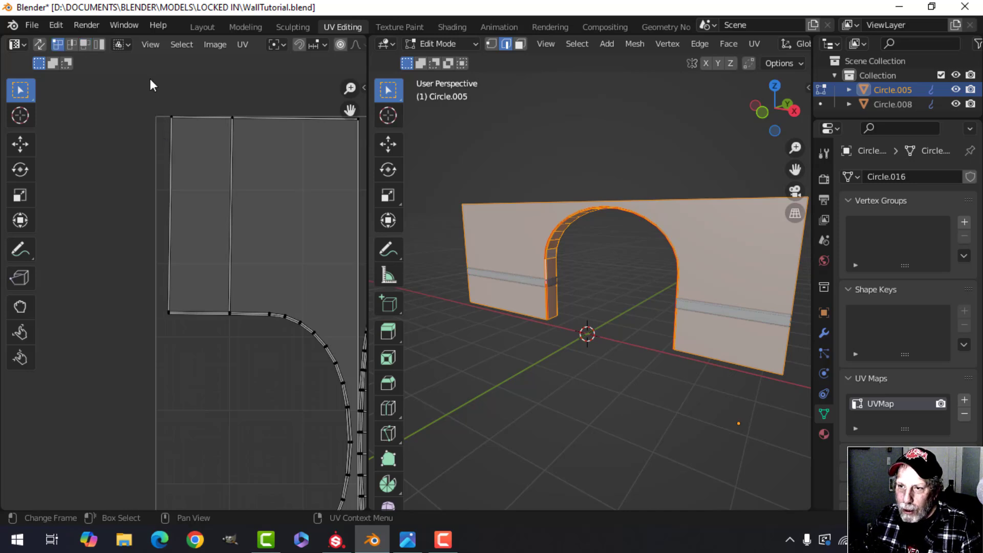
{"action": "left_click_drag", "start_coordinate": [149, 77], "coordinate": [203, 348]}
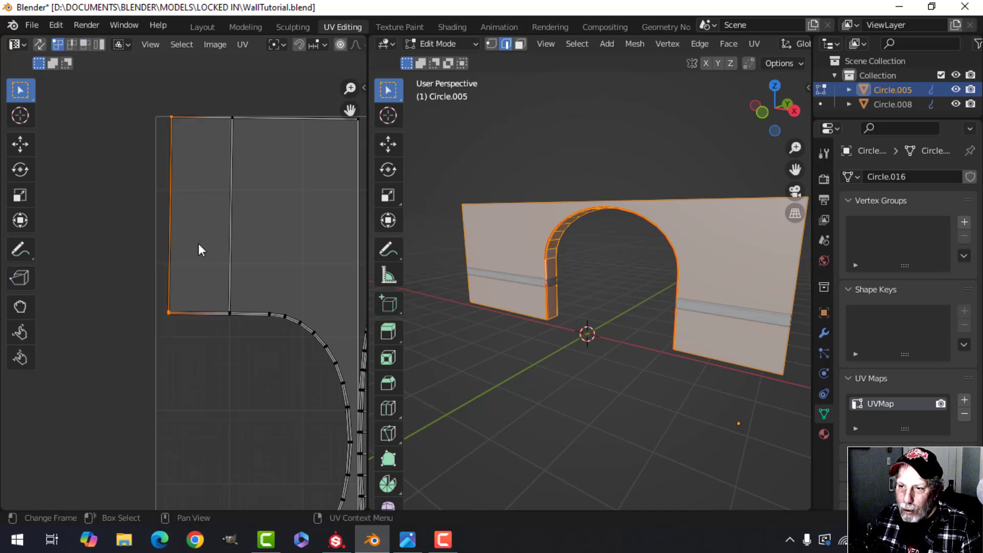
{"action": "scroll", "coordinate": [221, 215], "scroll_direction": "down", "scroll_amount": 1}
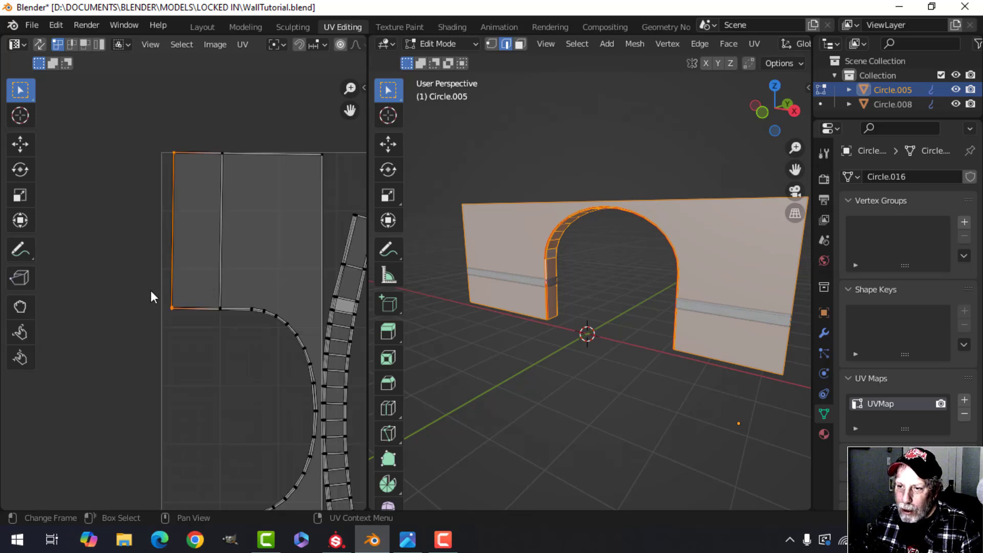
{"action": "key", "text": "s"}
{"action": "key", "text": "x"}
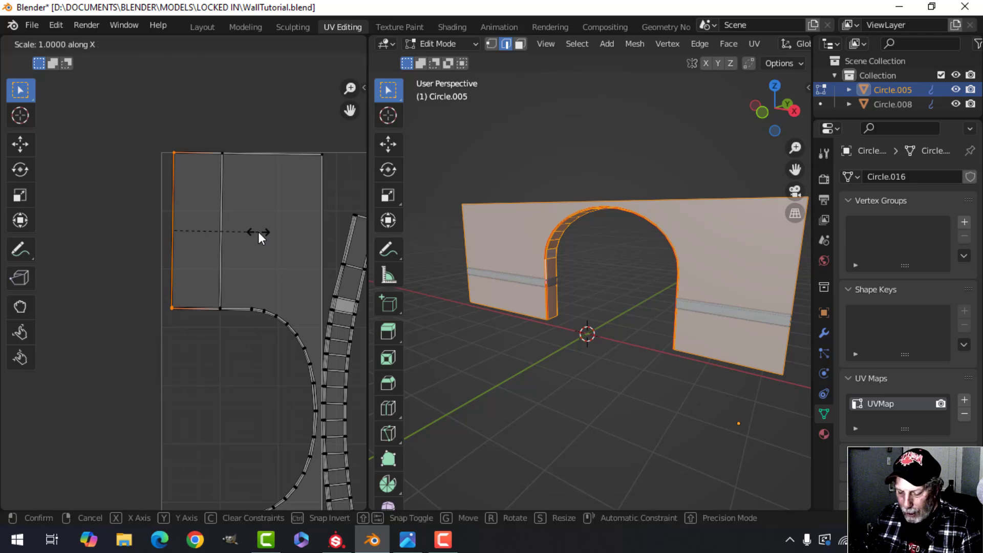
{"action": "key", "text": "0"}
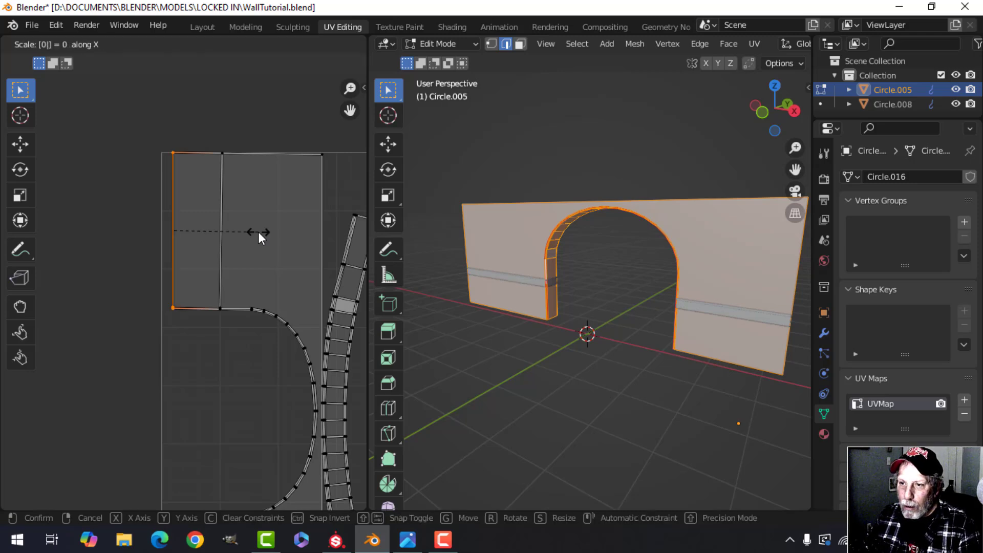
{"action": "key", "text": "Return"}
Examine the wall island and the curved arch strip in the UV layout, including in a maximized UV editor
{"action": "scroll", "coordinate": [241, 245], "scroll_direction": "down", "scroll_amount": 3}
{"action": "middle_click_drag", "start_coordinate": [237, 266], "coordinate": [231, 191], "text": "shift"}
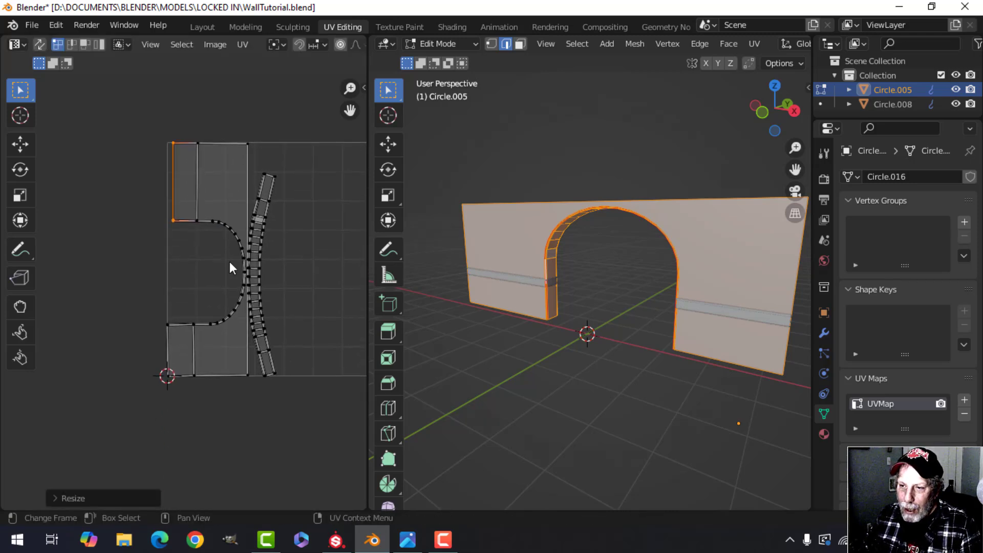
{"action": "scroll", "coordinate": [230, 263], "scroll_direction": "up", "scroll_amount": 1}
{"action": "left_click", "coordinate": [223, 272]}
{"action": "middle_click_drag", "start_coordinate": [223, 269], "coordinate": [243, 292]}
{"action": "scroll", "coordinate": [199, 210], "scroll_direction": "up", "scroll_amount": 3}
{"action": "scroll", "coordinate": [199, 208], "scroll_direction": "down", "scroll_amount": 4}
{"action": "scroll", "coordinate": [228, 241], "scroll_direction": "up", "scroll_amount": 1}
{"action": "scroll", "coordinate": [245, 237], "scroll_direction": "down", "scroll_amount": 2}
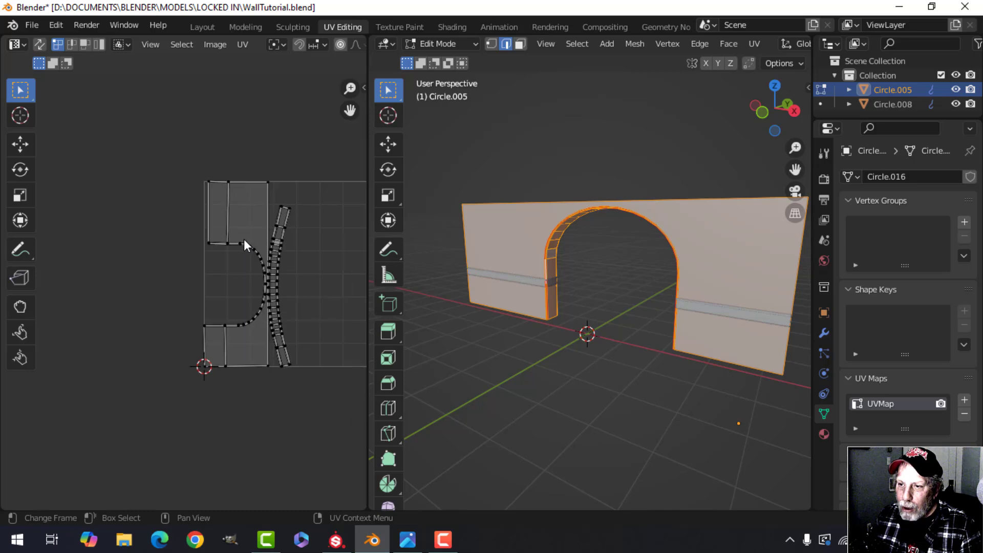
{"action": "scroll", "coordinate": [245, 238], "scroll_direction": "up", "scroll_amount": 3}
{"action": "middle_click_drag", "start_coordinate": [244, 241], "coordinate": [98, 241]}
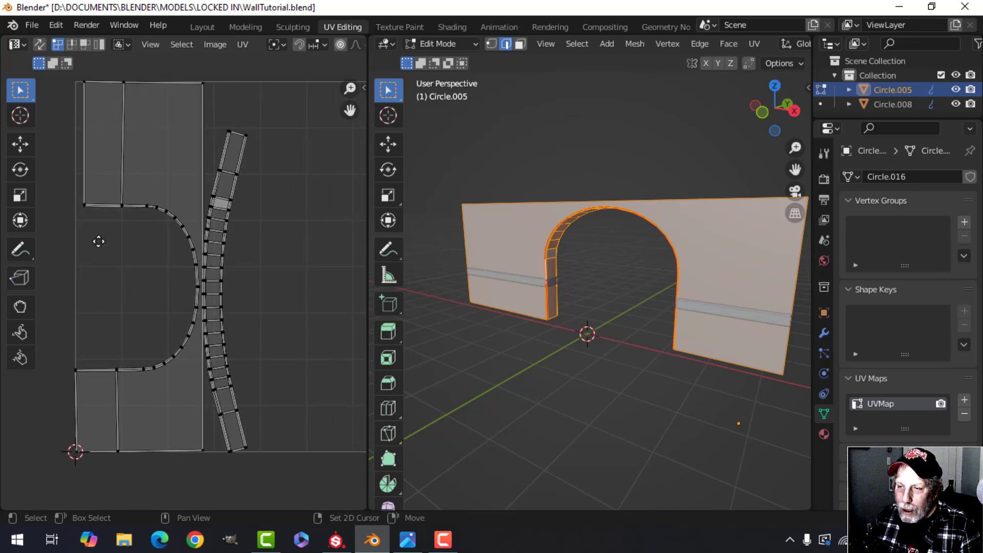
{"action": "key", "text": "ctrl+space"}
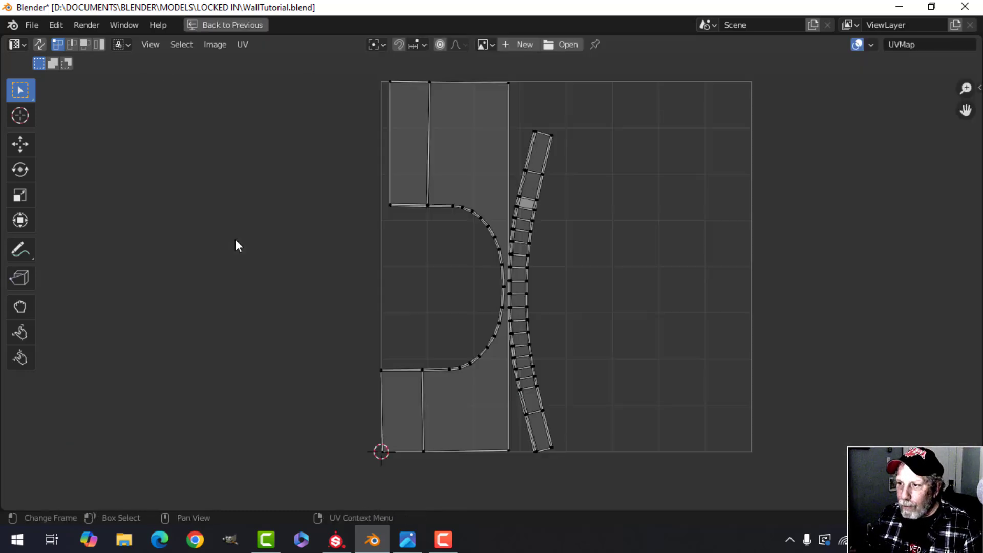
{"action": "middle_click_drag", "start_coordinate": [529, 244], "coordinate": [340, 242]}
{"action": "scroll", "coordinate": [318, 233], "scroll_direction": "up", "scroll_amount": 3}
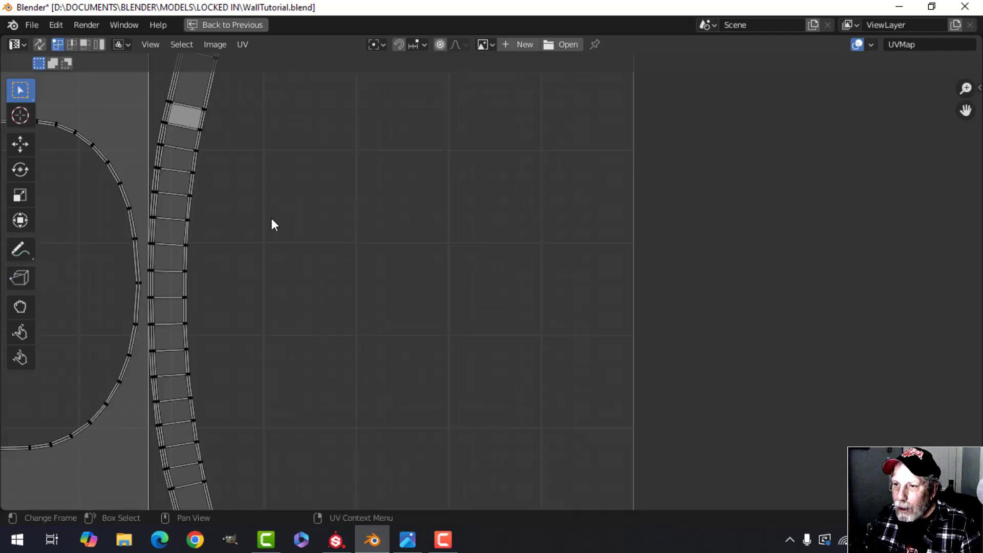
{"action": "scroll", "coordinate": [190, 206], "scroll_direction": "down", "scroll_amount": 2}
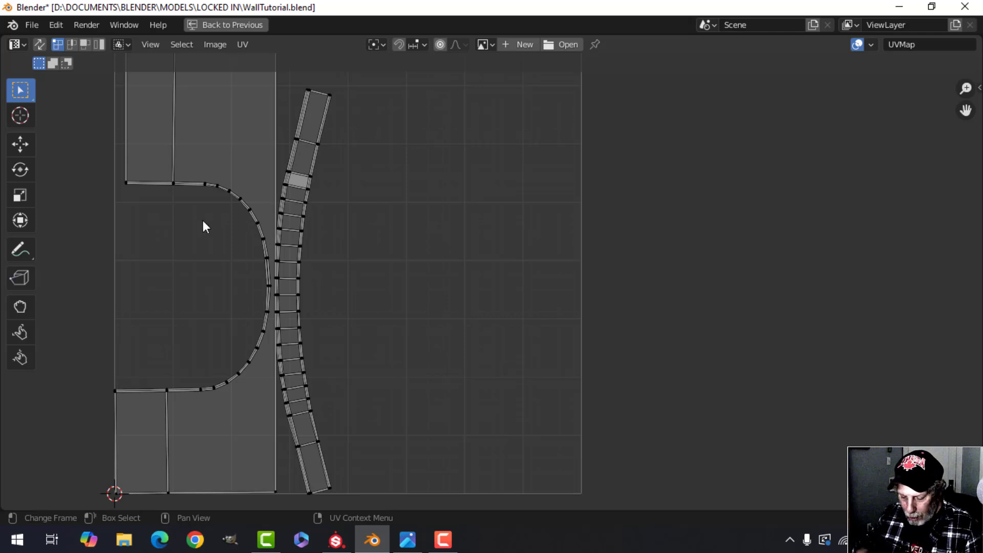
{"action": "key", "text": "ctrl+space"}
Examine the inner faces and trim of the wall's arch opening, then compare them with the ArchTutorial.jpg reference image in Photos
{"action": "scroll", "coordinate": [538, 322], "scroll_direction": "up", "scroll_amount": 2}
{"action": "key", "text": "alt+a"}
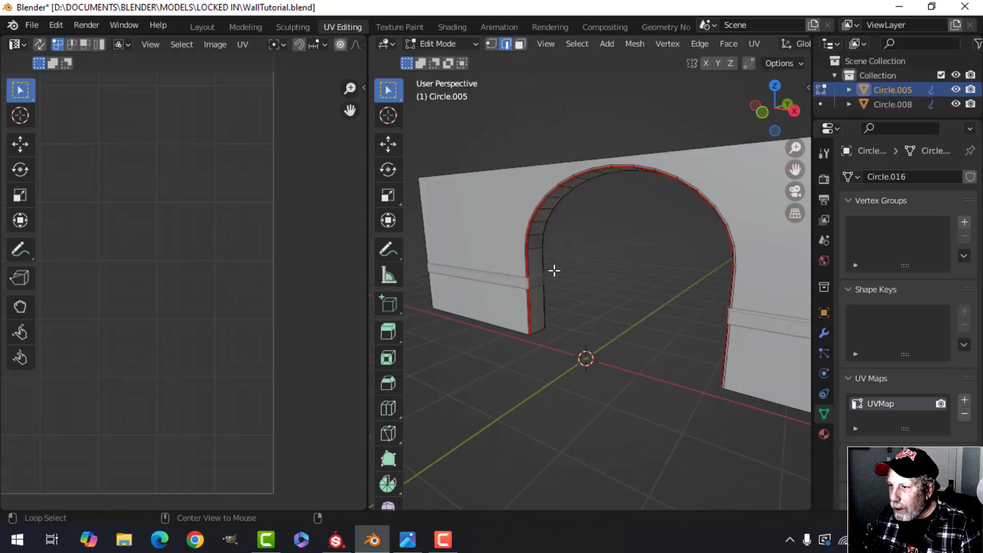
{"action": "scroll", "coordinate": [555, 248], "scroll_direction": "up", "scroll_amount": 4}
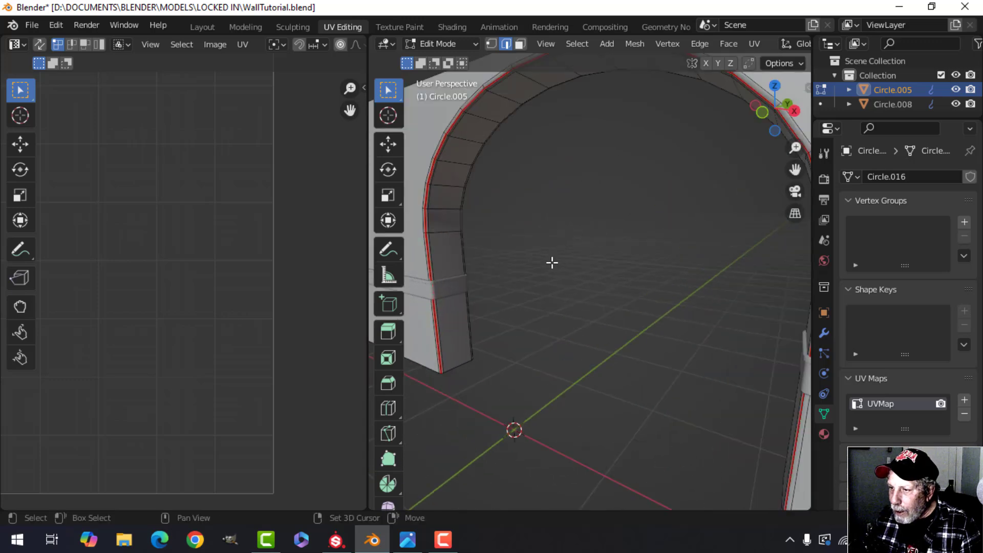
{"action": "middle_click_drag", "start_coordinate": [553, 262], "coordinate": [619, 238], "text": "shift"}
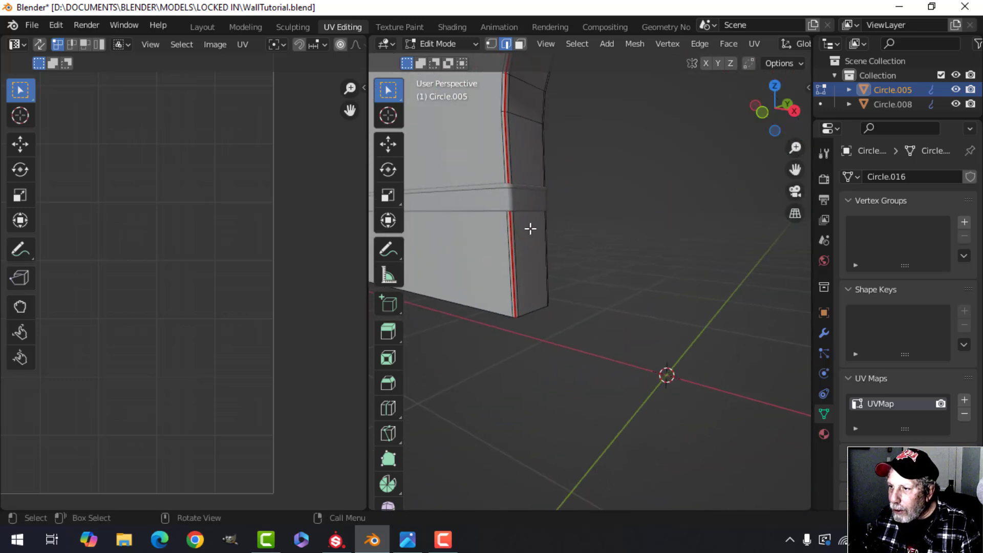
{"action": "right_click", "coordinate": [413, 538]}
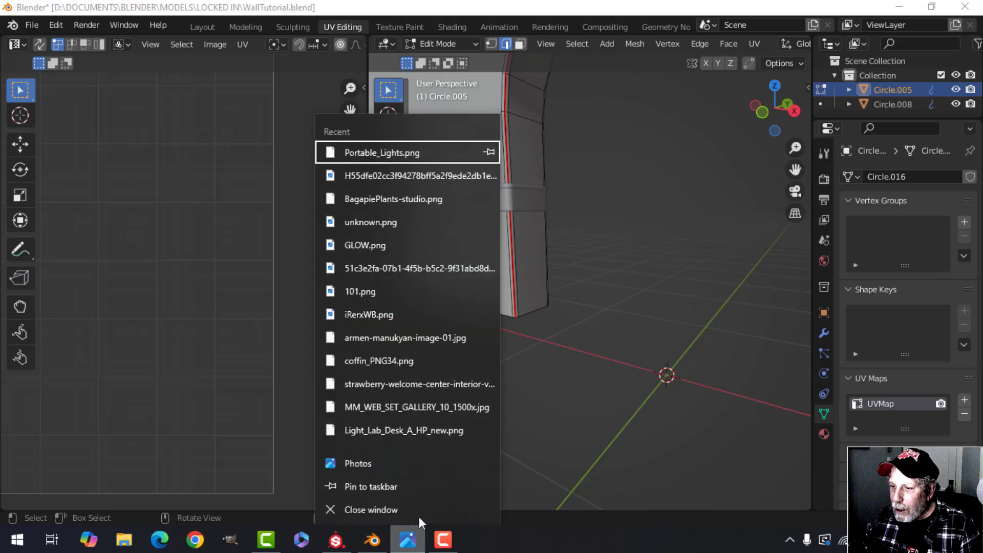
{"action": "left_click", "coordinate": [412, 538]}
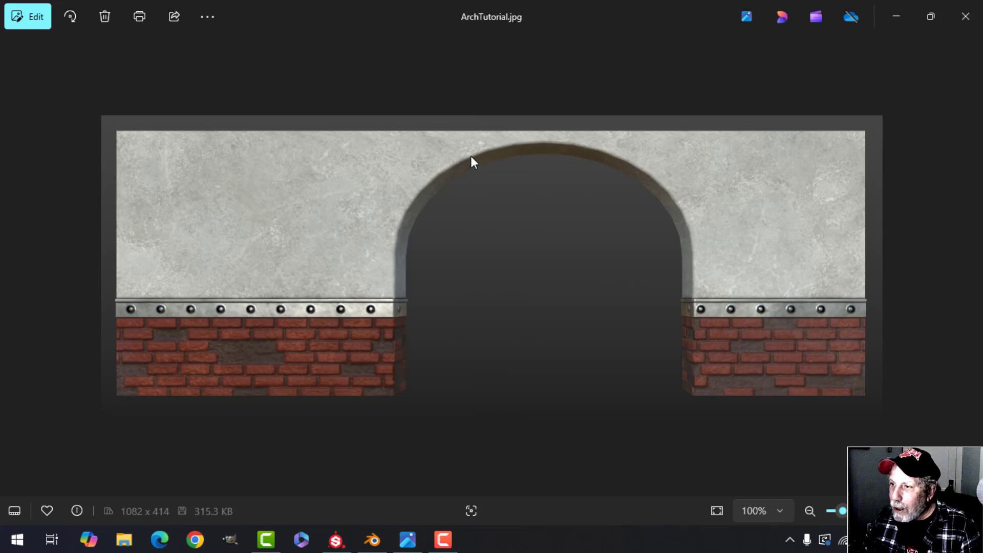
{"action": "left_click", "coordinate": [372, 540]}
Select the whole wall mesh to display its UVs, then select only the curved arch strip island in the UV layout
{"action": "scroll", "coordinate": [189, 282], "scroll_direction": "down", "scroll_amount": 3}
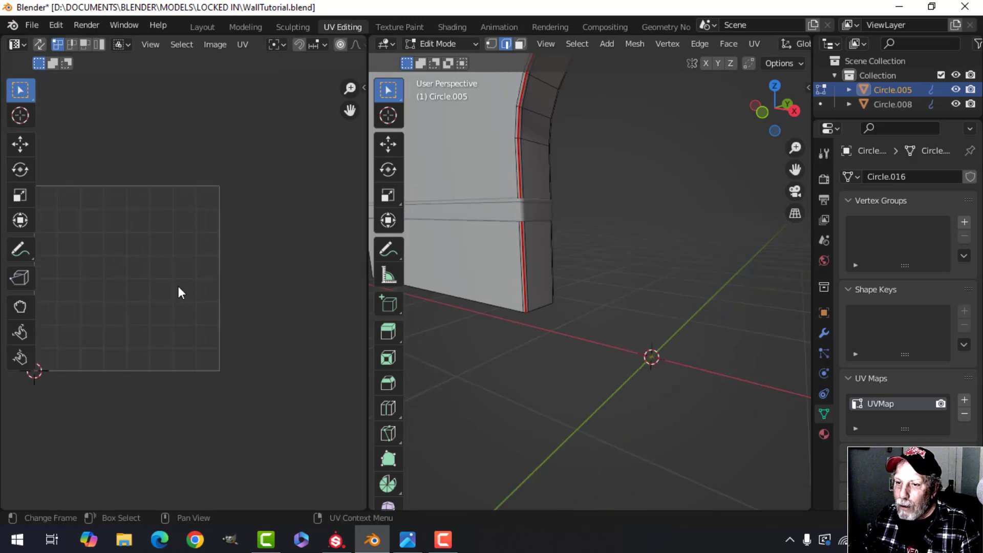
{"action": "key", "text": "a"}
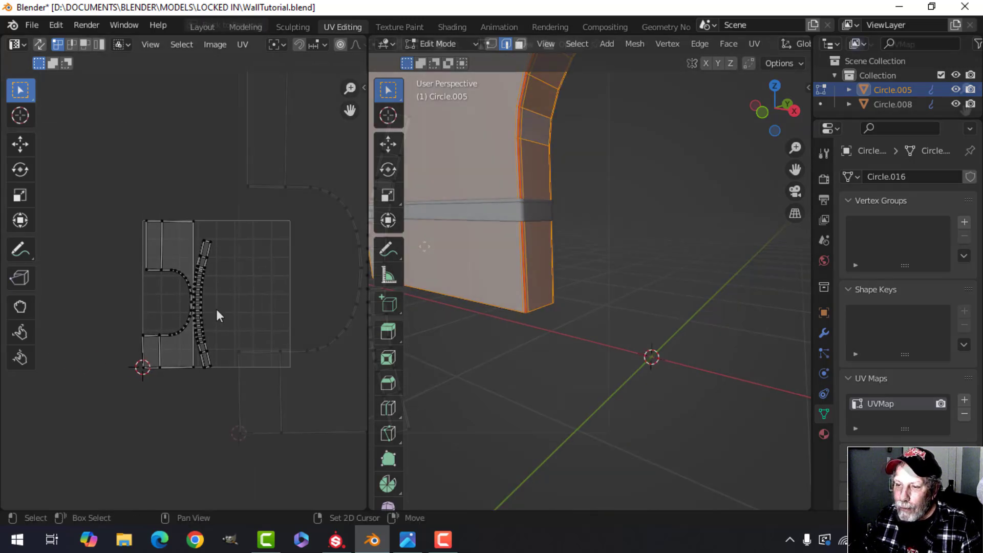
{"action": "key", "text": "ctrl+space"}
{"action": "key", "text": "Home"}
{"action": "left_click_drag", "start_coordinate": [384, 88], "coordinate": [431, 150]}
{"action": "key", "text": "ctrl+space"}
{"action": "scroll", "coordinate": [165, 230], "scroll_direction": "down", "scroll_amount": 1}
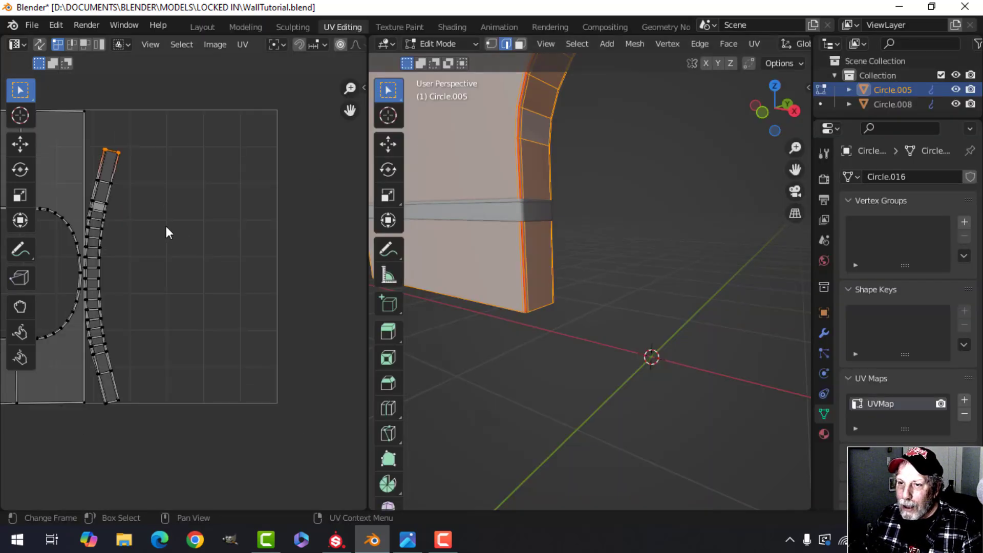
{"action": "middle_click_drag", "start_coordinate": [165, 230], "coordinate": [239, 206]}
{"action": "key", "text": "ctrl+l"}
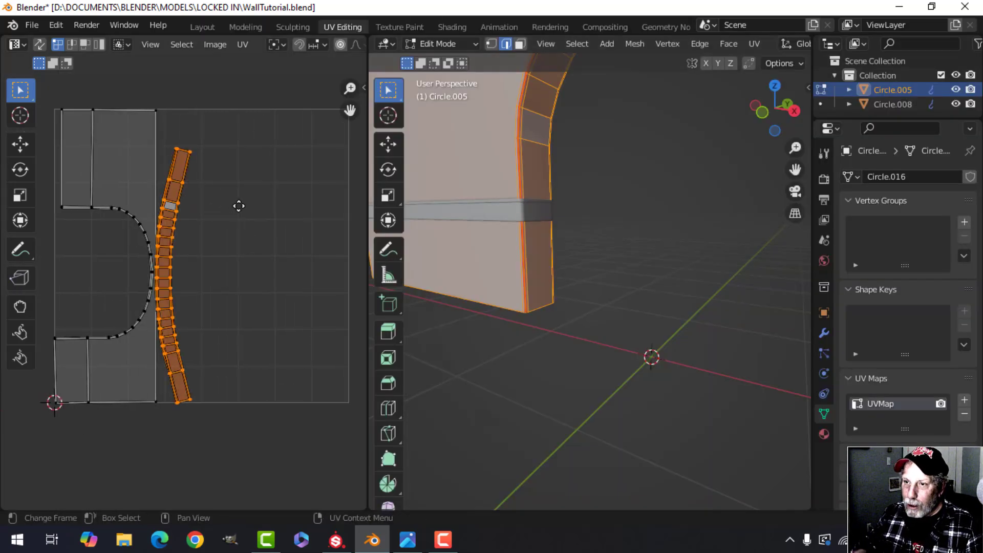
Try to straighten the selected arch strip with the UV Squares option To Grid By Shape, then undo the conversion
{"action": "key", "text": "n"}
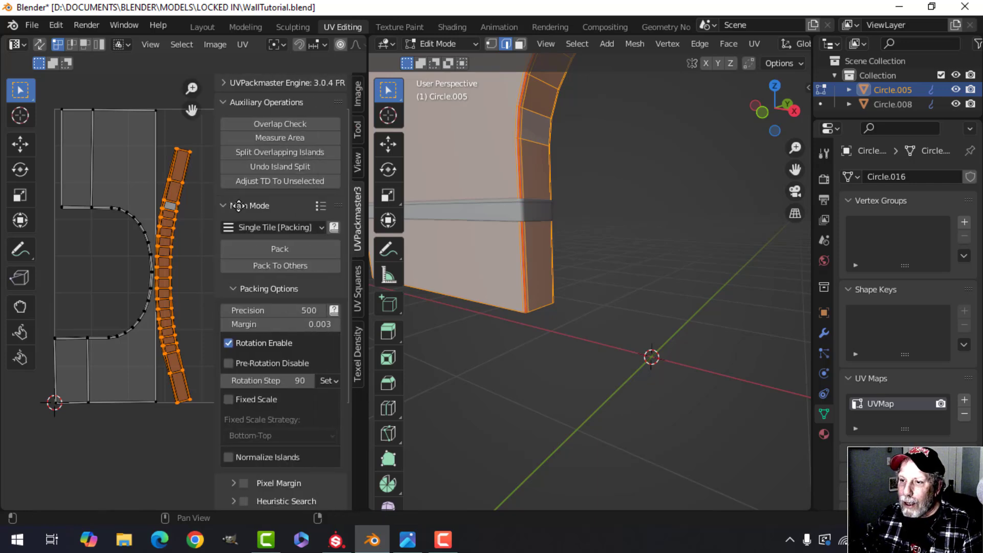
{"action": "left_click", "coordinate": [358, 291]}
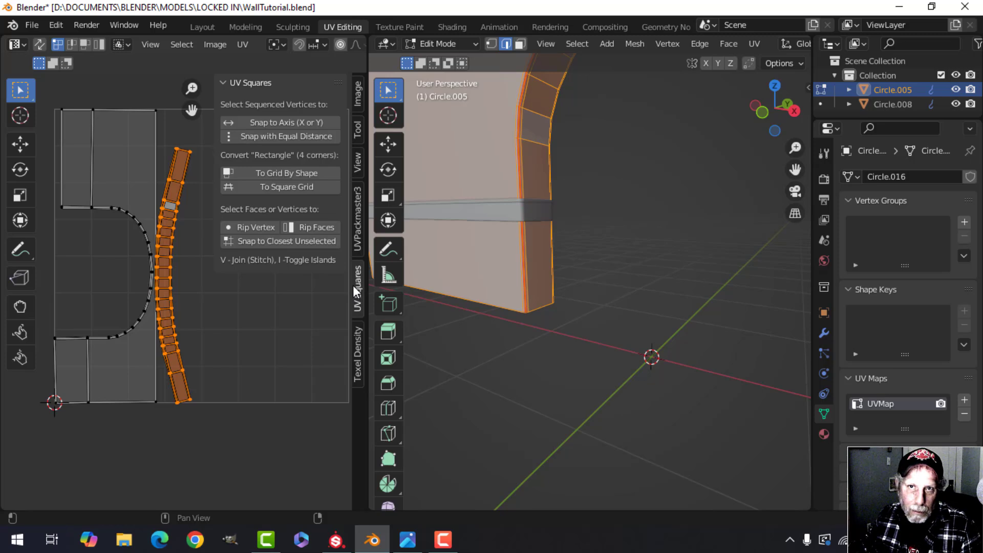
{"action": "left_click", "coordinate": [277, 172]}
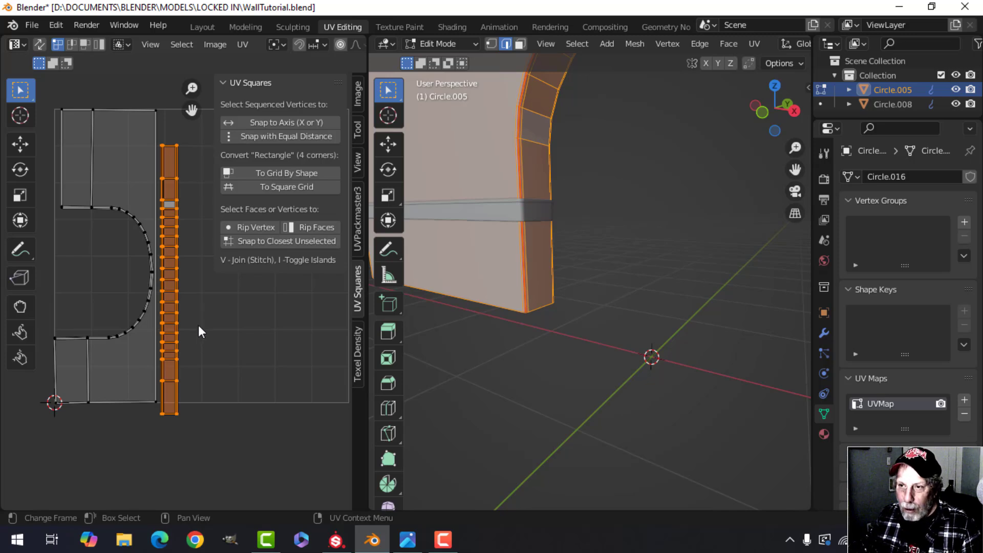
{"action": "key", "text": "ctrl+z"}
{"action": "key", "text": "n"}
Make a large quad near the middle of the curved arch strip the active face using UV face selection
{"action": "scroll", "coordinate": [257, 305], "scroll_direction": "up", "scroll_amount": 6}
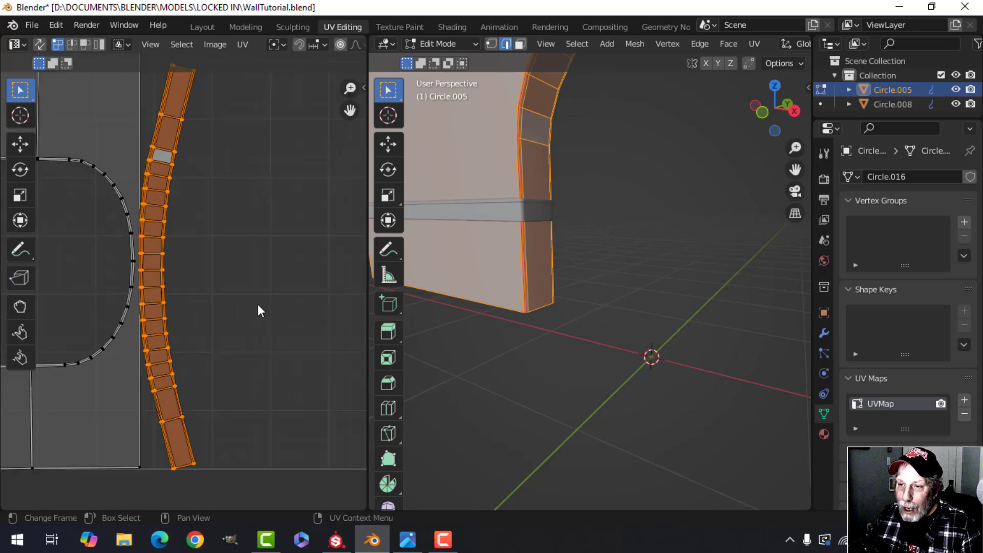
{"action": "left_click", "coordinate": [245, 250]}
{"action": "scroll", "coordinate": [233, 186], "scroll_direction": "down", "scroll_amount": 3}
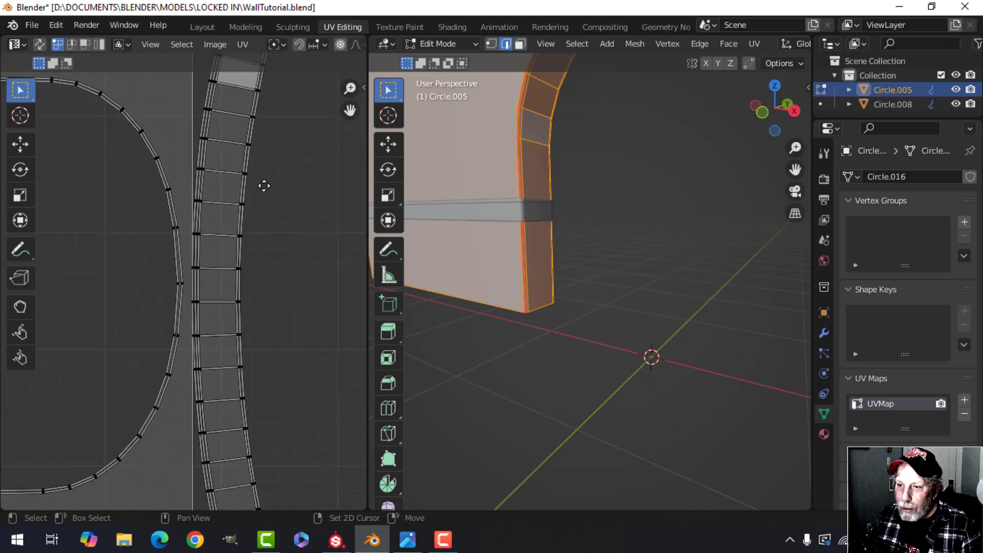
{"action": "middle_click_drag", "start_coordinate": [291, 304], "coordinate": [292, 238]}
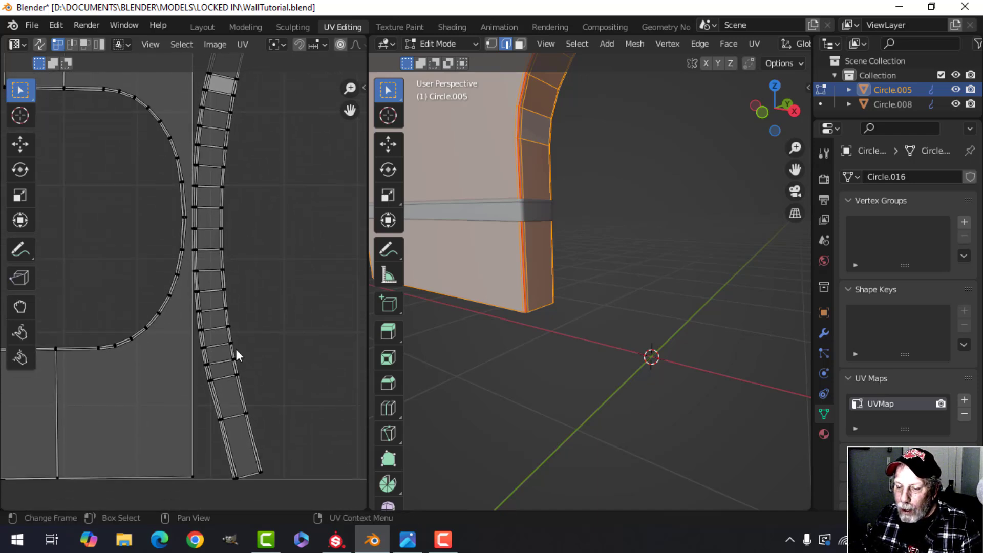
{"action": "scroll", "coordinate": [251, 312], "scroll_direction": "up", "scroll_amount": 6}
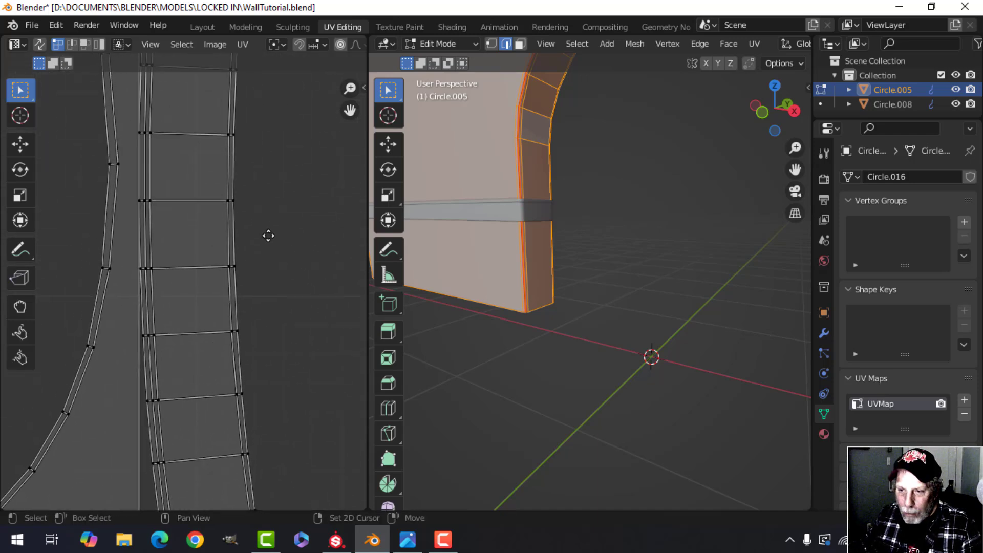
{"action": "key", "text": "3"}
{"action": "scroll", "coordinate": [269, 237], "scroll_direction": "down", "scroll_amount": 2}
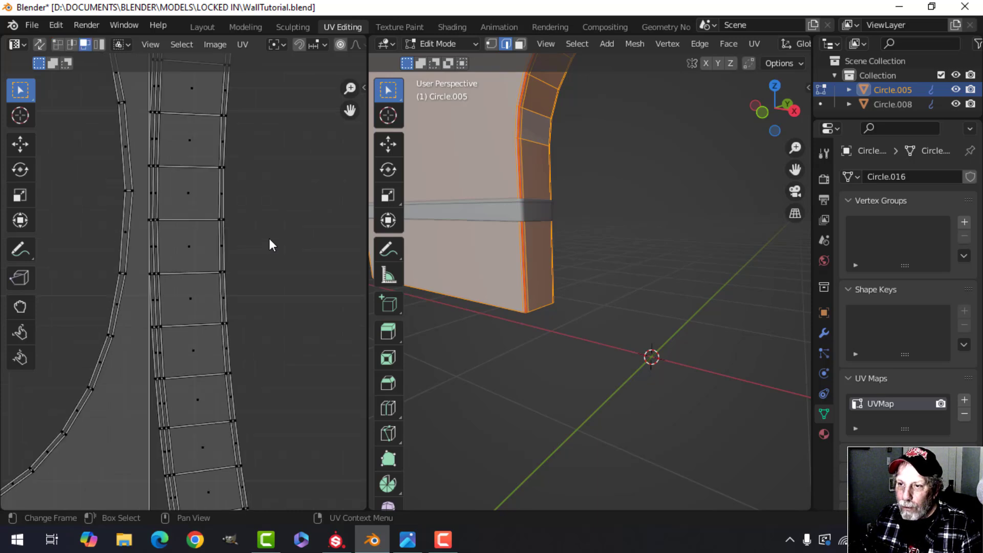
{"action": "left_click", "coordinate": [210, 244]}
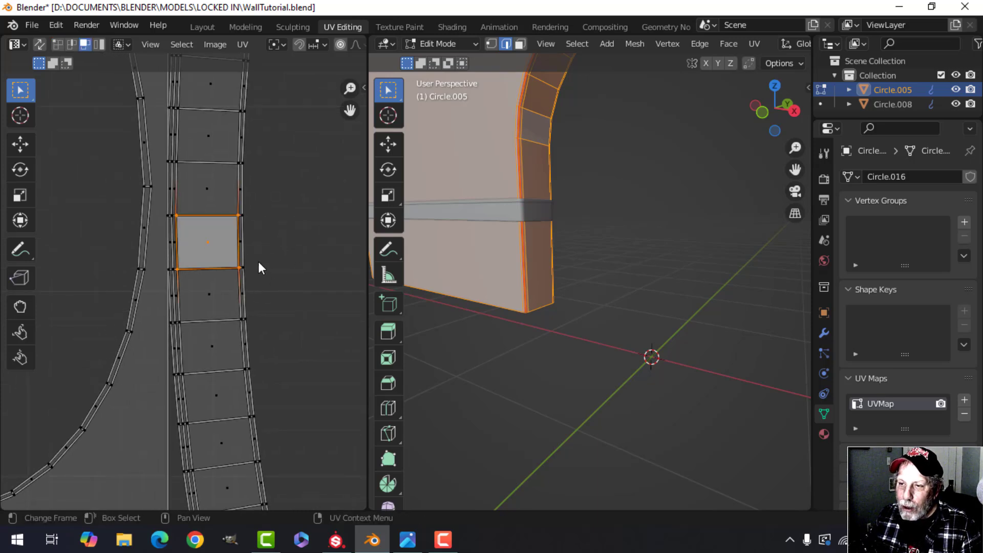
{"action": "scroll", "coordinate": [224, 256], "scroll_direction": "down", "scroll_amount": 6}
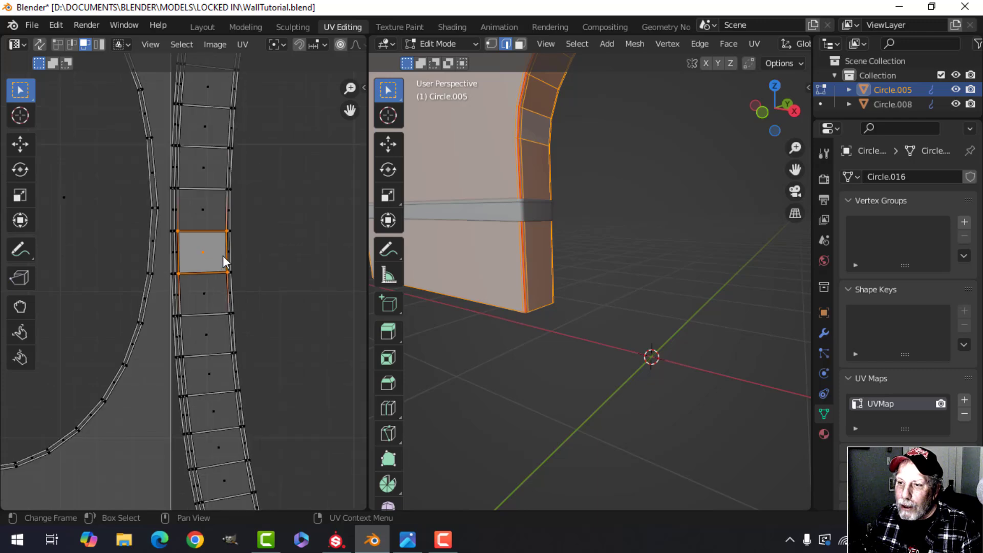
{"action": "scroll", "coordinate": [231, 270], "scroll_direction": "up", "scroll_amount": 2}
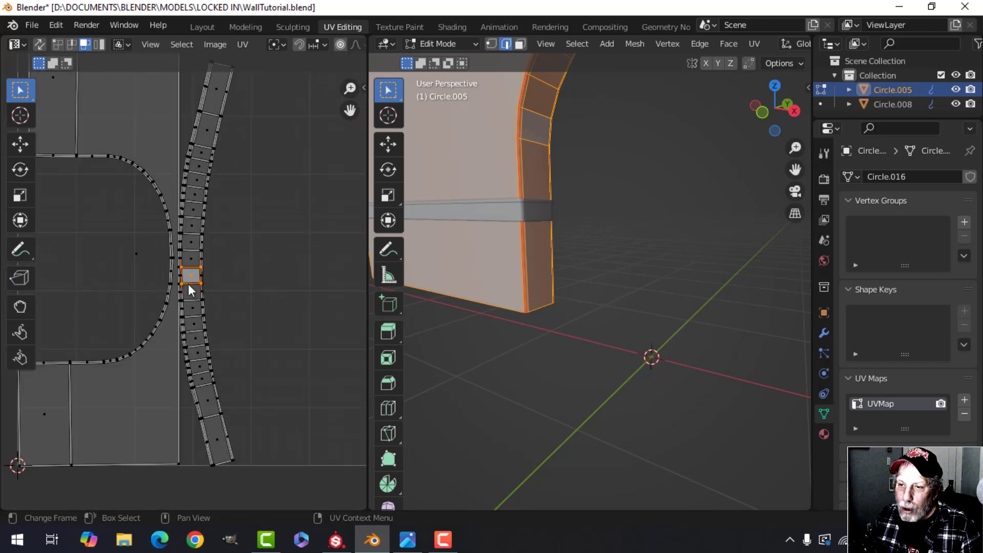
{"action": "scroll", "coordinate": [188, 279], "scroll_direction": "up", "scroll_amount": 5}
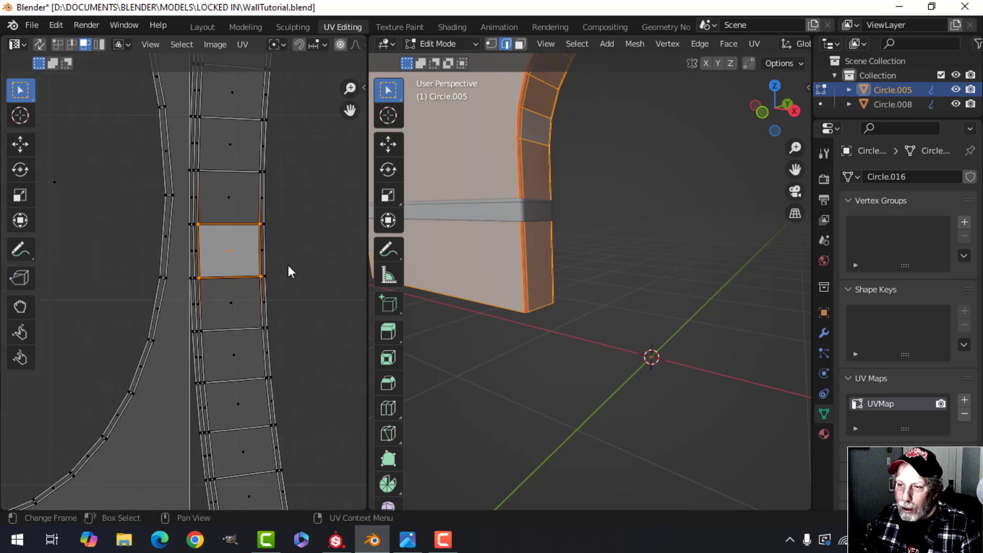
{"action": "scroll", "coordinate": [219, 285], "scroll_direction": "up", "scroll_amount": 4}
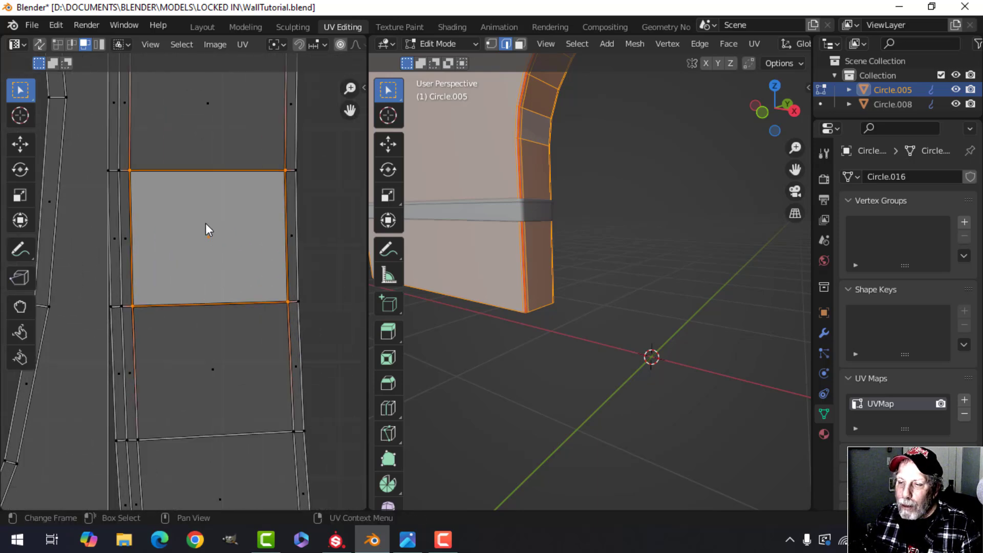
Level the top edge of the arch strip's active quad by scaling its two UV vertices to 0 along Y
{"action": "key", "text": "1"}
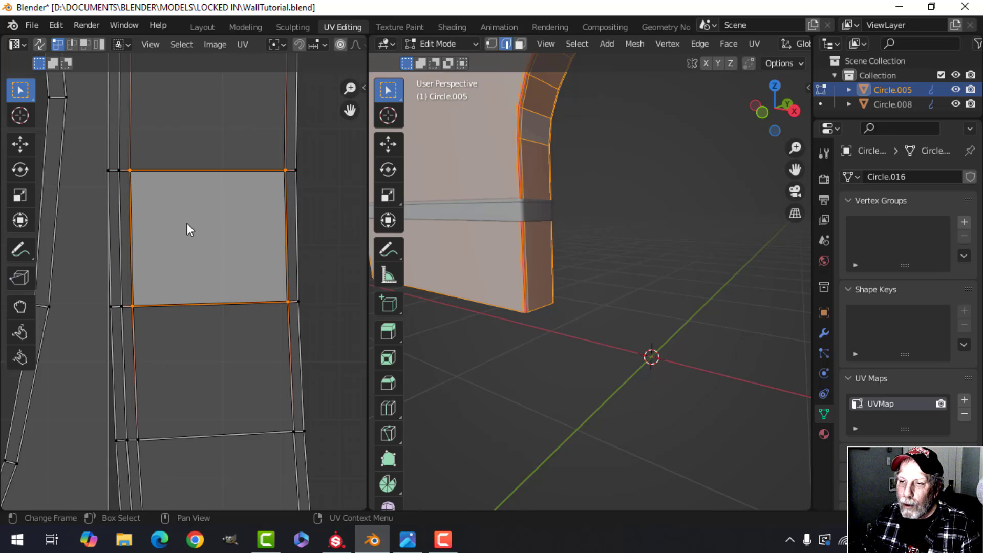
{"action": "key", "text": "alt+a"}
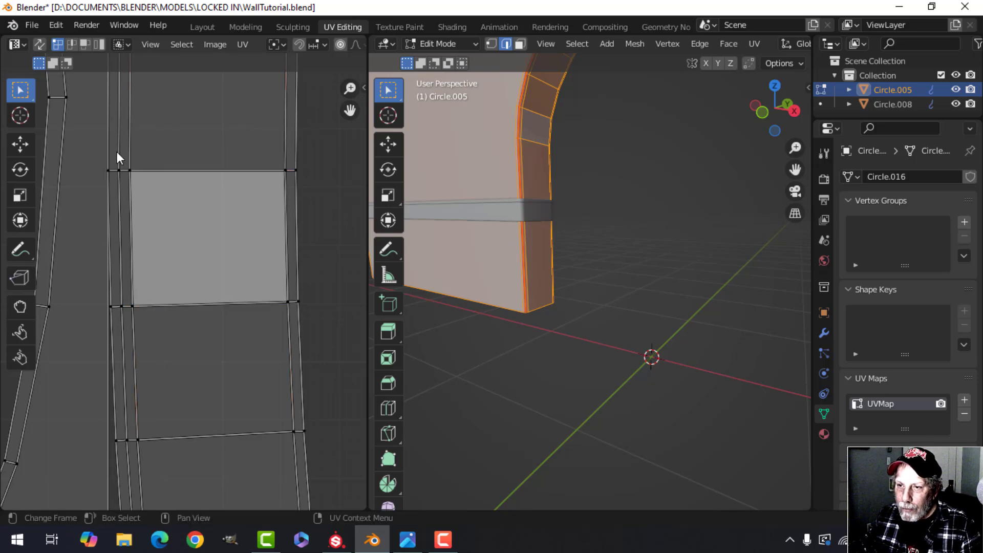
{"action": "left_click_drag", "start_coordinate": [117, 152], "coordinate": [158, 171]}
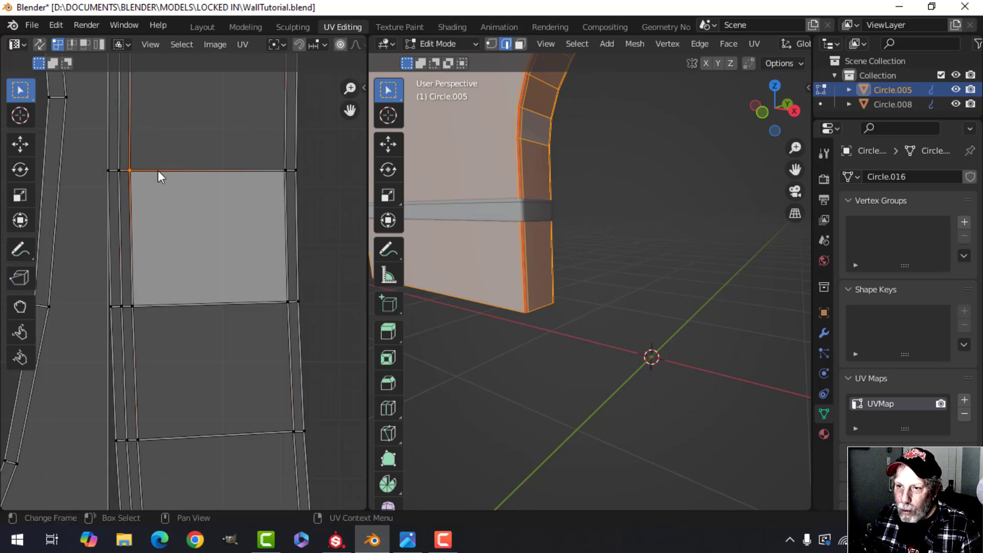
{"action": "left_click", "coordinate": [281, 170], "text": "shift"}
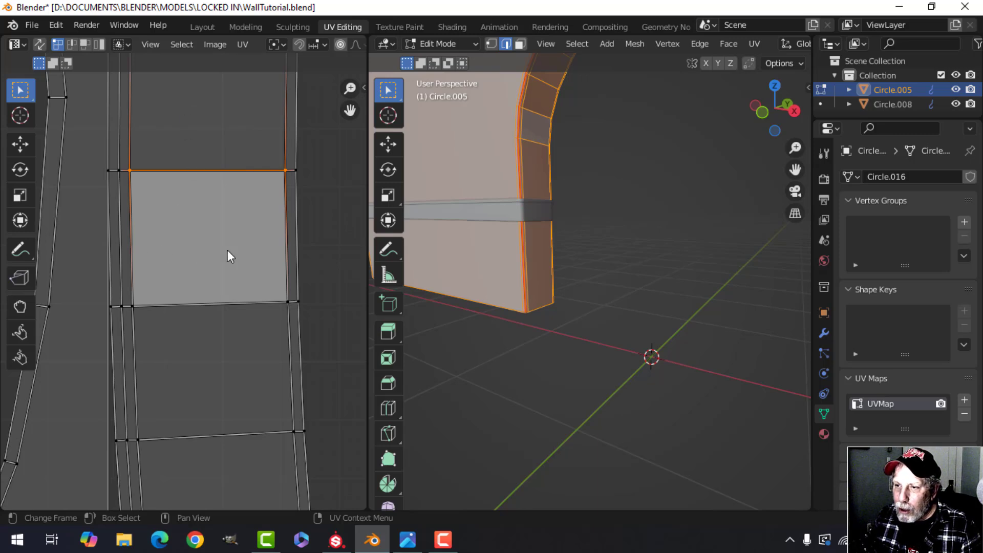
{"action": "key", "text": "s"}
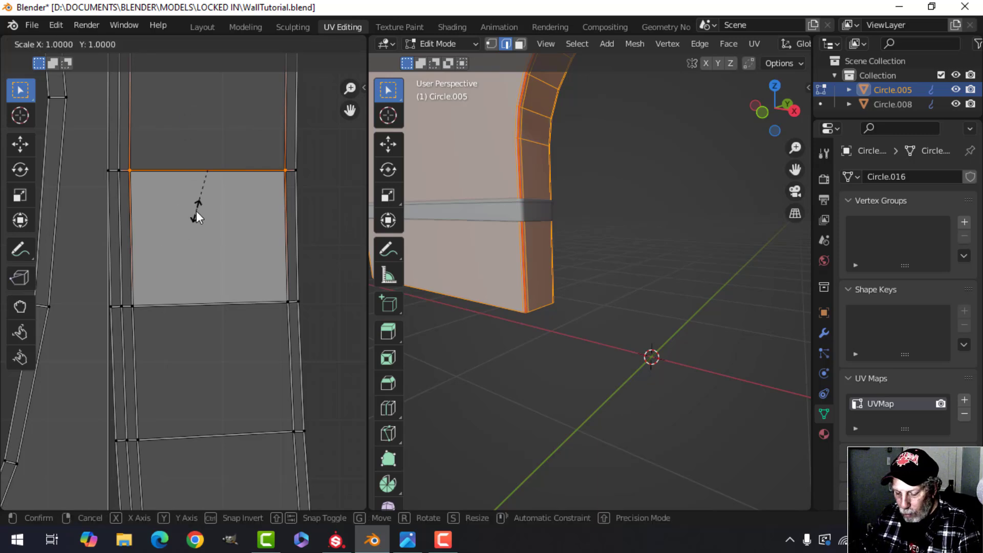
{"action": "key", "text": "y"}
{"action": "key", "text": "0"}
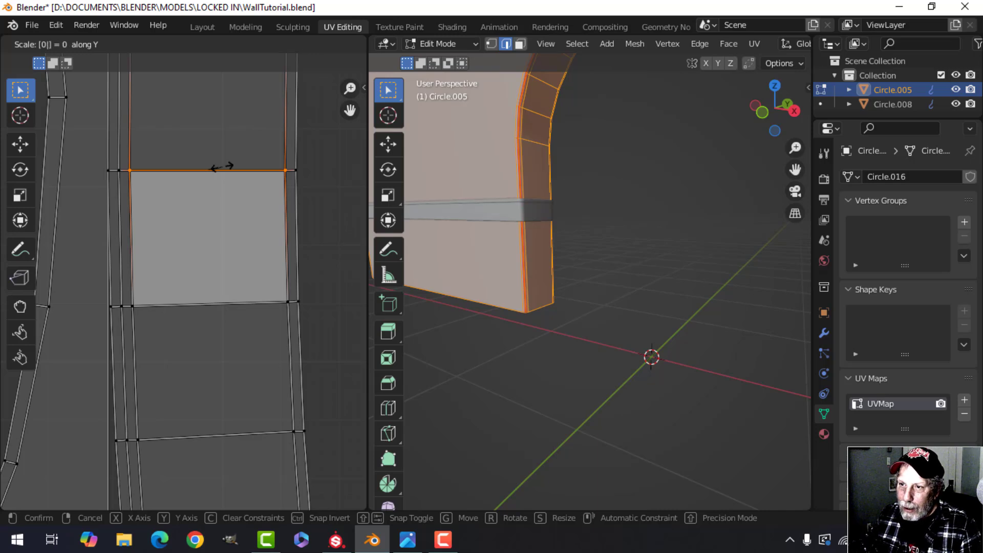
{"action": "key", "text": "Return"}
Level the bottom edge of the arch strip's active quad by scaling its two UV vertices to 0 along Y
{"action": "left_click", "coordinate": [136, 308]}
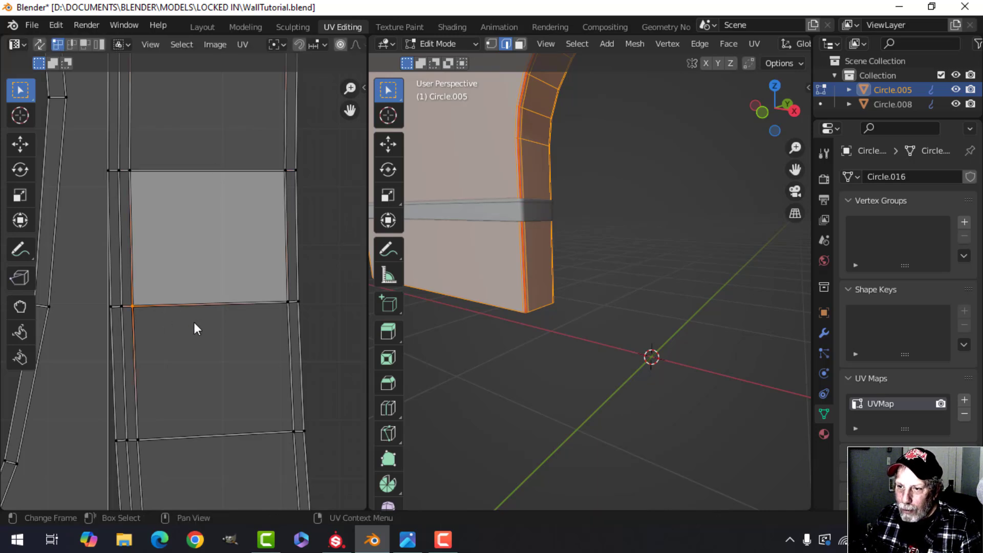
{"action": "left_click", "coordinate": [272, 302], "text": "shift"}
{"action": "key", "text": "s"}
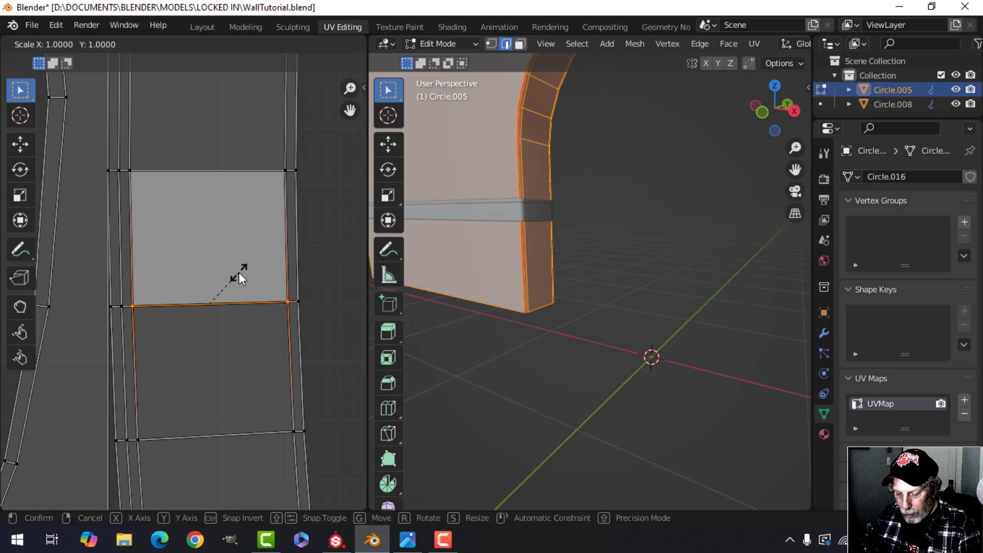
{"action": "key", "text": "y"}
{"action": "key", "text": "0"}
{"action": "key", "text": "Return"}
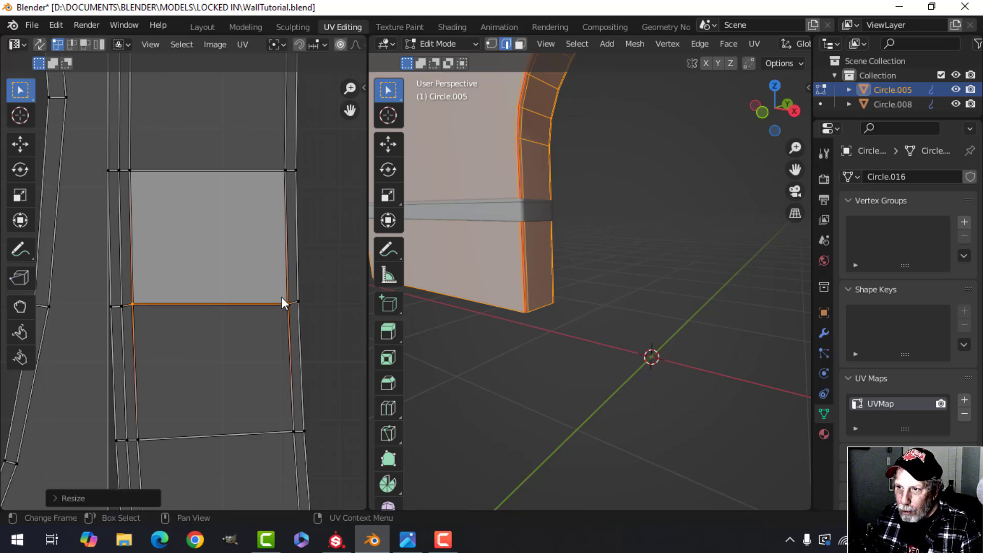
Straighten the right edge of the arch strip's active quad by scaling its two UV vertices to 0 along X
{"action": "key", "text": "alt+a"}
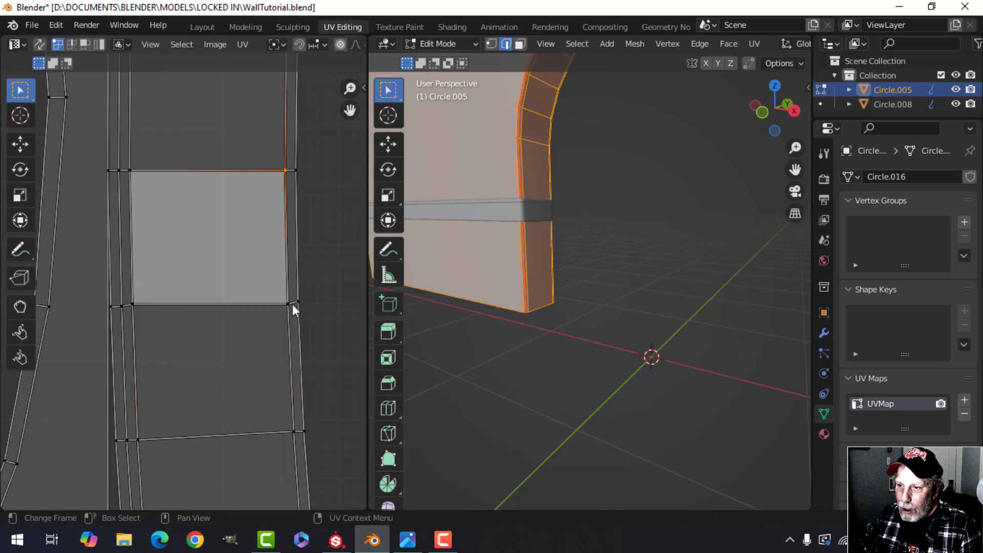
{"action": "left_click", "coordinate": [287, 304], "text": "shift"}
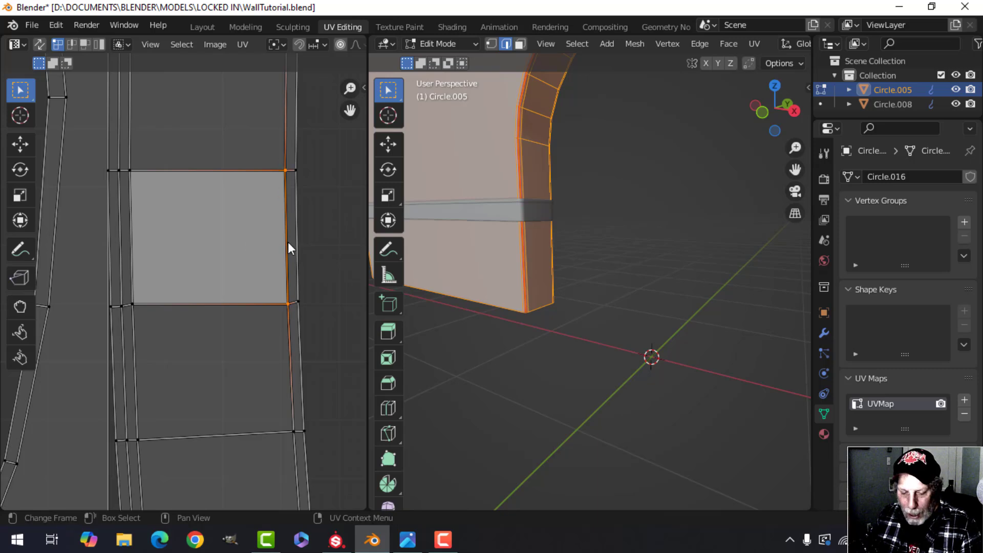
{"action": "key", "text": "s"}
{"action": "key", "text": "x"}
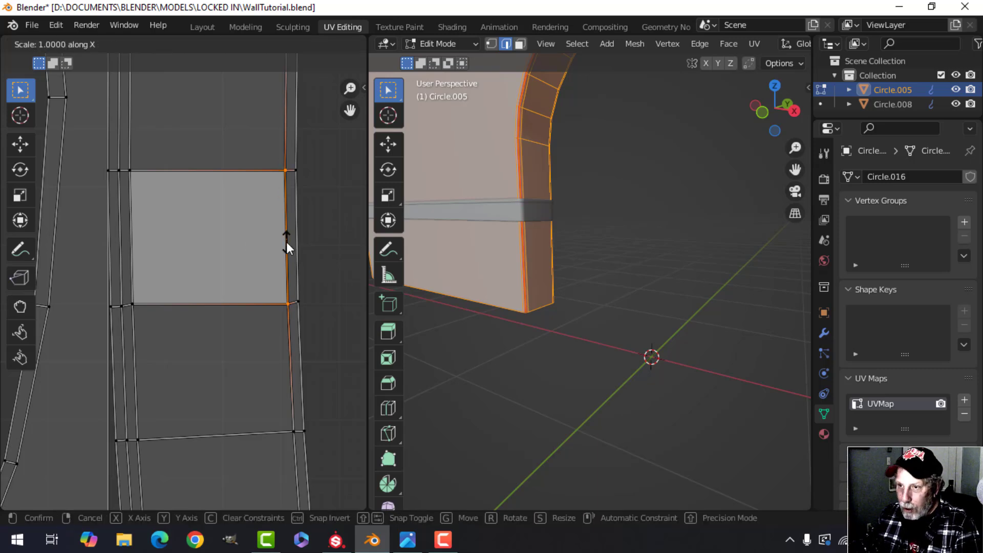
{"action": "key", "text": "0"}
{"action": "key", "text": "Return"}
Straighten the left edge of the arch strip's active quad by scaling its two UV vertices to 0 along X
{"action": "left_click", "coordinate": [135, 171]}
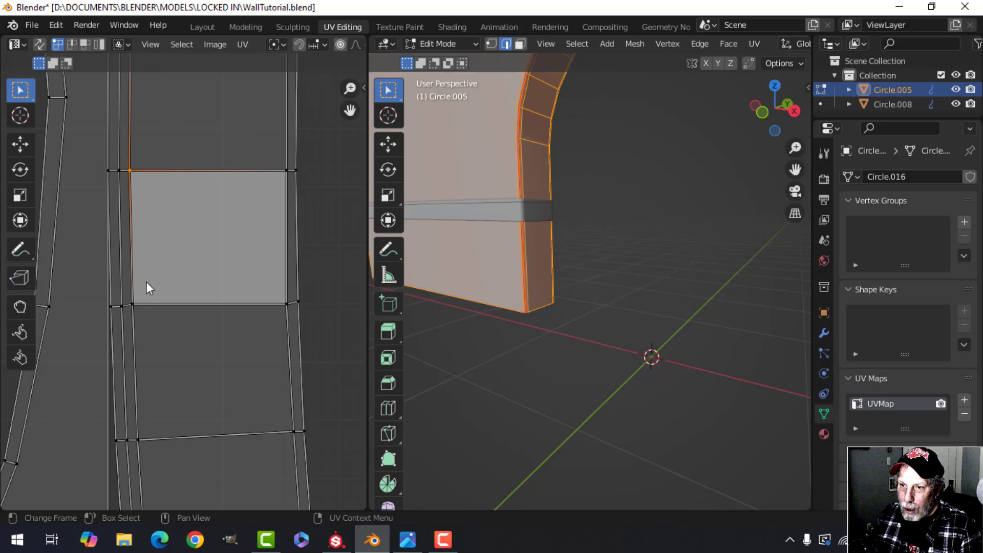
{"action": "left_click", "coordinate": [134, 301], "text": "shift"}
{"action": "key", "text": "s"}
{"action": "key", "text": "x"}
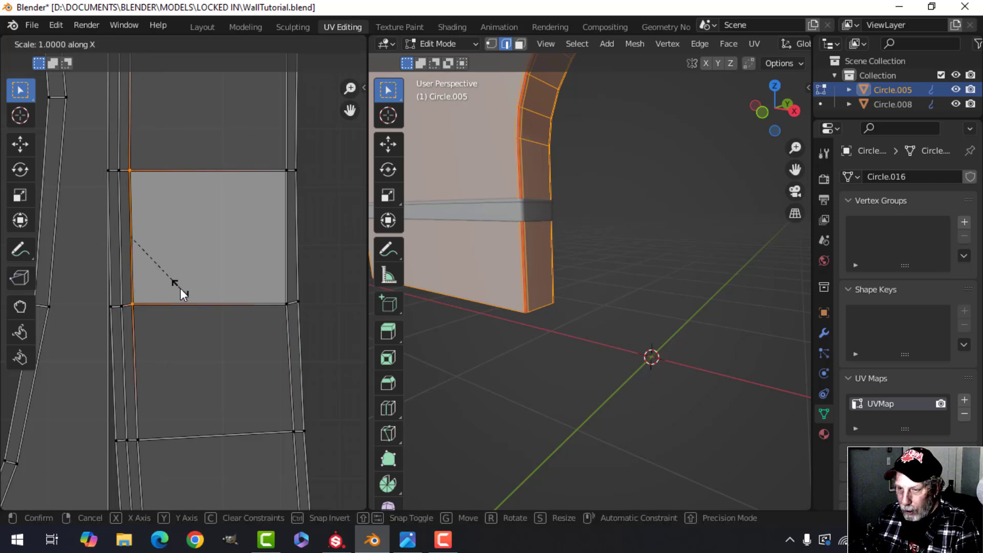
{"action": "key", "text": "0"}
{"action": "key", "text": "Return"}
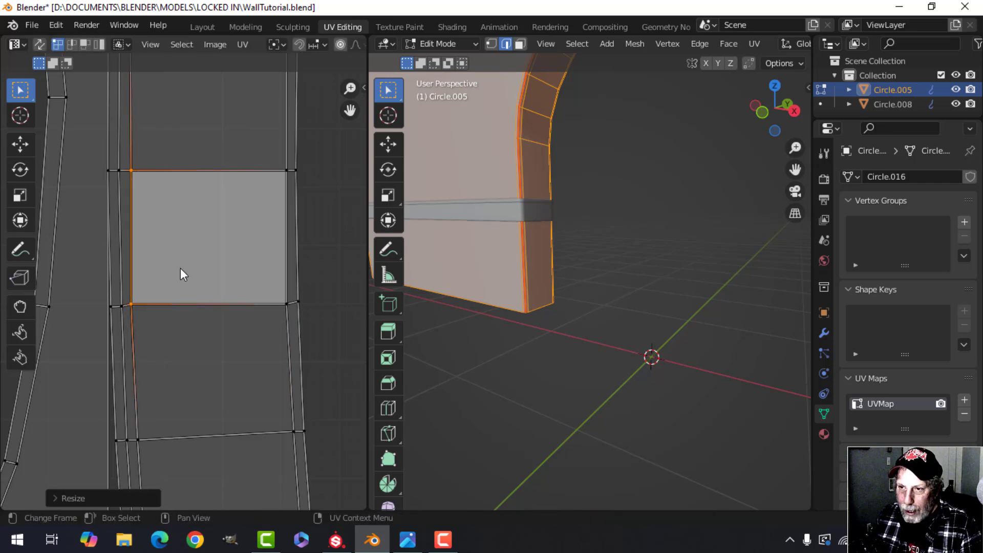
Make the squared quad the active UV face and extend the selection to the whole linked arch strip island
{"action": "scroll", "coordinate": [180, 268], "scroll_direction": "down", "scroll_amount": 3}
{"action": "key", "text": "3"}
{"action": "left_click", "coordinate": [187, 267]}
{"action": "scroll", "coordinate": [207, 283], "scroll_direction": "down", "scroll_amount": 6}
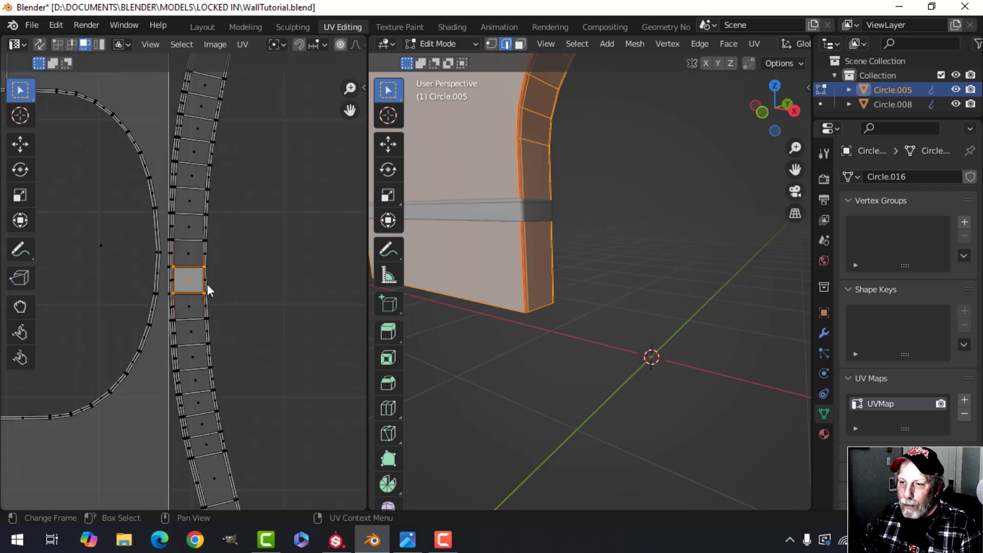
{"action": "middle_click_drag", "start_coordinate": [211, 294], "coordinate": [242, 302]}
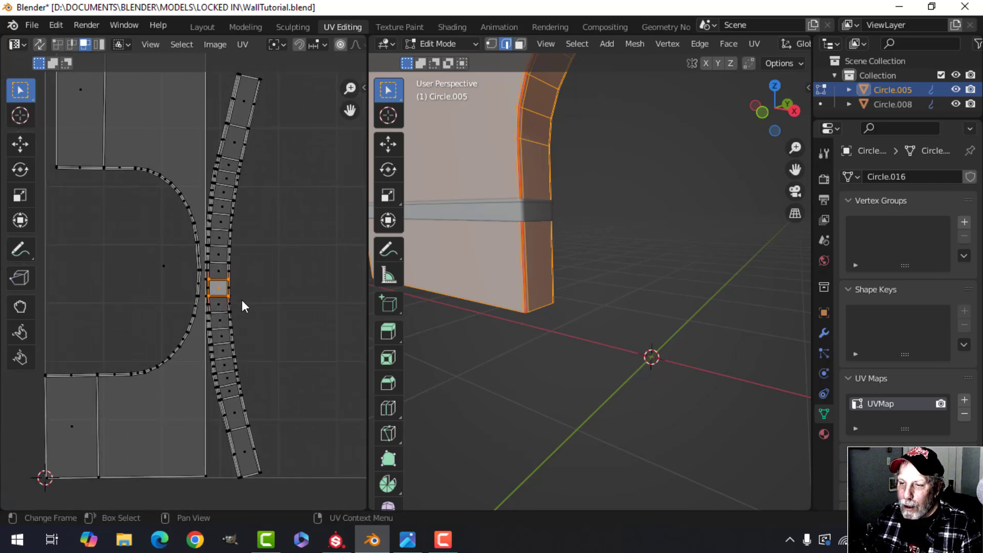
{"action": "key", "text": "ctrl+l"}
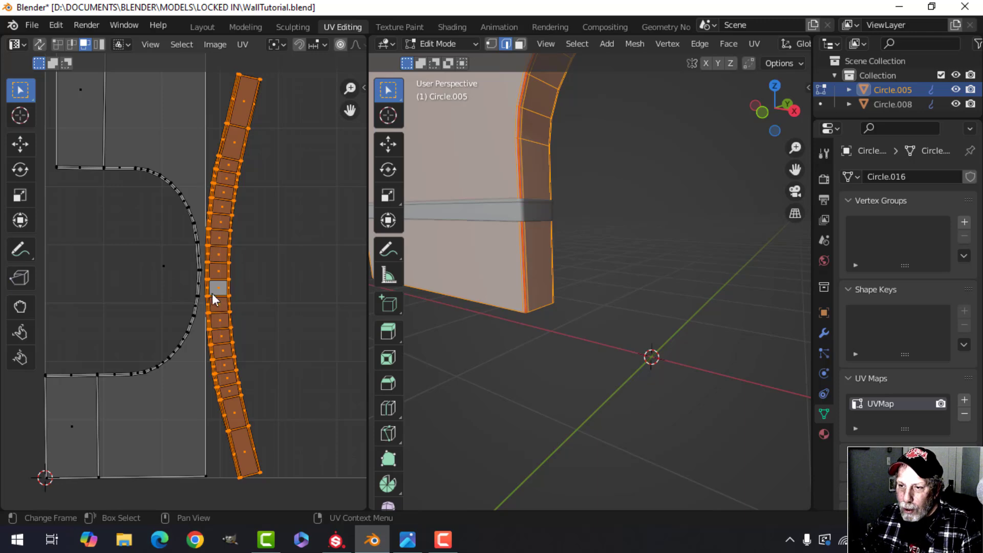
{"action": "scroll", "coordinate": [212, 296], "scroll_direction": "up", "scroll_amount": 4}
{"action": "scroll", "coordinate": [266, 283], "scroll_direction": "down", "scroll_amount": 3}
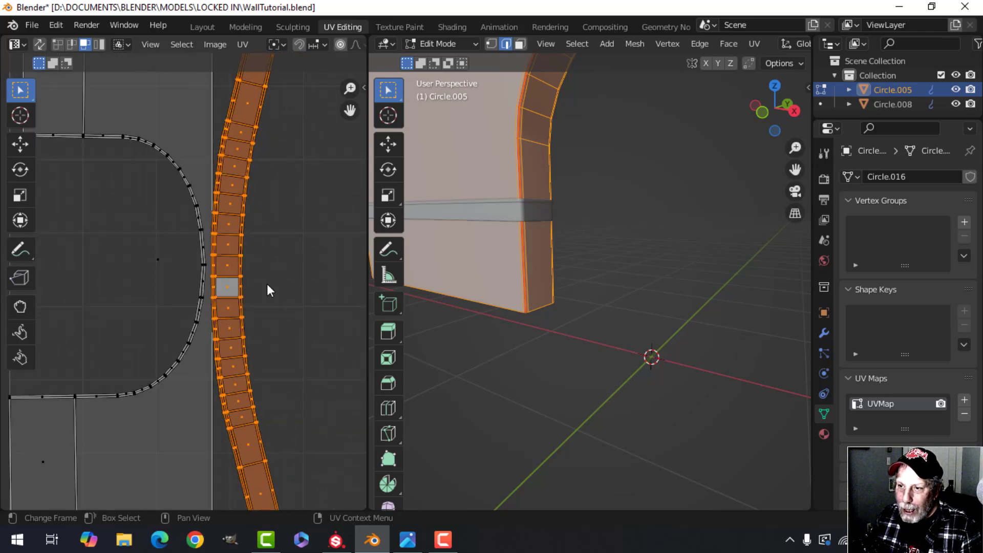
{"action": "scroll", "coordinate": [239, 303], "scroll_direction": "down", "scroll_amount": 3}
{"action": "scroll", "coordinate": [235, 296], "scroll_direction": "up", "scroll_amount": 5}
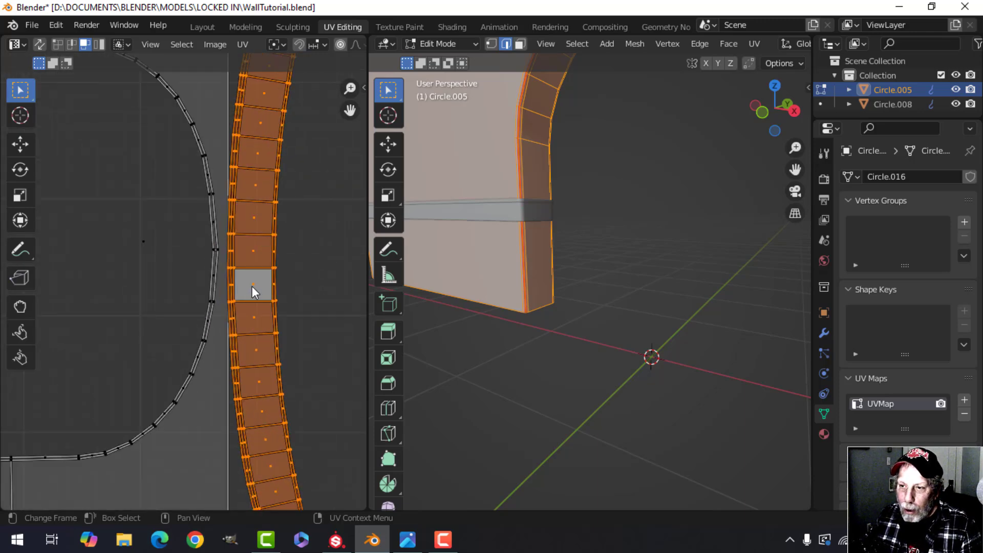
{"action": "scroll", "coordinate": [254, 292], "scroll_direction": "down", "scroll_amount": 3}
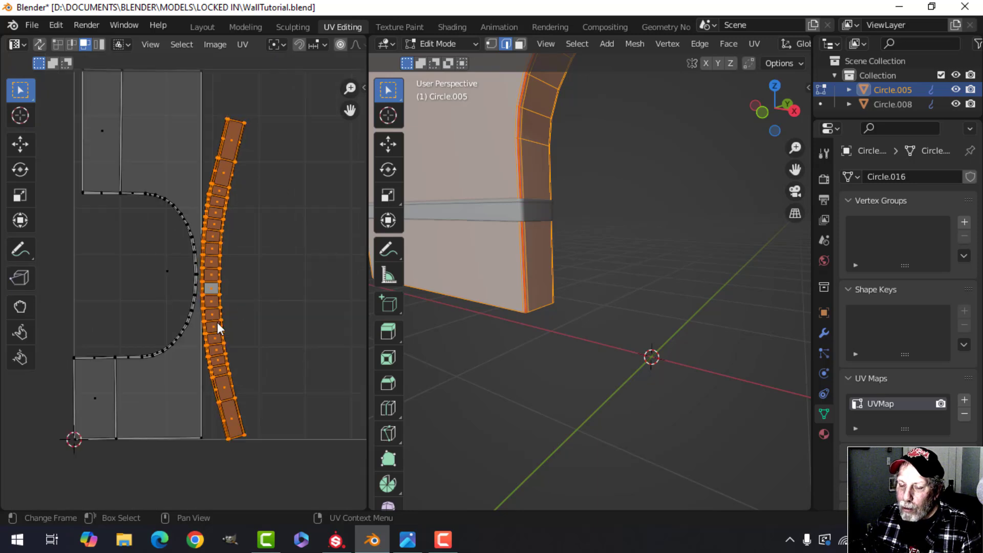
{"action": "scroll", "coordinate": [217, 322], "scroll_direction": "up", "scroll_amount": 1}
Unwrap the selected arch strip with Follow Active Quads, using the Length Average edge length mode
{"action": "key", "text": "u"}
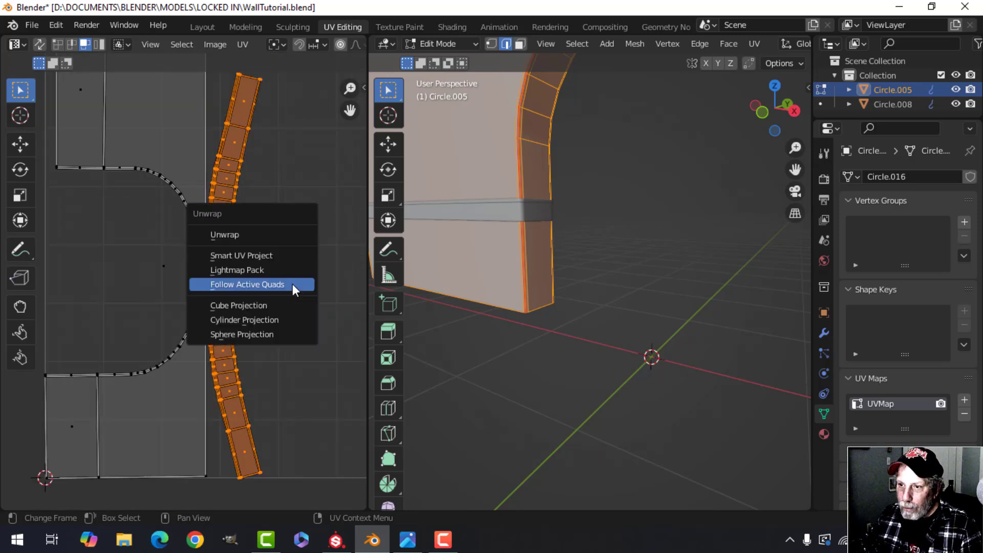
{"action": "left_click", "coordinate": [253, 284]}
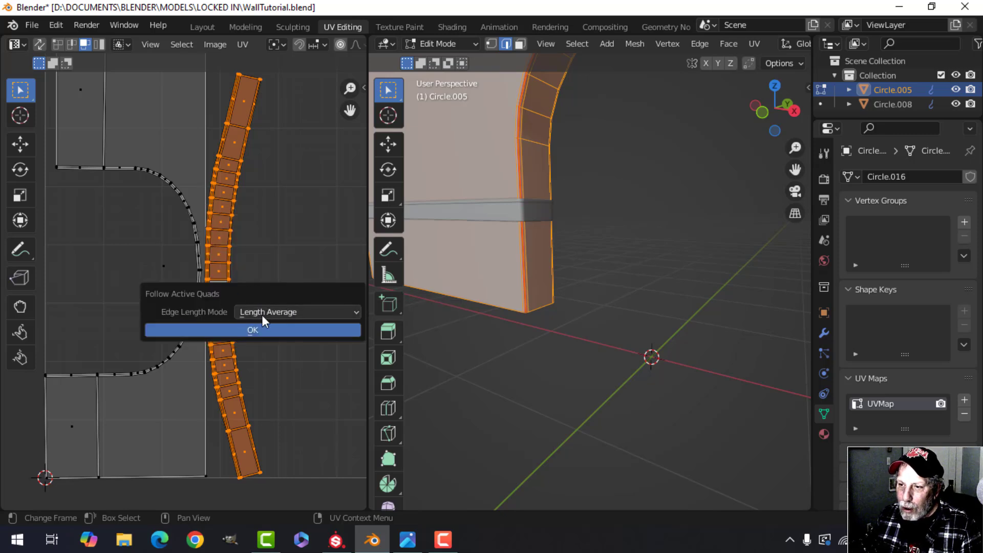
{"action": "left_click", "coordinate": [250, 329]}
{"action": "scroll", "coordinate": [280, 298], "scroll_direction": "down", "scroll_amount": 3}
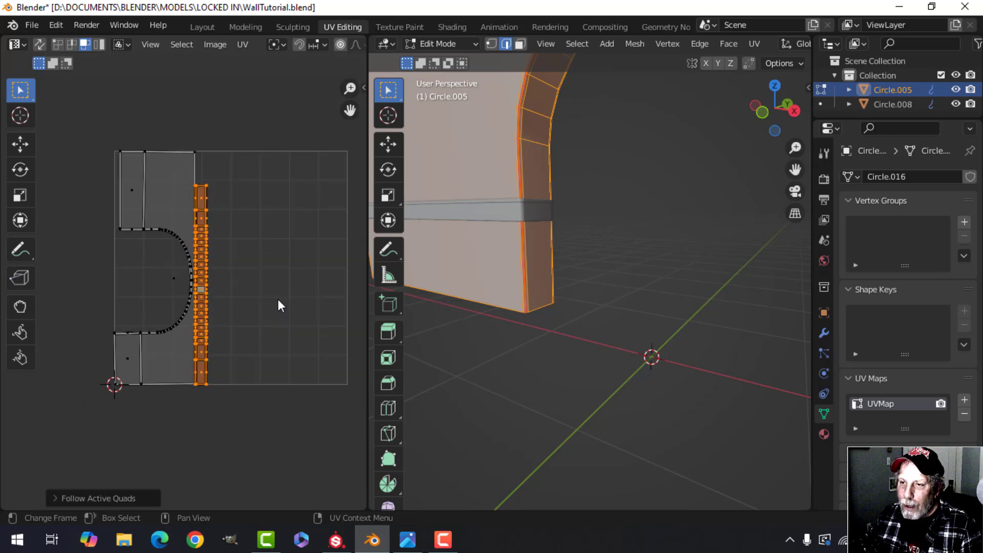
{"action": "scroll", "coordinate": [250, 299], "scroll_direction": "up", "scroll_amount": 2}
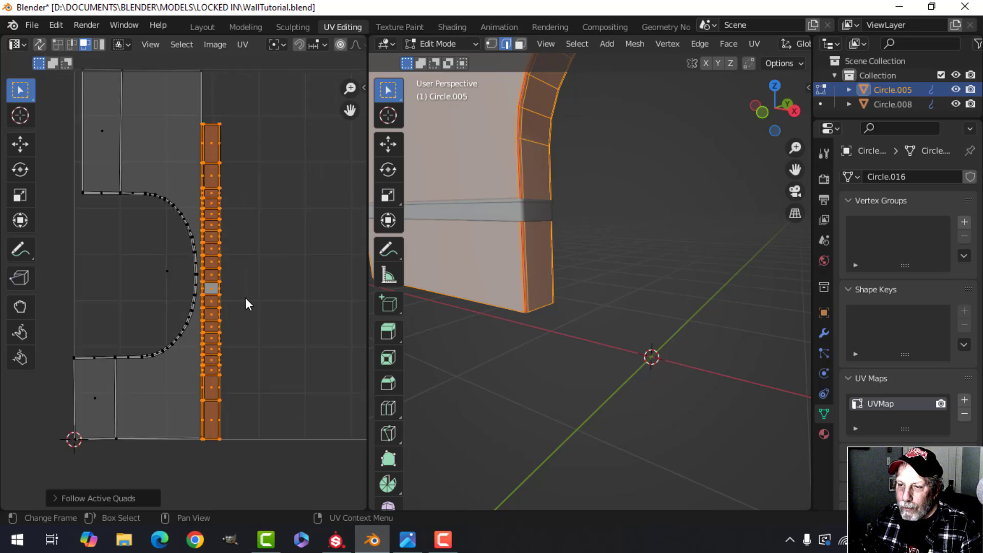
Move the straightened arch strip island clear of the wall face island, into the empty UV space beside it
{"action": "key", "text": "g"}
{"action": "left_click", "coordinate": [274, 271]}
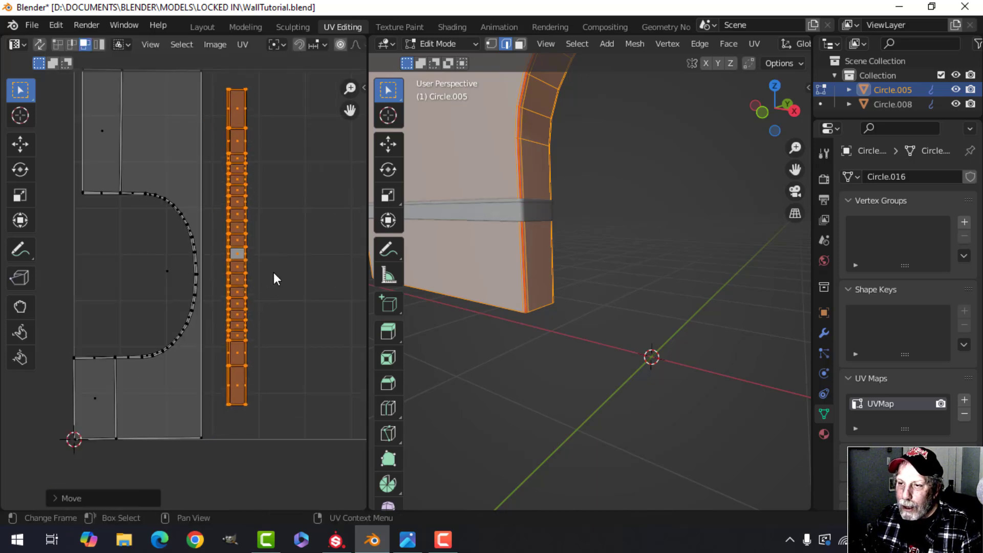
{"action": "scroll", "coordinate": [266, 272], "scroll_direction": "down", "scroll_amount": 2}
{"action": "scroll", "coordinate": [247, 294], "scroll_direction": "up", "scroll_amount": 2}
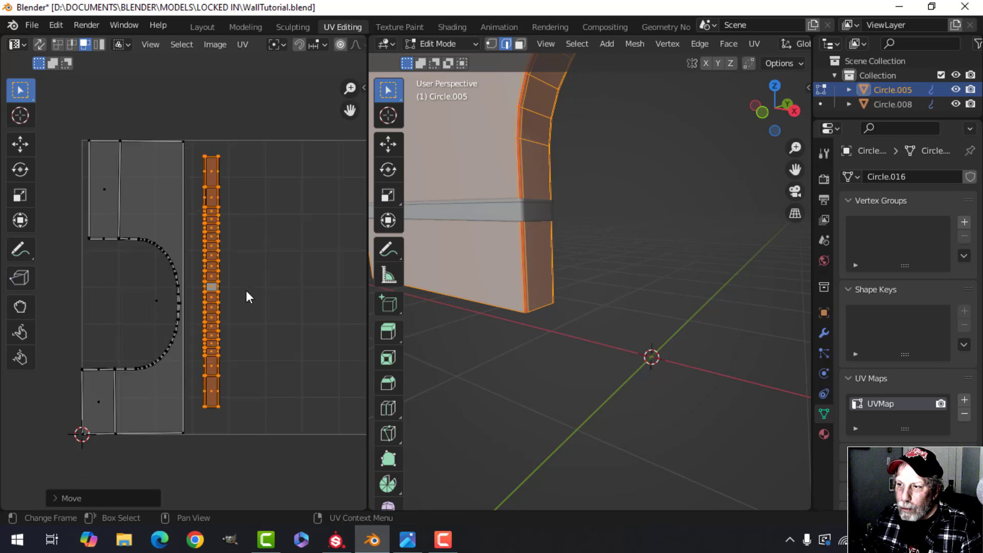
{"action": "scroll", "coordinate": [245, 290], "scroll_direction": "down", "scroll_amount": 1}
{"action": "scroll", "coordinate": [231, 304], "scroll_direction": "up", "scroll_amount": 2}
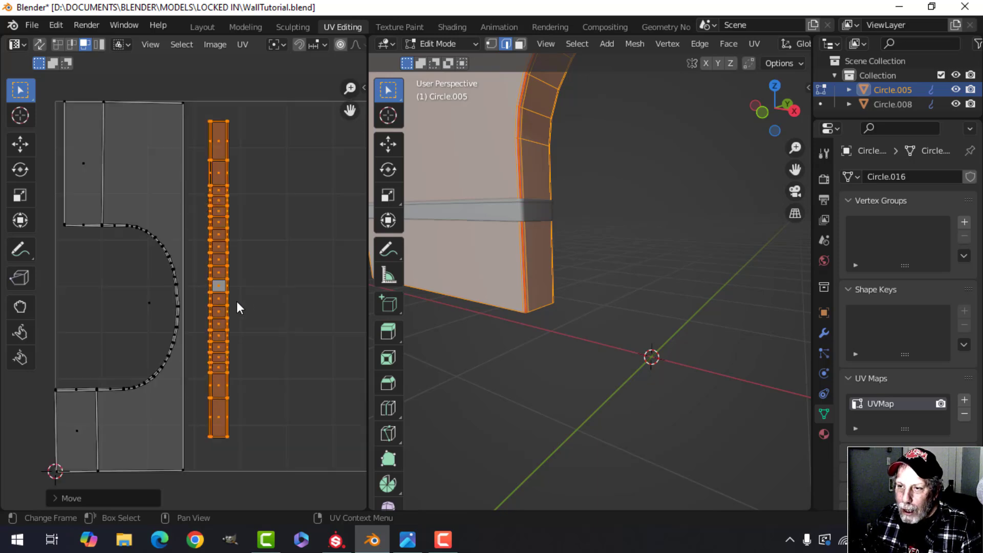
Scale the arch strip island to nearly the full height of the UV square and position it close beside the wall face island
{"action": "key", "text": "s"}
{"action": "left_click", "coordinate": [267, 289]}
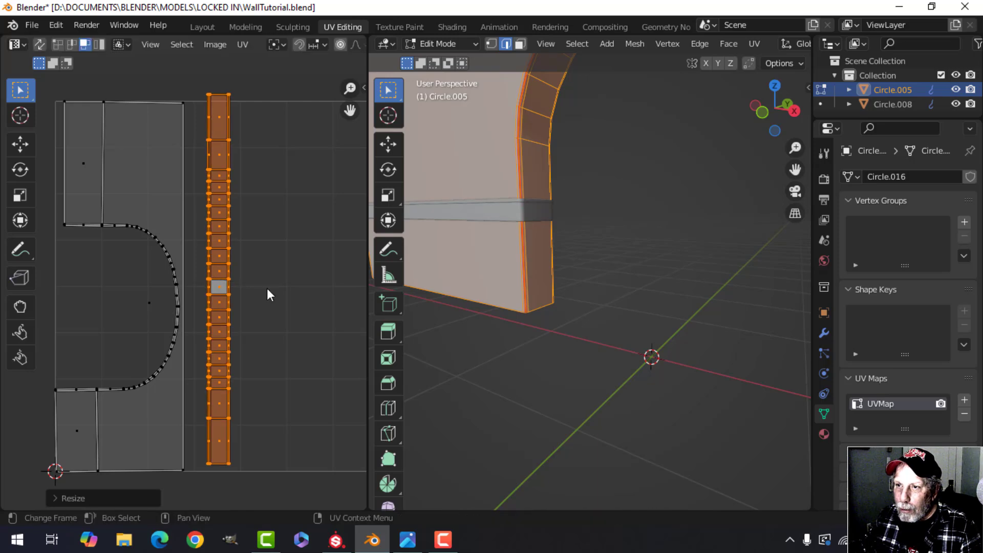
{"action": "key", "text": "g"}
{"action": "left_click", "coordinate": [247, 308]}
{"action": "key", "text": "s"}
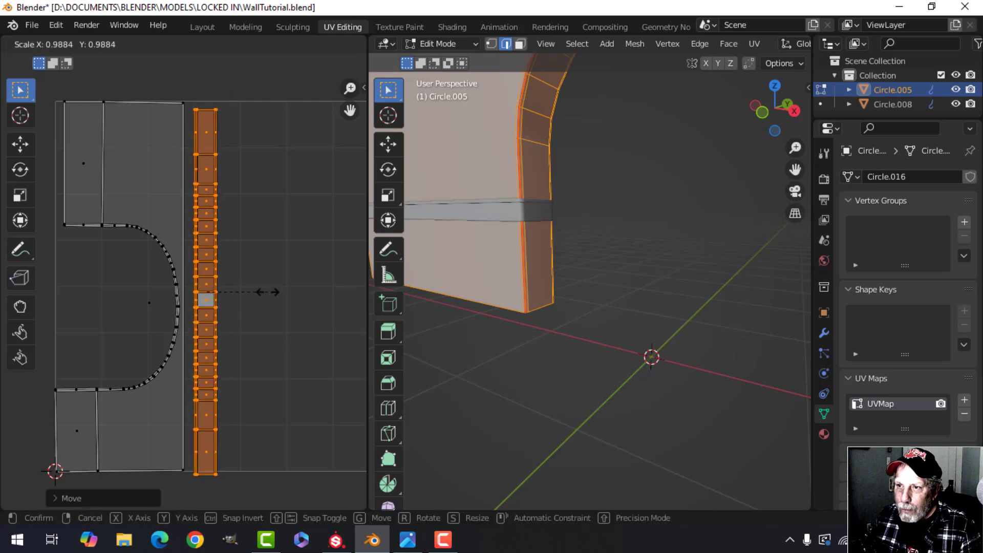
{"action": "left_click", "coordinate": [266, 292]}
{"action": "key", "text": "g"}
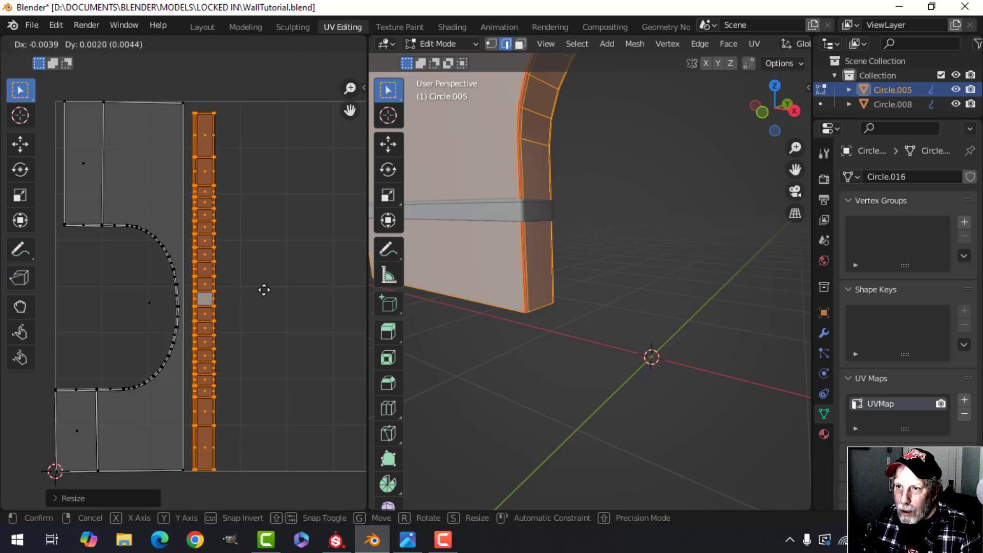
{"action": "left_click", "coordinate": [262, 287]}
Leave the wall mesh and open the horizontal trim band object, Circle.008, in Edit Mode
{"action": "key", "text": "Tab"}
{"action": "middle_click_drag", "start_coordinate": [490, 276], "coordinate": [601, 207]}
{"action": "key", "text": "Tab"}
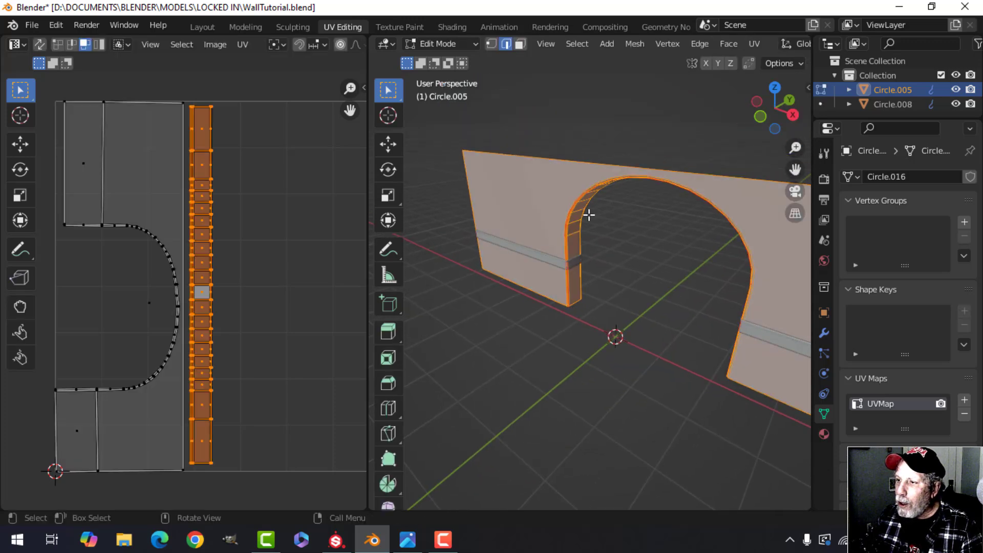
{"action": "key", "text": "Tab"}
{"action": "left_click", "coordinate": [549, 262]}
{"action": "middle_click_drag", "start_coordinate": [595, 260], "coordinate": [581, 311]}
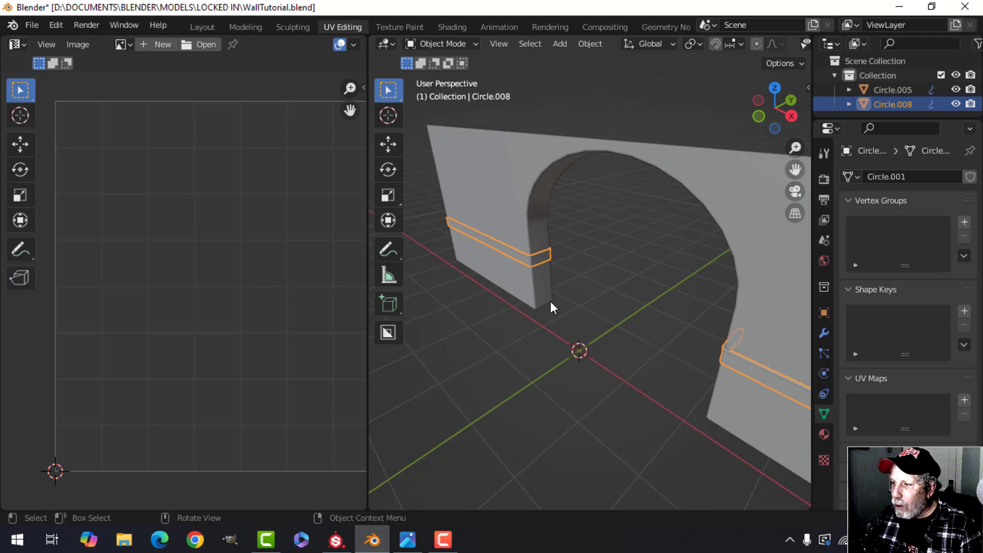
{"action": "key", "text": "Tab"}
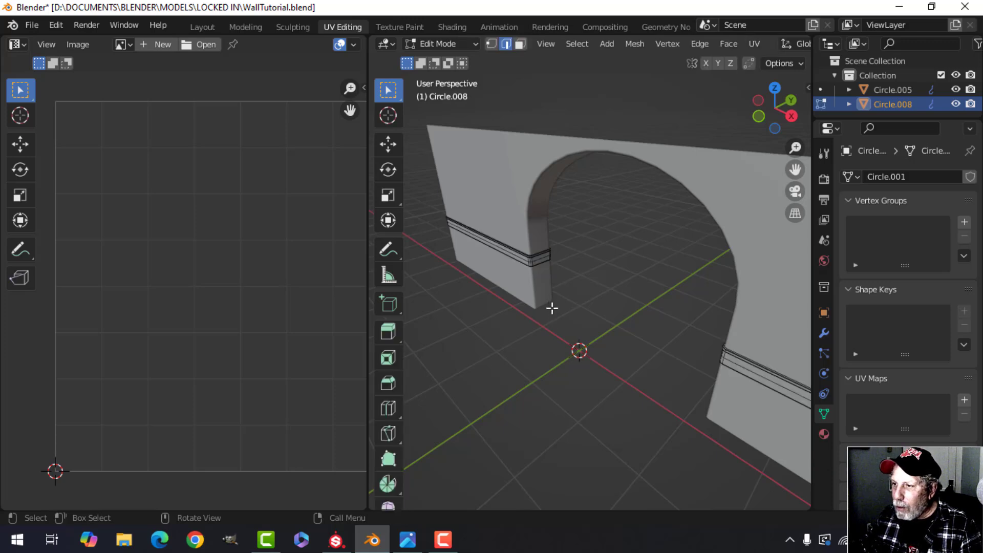
Select all of the trim band's geometry and Unwrap it
{"action": "key", "text": "a"}
{"action": "key", "text": "u"}
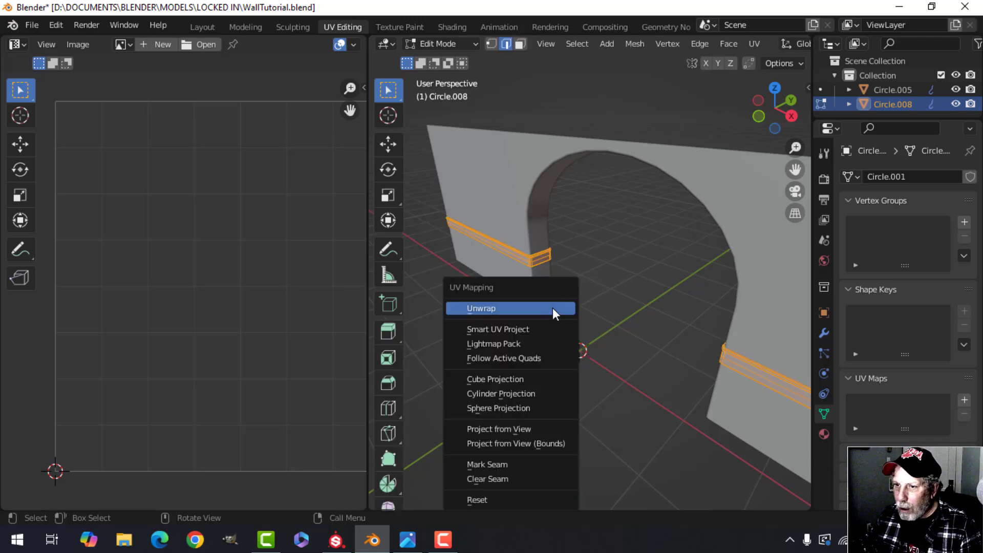
{"action": "left_click", "coordinate": [552, 309]}
{"action": "scroll", "coordinate": [169, 366], "scroll_direction": "up", "scroll_amount": 4}
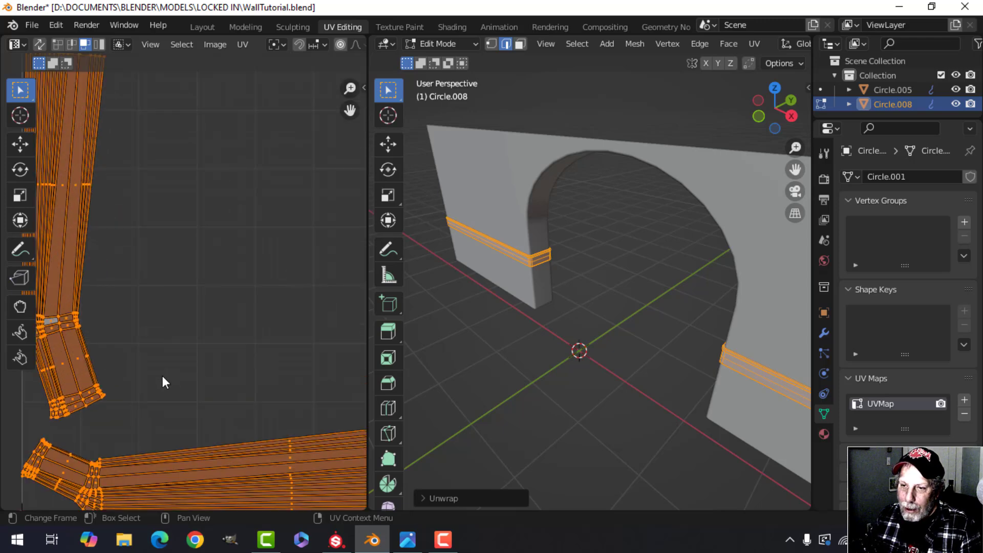
{"action": "scroll", "coordinate": [162, 376], "scroll_direction": "down", "scroll_amount": 2}
{"action": "scroll", "coordinate": [133, 364], "scroll_direction": "down", "scroll_amount": 2}
{"action": "middle_click_drag", "start_coordinate": [226, 349], "coordinate": [198, 320]}
{"action": "middle_click_drag", "start_coordinate": [482, 277], "coordinate": [552, 268]}
{"action": "middle_click_drag", "start_coordinate": [532, 268], "coordinate": [562, 272], "text": "shift"}
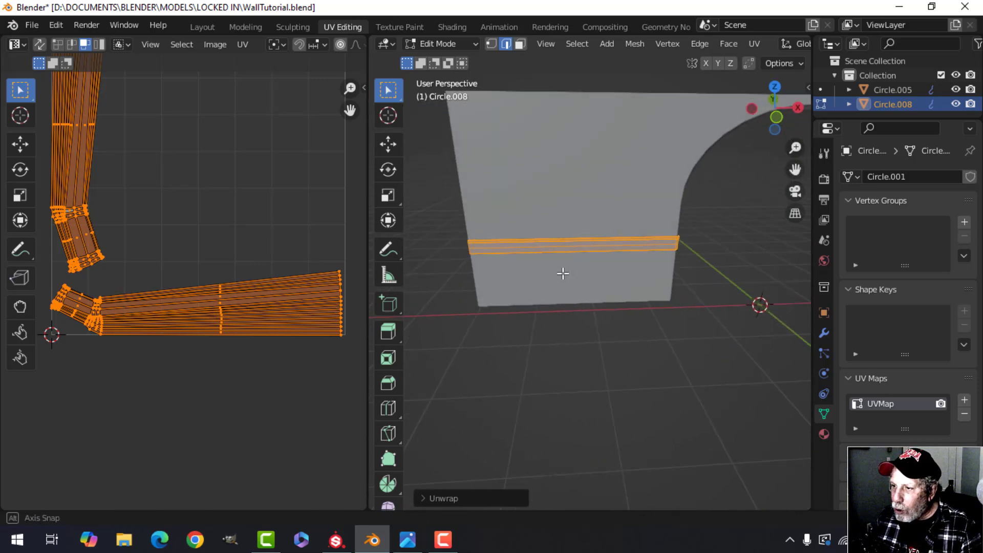
Examine the riveted metal trim in the reference image ArchTutorial.jpg in the photo viewer, and return to Blender
{"action": "left_click", "coordinate": [408, 546]}
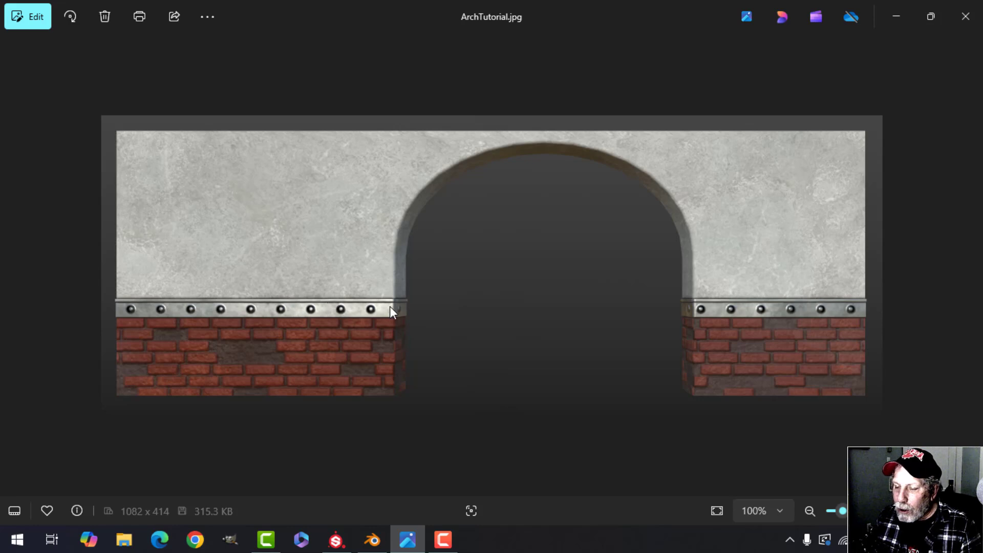
{"action": "scroll", "coordinate": [307, 309], "scroll_direction": "up", "scroll_amount": 1}
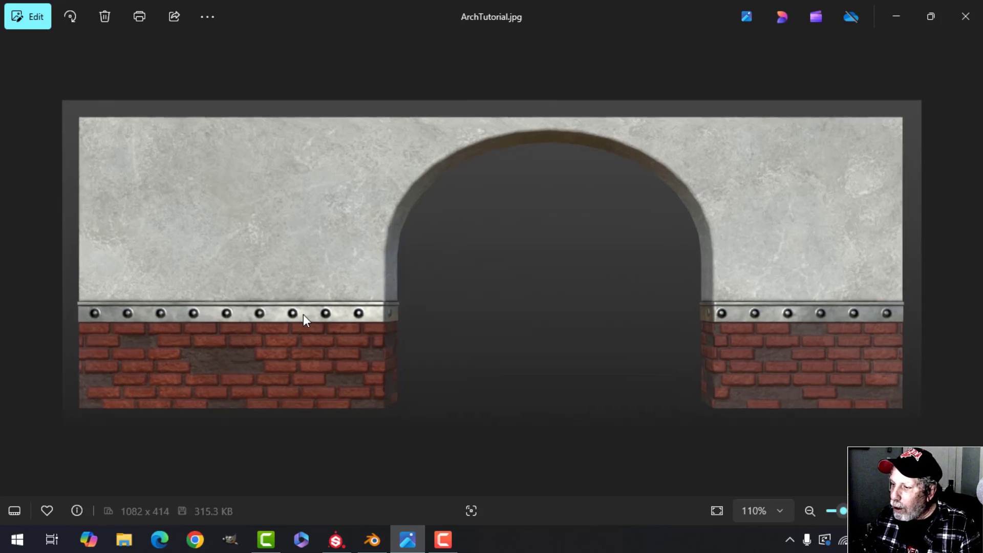
{"action": "scroll", "coordinate": [303, 314], "scroll_direction": "down", "scroll_amount": 1}
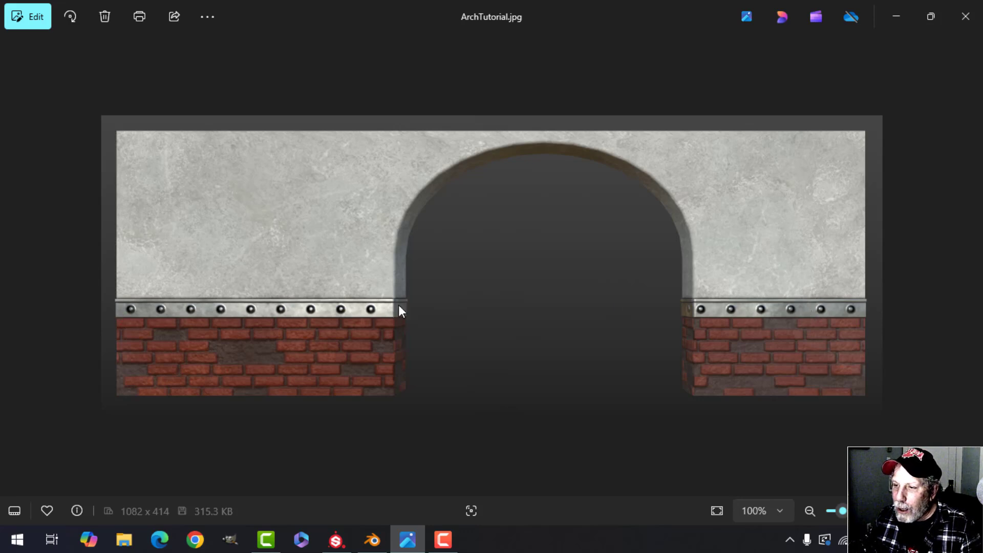
{"action": "left_click", "coordinate": [372, 540]}
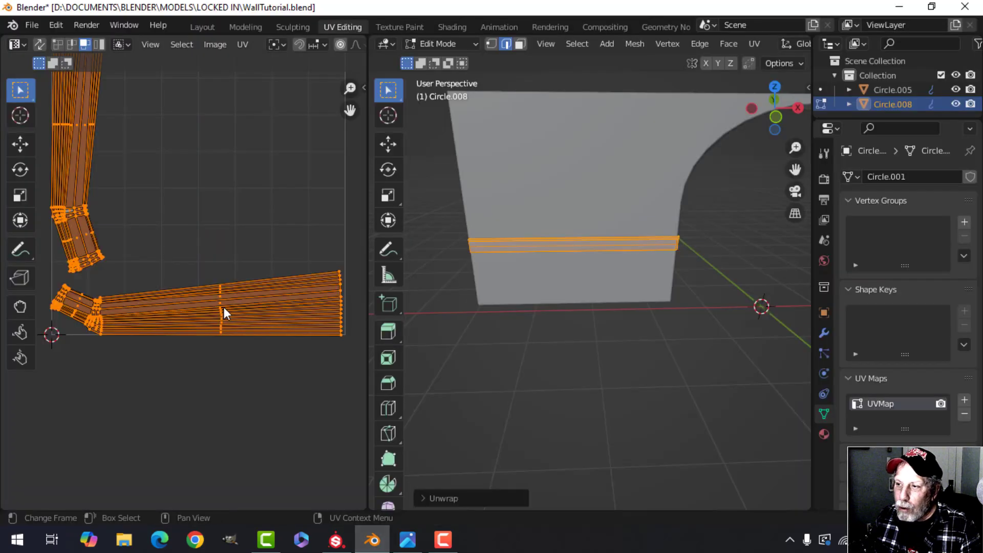
Isolate the trim band in local view and edit its mesh with everything deselected
{"action": "scroll", "coordinate": [223, 313], "scroll_direction": "down", "scroll_amount": 1}
{"action": "middle_click_drag", "start_coordinate": [477, 297], "coordinate": [544, 272]}
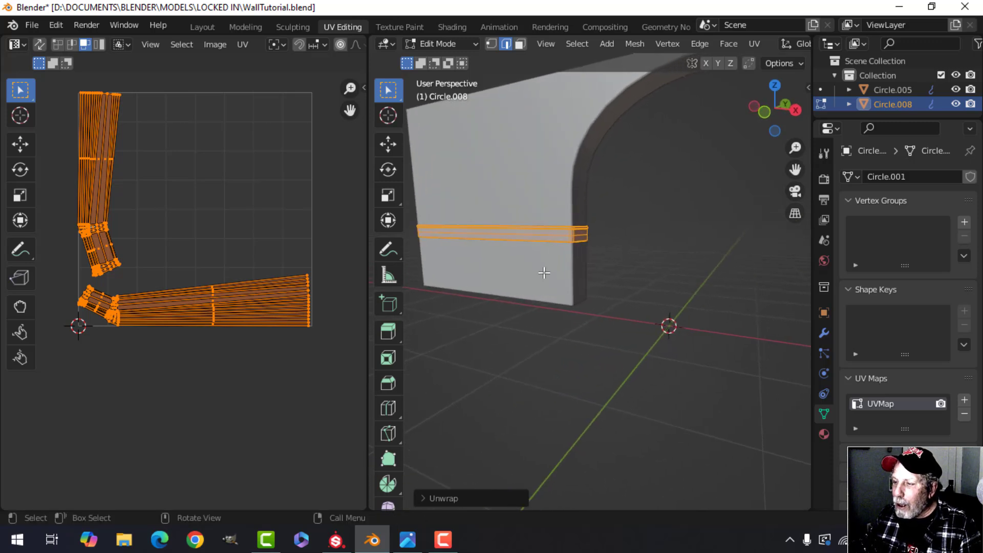
{"action": "key", "text": "Tab"}
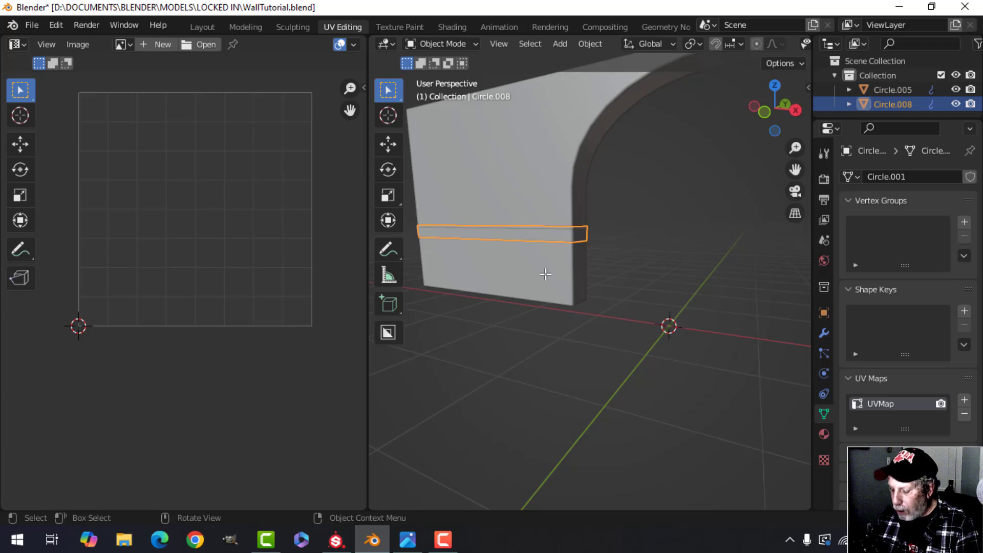
{"action": "key", "text": "KP_Divide"}
{"action": "middle_click_drag", "start_coordinate": [545, 272], "coordinate": [572, 236]}
{"action": "key", "text": "Tab"}
{"action": "key", "text": "alt+a"}
Mark a seam along the edge loop in the groove just beneath the trim band's upper rim
{"action": "scroll", "coordinate": [603, 278], "scroll_direction": "up", "scroll_amount": 5}
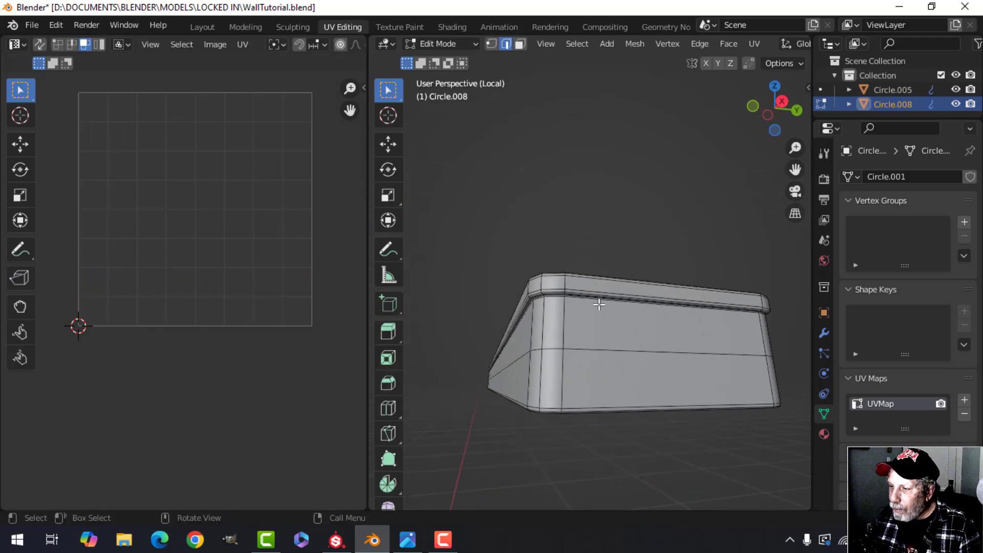
{"action": "middle_click_drag", "start_coordinate": [569, 342], "coordinate": [547, 219]}
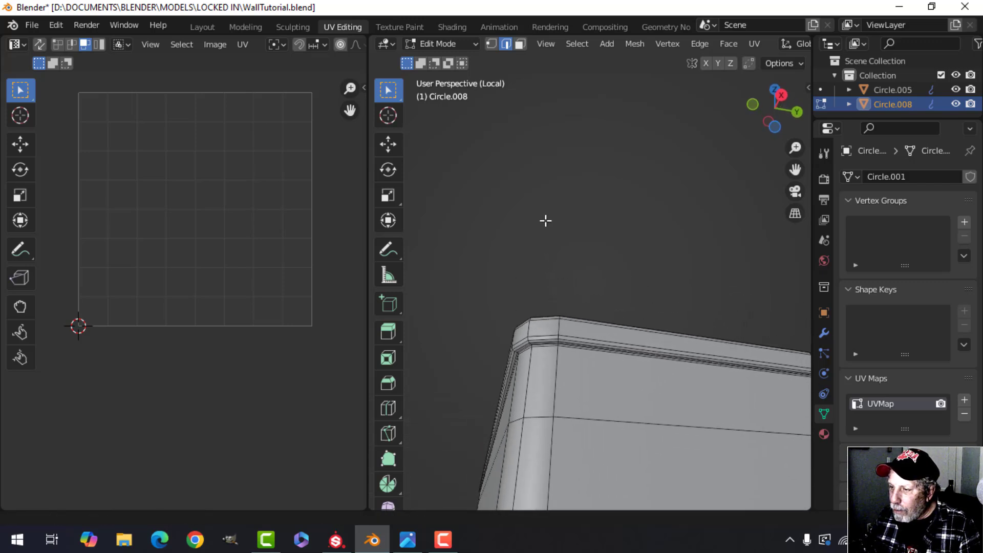
{"action": "scroll", "coordinate": [546, 220], "scroll_direction": "up", "scroll_amount": 1}
{"action": "middle_click_drag", "start_coordinate": [557, 380], "coordinate": [550, 304]}
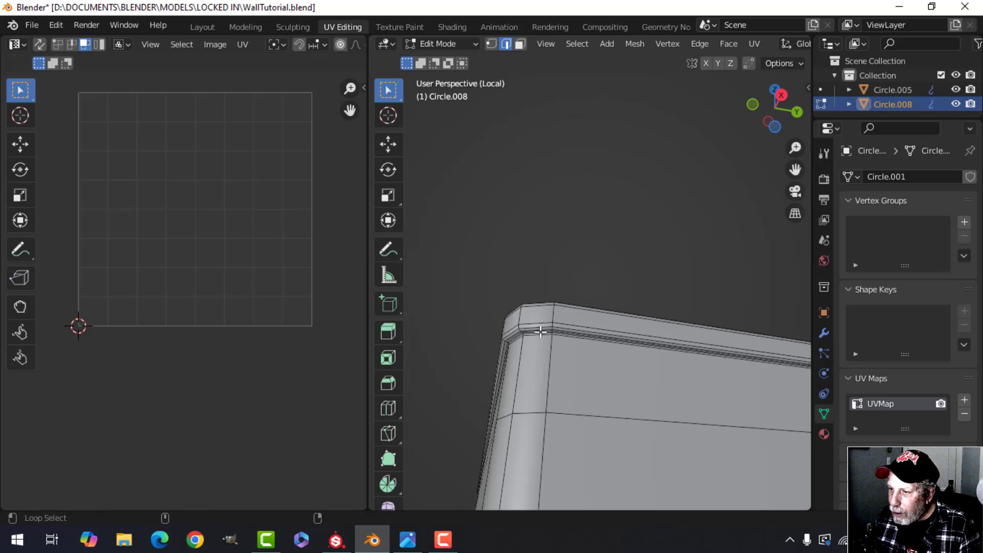
{"action": "left_click", "coordinate": [564, 339], "text": "alt"}
{"action": "scroll", "coordinate": [565, 339], "scroll_direction": "up", "scroll_amount": 2}
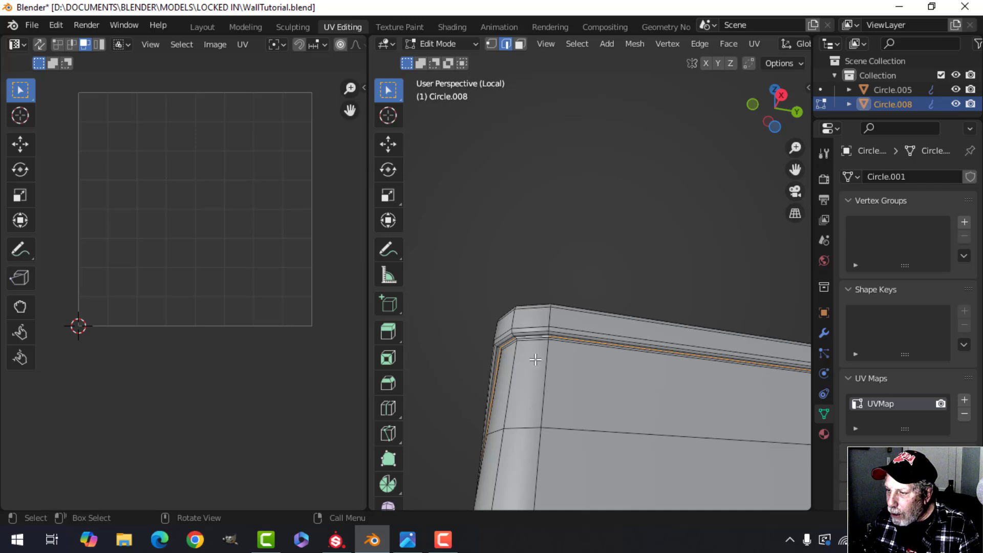
{"action": "scroll", "coordinate": [538, 361], "scroll_direction": "down", "scroll_amount": 1}
{"action": "key", "text": "ctrl+e"}
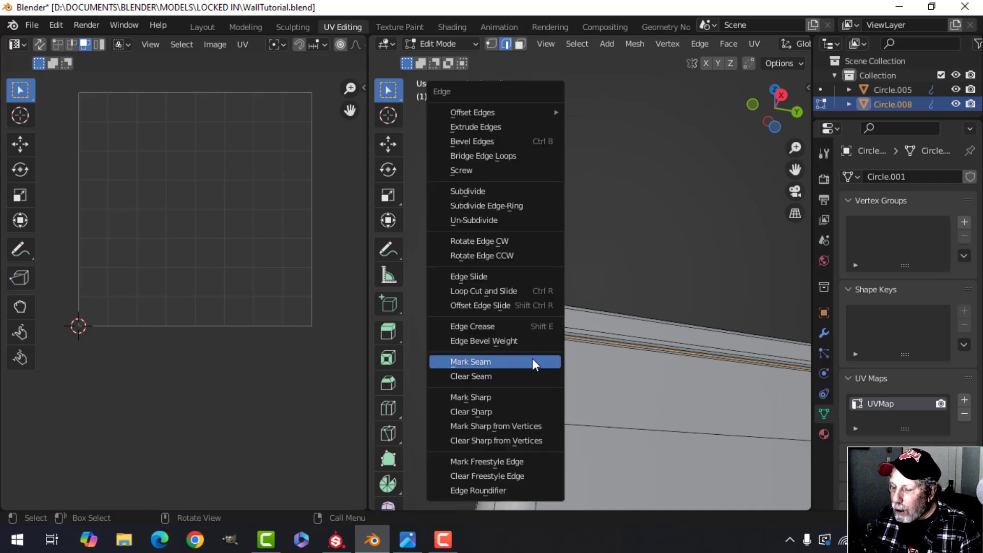
{"action": "left_click", "coordinate": [533, 362]}
{"action": "scroll", "coordinate": [564, 364], "scroll_direction": "down", "scroll_amount": 4}
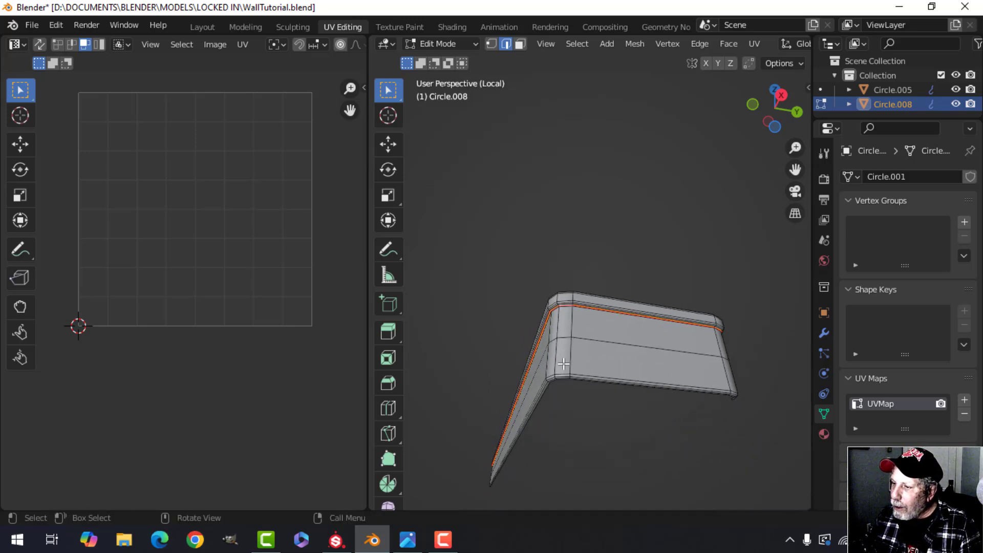
Unwrap all of the trim band's geometry with the rim seam and inspect the UV islands
{"action": "middle_click_drag", "start_coordinate": [563, 364], "coordinate": [591, 316]}
{"action": "key", "text": "a"}
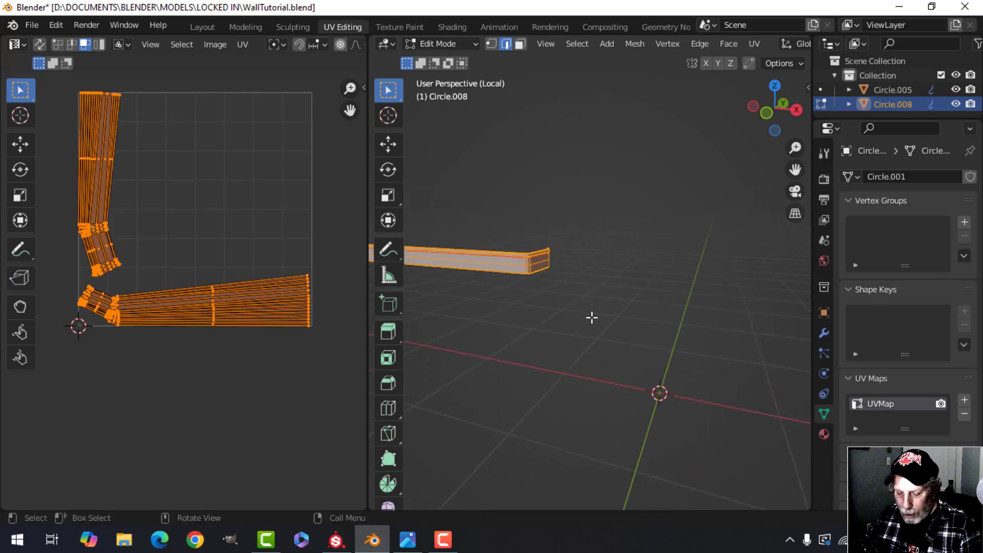
{"action": "key", "text": "u"}
{"action": "left_click", "coordinate": [591, 318]}
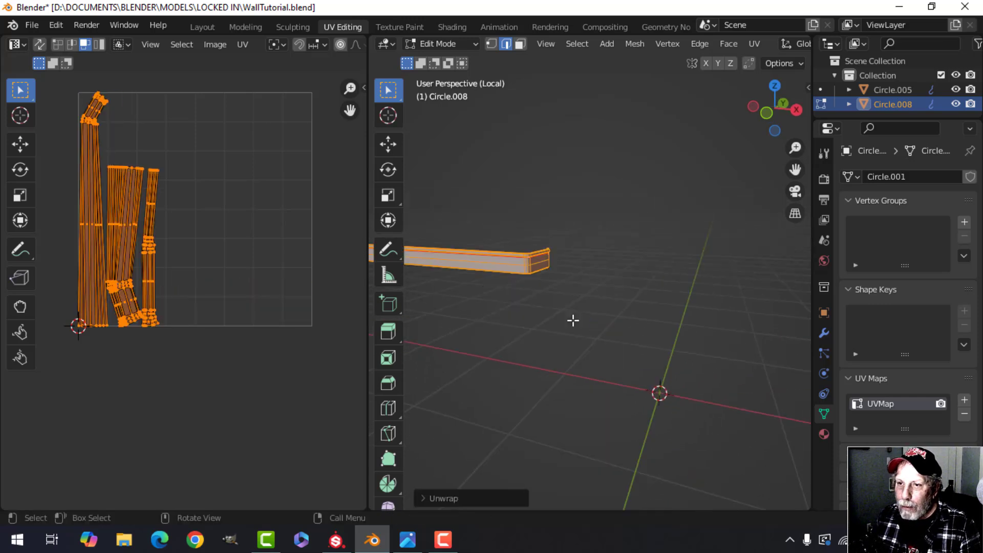
{"action": "scroll", "coordinate": [247, 301], "scroll_direction": "up", "scroll_amount": 5}
{"action": "middle_click_drag", "start_coordinate": [150, 289], "coordinate": [326, 327]}
{"action": "middle_click_drag", "start_coordinate": [247, 255], "coordinate": [244, 385]}
{"action": "middle_click_drag", "start_coordinate": [151, 258], "coordinate": [163, 330]}
{"action": "scroll", "coordinate": [163, 331], "scroll_direction": "down", "scroll_amount": 3}
{"action": "middle_click_drag", "start_coordinate": [221, 342], "coordinate": [193, 287]}
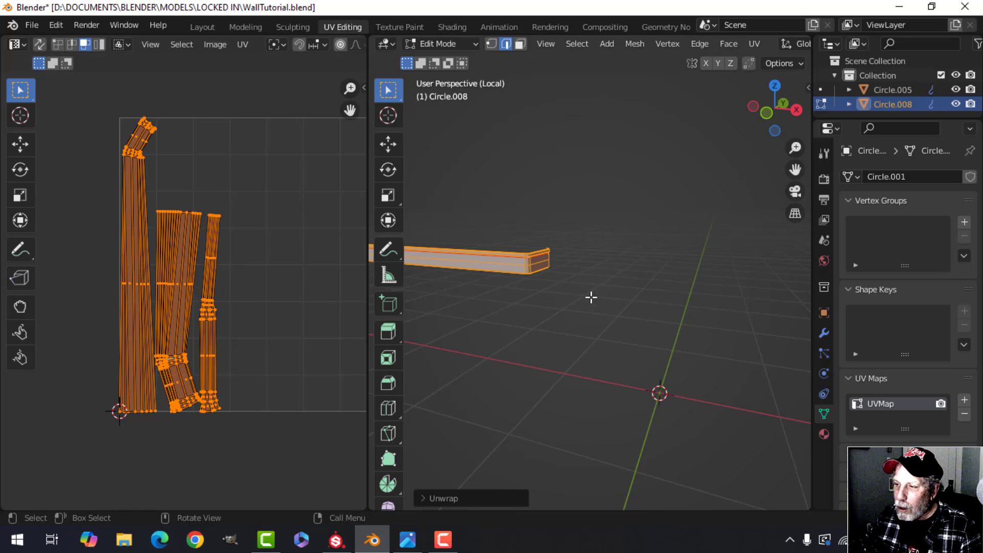
Mark a second seam along another long edge loop beneath the rim, where it meets the band's flat face
{"action": "middle_click_drag", "start_coordinate": [591, 294], "coordinate": [581, 320]}
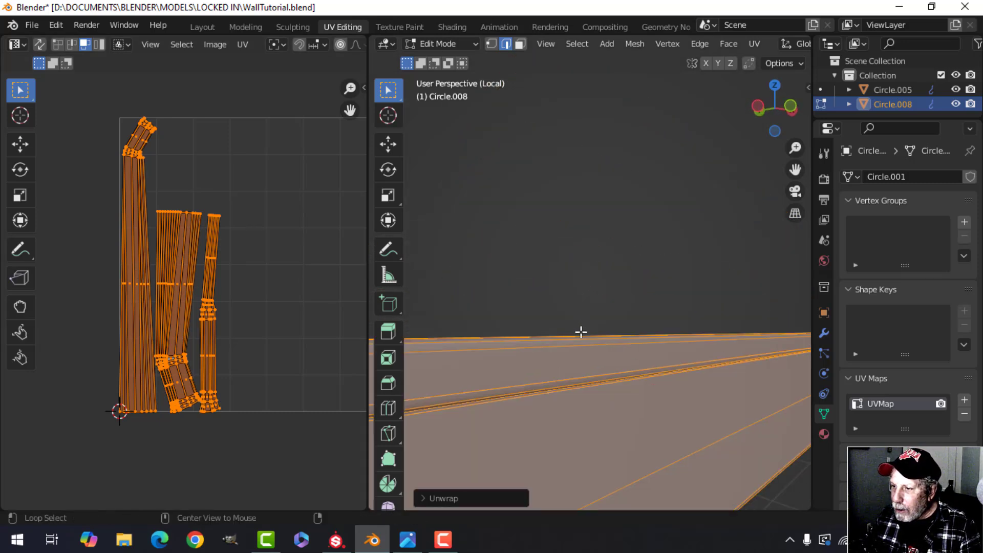
{"action": "key", "text": "alt+a"}
{"action": "middle_click_drag", "start_coordinate": [577, 431], "coordinate": [566, 353], "text": "shift"}
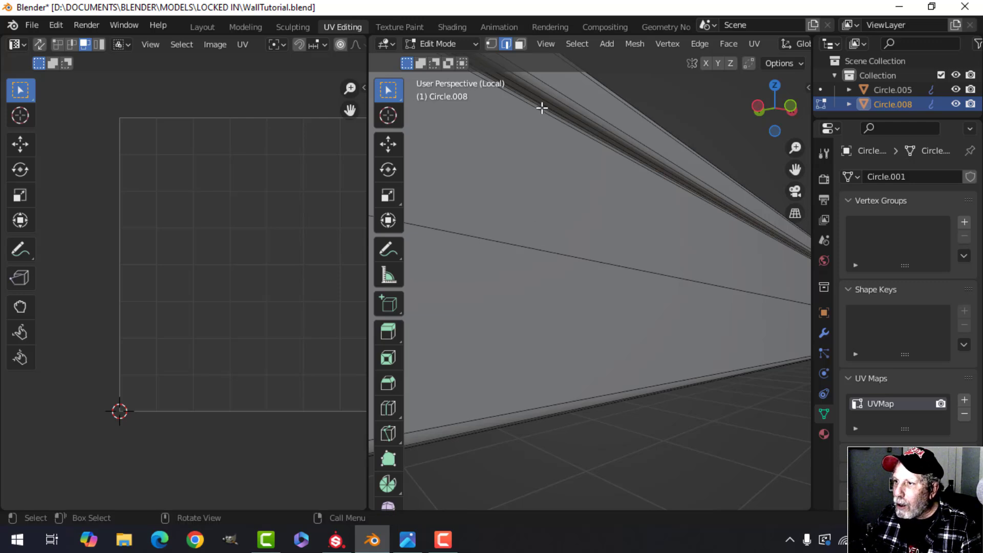
{"action": "left_click", "coordinate": [542, 108], "text": "alt"}
{"action": "scroll", "coordinate": [557, 216], "scroll_direction": "down", "scroll_amount": 5}
{"action": "middle_click_drag", "start_coordinate": [556, 218], "coordinate": [562, 213]}
{"action": "scroll", "coordinate": [575, 235], "scroll_direction": "up", "scroll_amount": 5}
{"action": "scroll", "coordinate": [575, 236], "scroll_direction": "down", "scroll_amount": 5}
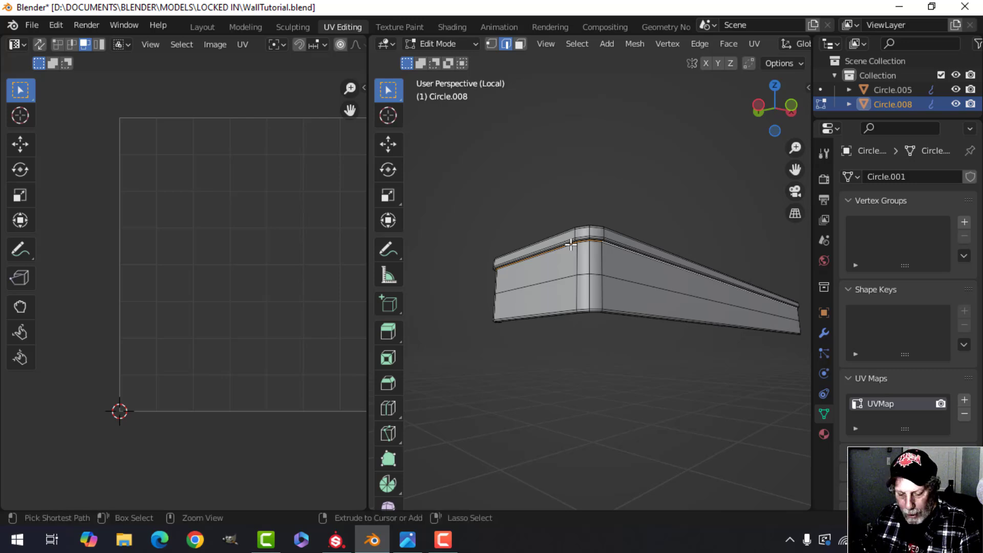
{"action": "key", "text": "ctrl+e"}
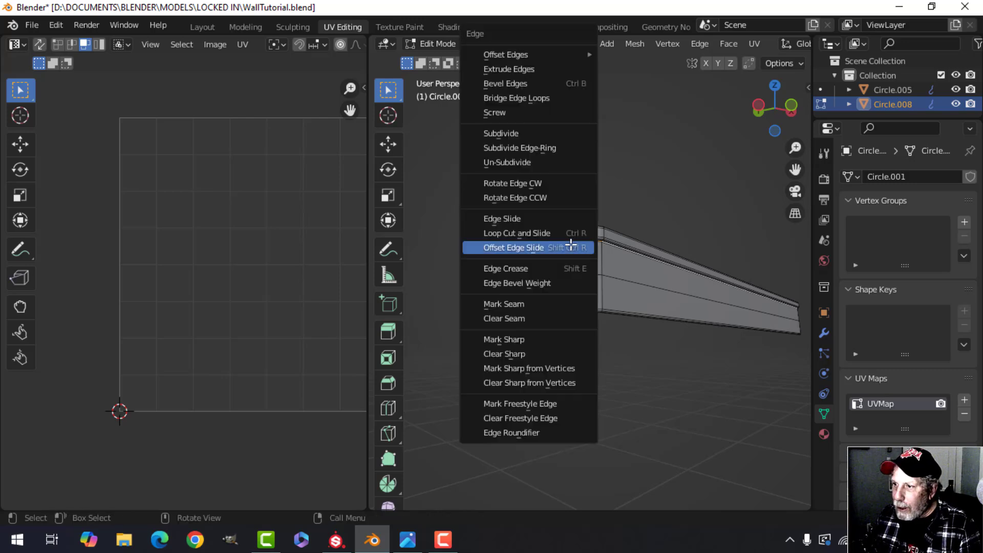
{"action": "left_click", "coordinate": [533, 306]}
Unwrap the whole trim band again with both rim seams and check the layout of its islands
{"action": "key", "text": "a"}
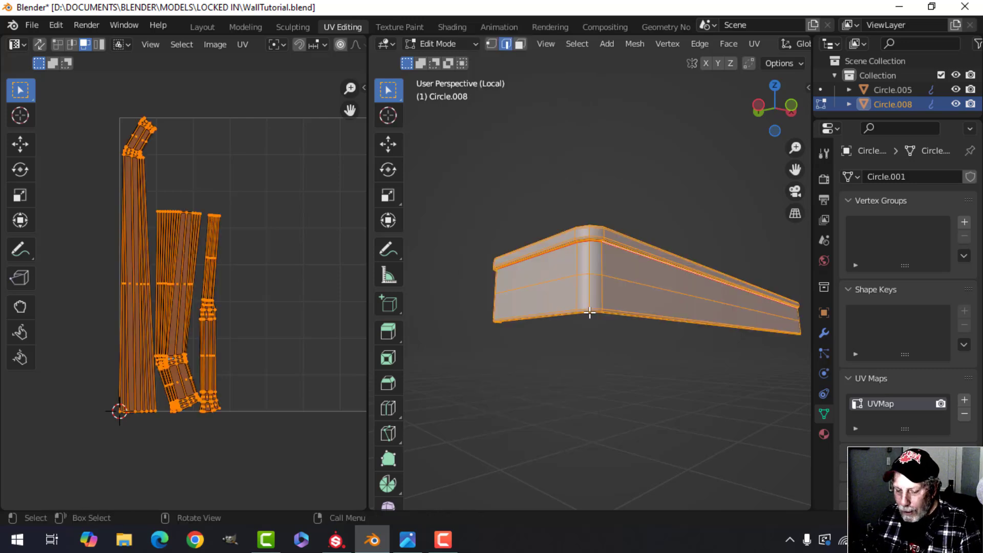
{"action": "key", "text": "u"}
{"action": "left_click", "coordinate": [589, 311]}
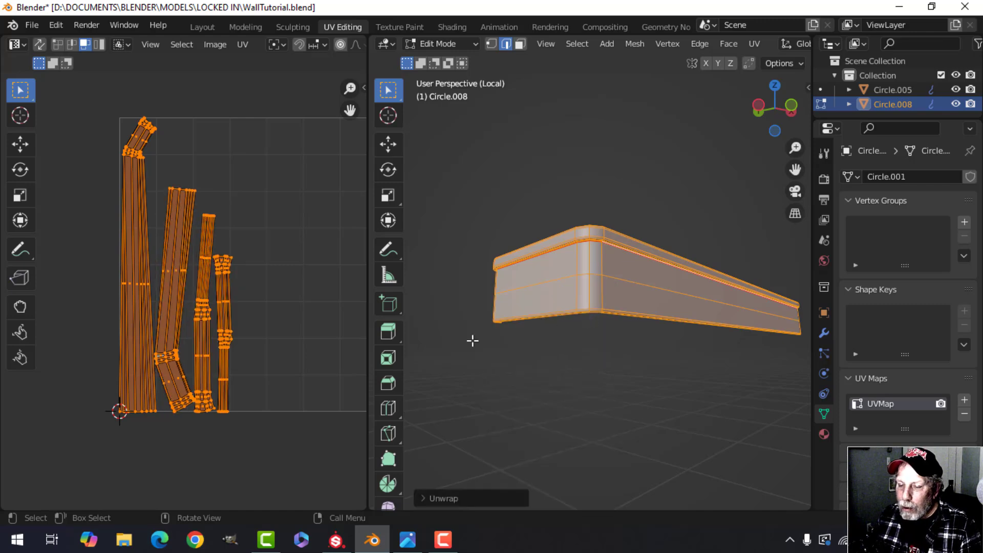
{"action": "scroll", "coordinate": [201, 359], "scroll_direction": "up", "scroll_amount": 5}
{"action": "scroll", "coordinate": [195, 359], "scroll_direction": "down", "scroll_amount": 2}
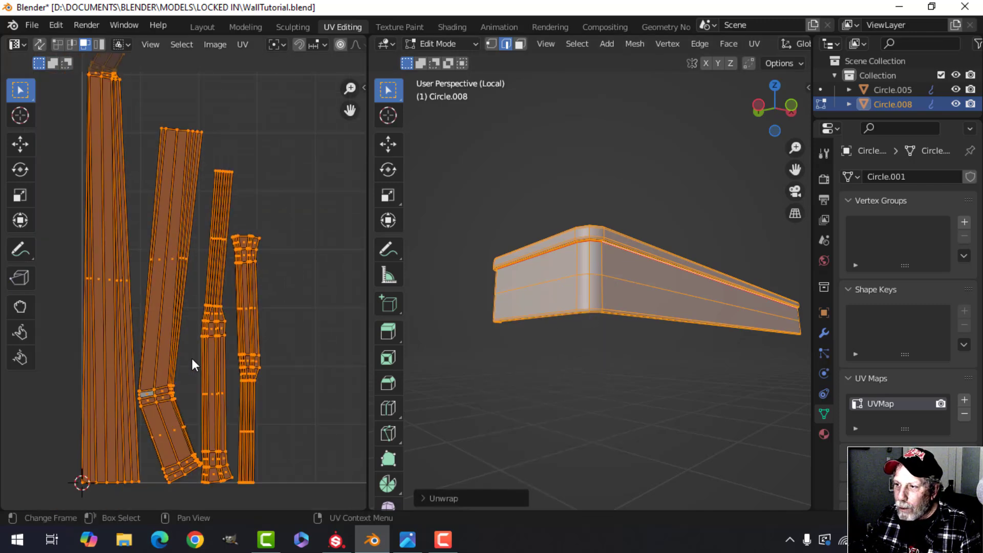
{"action": "scroll", "coordinate": [215, 333], "scroll_direction": "down", "scroll_amount": 1}
{"action": "scroll", "coordinate": [216, 325], "scroll_direction": "down", "scroll_amount": 1}
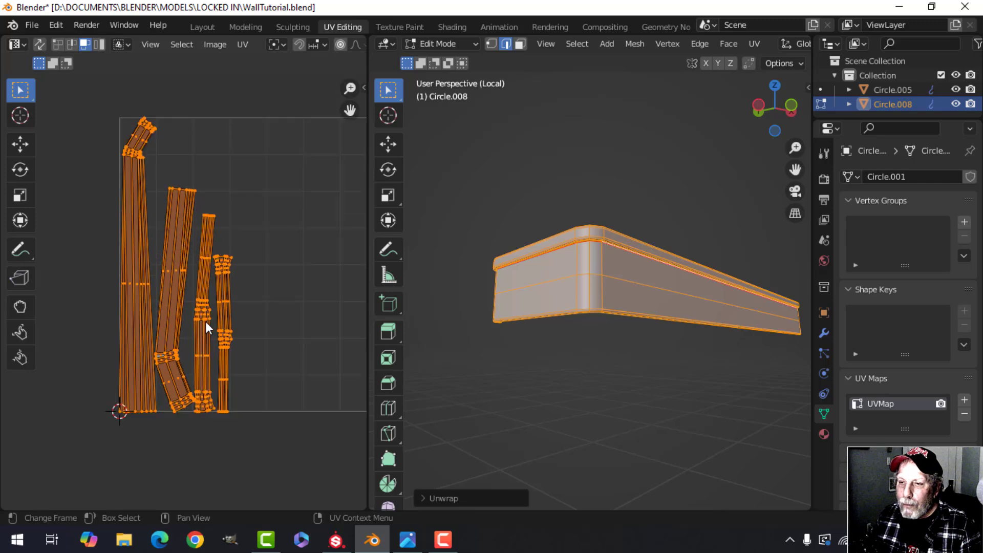
{"action": "scroll", "coordinate": [167, 294], "scroll_direction": "up", "scroll_amount": 2}
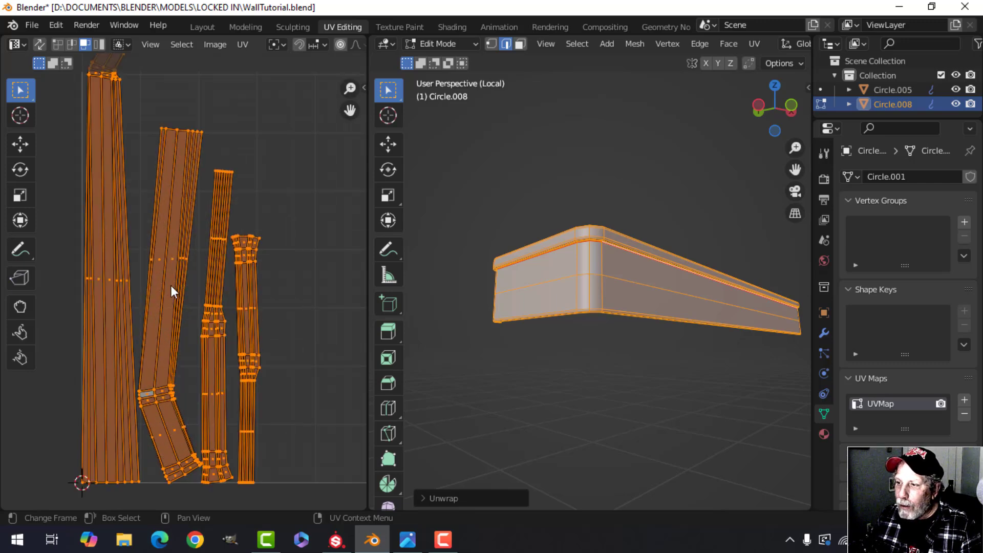
{"action": "scroll", "coordinate": [171, 292], "scroll_direction": "up", "scroll_amount": 1}
{"action": "scroll", "coordinate": [171, 292], "scroll_direction": "down", "scroll_amount": 2}
Mark seams along the cross-section edge loops running down the middle of the band's rounded corners
{"action": "middle_click_drag", "start_coordinate": [558, 293], "coordinate": [598, 297]}
{"action": "key", "text": "alt+a"}
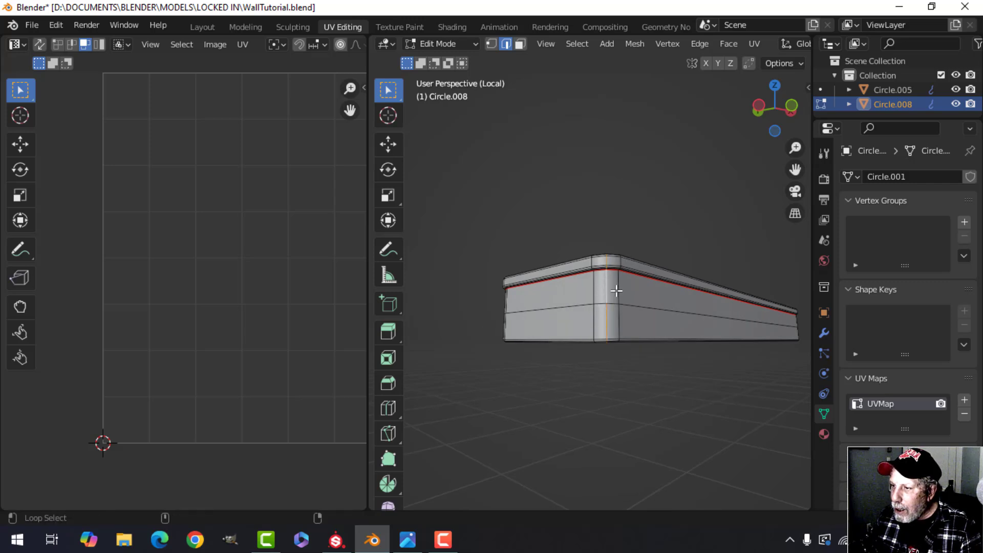
{"action": "scroll", "coordinate": [505, 320], "scroll_direction": "down", "scroll_amount": 3}
{"action": "middle_click_drag", "start_coordinate": [500, 316], "coordinate": [526, 325]}
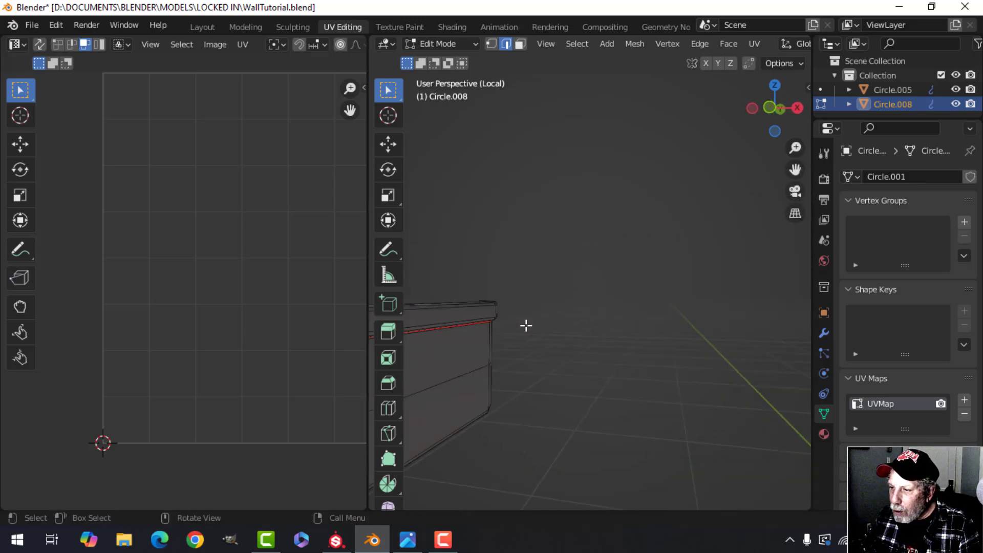
{"action": "middle_click_drag", "start_coordinate": [486, 350], "coordinate": [550, 353]}
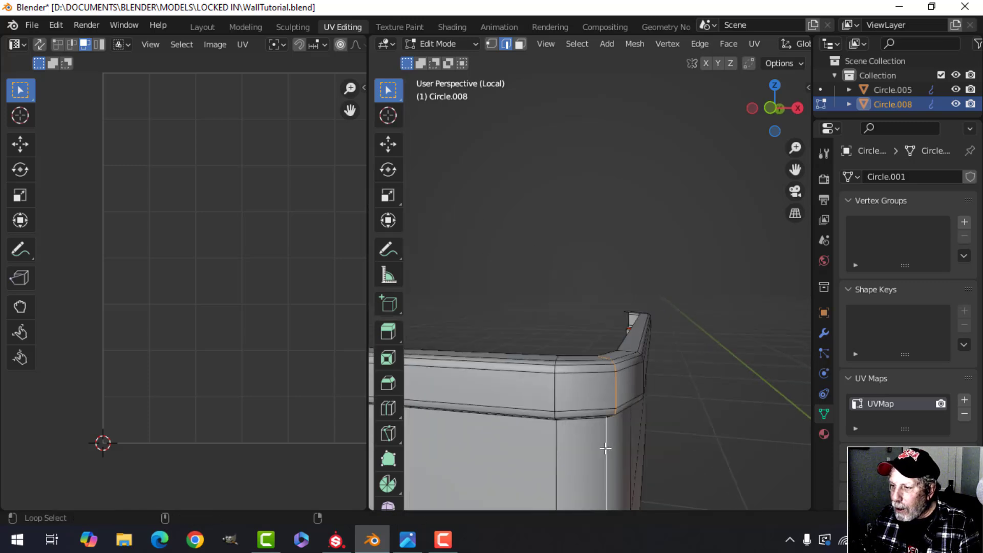
{"action": "scroll", "coordinate": [615, 430], "scroll_direction": "down", "scroll_amount": 5}
{"action": "key", "text": "ctrl+e"}
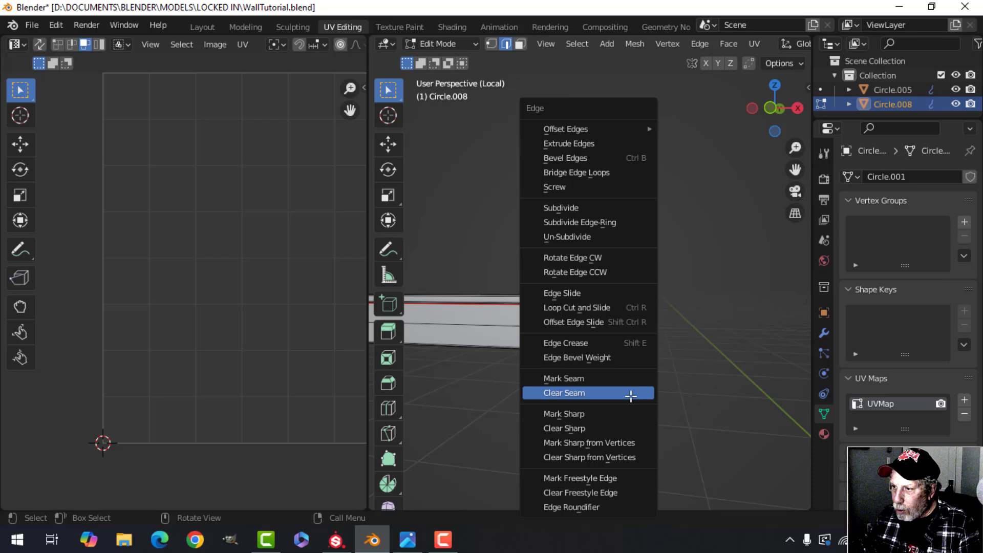
{"action": "left_click", "coordinate": [574, 383]}
Select the entire trim band and Unwrap it using the added corner seams
{"action": "key", "text": "a"}
{"action": "scroll", "coordinate": [640, 372], "scroll_direction": "down", "scroll_amount": 3}
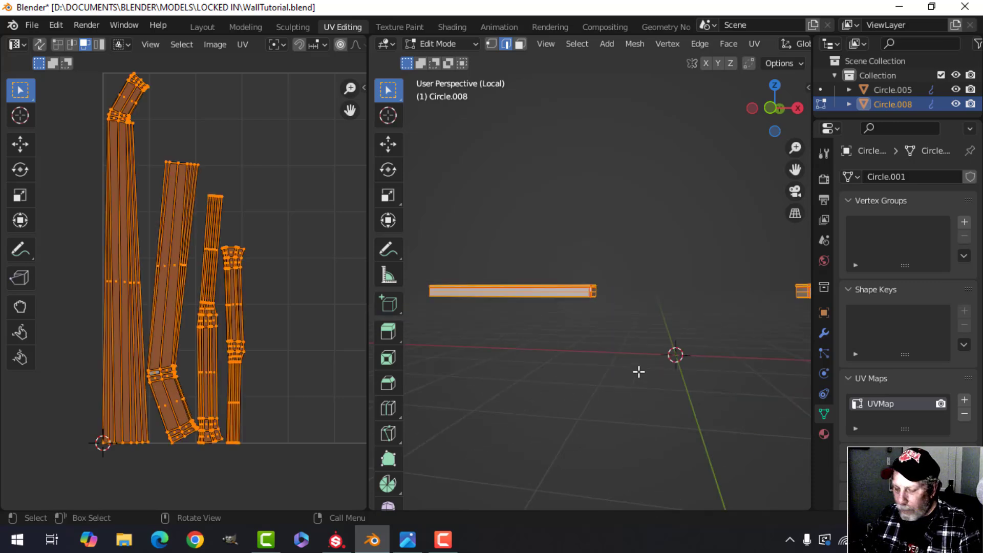
{"action": "key", "text": "u"}
{"action": "left_click", "coordinate": [585, 317]}
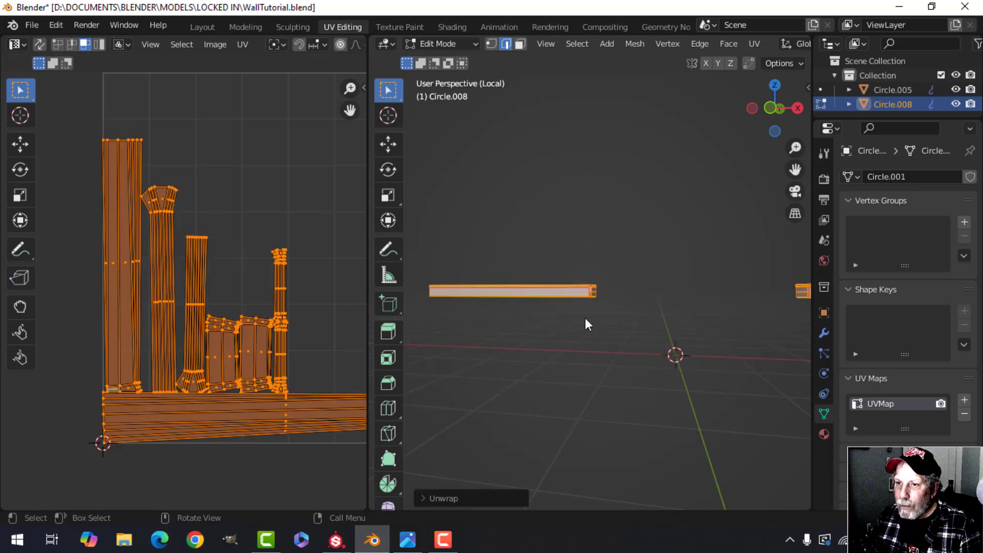
{"action": "scroll", "coordinate": [262, 397], "scroll_direction": "down", "scroll_amount": 2}
{"action": "middle_click_drag", "start_coordinate": [260, 398], "coordinate": [253, 351]}
{"action": "scroll", "coordinate": [256, 353], "scroll_direction": "up", "scroll_amount": 4}
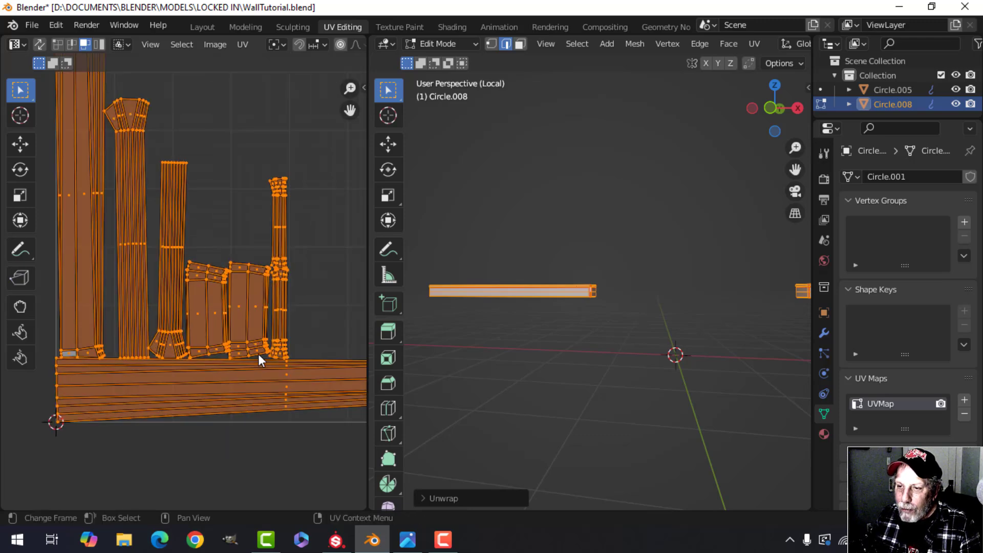
{"action": "scroll", "coordinate": [258, 351], "scroll_direction": "up", "scroll_amount": 3}
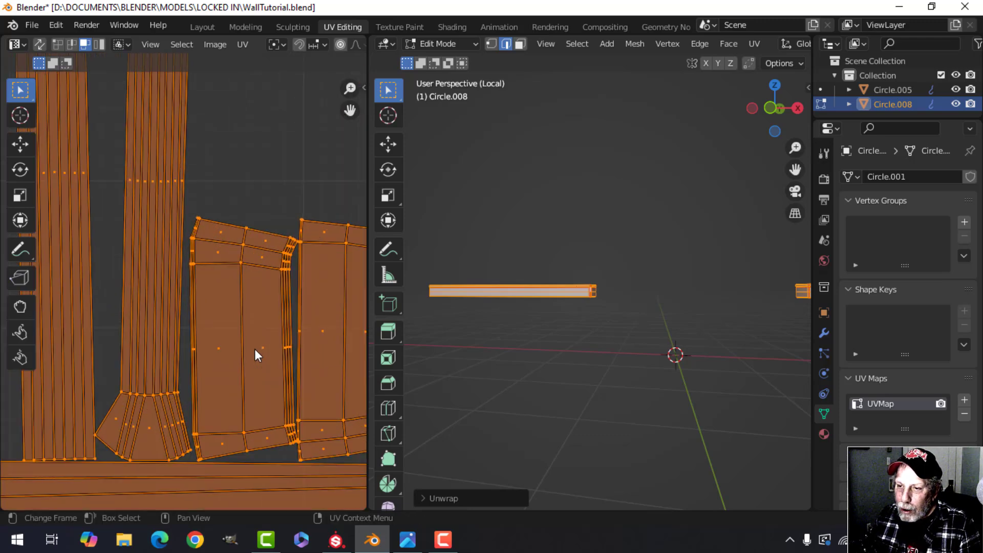
{"action": "scroll", "coordinate": [256, 353], "scroll_direction": "down", "scroll_amount": 3}
Deselect all UVs and examine the shape of the trim band's unwrapped islands
{"action": "key", "text": "alt+a"}
{"action": "scroll", "coordinate": [253, 348], "scroll_direction": "up", "scroll_amount": 3}
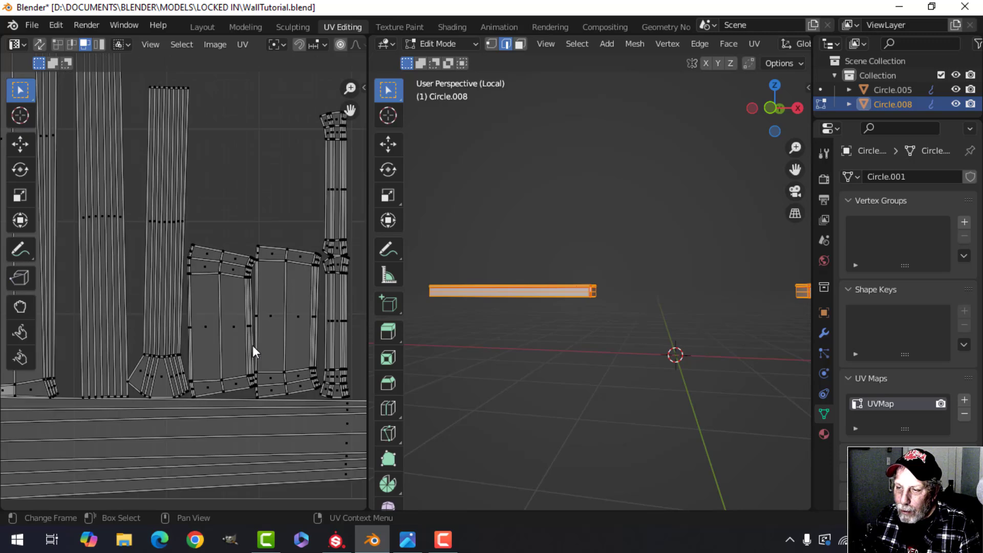
{"action": "scroll", "coordinate": [253, 348], "scroll_direction": "up", "scroll_amount": 1}
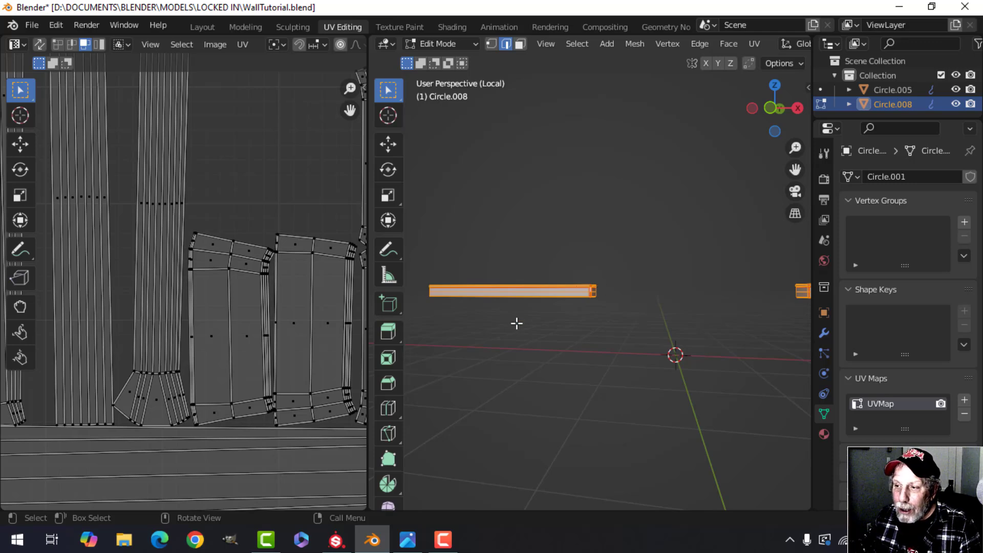
{"action": "scroll", "coordinate": [213, 322], "scroll_direction": "down", "scroll_amount": 4}
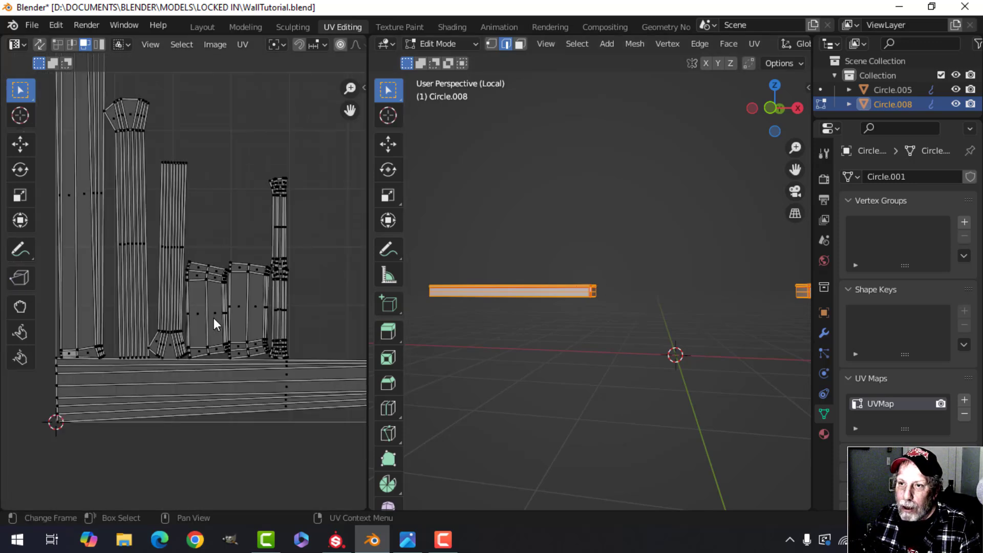
{"action": "scroll", "coordinate": [202, 292], "scroll_direction": "down", "scroll_amount": 1}
{"action": "middle_click_drag", "start_coordinate": [201, 292], "coordinate": [227, 261]}
{"action": "scroll", "coordinate": [208, 281], "scroll_direction": "up", "scroll_amount": 3}
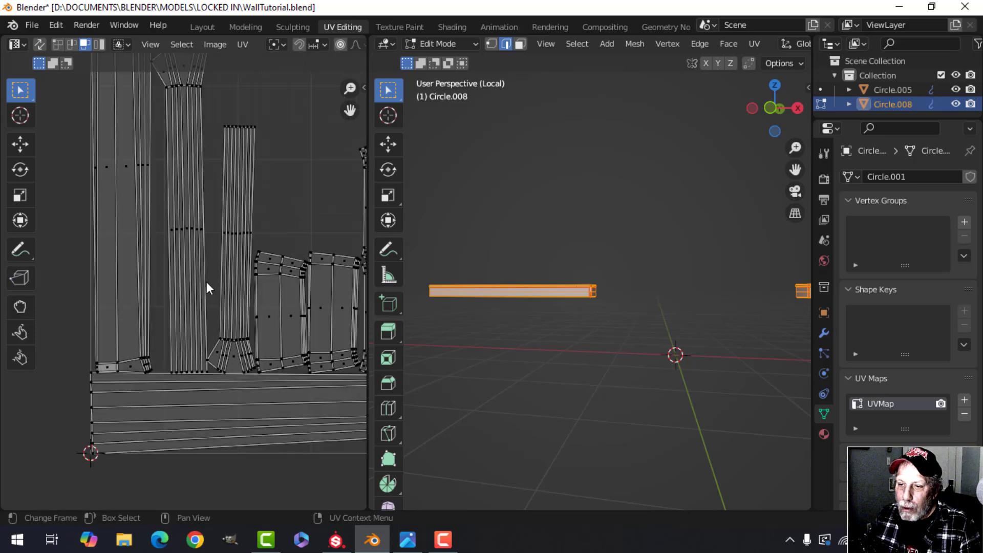
{"action": "middle_click_drag", "start_coordinate": [190, 313], "coordinate": [217, 367]}
{"action": "scroll", "coordinate": [208, 347], "scroll_direction": "down", "scroll_amount": 2}
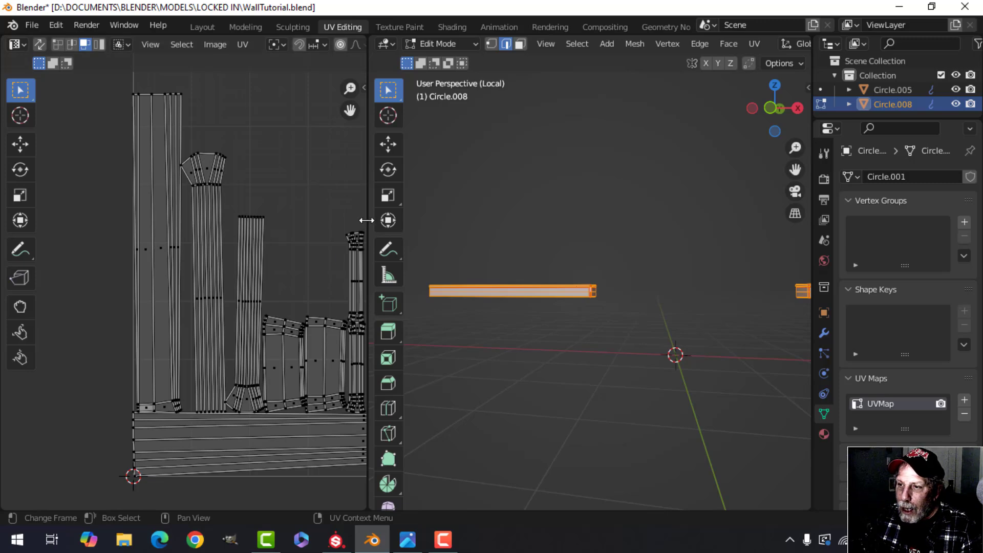
Widen the UV editor to give the trim band's islands more room
{"action": "left_click_drag", "start_coordinate": [367, 220], "coordinate": [462, 221]}
{"action": "scroll", "coordinate": [226, 335], "scroll_direction": "down", "scroll_amount": 1}
{"action": "scroll", "coordinate": [233, 345], "scroll_direction": "up", "scroll_amount": 2}
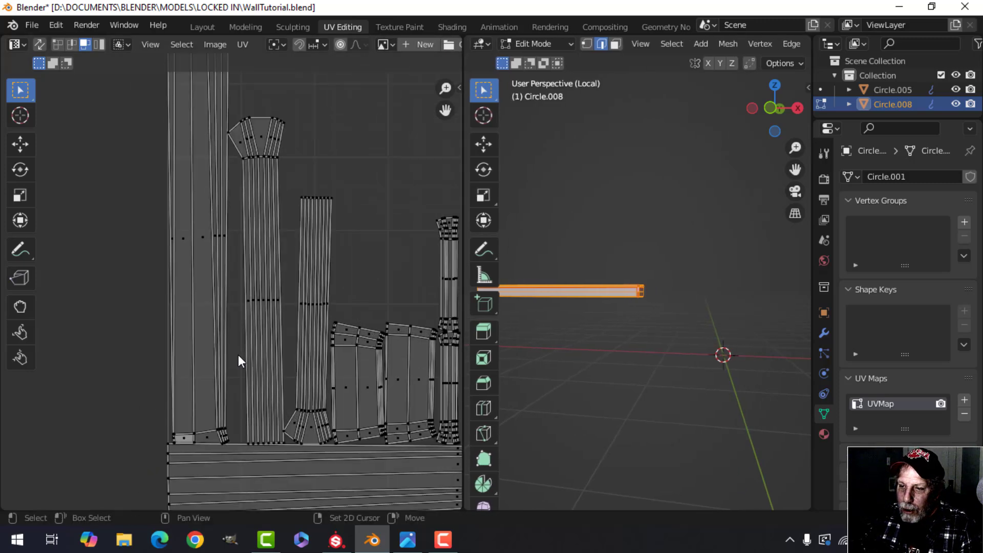
{"action": "middle_click_drag", "start_coordinate": [238, 355], "coordinate": [265, 360]}
{"action": "scroll", "coordinate": [237, 287], "scroll_direction": "down", "scroll_amount": 1}
{"action": "middle_click_drag", "start_coordinate": [239, 264], "coordinate": [243, 307]}
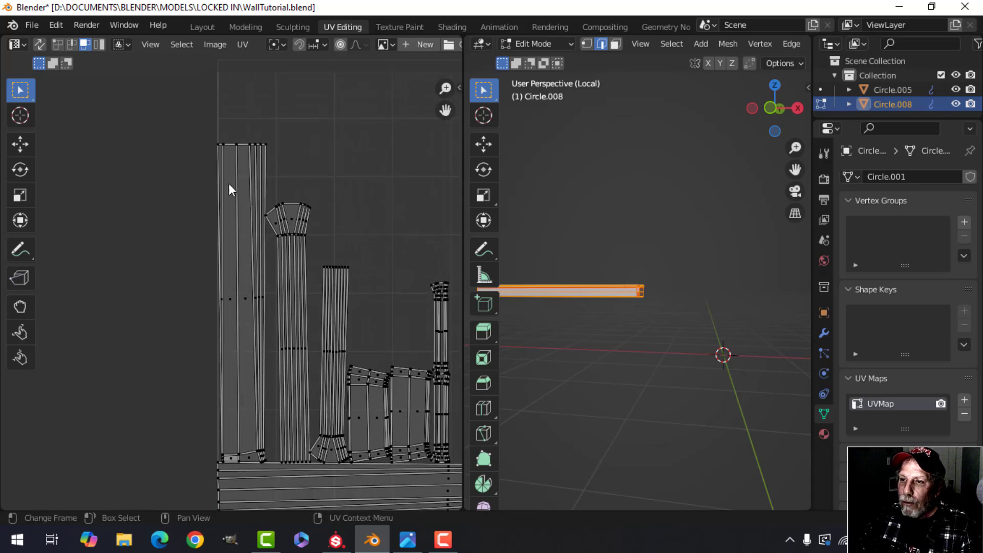
Select the small quad at the lower end of the tallest vertical UV island as the active face
{"action": "scroll", "coordinate": [235, 292], "scroll_direction": "up", "scroll_amount": 2}
{"action": "middle_click_drag", "start_coordinate": [242, 442], "coordinate": [280, 211]}
{"action": "scroll", "coordinate": [256, 352], "scroll_direction": "up", "scroll_amount": 1}
{"action": "scroll", "coordinate": [281, 294], "scroll_direction": "up", "scroll_amount": 3}
{"action": "middle_click_drag", "start_coordinate": [275, 322], "coordinate": [277, 245], "text": "shift"}
{"action": "scroll", "coordinate": [264, 278], "scroll_direction": "up", "scroll_amount": 3}
{"action": "middle_click_drag", "start_coordinate": [254, 293], "coordinate": [275, 250], "text": "shift"}
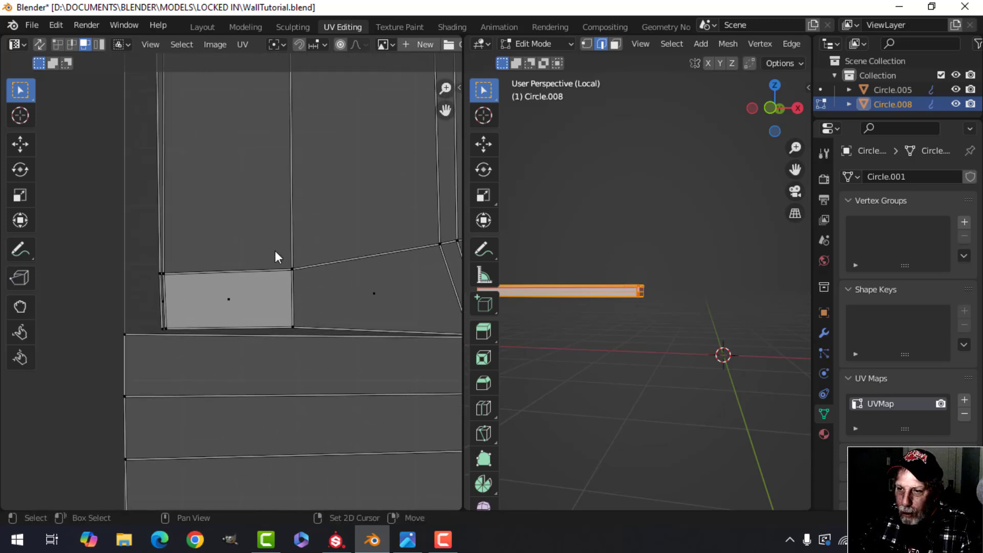
{"action": "left_click", "coordinate": [225, 305]}
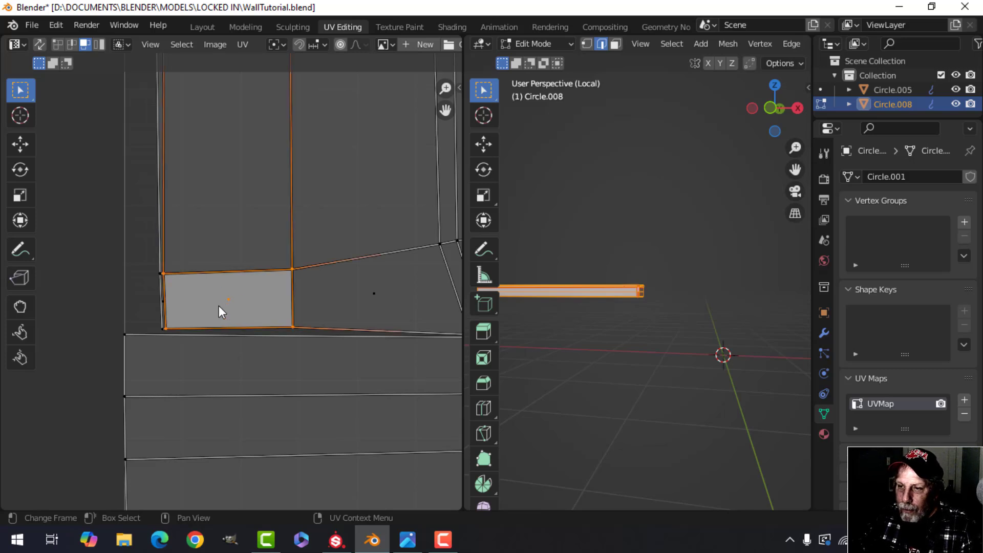
Level the upper edge of the small quad by scaling its two corner vertices to 0 along Y
{"action": "scroll", "coordinate": [221, 311], "scroll_direction": "down", "scroll_amount": 2}
{"action": "scroll", "coordinate": [220, 312], "scroll_direction": "down", "scroll_amount": 4}
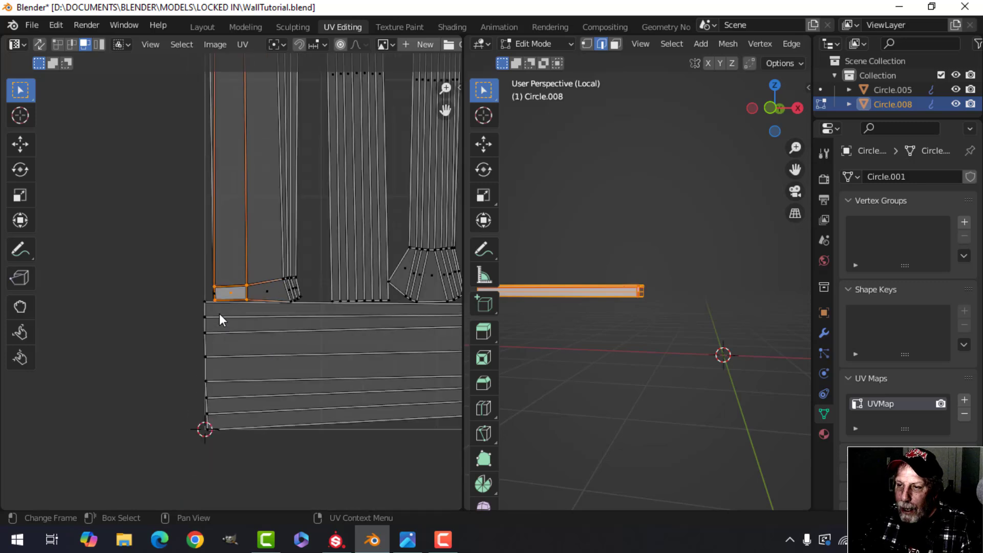
{"action": "scroll", "coordinate": [248, 305], "scroll_direction": "up", "scroll_amount": 7}
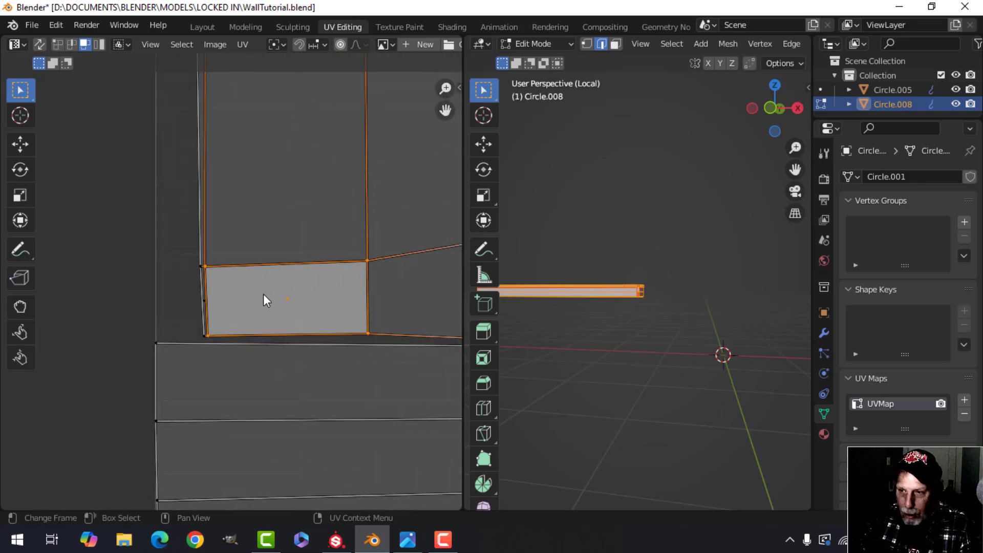
{"action": "left_click", "coordinate": [225, 271]}
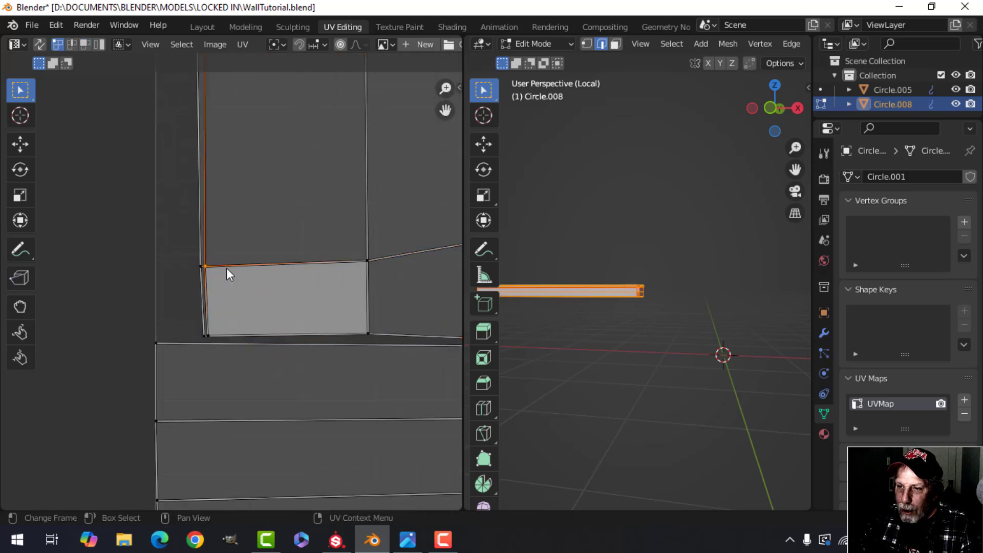
{"action": "left_click", "coordinate": [360, 264], "text": "shift"}
{"action": "key", "text": "s"}
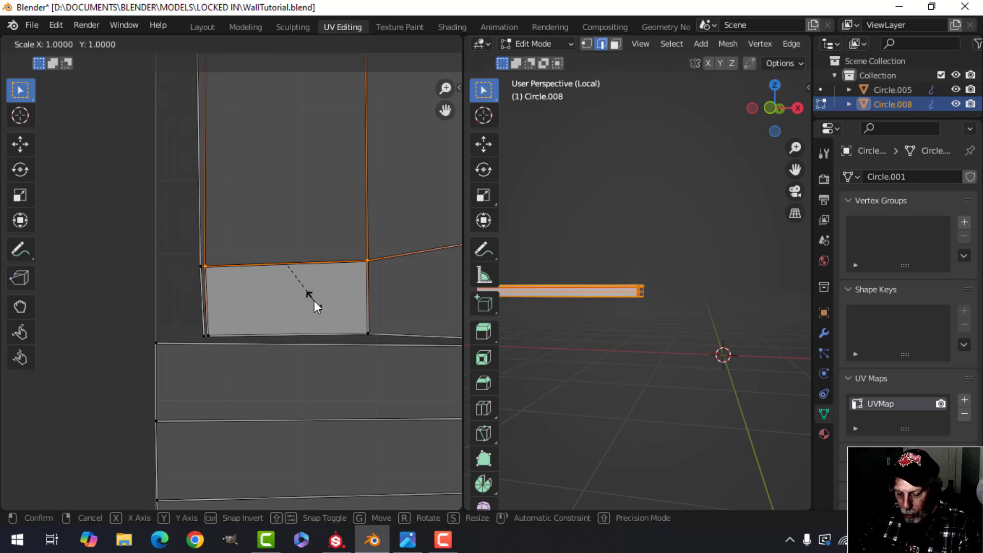
{"action": "key", "text": "y"}
{"action": "key", "text": "0"}
{"action": "key", "text": "Return"}
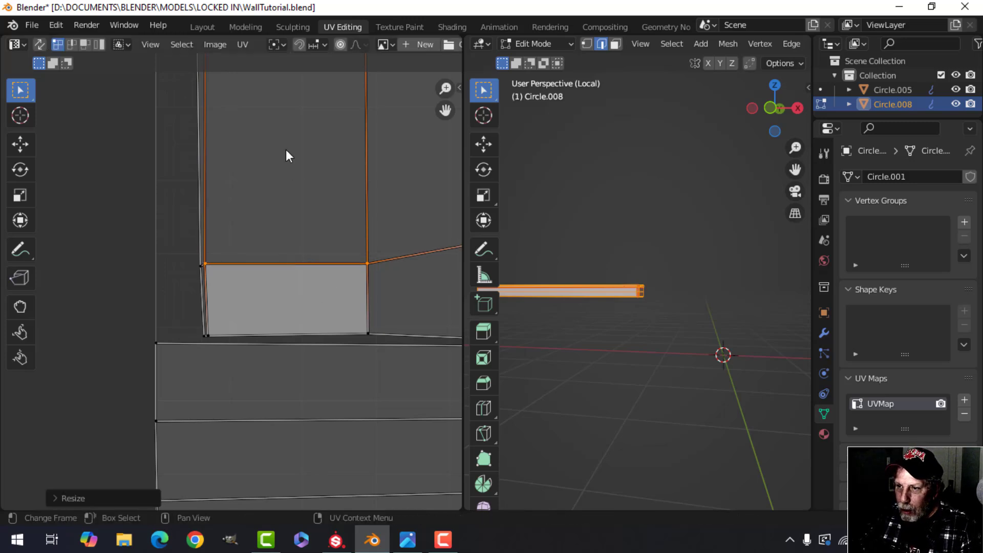
Level the lower edge of the small quad by scaling its two vertices to 0 along Y
{"action": "left_click", "coordinate": [214, 336]}
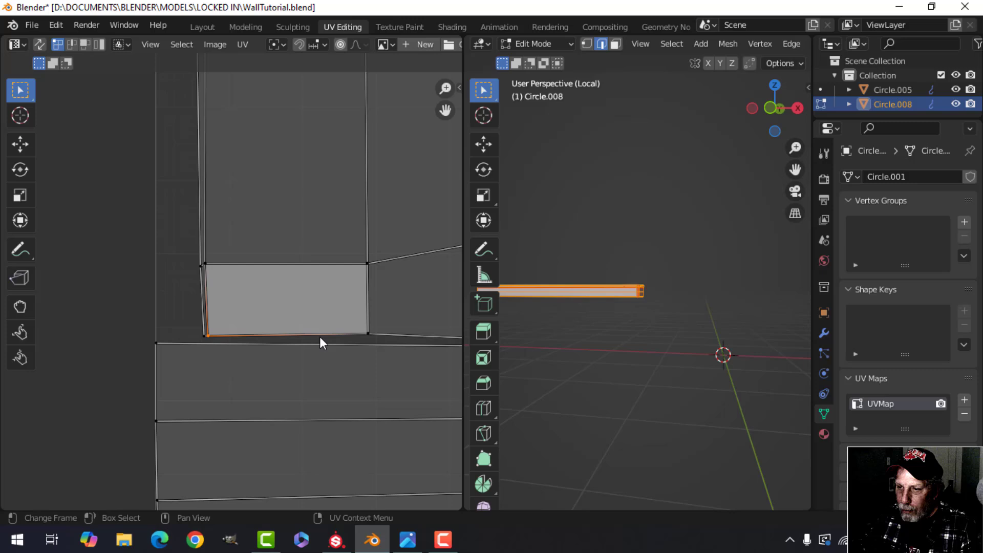
{"action": "left_click", "coordinate": [353, 333], "text": "shift"}
{"action": "key", "text": "s"}
{"action": "key", "text": "y"}
{"action": "key", "text": "0"}
{"action": "key", "text": "Return"}
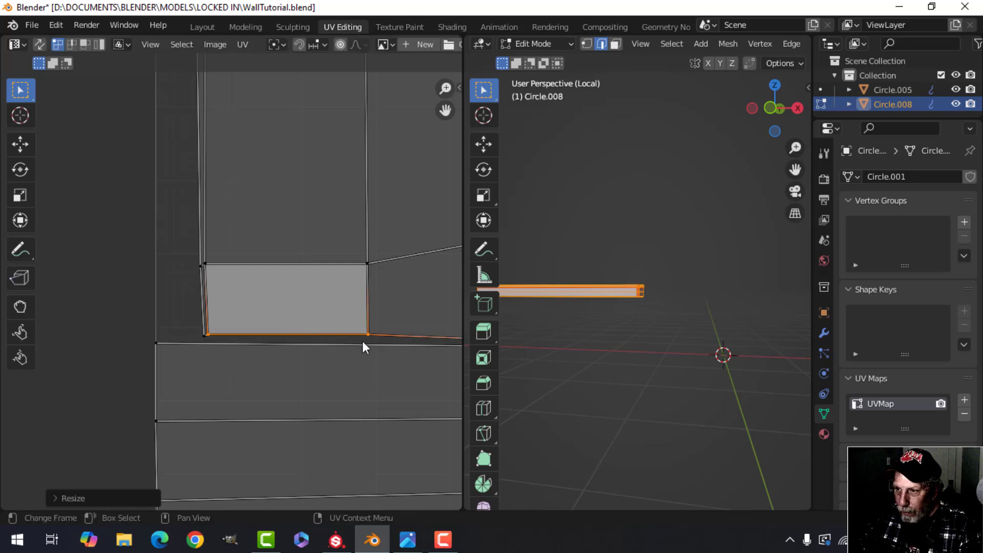
Align the quad's right edge vertically by scaling its two vertices to 0 along X
{"action": "left_click", "coordinate": [366, 263]}
{"action": "left_click", "coordinate": [383, 337], "text": "shift"}
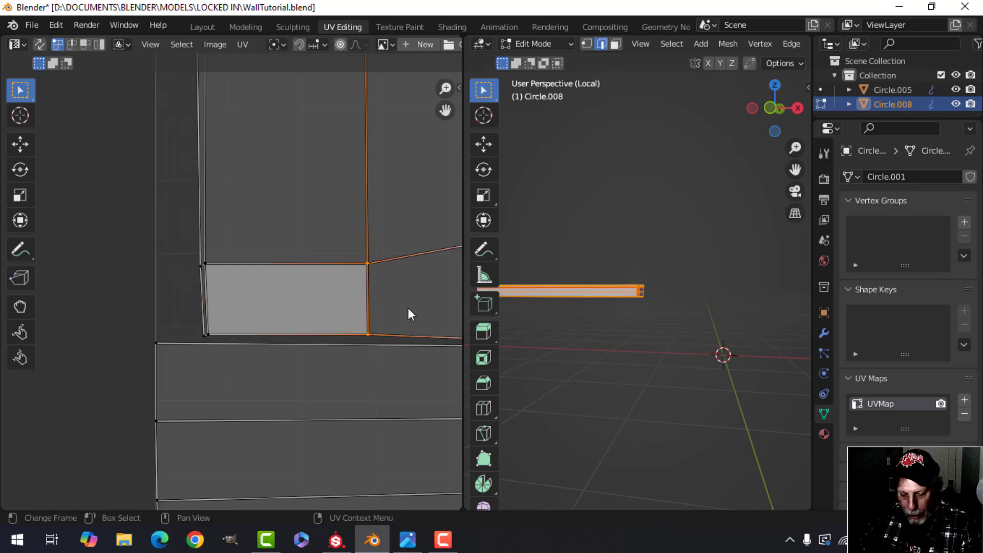
{"action": "key", "text": "s"}
{"action": "key", "text": "x"}
{"action": "key", "text": "0"}
{"action": "key", "text": "Return"}
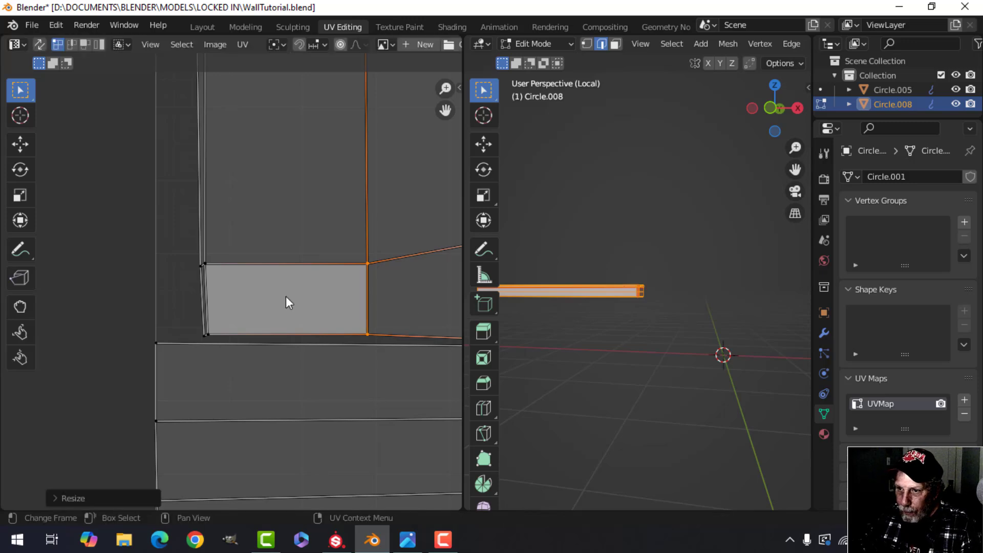
Align the quad's left edge vertically by scaling its two vertices to 0 along X
{"action": "left_click", "coordinate": [211, 265]}
{"action": "left_click", "coordinate": [208, 334], "text": "shift"}
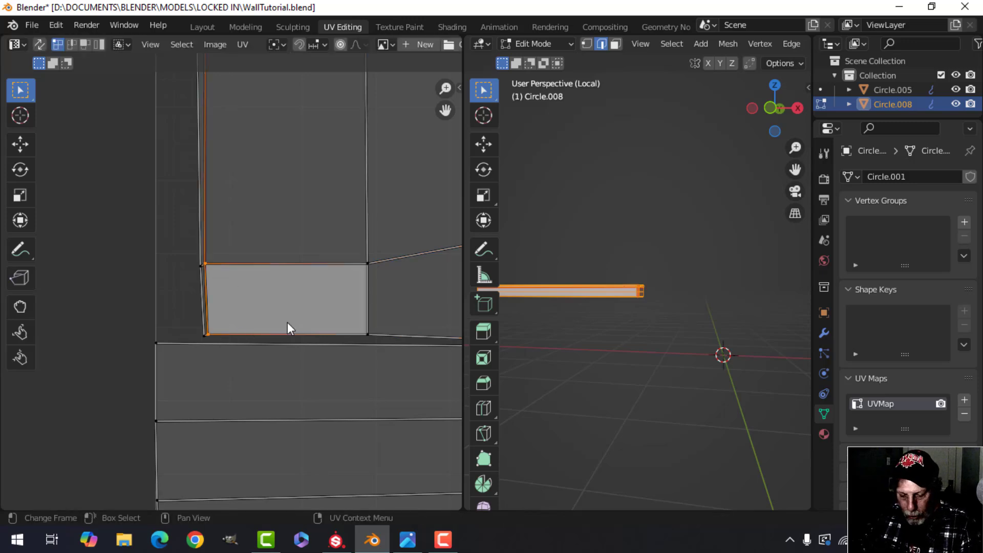
{"action": "key", "text": "s"}
{"action": "type", "text": "x"}
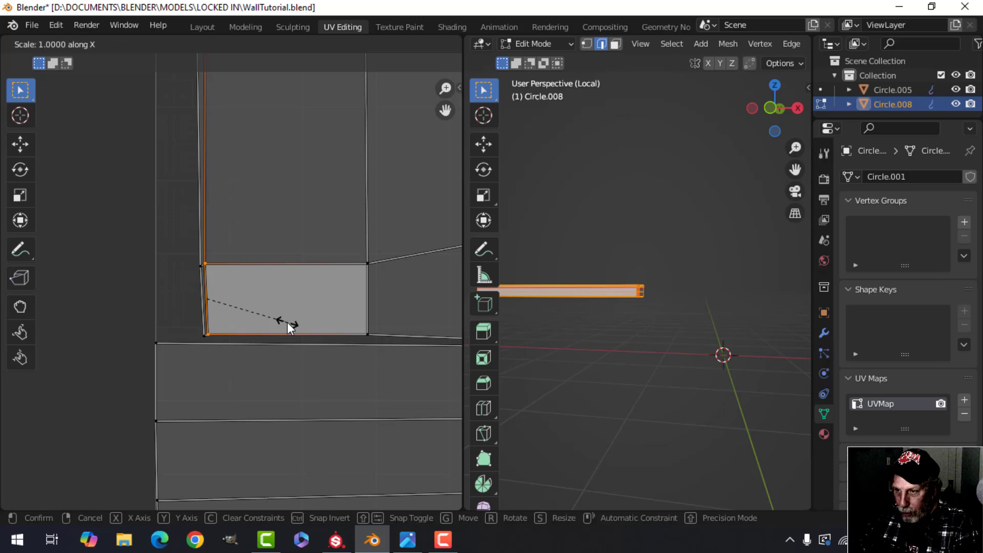
{"action": "type", "text": "0"}
{"action": "key", "text": "Return"}
Make the squared quad the active face and extend the selection to its whole linked UV island
{"action": "key", "text": "3"}
{"action": "left_click", "coordinate": [294, 315]}
{"action": "scroll", "coordinate": [313, 321], "scroll_direction": "down", "scroll_amount": 8}
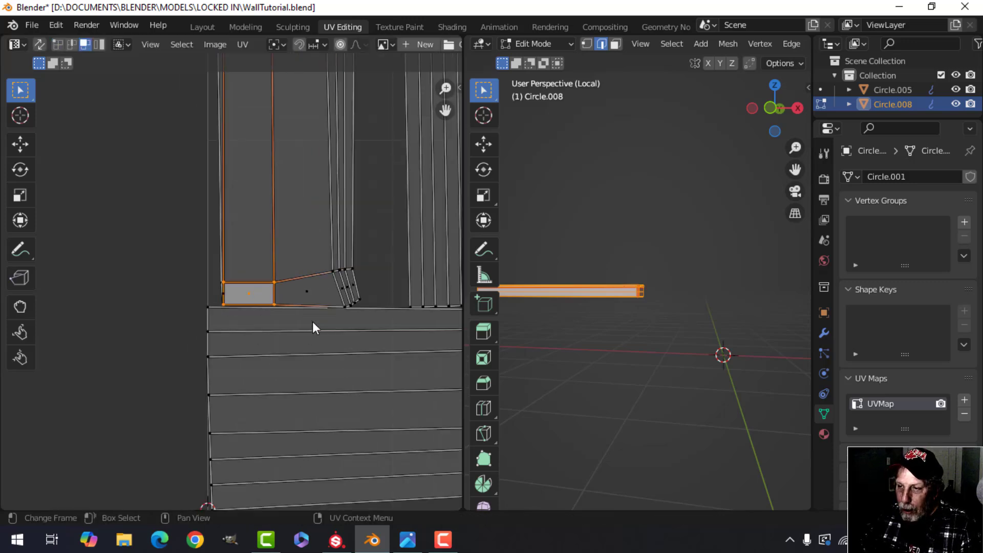
{"action": "key", "text": "ctrl+l"}
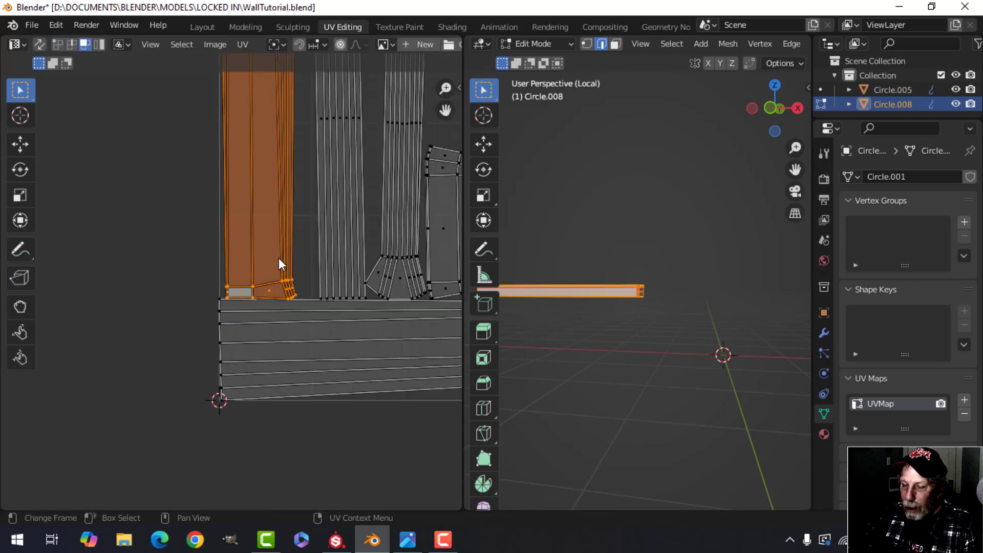
{"action": "scroll", "coordinate": [290, 257], "scroll_direction": "down", "scroll_amount": 4}
{"action": "middle_click_drag", "start_coordinate": [271, 217], "coordinate": [223, 265], "text": "shift"}
{"action": "scroll", "coordinate": [284, 271], "scroll_direction": "up", "scroll_amount": 1}
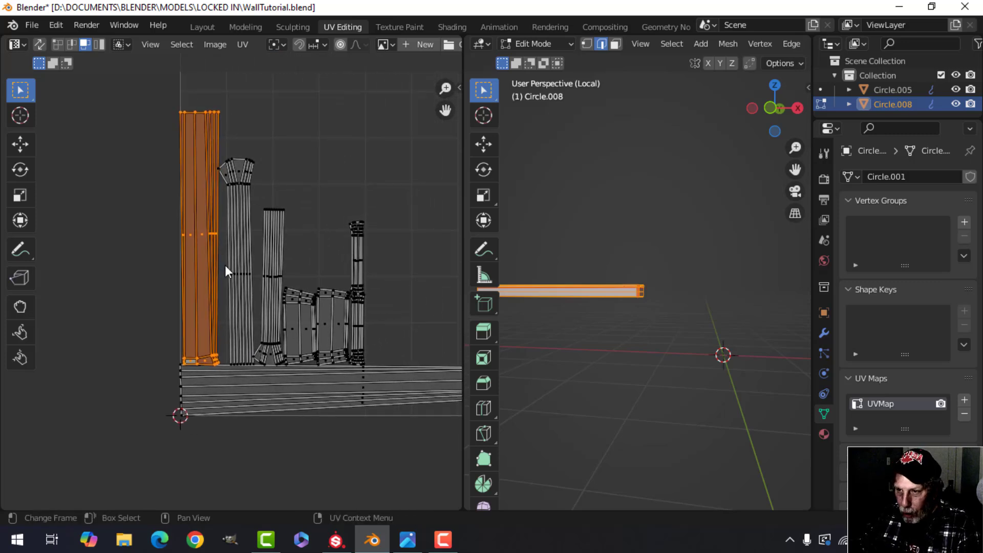
Straighten the island with Follow Active Quads using Length Average, and move it out beyond the left side of the UV square
{"action": "key", "text": "u"}
{"action": "left_click", "coordinate": [225, 265]}
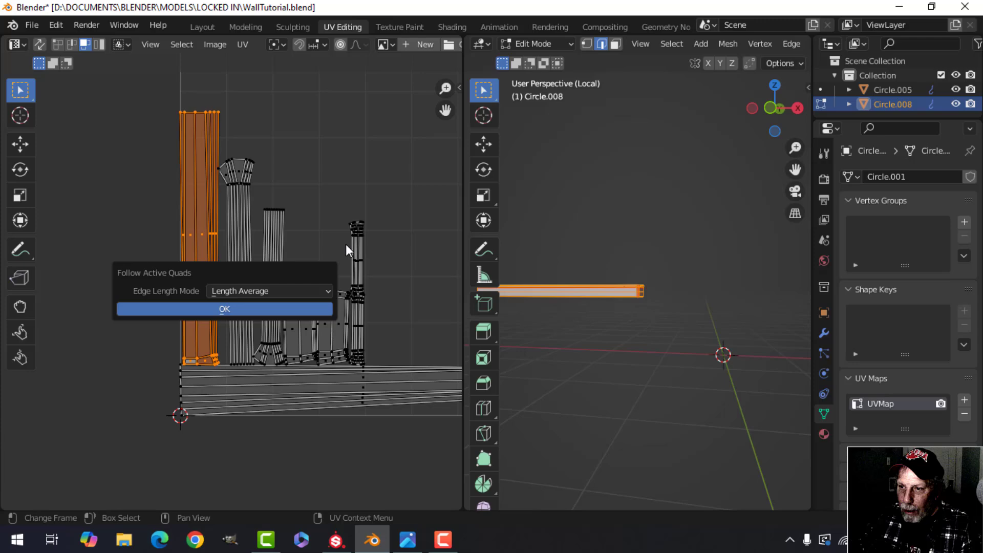
{"action": "left_click", "coordinate": [226, 310]}
{"action": "scroll", "coordinate": [261, 279], "scroll_direction": "down", "scroll_amount": 3}
{"action": "scroll", "coordinate": [261, 269], "scroll_direction": "up", "scroll_amount": 6}
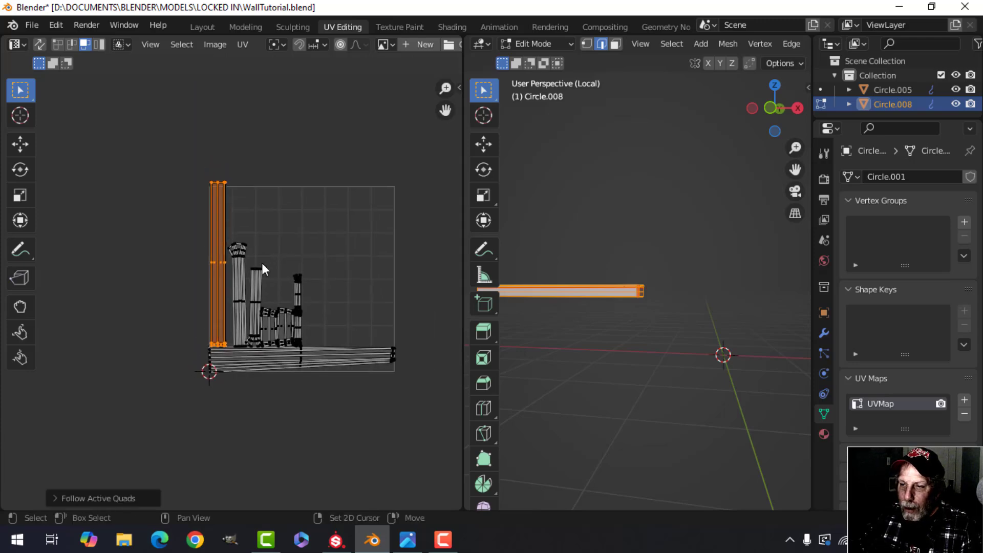
{"action": "middle_click_drag", "start_coordinate": [209, 247], "coordinate": [231, 292]}
{"action": "scroll", "coordinate": [231, 292], "scroll_direction": "down", "scroll_amount": 3}
{"action": "scroll", "coordinate": [226, 292], "scroll_direction": "up", "scroll_amount": 3}
{"action": "scroll", "coordinate": [225, 293], "scroll_direction": "down", "scroll_amount": 4}
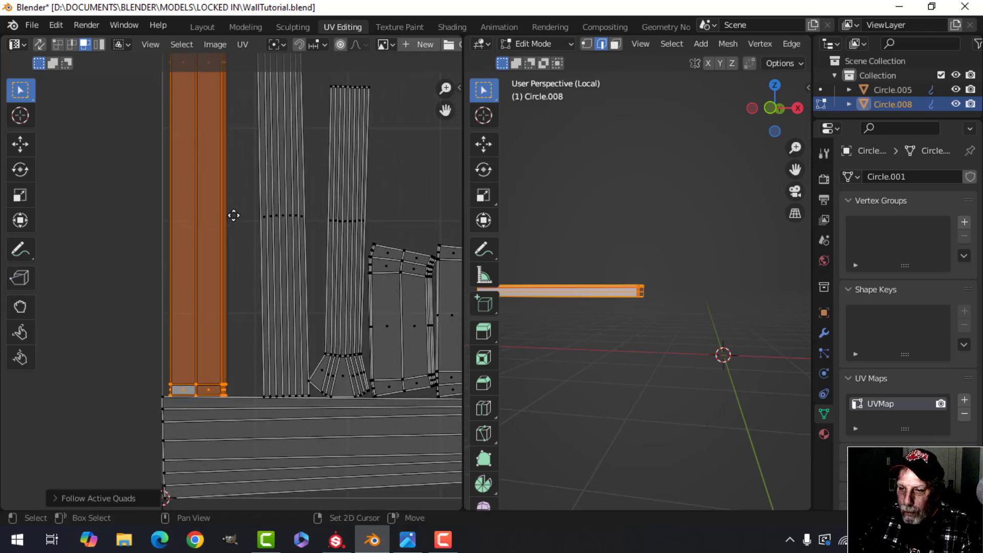
{"action": "key", "text": "g"}
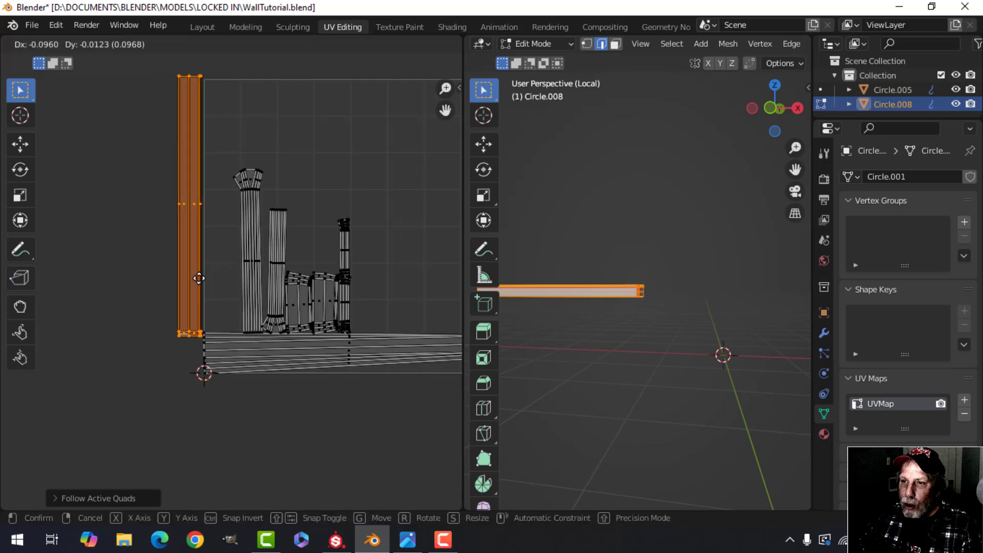
{"action": "left_click", "coordinate": [154, 281]}
Examine the next tall island's flared upper end and long strips for a face to straighten from
{"action": "scroll", "coordinate": [230, 290], "scroll_direction": "up", "scroll_amount": 4}
{"action": "mouse_move", "coordinate": [253, 256]}
{"action": "middle_mouse_down"}
{"action": "mouse_move", "coordinate": [244, 369]}
{"action": "mouse_move", "coordinate": [252, 152]}
{"action": "middle_mouse_up"}
{"action": "middle_click_drag", "start_coordinate": [255, 237], "coordinate": [254, 215]}
{"action": "scroll", "coordinate": [253, 215], "scroll_direction": "up", "scroll_amount": 5}
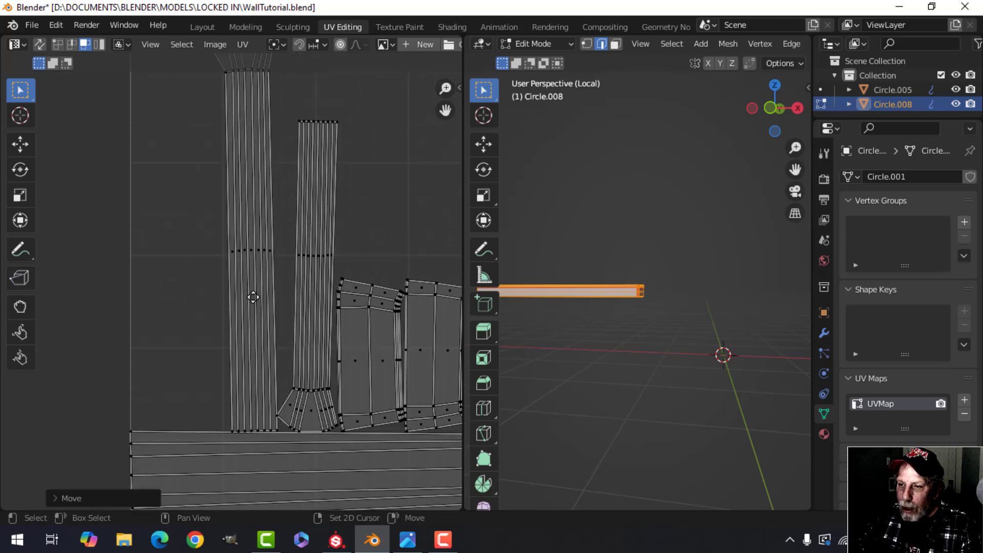
{"action": "middle_click_drag", "start_coordinate": [254, 267], "coordinate": [237, 337]}
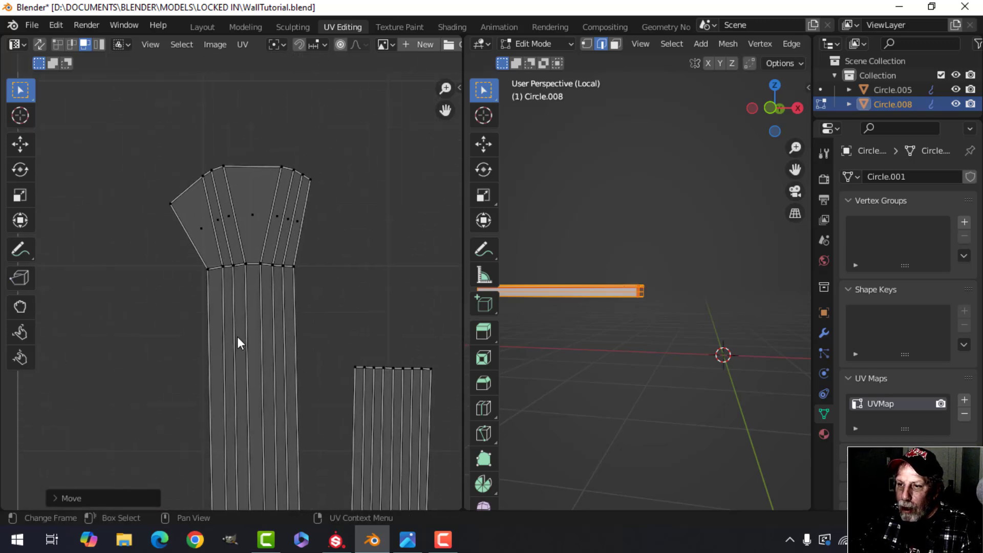
{"action": "scroll", "coordinate": [240, 331], "scroll_direction": "up", "scroll_amount": 3}
{"action": "scroll", "coordinate": [250, 295], "scroll_direction": "down", "scroll_amount": 1}
{"action": "middle_click_drag", "start_coordinate": [250, 281], "coordinate": [239, 303]}
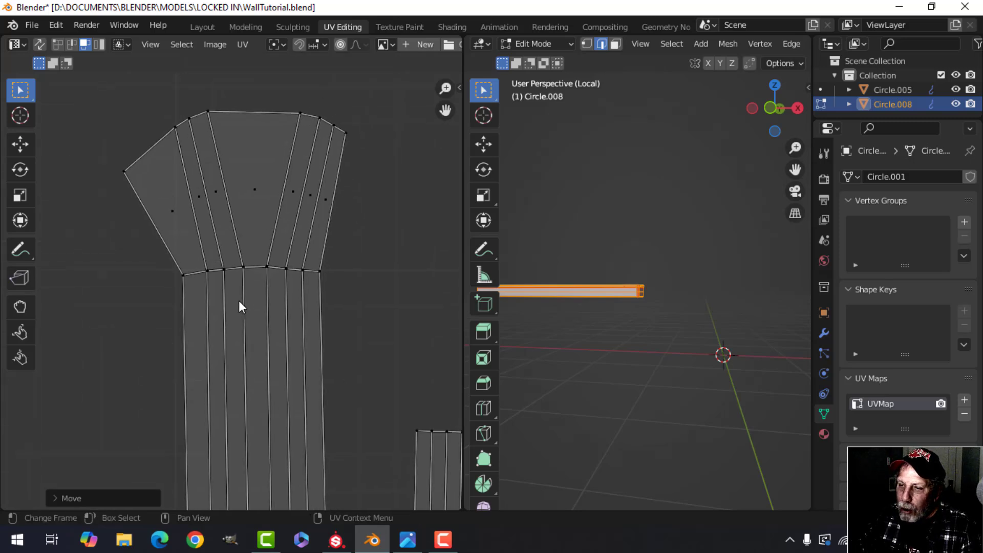
{"action": "scroll", "coordinate": [238, 300], "scroll_direction": "down", "scroll_amount": 1}
{"action": "scroll", "coordinate": [238, 276], "scroll_direction": "up", "scroll_amount": 1}
{"action": "middle_click_drag", "start_coordinate": [229, 263], "coordinate": [259, 297]}
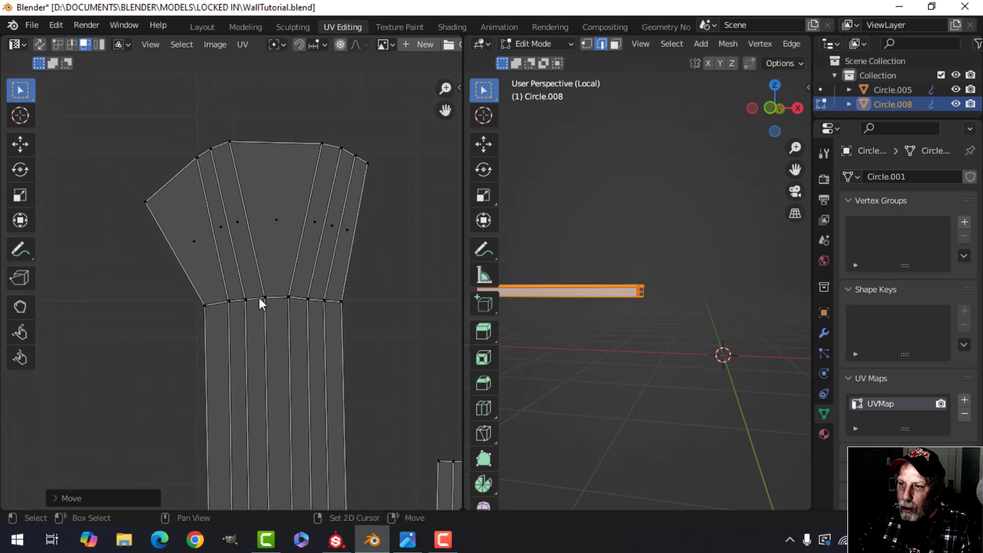
{"action": "scroll", "coordinate": [293, 382], "scroll_direction": "down", "scroll_amount": 5}
{"action": "middle_click_drag", "start_coordinate": [327, 409], "coordinate": [270, 171]}
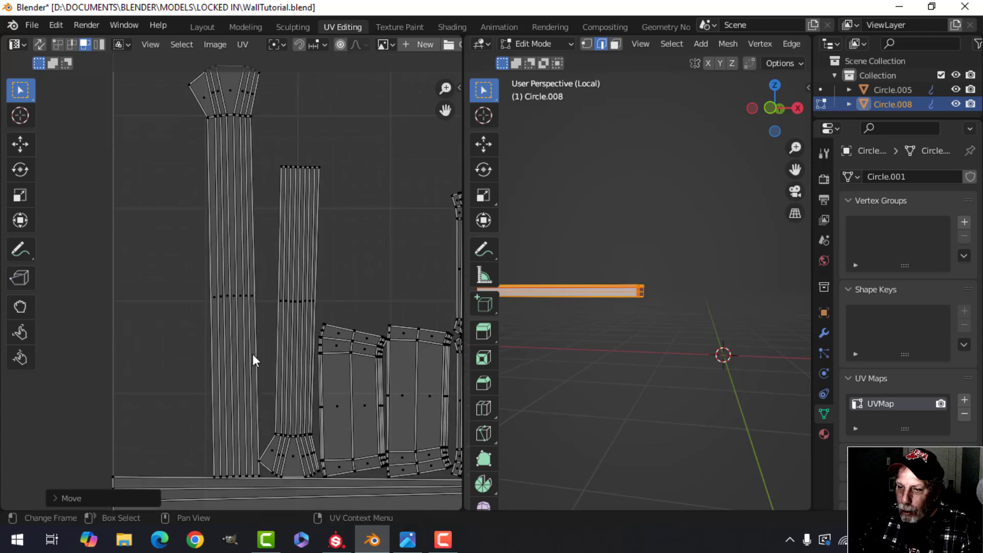
{"action": "middle_click_drag", "start_coordinate": [251, 359], "coordinate": [241, 255]}
{"action": "scroll", "coordinate": [241, 255], "scroll_direction": "up", "scroll_amount": 2}
{"action": "middle_click_drag", "start_coordinate": [227, 300], "coordinate": [243, 371]}
{"action": "middle_click_drag", "start_coordinate": [246, 246], "coordinate": [250, 344]}
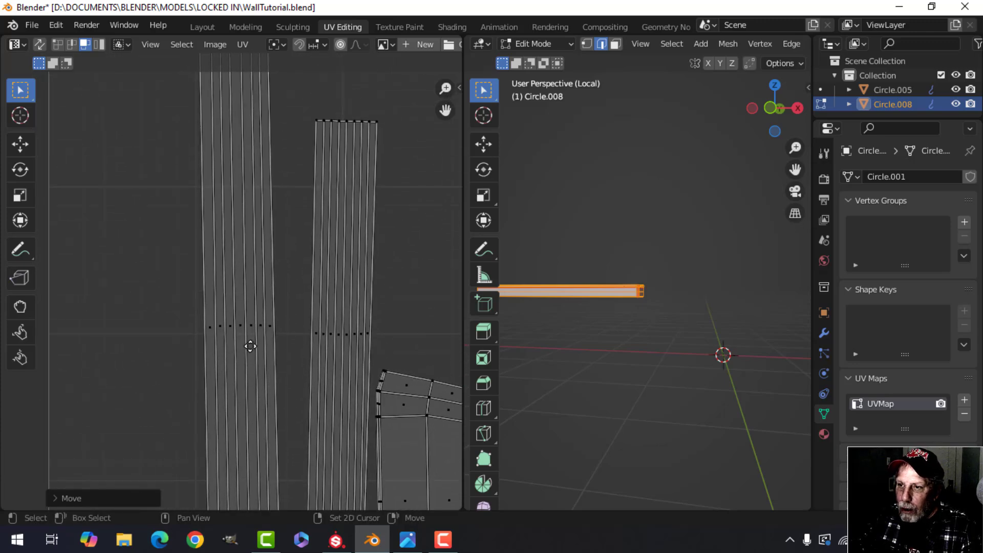
{"action": "middle_click_drag", "start_coordinate": [244, 274], "coordinate": [248, 353]}
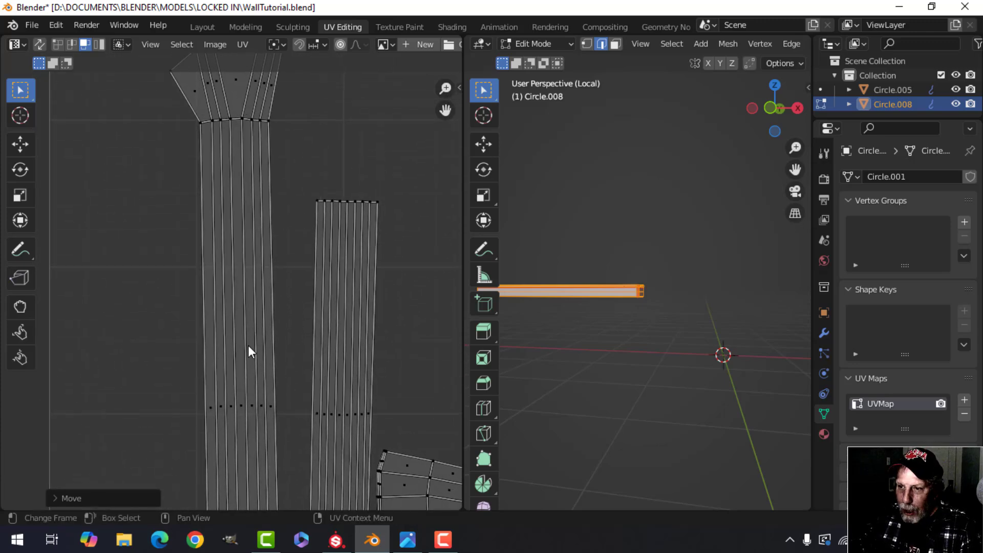
Make the island's long middle strip the active face and level its upper edge by scaling the two vertices to 0 along Y
{"action": "left_click", "coordinate": [242, 354]}
{"action": "scroll", "coordinate": [252, 361], "scroll_direction": "down", "scroll_amount": 3}
{"action": "scroll", "coordinate": [244, 276], "scroll_direction": "up", "scroll_amount": 2}
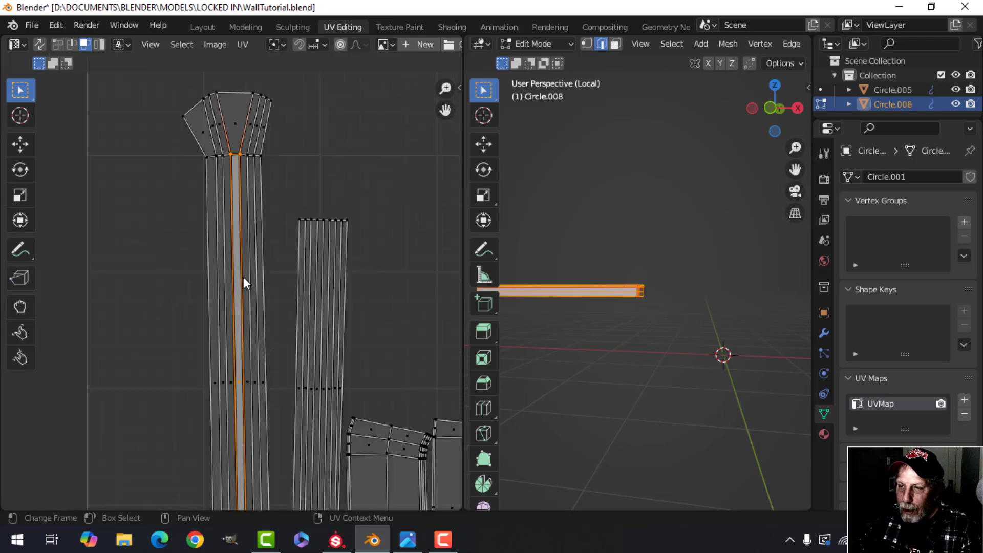
{"action": "scroll", "coordinate": [244, 276], "scroll_direction": "up", "scroll_amount": 2}
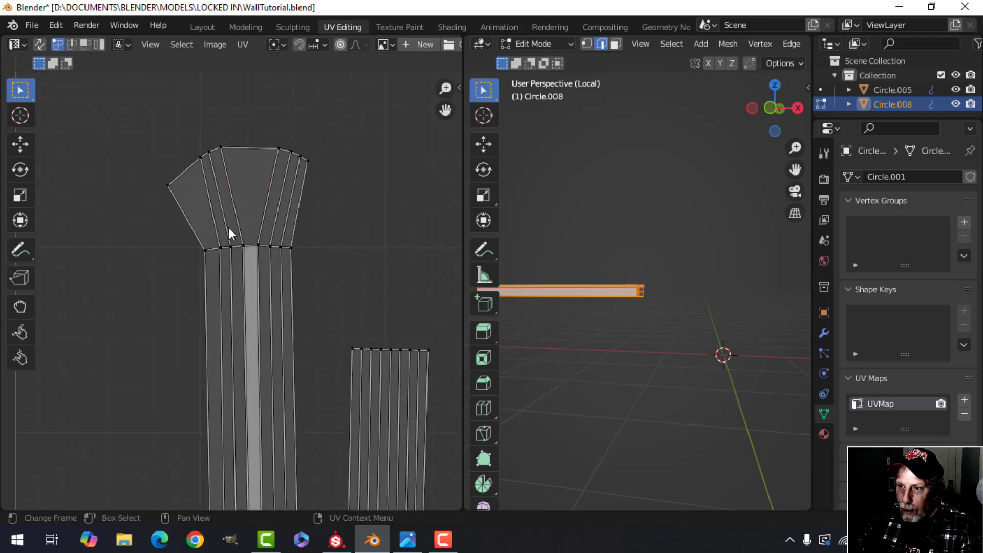
{"action": "left_click_drag", "start_coordinate": [228, 227], "coordinate": [263, 254]}
{"action": "middle_click_drag", "start_coordinate": [258, 257], "coordinate": [260, 287]}
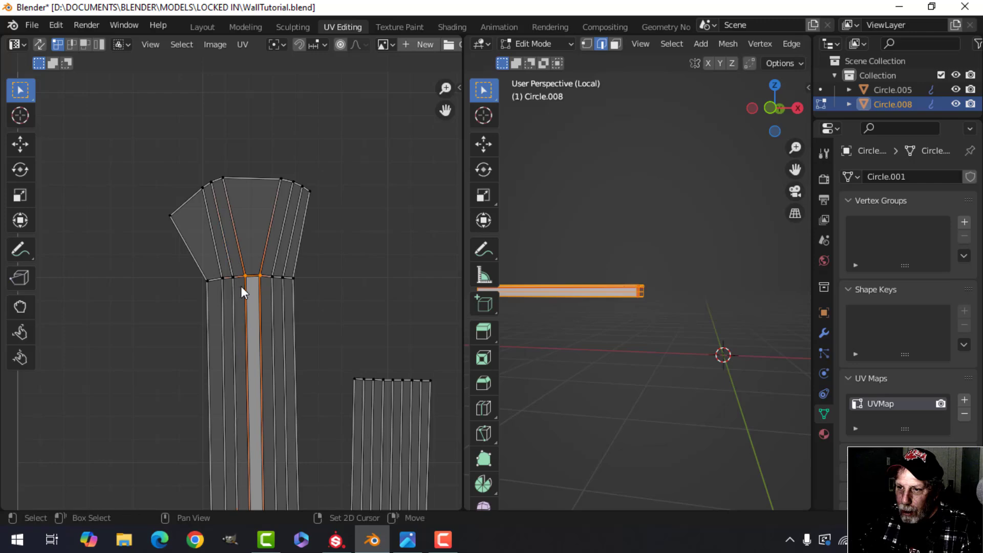
{"action": "key", "text": "s"}
{"action": "key", "text": "y"}
{"action": "key", "text": "0"}
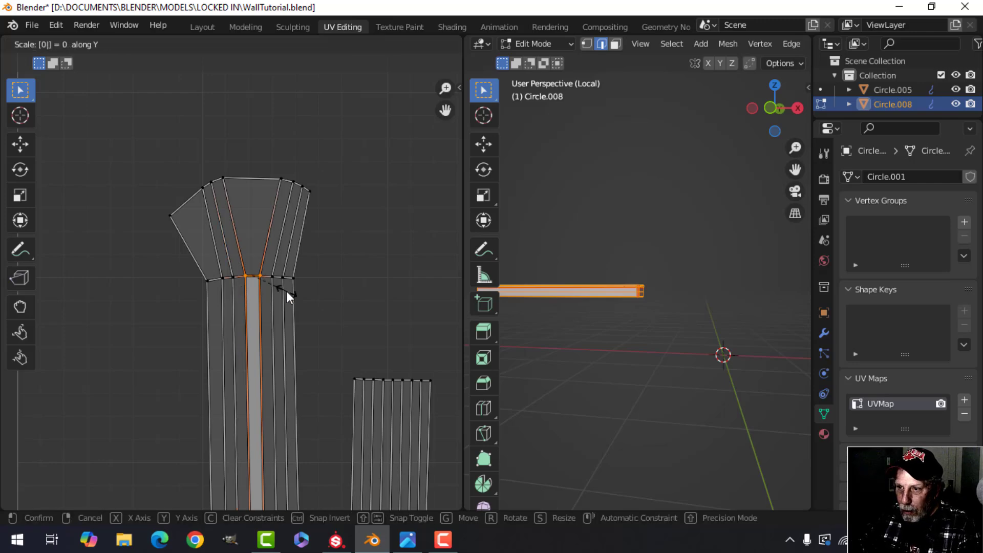
{"action": "left_click", "coordinate": [287, 291]}
Try to level the lower end of the middle strip by scaling the selection to 0 along Y
{"action": "scroll", "coordinate": [284, 348], "scroll_direction": "down", "scroll_amount": 3}
{"action": "middle_click_drag", "start_coordinate": [282, 455], "coordinate": [277, 277]}
{"action": "scroll", "coordinate": [271, 302], "scroll_direction": "up", "scroll_amount": 3}
{"action": "middle_click_drag", "start_coordinate": [264, 311], "coordinate": [262, 179]}
{"action": "scroll", "coordinate": [261, 319], "scroll_direction": "up", "scroll_amount": 2}
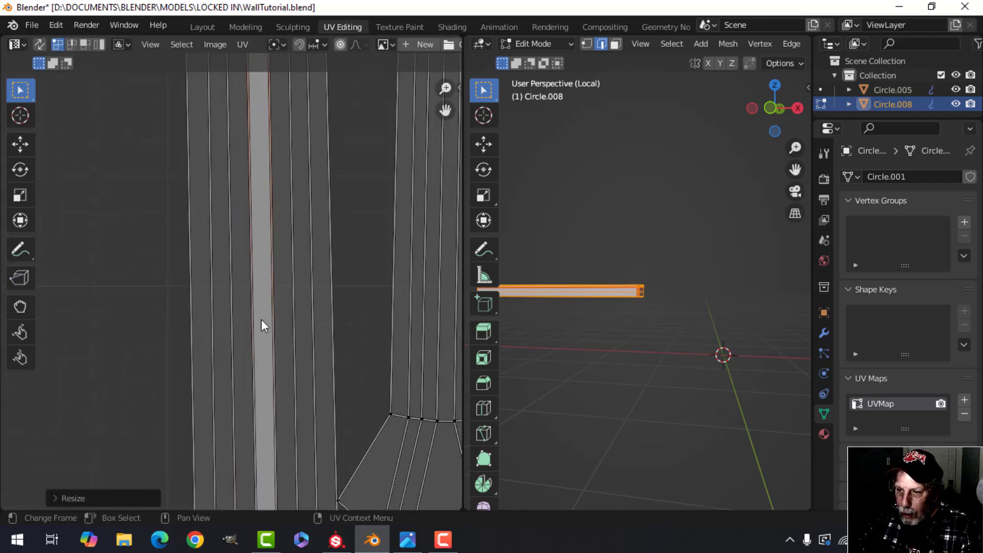
{"action": "middle_click_drag", "start_coordinate": [276, 368], "coordinate": [270, 226], "text": "shift"}
{"action": "scroll", "coordinate": [261, 358], "scroll_direction": "up", "scroll_amount": 2}
{"action": "left_click", "coordinate": [246, 433]}
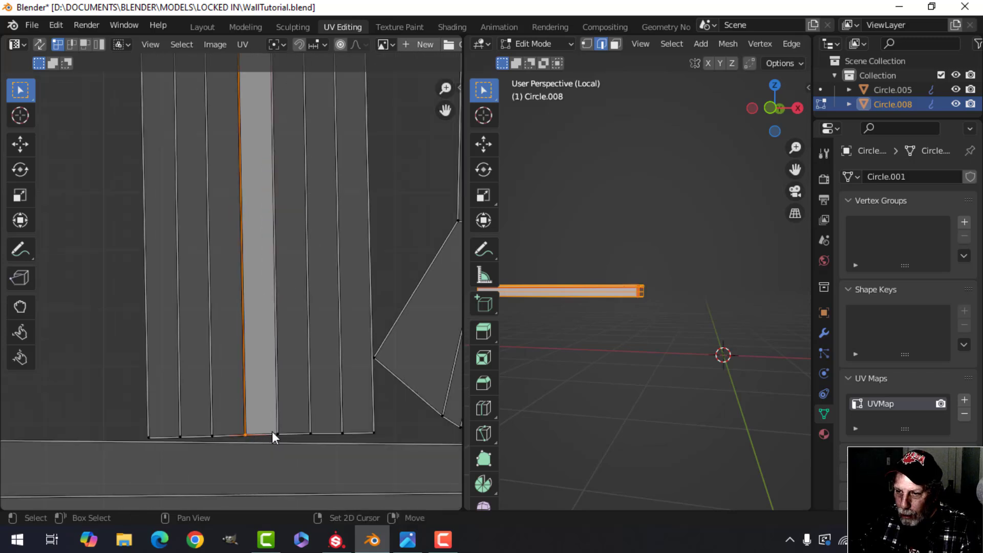
{"action": "left_click", "coordinate": [272, 432], "text": "shift"}
{"action": "key", "text": "s"}
{"action": "key", "text": "y"}
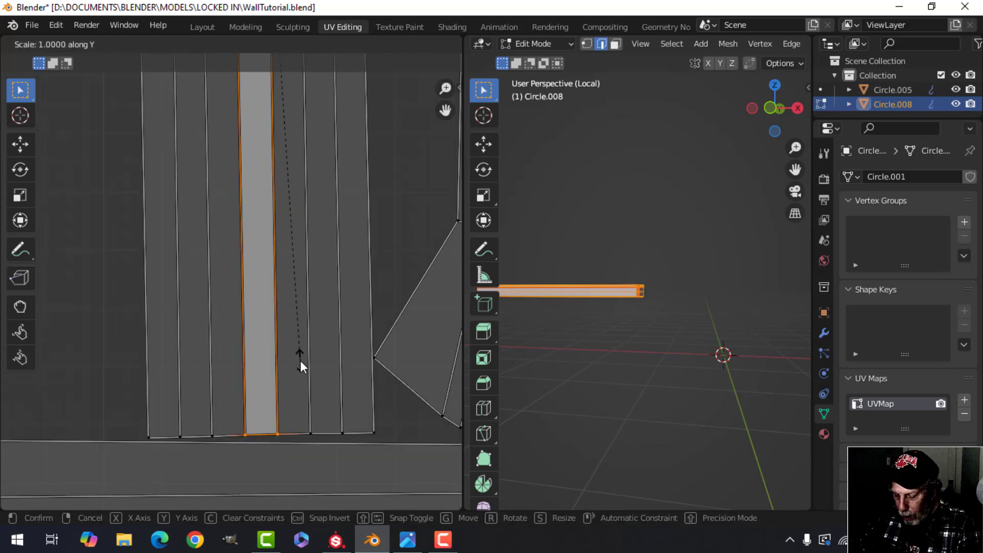
{"action": "key", "text": "0"}
{"action": "left_click", "coordinate": [300, 361]}
Box-select only the middle strip's two lowest vertices and scale them to 0 along Y to level the edge
{"action": "scroll", "coordinate": [300, 360], "scroll_direction": "down", "scroll_amount": 4}
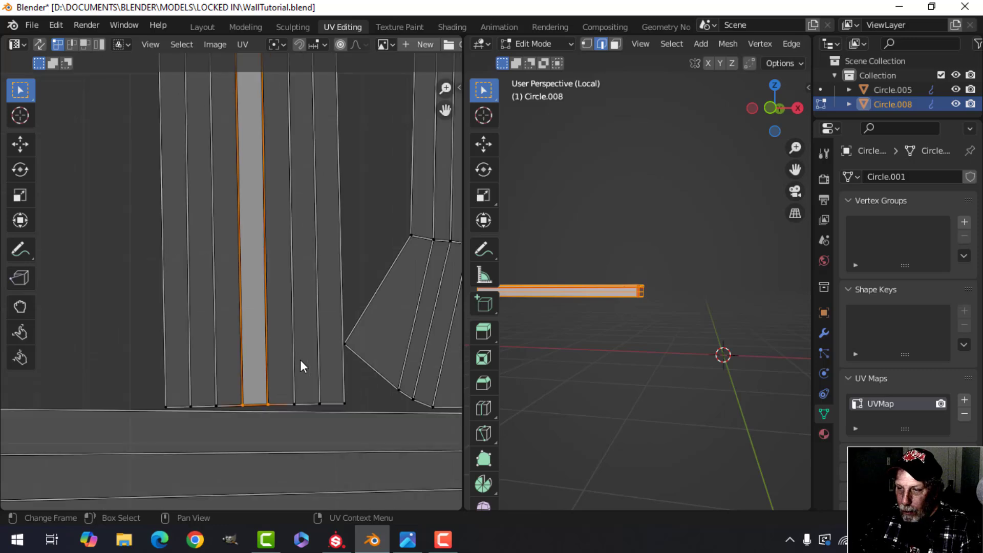
{"action": "key", "text": "b"}
{"action": "left_click_drag", "start_coordinate": [257, 372], "coordinate": [260, 371]}
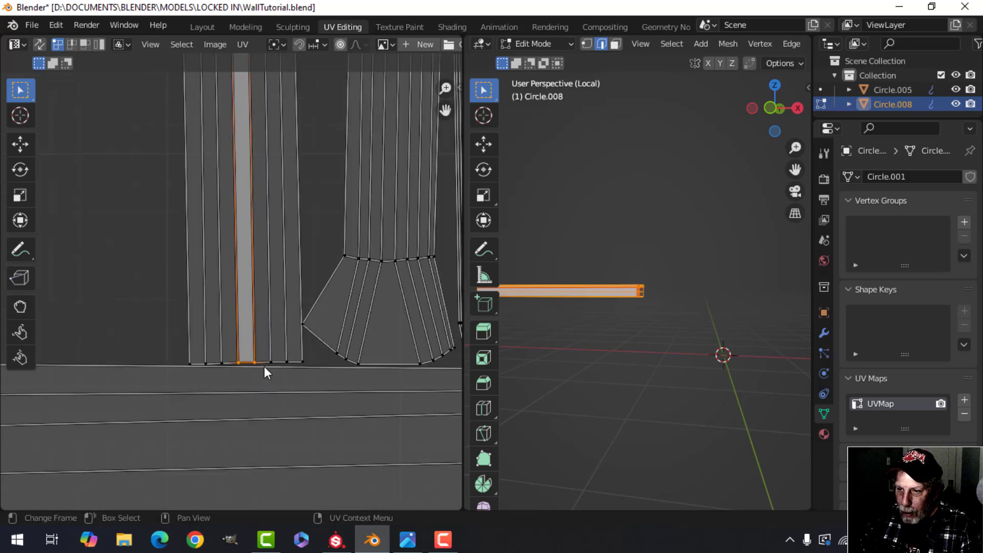
{"action": "key", "text": "s"}
{"action": "key", "text": "y"}
{"action": "key", "text": "0"}
{"action": "left_click", "coordinate": [285, 353]}
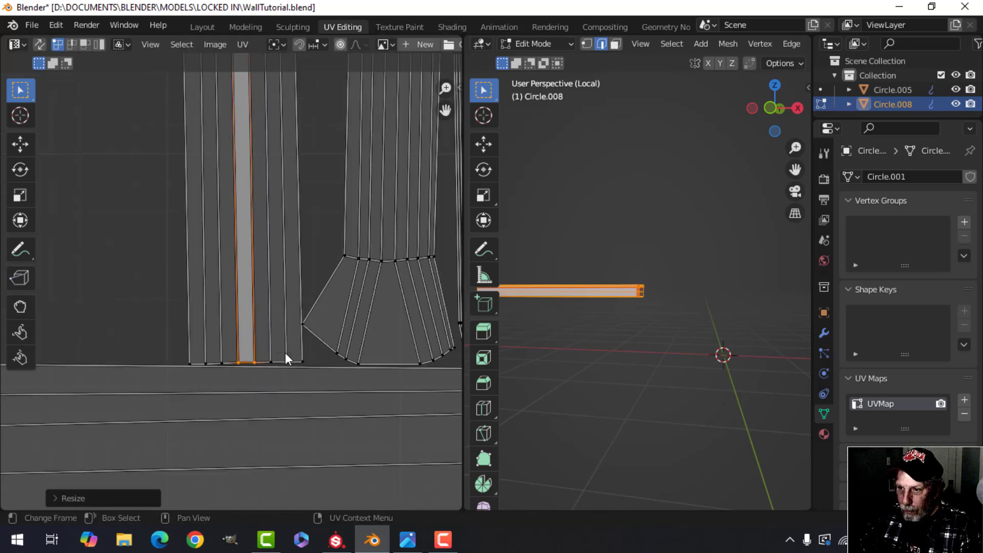
Select every linked face of the tall flared island, with its squared middle strip as the active face
{"action": "scroll", "coordinate": [281, 297], "scroll_direction": "down", "scroll_amount": 2}
{"action": "scroll", "coordinate": [281, 296], "scroll_direction": "down", "scroll_amount": 3}
{"action": "scroll", "coordinate": [253, 266], "scroll_direction": "up", "scroll_amount": 5}
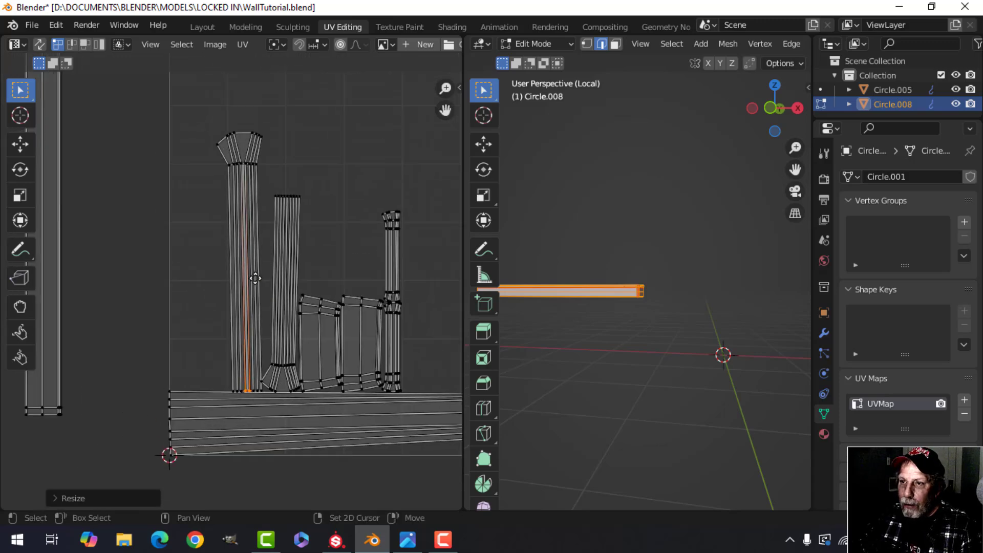
{"action": "middle_click_drag", "start_coordinate": [250, 241], "coordinate": [237, 316]}
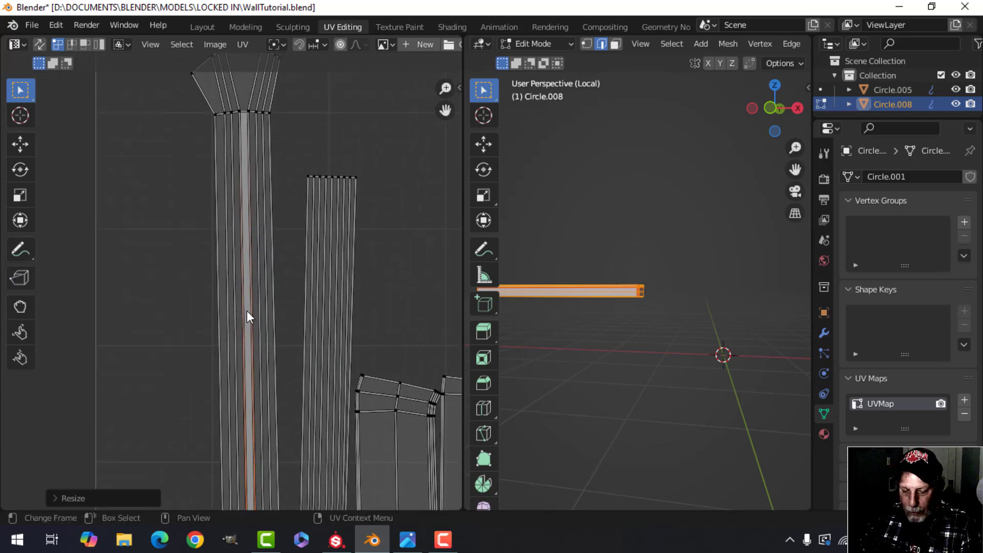
{"action": "key", "text": "3"}
{"action": "left_click", "coordinate": [249, 317]}
{"action": "key", "text": "ctrl+l"}
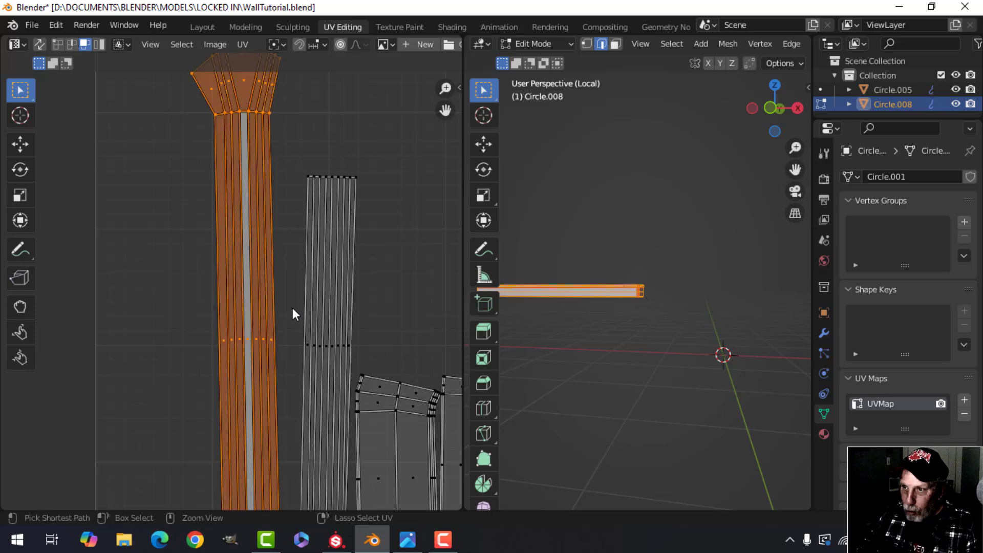
{"action": "scroll", "coordinate": [287, 317], "scroll_direction": "down", "scroll_amount": 3}
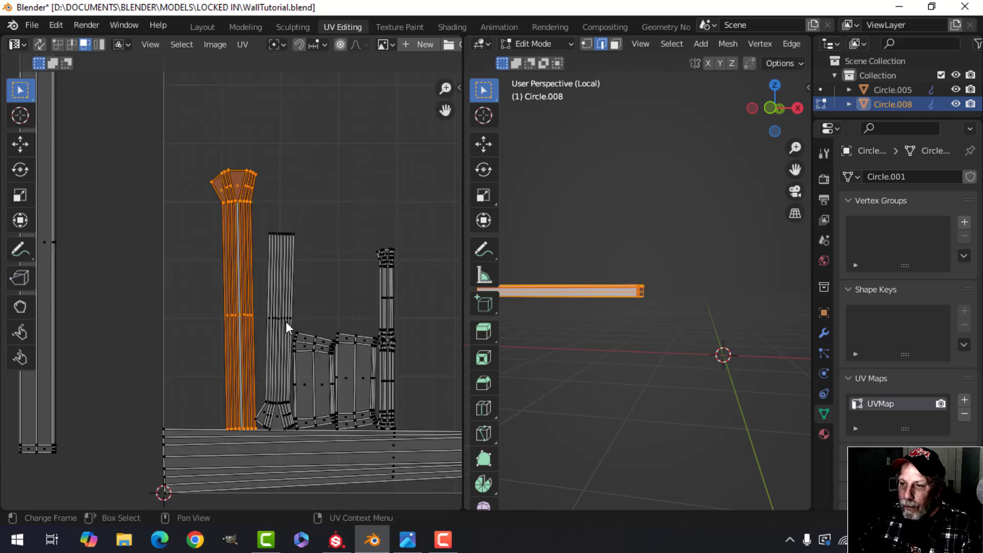
Try Follow Active Quads with Length Average on the tall island, check its shape and undo the unwrap
{"action": "key", "text": "u"}
{"action": "left_click", "coordinate": [235, 293]}
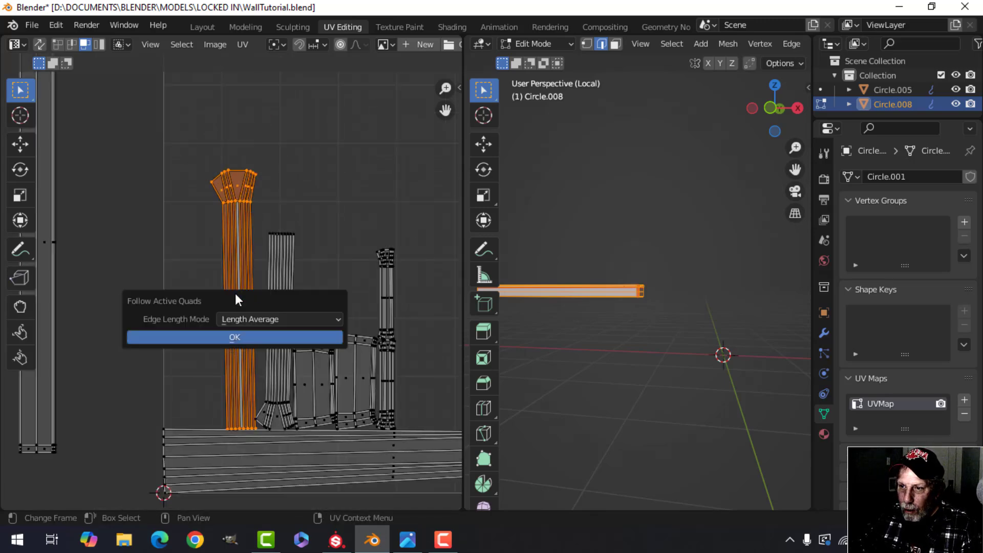
{"action": "left_click", "coordinate": [282, 338]}
{"action": "scroll", "coordinate": [263, 318], "scroll_direction": "up", "scroll_amount": 4}
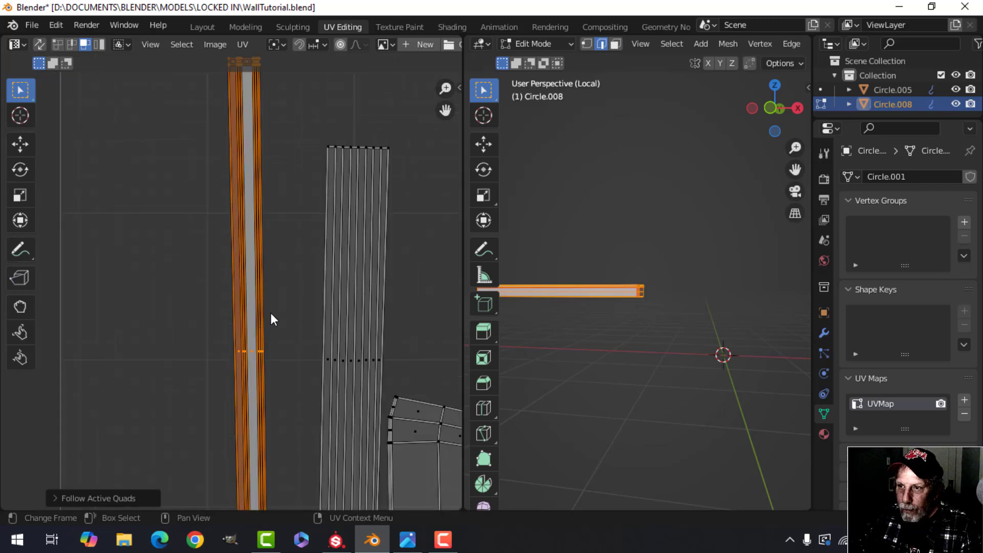
{"action": "scroll", "coordinate": [271, 313], "scroll_direction": "down", "scroll_amount": 3}
{"action": "scroll", "coordinate": [269, 297], "scroll_direction": "up", "scroll_amount": 1}
{"action": "scroll", "coordinate": [269, 296], "scroll_direction": "down", "scroll_amount": 1}
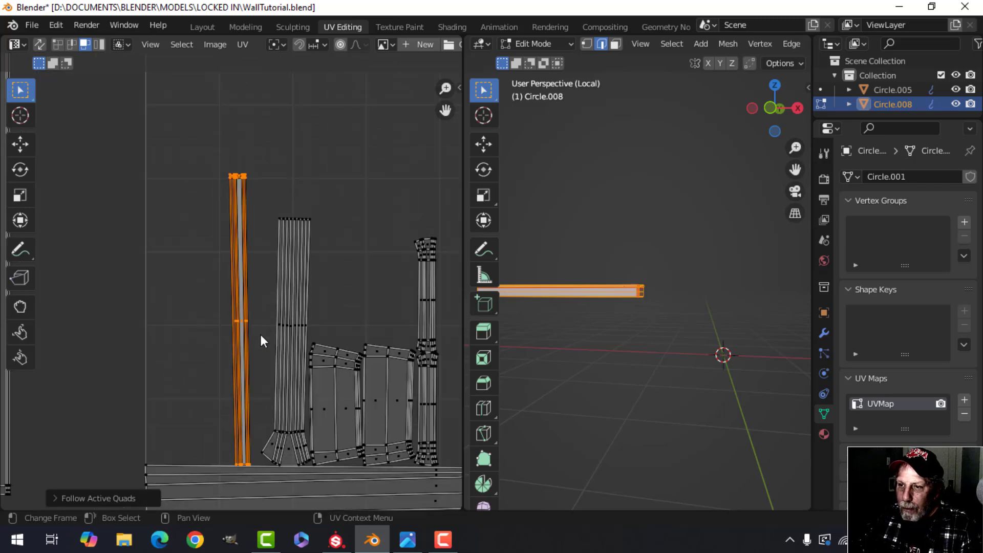
{"action": "middle_click_drag", "start_coordinate": [260, 334], "coordinate": [249, 270]}
{"action": "key", "text": "ctrl+z"}
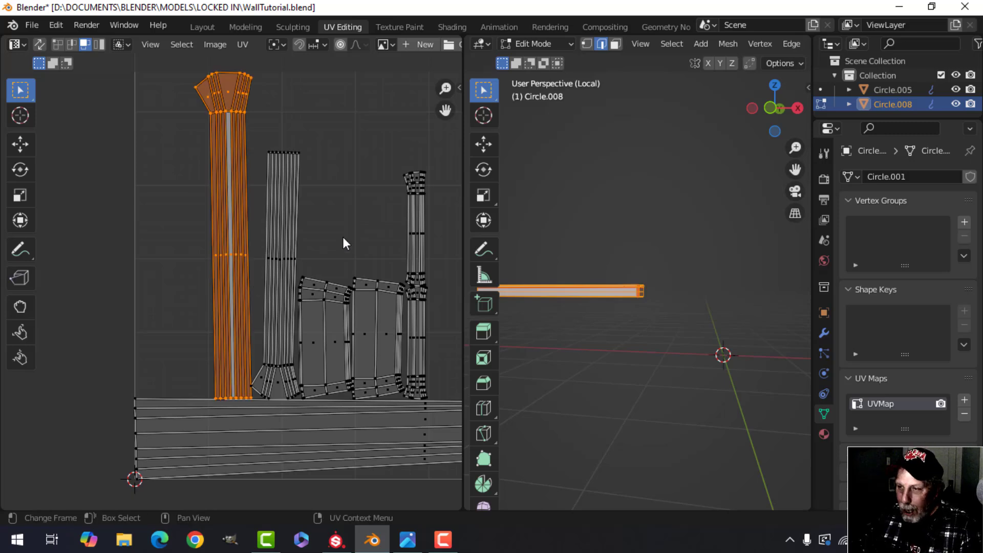
Straighten the tall island with UV Squares' To Grid By Shape and move it outside the UV square, beside the long straightened island
{"action": "key", "text": "n"}
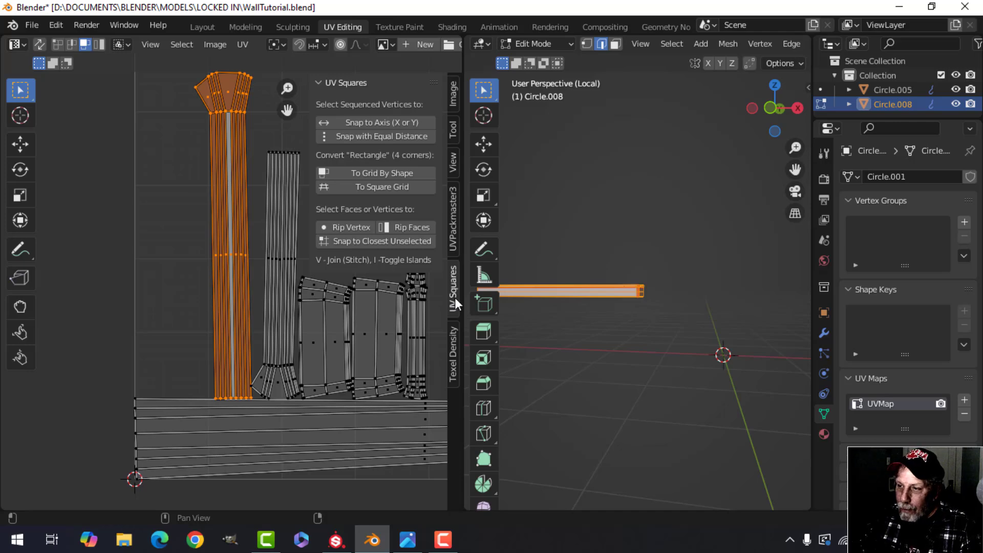
{"action": "left_click", "coordinate": [380, 172]}
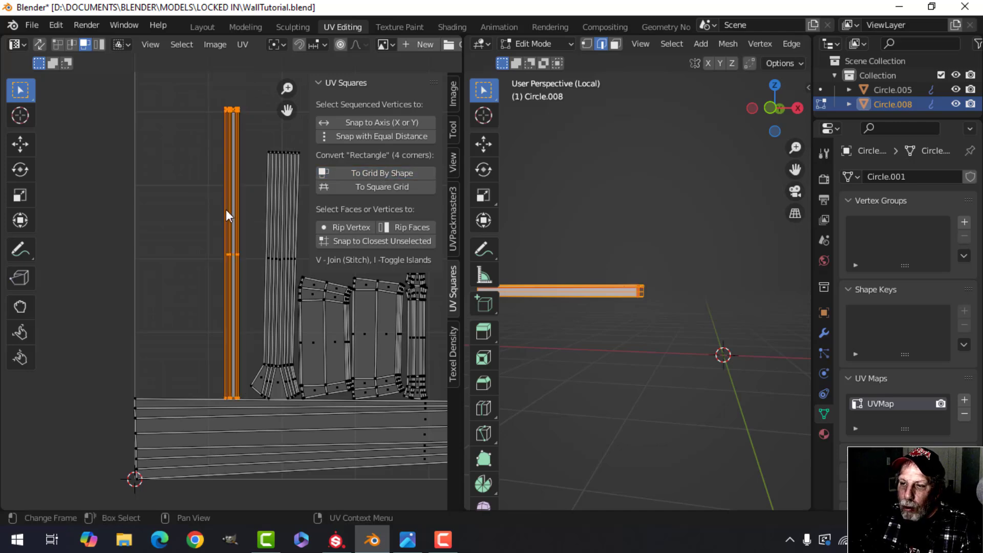
{"action": "scroll", "coordinate": [228, 212], "scroll_direction": "down", "scroll_amount": 3}
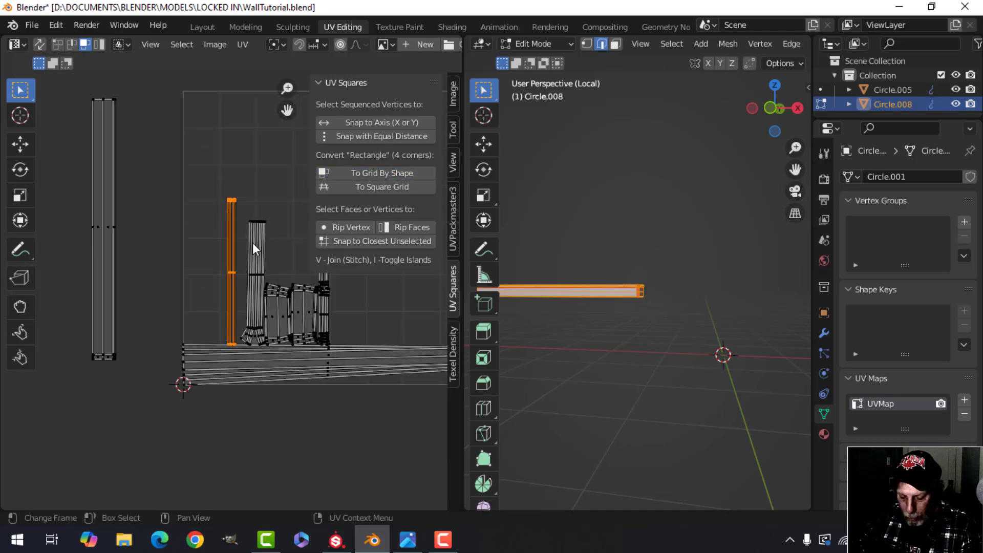
{"action": "key", "text": "g"}
{"action": "left_click", "coordinate": [168, 188]}
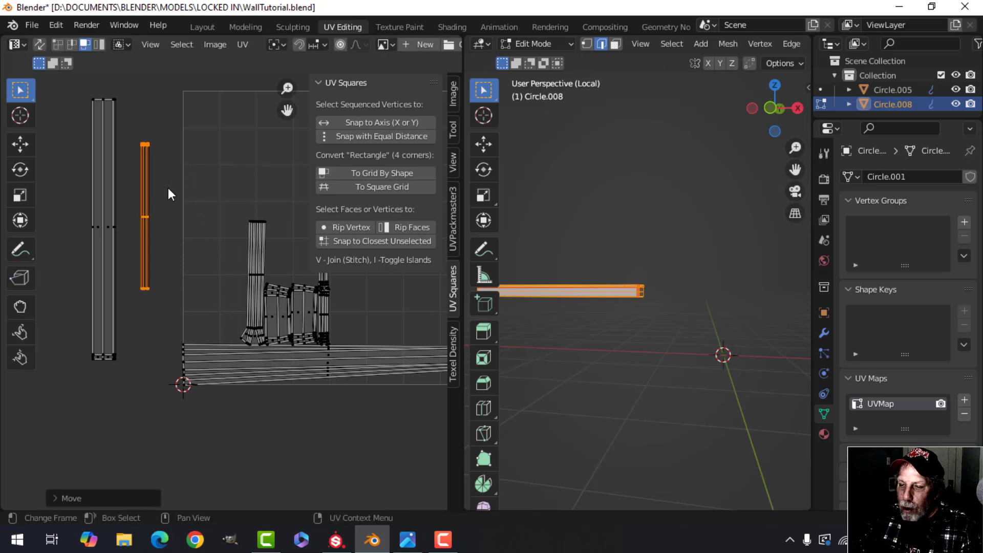
Straighten the next tall island, flared at its lower end, with To Grid By Shape and move it up into empty UV space
{"action": "scroll", "coordinate": [240, 228], "scroll_direction": "up", "scroll_amount": 2}
{"action": "scroll", "coordinate": [238, 226], "scroll_direction": "down", "scroll_amount": 1}
{"action": "left_click", "coordinate": [252, 243]}
{"action": "middle_click_drag", "start_coordinate": [252, 243], "coordinate": [171, 231]}
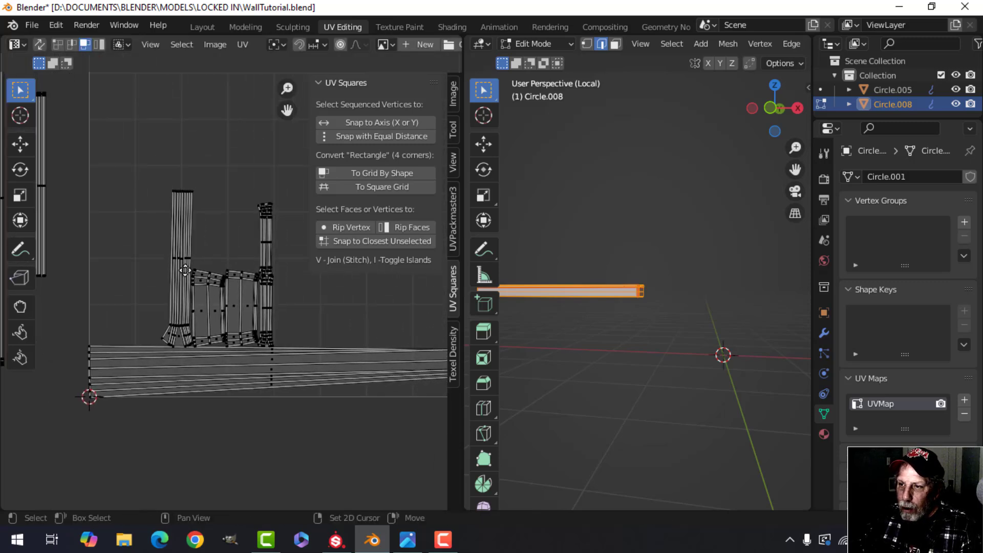
{"action": "left_click_drag", "start_coordinate": [149, 167], "coordinate": [203, 215]}
{"action": "key", "text": "1"}
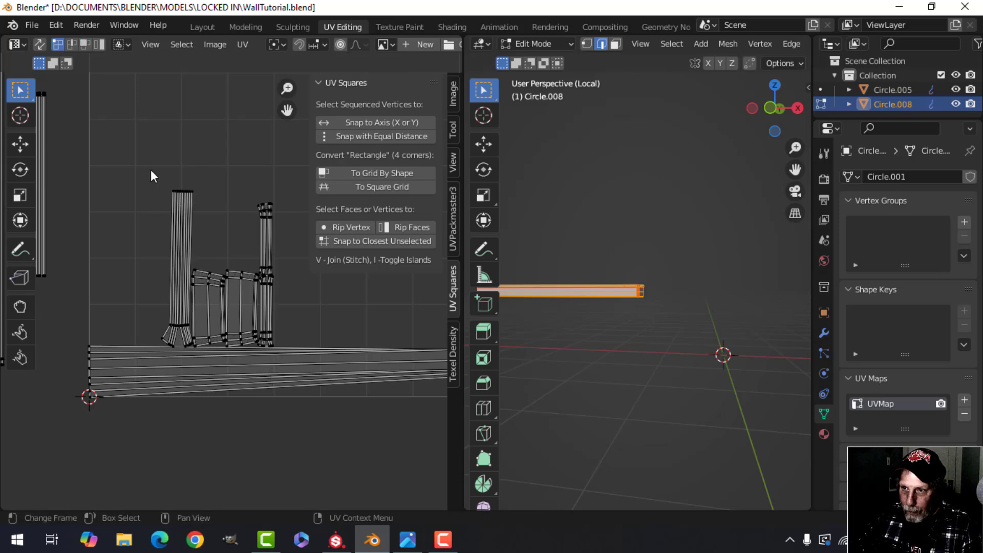
{"action": "left_click_drag", "start_coordinate": [150, 170], "coordinate": [205, 213]}
{"action": "key", "text": "ctrl+l"}
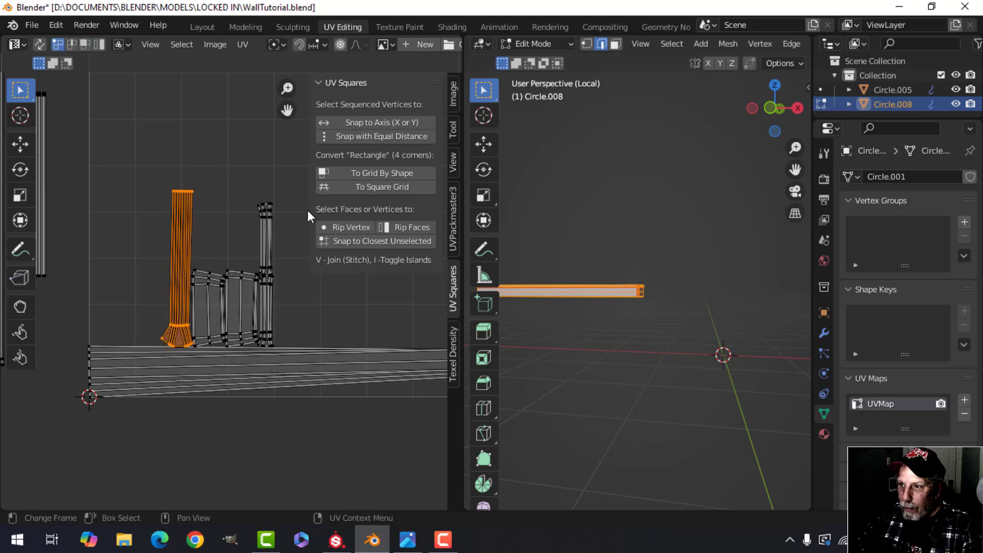
{"action": "left_click", "coordinate": [367, 173]}
{"action": "scroll", "coordinate": [223, 250], "scroll_direction": "down", "scroll_amount": 3}
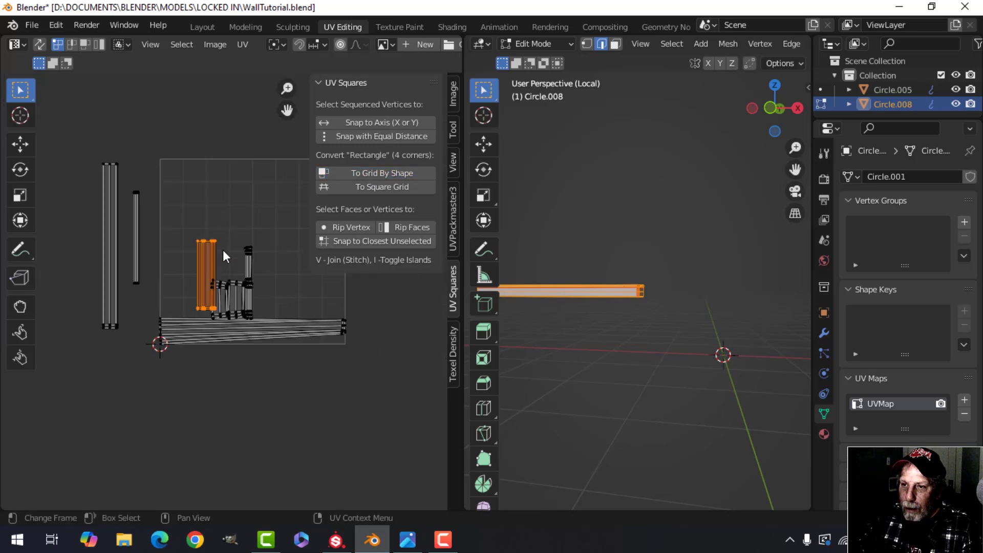
{"action": "key", "text": "g"}
{"action": "left_click", "coordinate": [189, 205]}
Try To Grid By Shape on the two short, wide islands, inspect them and undo the conversion and selection
{"action": "scroll", "coordinate": [226, 245], "scroll_direction": "up", "scroll_amount": 3}
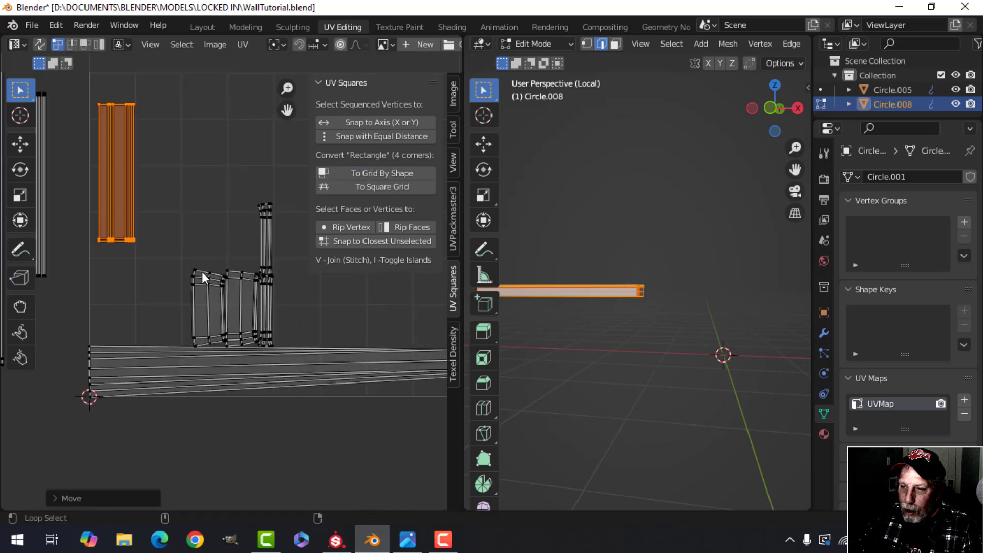
{"action": "left_click_drag", "start_coordinate": [176, 249], "coordinate": [215, 293]}
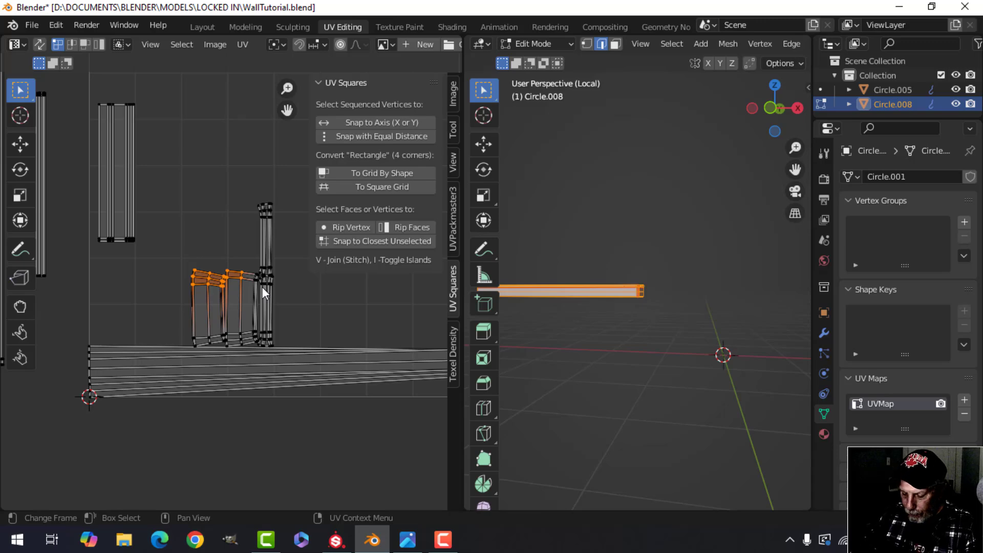
{"action": "key", "text": "ctrl+l"}
{"action": "left_click", "coordinate": [368, 175]}
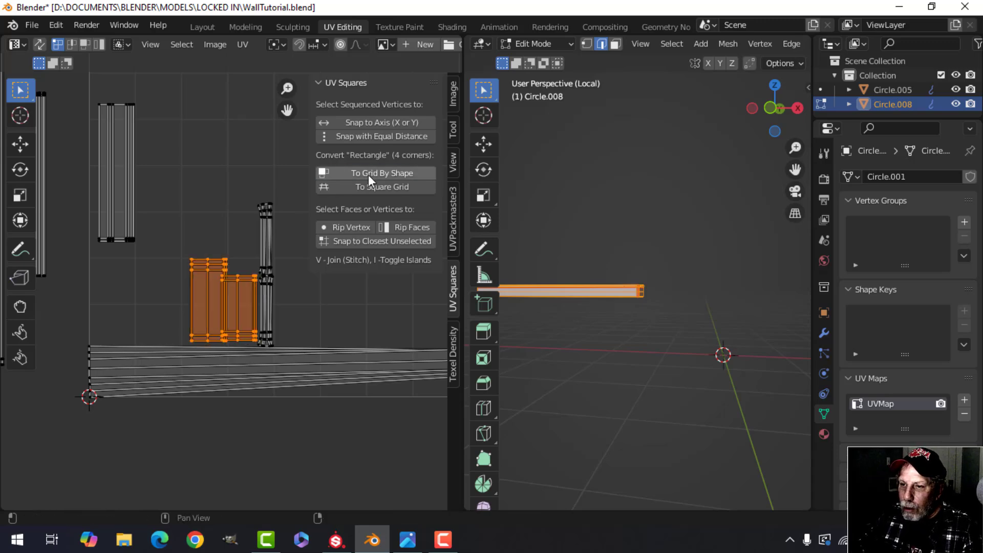
{"action": "scroll", "coordinate": [234, 317], "scroll_direction": "up", "scroll_amount": 6}
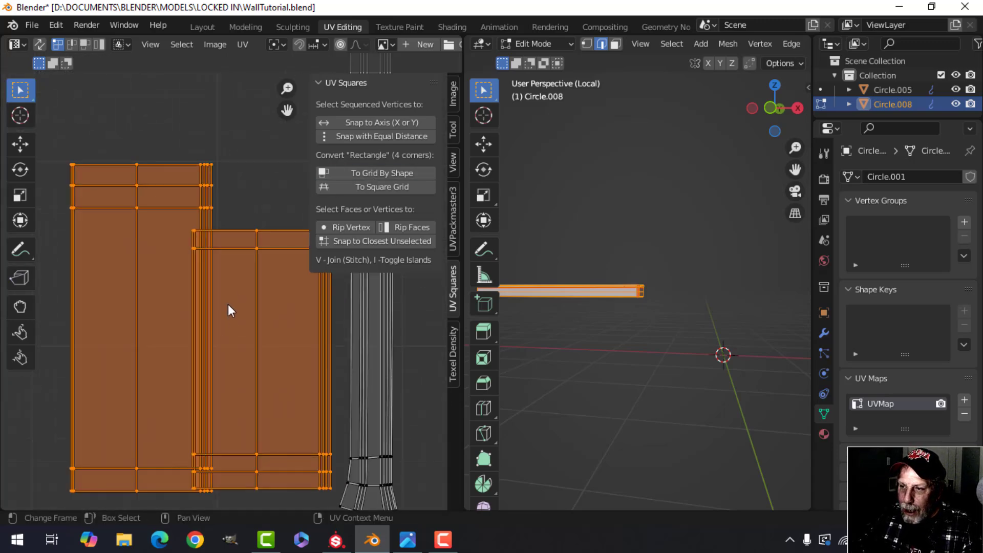
{"action": "key", "text": "ctrl+z"}
{"action": "scroll", "coordinate": [208, 313], "scroll_direction": "down", "scroll_amount": 5}
{"action": "key", "text": "ctrl+z"}
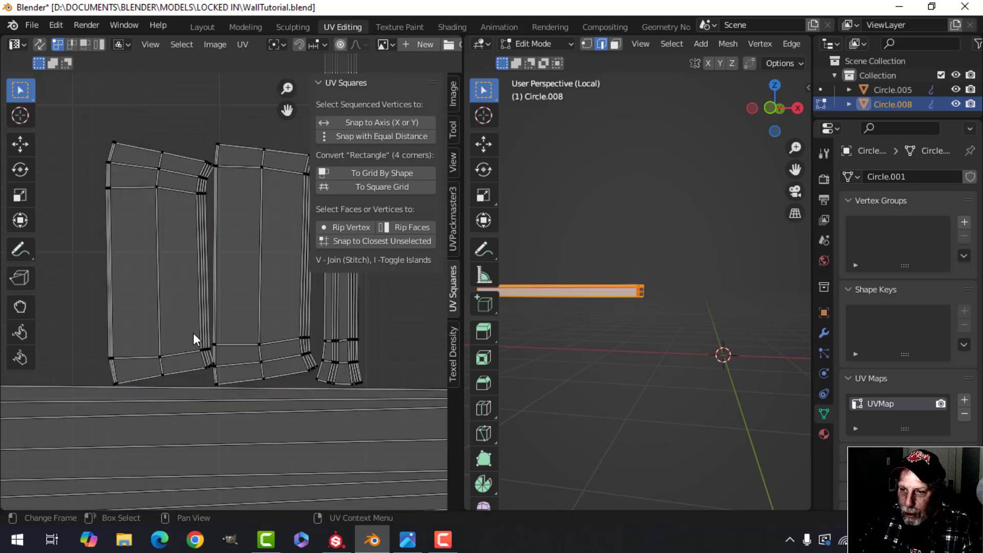
Straighten the two short, wide islands together with To Grid By Shape and move them up beside the previously straightened island
{"action": "middle_click_drag", "start_coordinate": [196, 336], "coordinate": [191, 283], "text": "shift"}
{"action": "middle_click_drag", "start_coordinate": [177, 229], "coordinate": [177, 267], "text": "shift"}
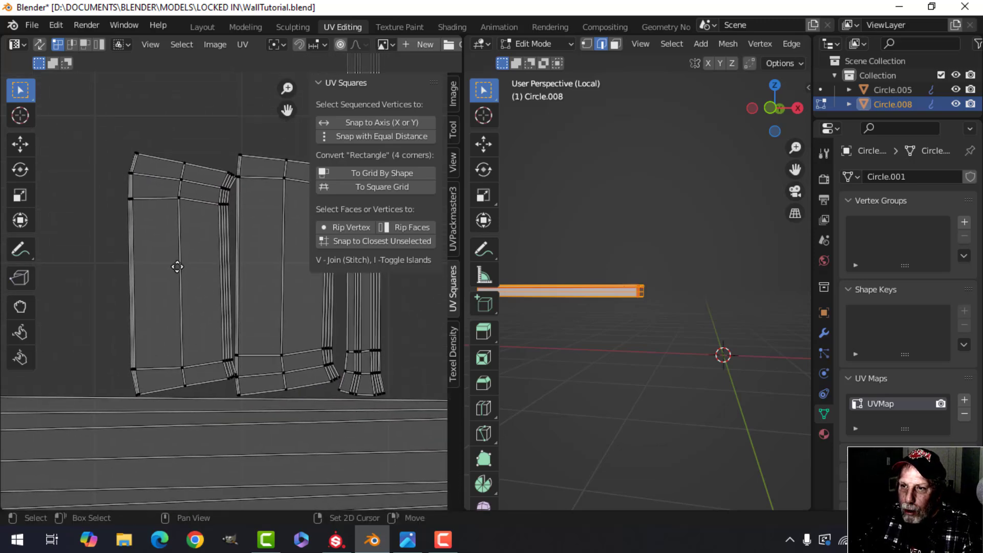
{"action": "scroll", "coordinate": [118, 203], "scroll_direction": "up", "scroll_amount": 2}
{"action": "scroll", "coordinate": [233, 283], "scroll_direction": "down", "scroll_amount": 2}
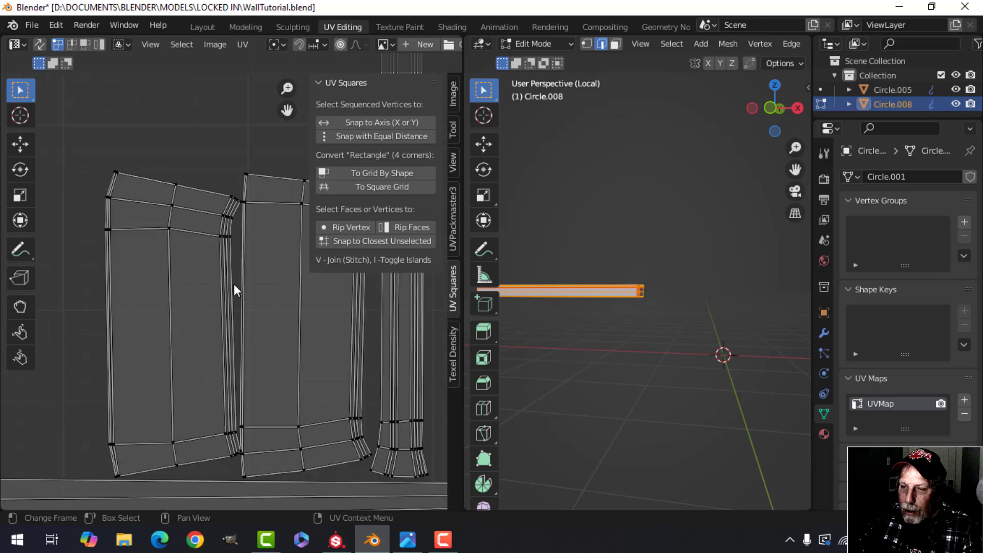
{"action": "middle_click_drag", "start_coordinate": [190, 321], "coordinate": [140, 291]}
{"action": "left_click_drag", "start_coordinate": [101, 134], "coordinate": [219, 237]}
{"action": "key", "text": "ctrl+l"}
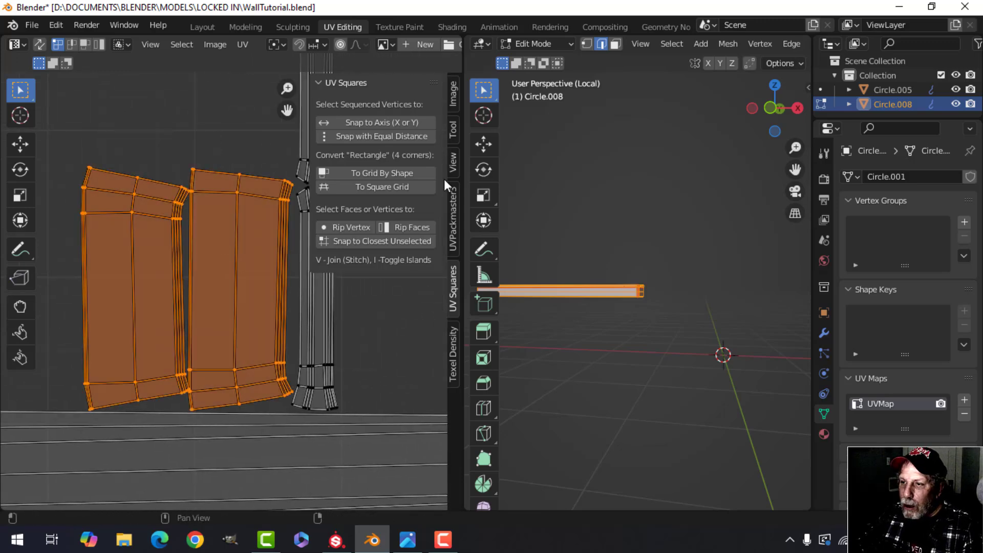
{"action": "left_click", "coordinate": [414, 173]}
{"action": "scroll", "coordinate": [222, 269], "scroll_direction": "down", "scroll_amount": 5}
{"action": "key", "text": "g"}
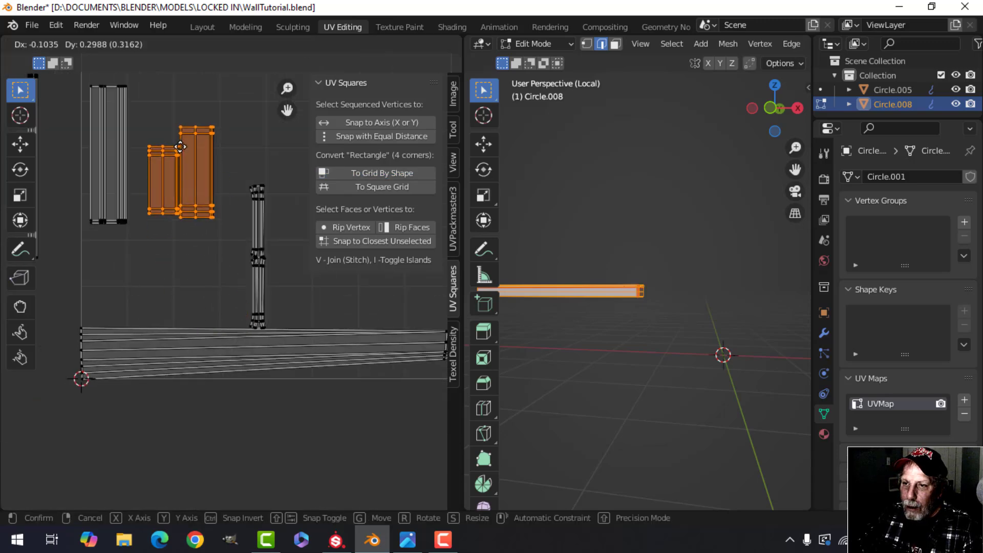
{"action": "left_click", "coordinate": [185, 154]}
Convert the two narrow stacked islands with To Grid By Shape, undoing the first conversion and applying it again
{"action": "scroll", "coordinate": [230, 289], "scroll_direction": "up", "scroll_amount": 3}
{"action": "left_click", "coordinate": [253, 197]}
{"action": "middle_click_drag", "start_coordinate": [253, 198], "coordinate": [210, 268]}
{"action": "left_click_drag", "start_coordinate": [211, 106], "coordinate": [282, 342]}
{"action": "key", "text": "ctrl+l"}
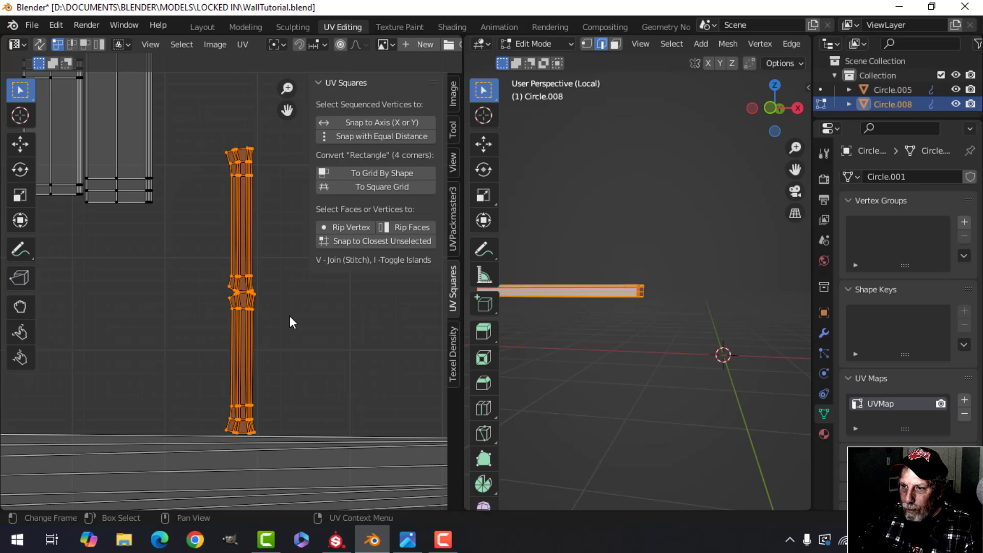
{"action": "left_click", "coordinate": [373, 174]}
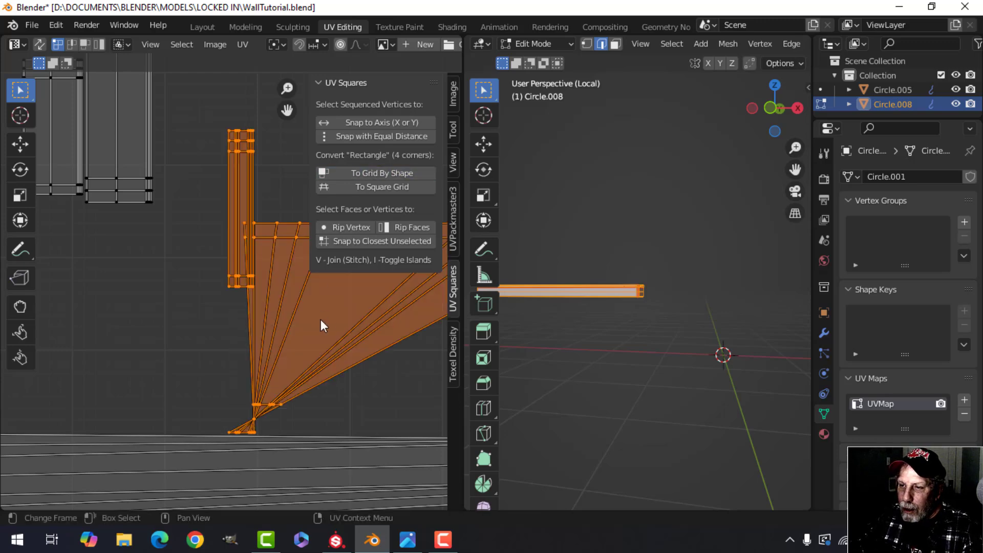
{"action": "key", "text": "ctrl+z"}
{"action": "left_click", "coordinate": [377, 173]}
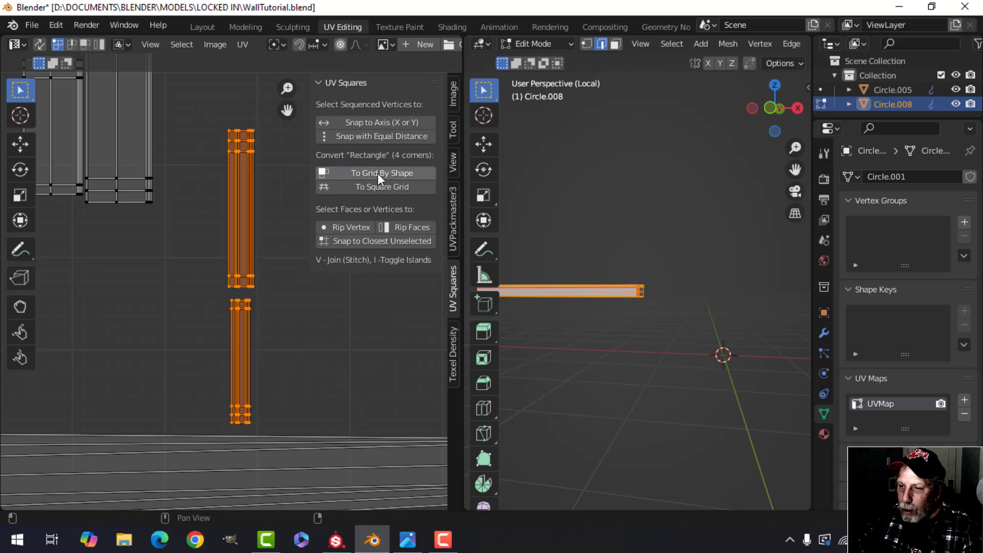
Move the two narrow straightened islands up beside the short, wide pair
{"action": "scroll", "coordinate": [285, 312], "scroll_direction": "down", "scroll_amount": 2}
{"action": "scroll", "coordinate": [283, 306], "scroll_direction": "down", "scroll_amount": 2}
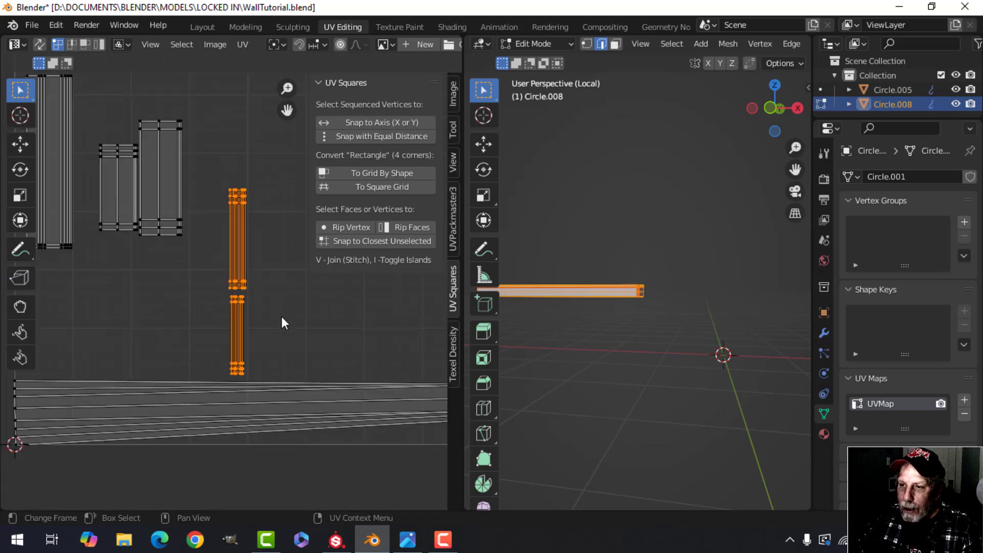
{"action": "key", "text": "g"}
{"action": "left_click", "coordinate": [263, 213]}
Select the whole long horizontal island along the UV square's lower edge and straighten it with To Grid By Shape, reapplying the conversion
{"action": "middle_click_drag", "start_coordinate": [337, 337], "coordinate": [312, 311]}
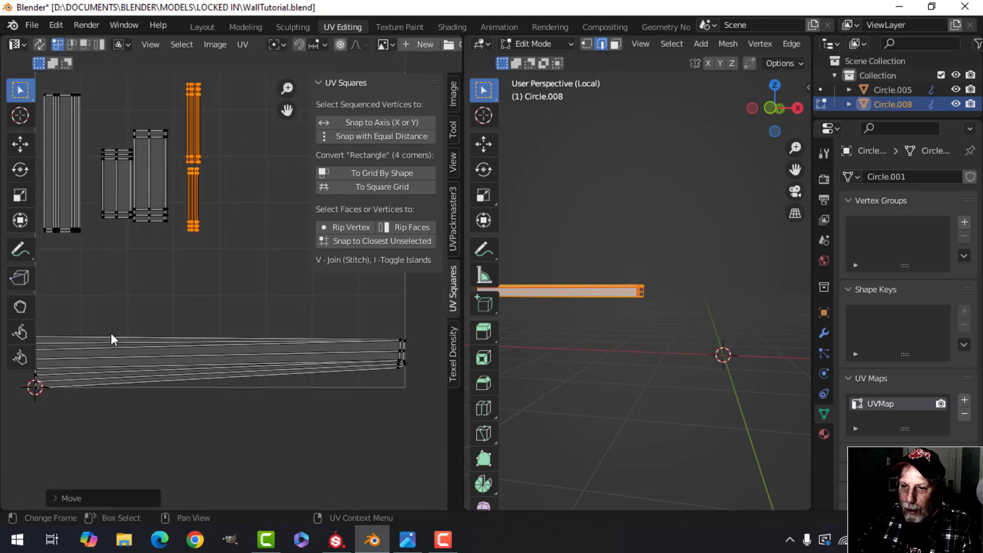
{"action": "left_click", "coordinate": [111, 333]}
{"action": "middle_click_drag", "start_coordinate": [135, 332], "coordinate": [185, 317]}
{"action": "left_click_drag", "start_coordinate": [75, 291], "coordinate": [177, 369]}
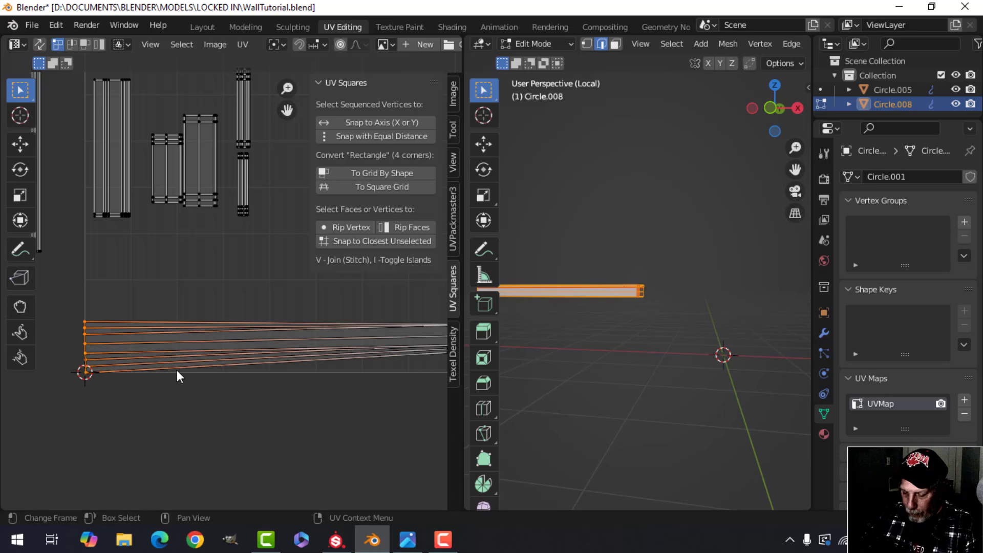
{"action": "key", "text": "l"}
{"action": "left_click", "coordinate": [365, 173]}
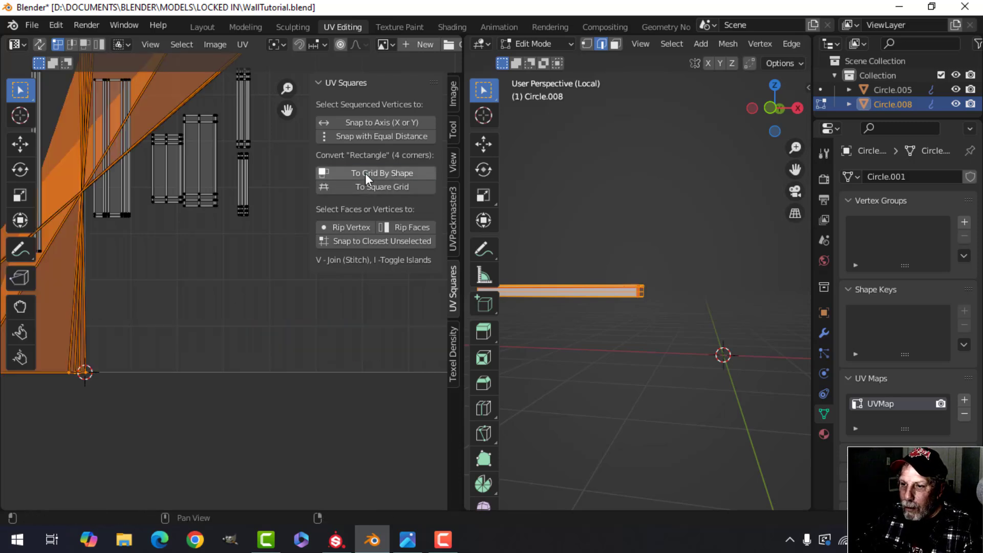
{"action": "left_click", "coordinate": [363, 187]}
{"action": "left_click", "coordinate": [379, 173]}
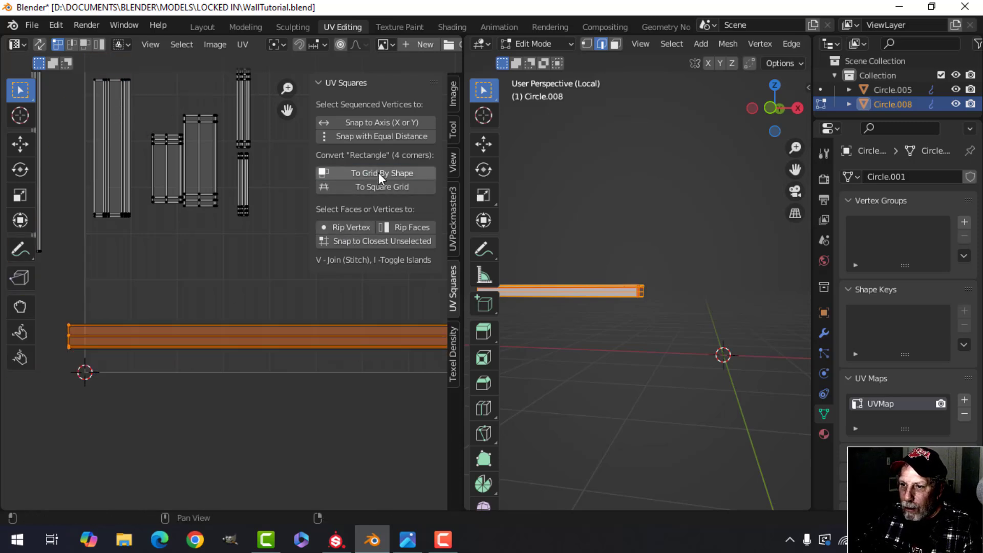
Hide the UV Squares sidebar and return the trim band mesh to Object Mode
{"action": "scroll", "coordinate": [338, 316], "scroll_direction": "down", "scroll_amount": 4}
{"action": "key", "text": "n"}
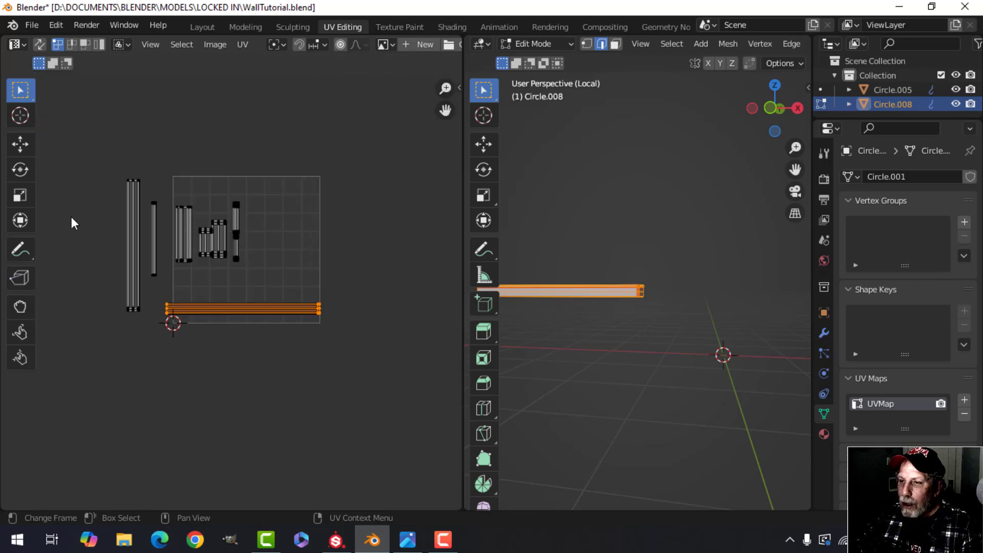
{"action": "key", "text": "Tab"}
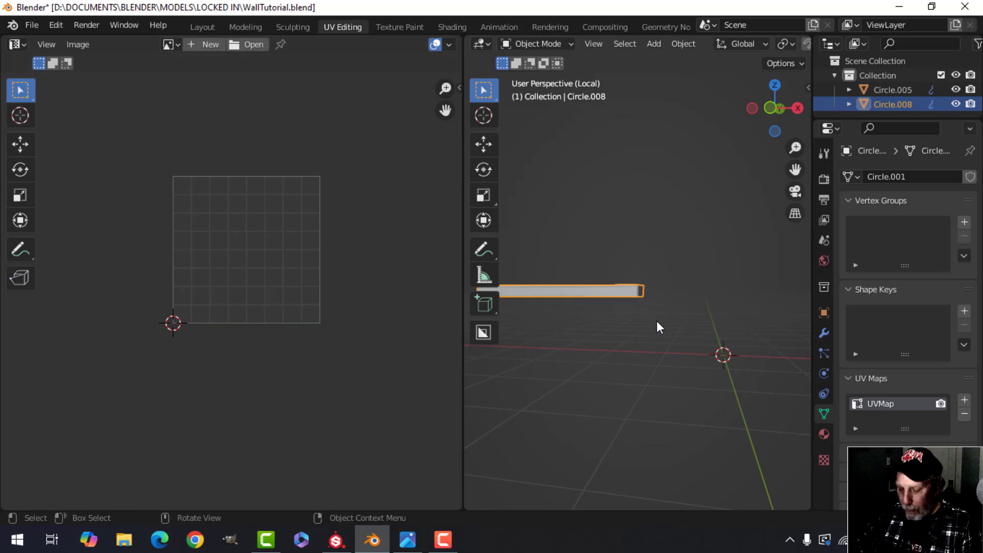
Leave local view, add the arched wall to the selection with the trim band, and enter Edit Mode on both meshes
{"action": "key", "text": "KP_Divide"}
{"action": "scroll", "coordinate": [647, 321], "scroll_direction": "down", "scroll_amount": 1}
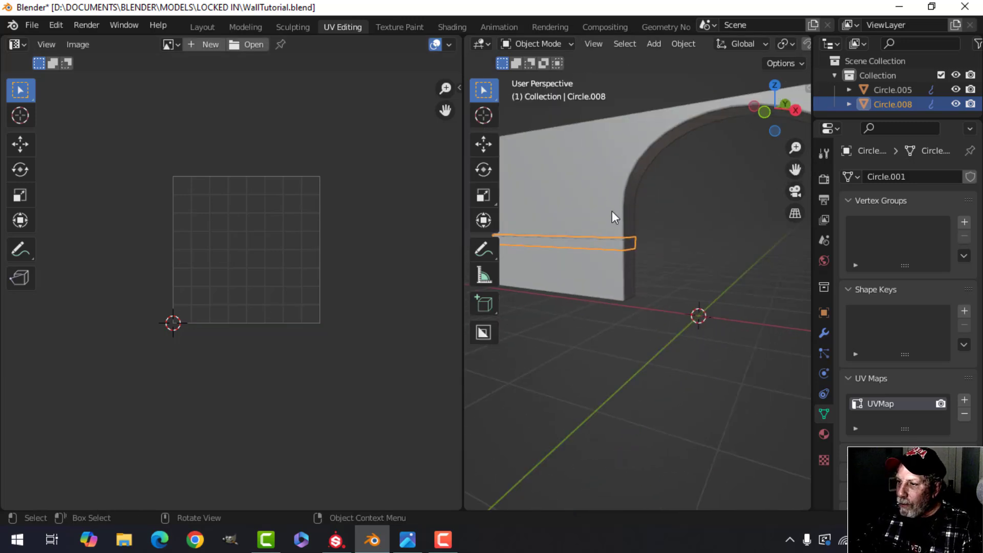
{"action": "left_click", "coordinate": [605, 199], "text": "shift"}
{"action": "key", "text": "Tab"}
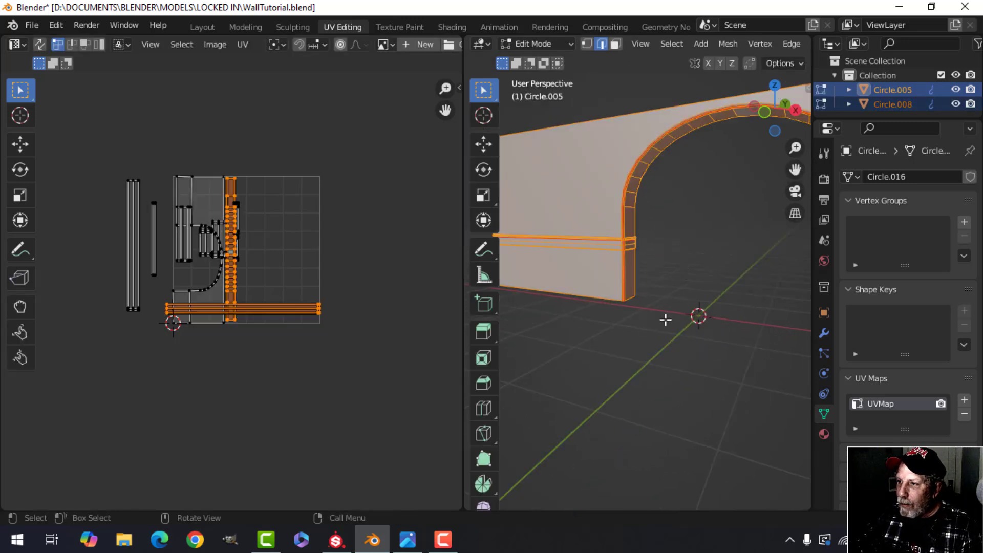
Select all UVs of the wall and trim and equalise their relative sizes with Average Islands Scale
{"action": "scroll", "coordinate": [230, 348], "scroll_direction": "up", "scroll_amount": 1}
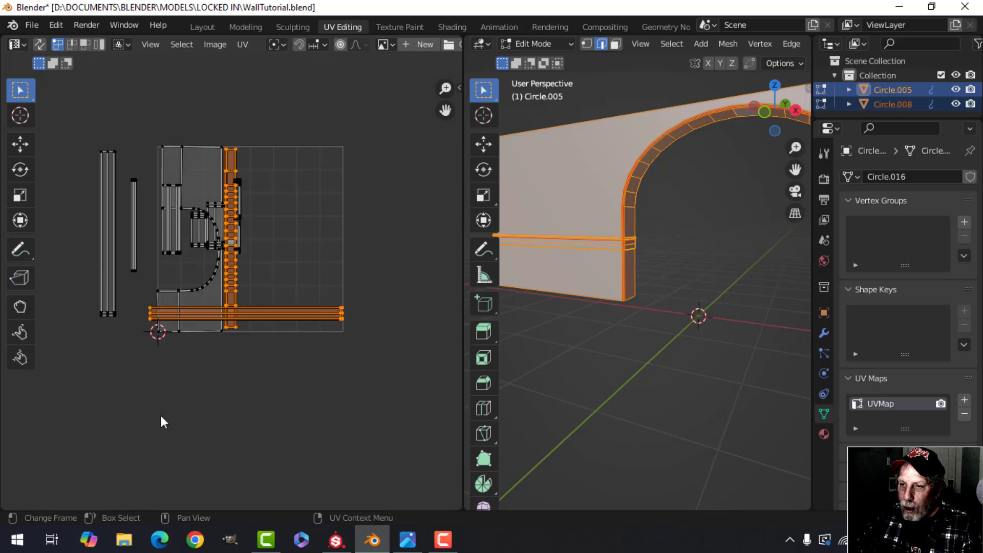
{"action": "key", "text": "a"}
{"action": "scroll", "coordinate": [189, 439], "scroll_direction": "up", "scroll_amount": 1}
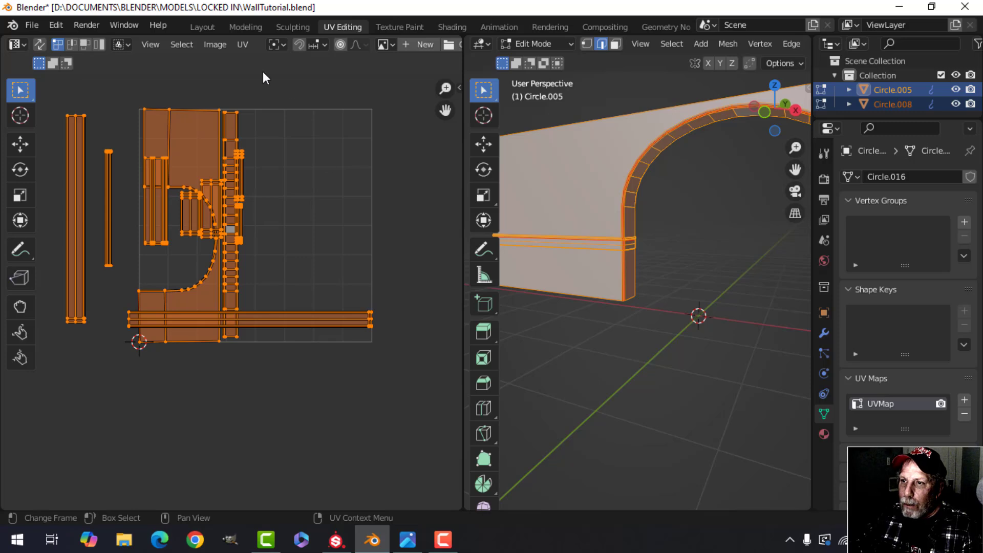
{"action": "left_click", "coordinate": [242, 44]}
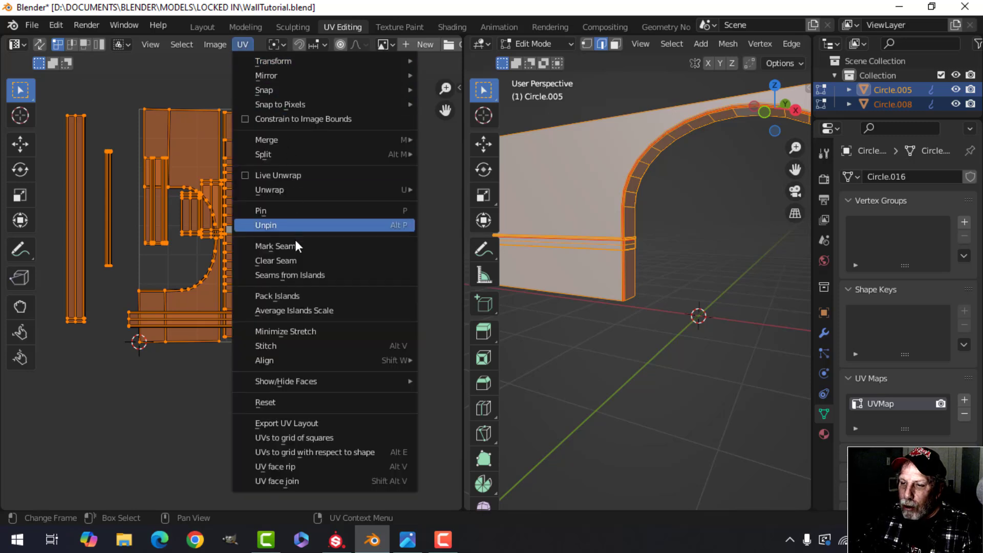
{"action": "left_click", "coordinate": [300, 306]}
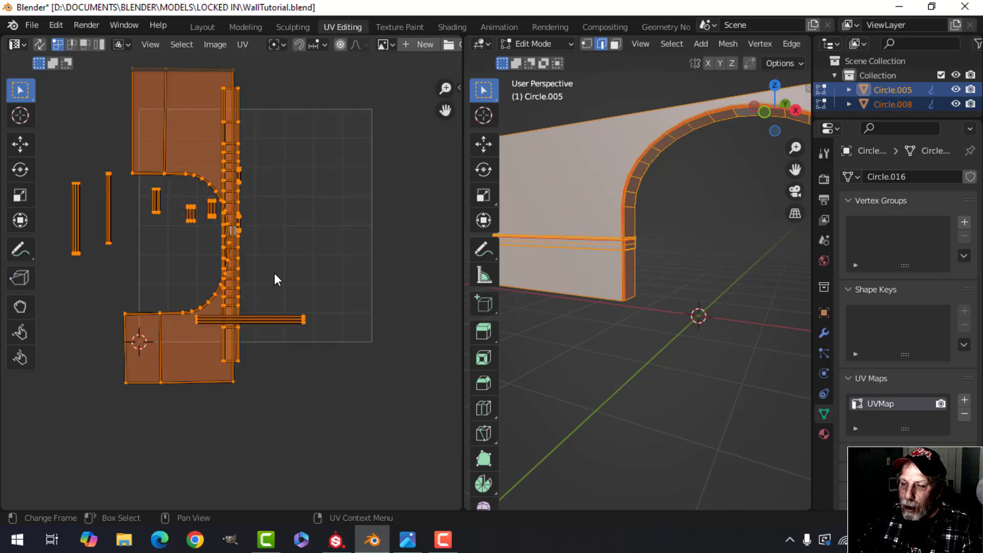
Try packing all the wall and trim islands with Pack Islands, and undo the packing
{"action": "left_click", "coordinate": [244, 44]}
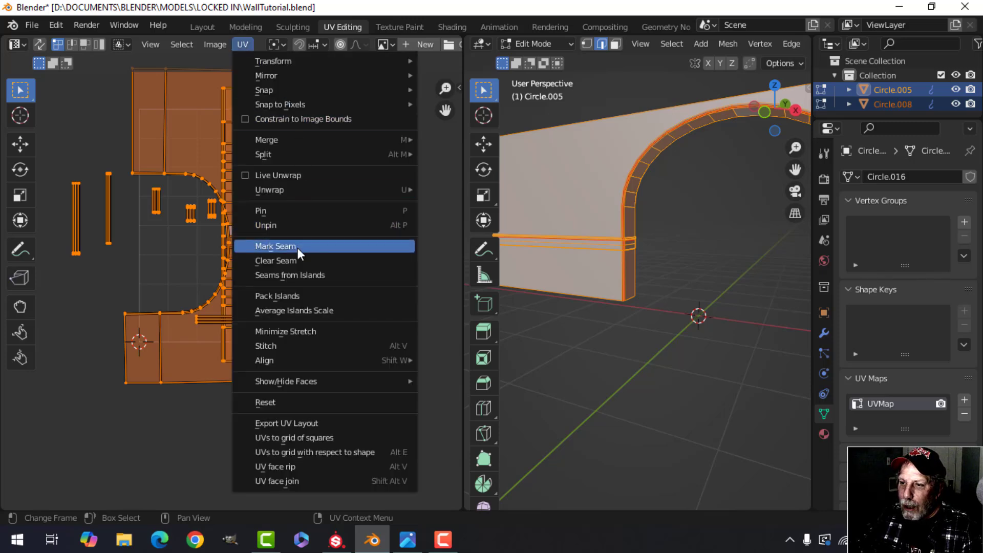
{"action": "left_click", "coordinate": [298, 296]}
{"action": "scroll", "coordinate": [289, 281], "scroll_direction": "up", "scroll_amount": 4}
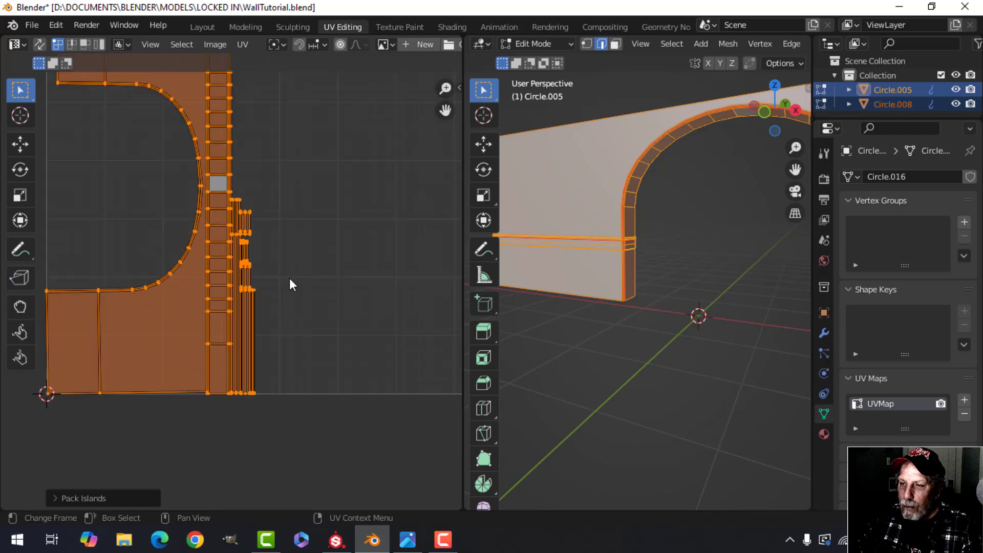
{"action": "scroll", "coordinate": [288, 280], "scroll_direction": "down", "scroll_amount": 2}
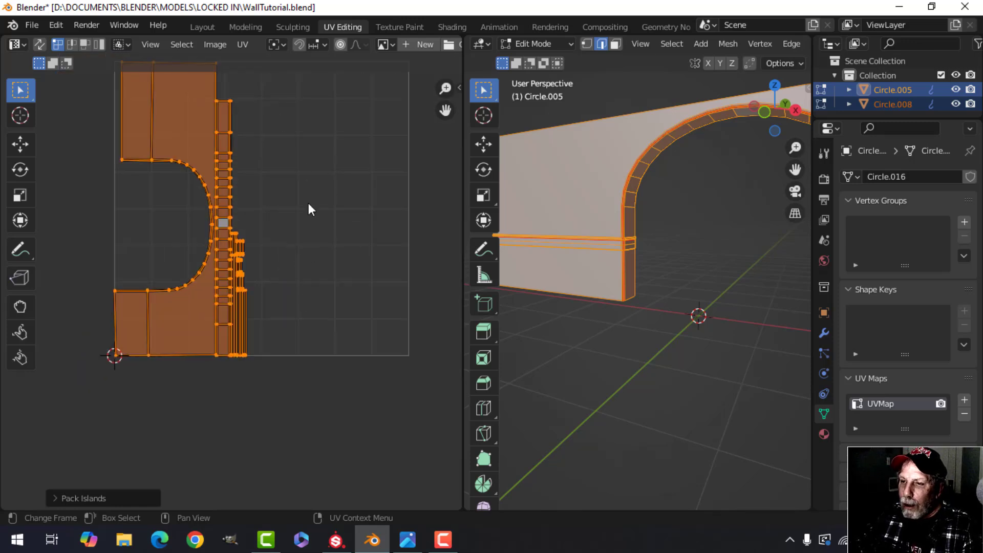
{"action": "scroll", "coordinate": [279, 315], "scroll_direction": "up", "scroll_amount": 2}
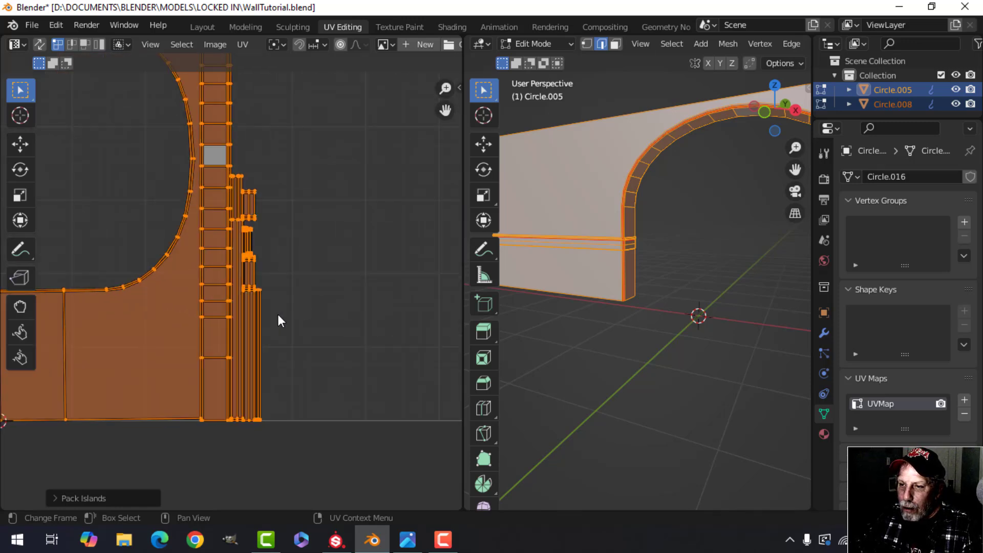
{"action": "scroll", "coordinate": [278, 314], "scroll_direction": "down", "scroll_amount": 2}
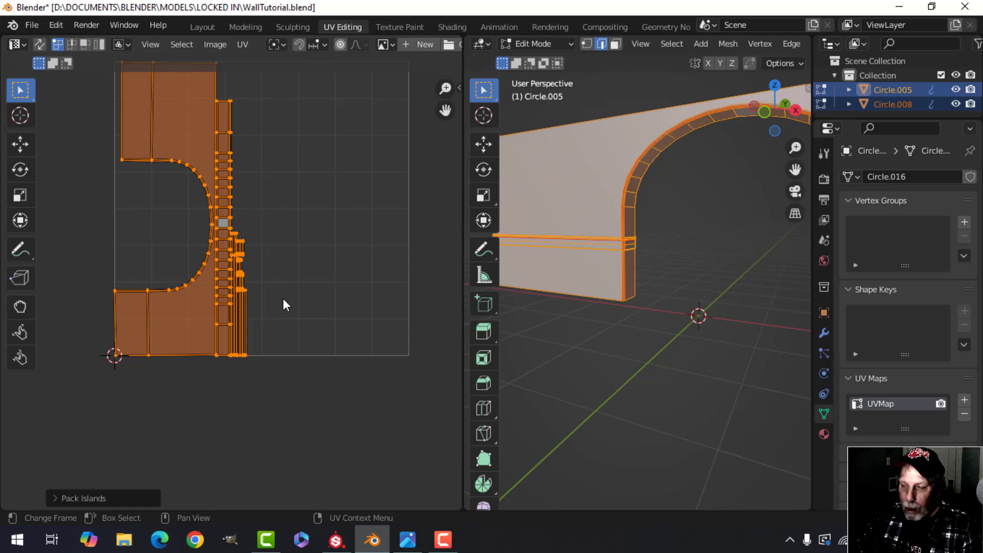
{"action": "key", "text": "ctrl+z"}
{"action": "scroll", "coordinate": [319, 275], "scroll_direction": "down", "scroll_amount": 3}
Try packing the islands with UVPackmaster3 in Single Tile mode, and undo that packing
{"action": "key", "text": "n"}
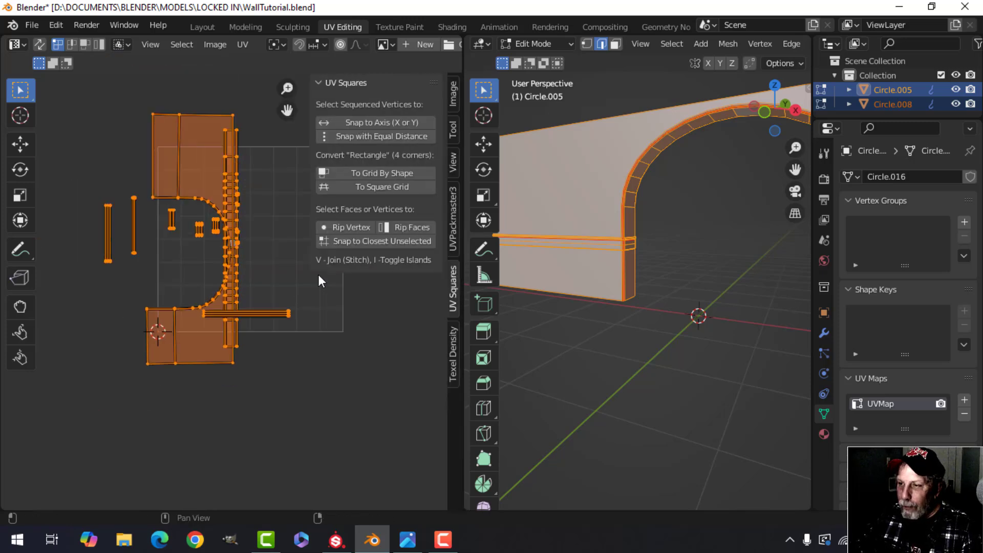
{"action": "left_click", "coordinate": [453, 230]}
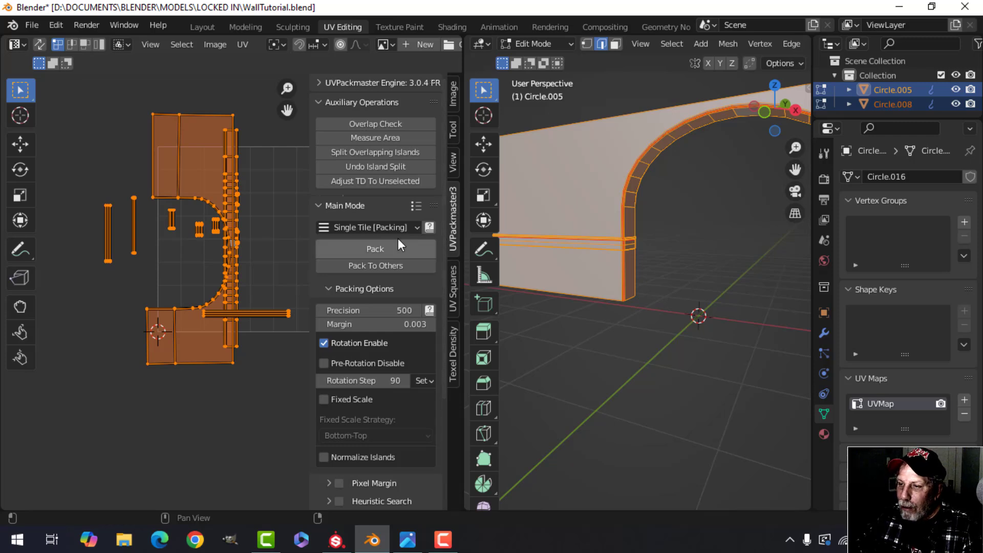
{"action": "left_click", "coordinate": [374, 249]}
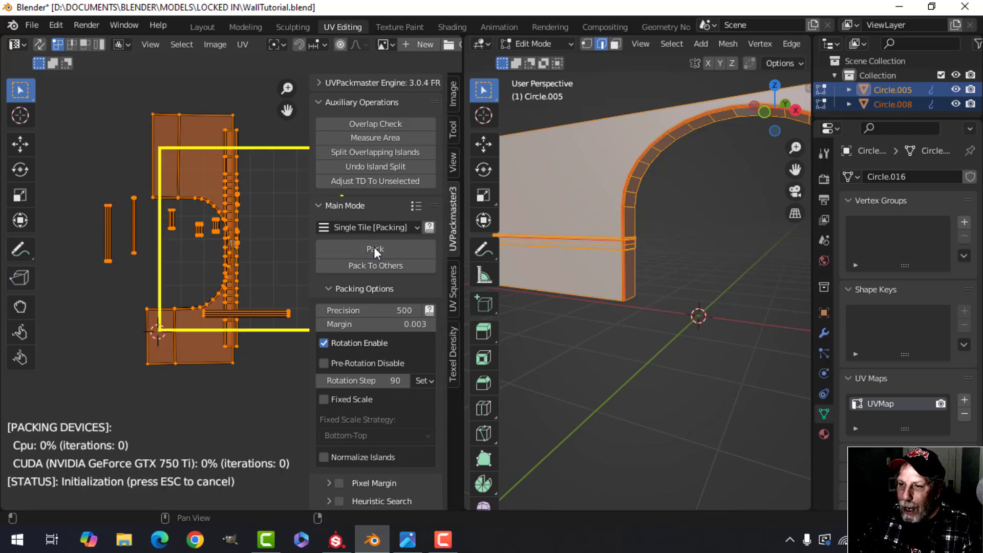
{"action": "key", "text": "n"}
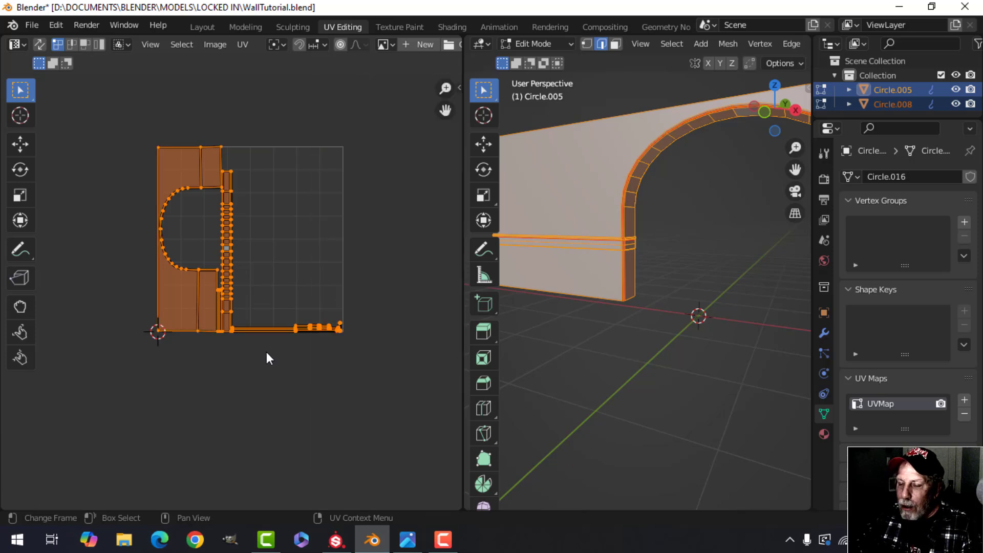
{"action": "scroll", "coordinate": [261, 355], "scroll_direction": "up", "scroll_amount": 2}
{"action": "scroll", "coordinate": [259, 358], "scroll_direction": "down", "scroll_amount": 2}
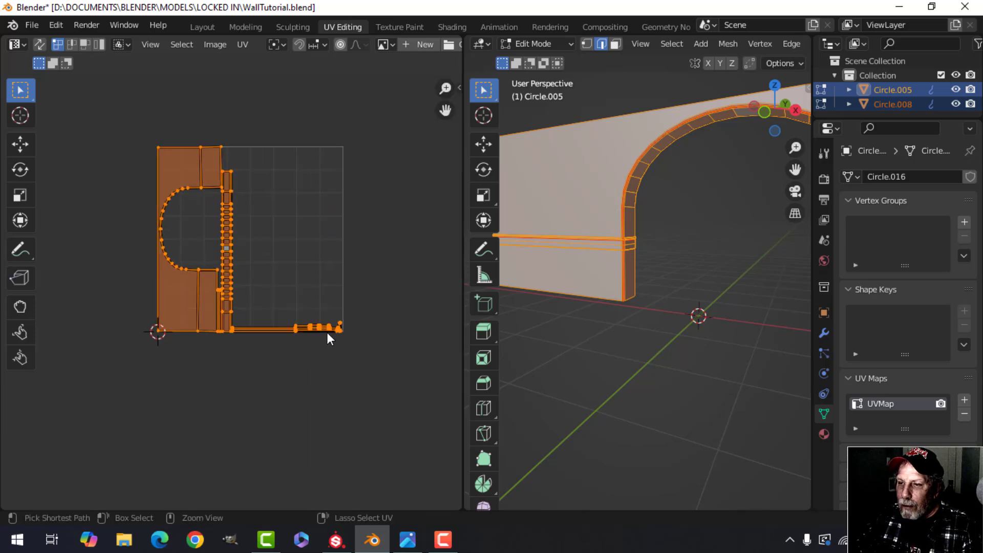
{"action": "key", "text": "ctrl+z"}
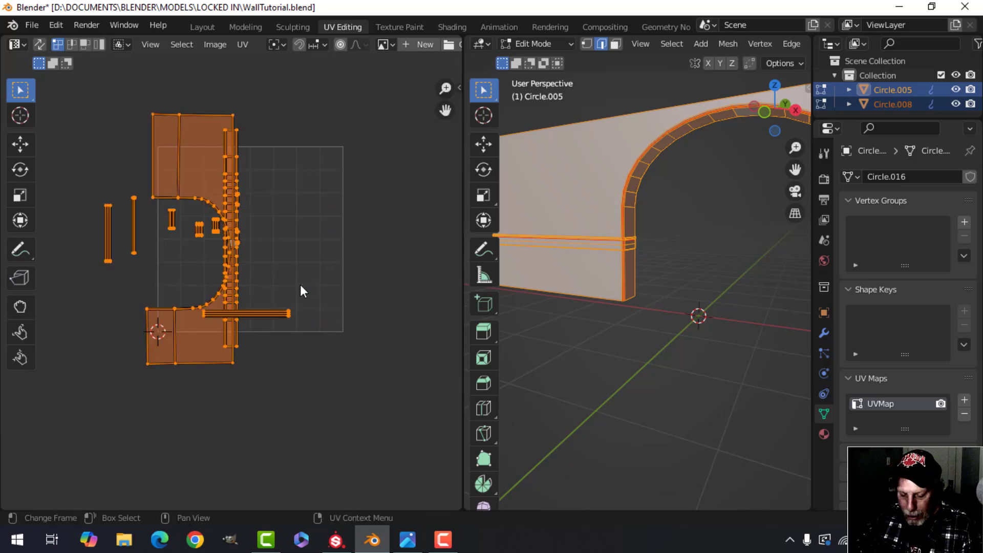
Pack all the wall and trim islands into the UV square with Blender's own Pack Islands
{"action": "left_click", "coordinate": [243, 44]}
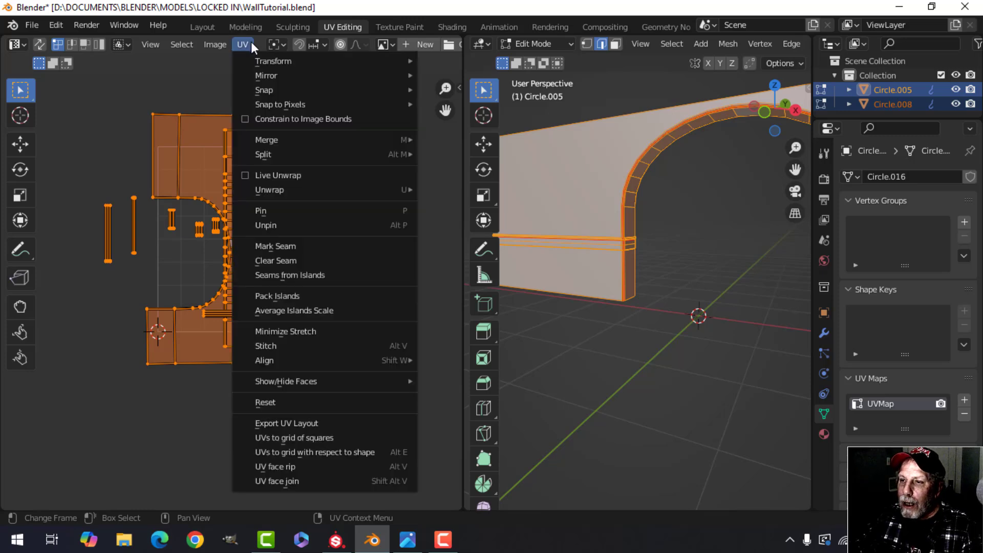
{"action": "left_click", "coordinate": [297, 294]}
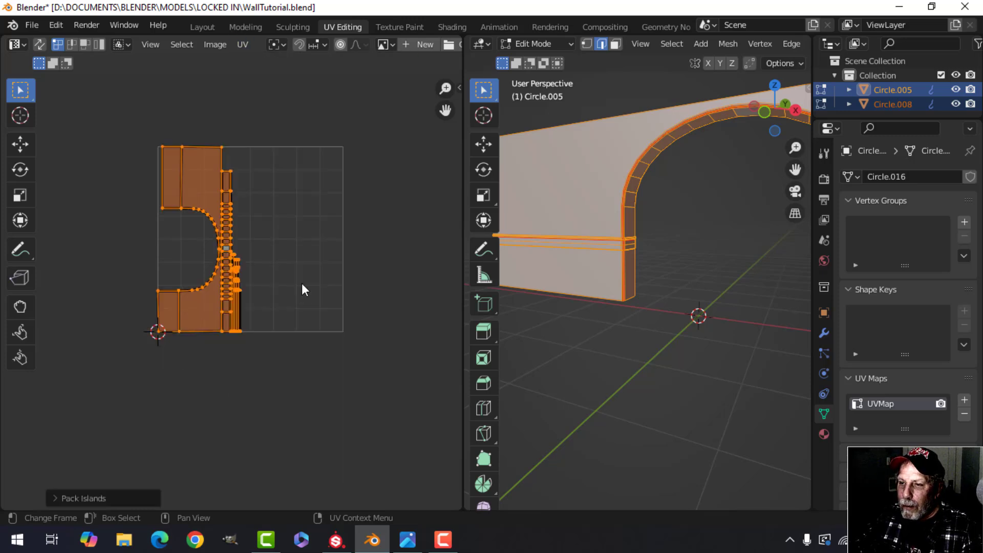
{"action": "scroll", "coordinate": [292, 282], "scroll_direction": "up", "scroll_amount": 3}
Select the linked arch strip and trim islands and move them away from the wall island
{"action": "left_click", "coordinate": [284, 343]}
{"action": "left_click_drag", "start_coordinate": [286, 372], "coordinate": [222, 217]}
{"action": "key", "text": "ctrl+l"}
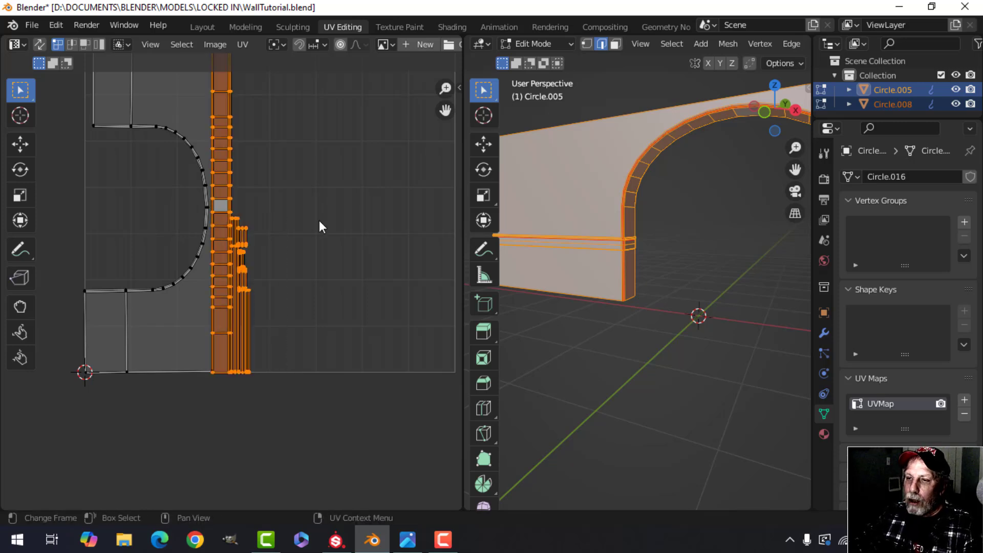
{"action": "scroll", "coordinate": [318, 220], "scroll_direction": "down", "scroll_amount": 3}
{"action": "scroll", "coordinate": [319, 229], "scroll_direction": "up", "scroll_amount": 1}
{"action": "key", "text": "g"}
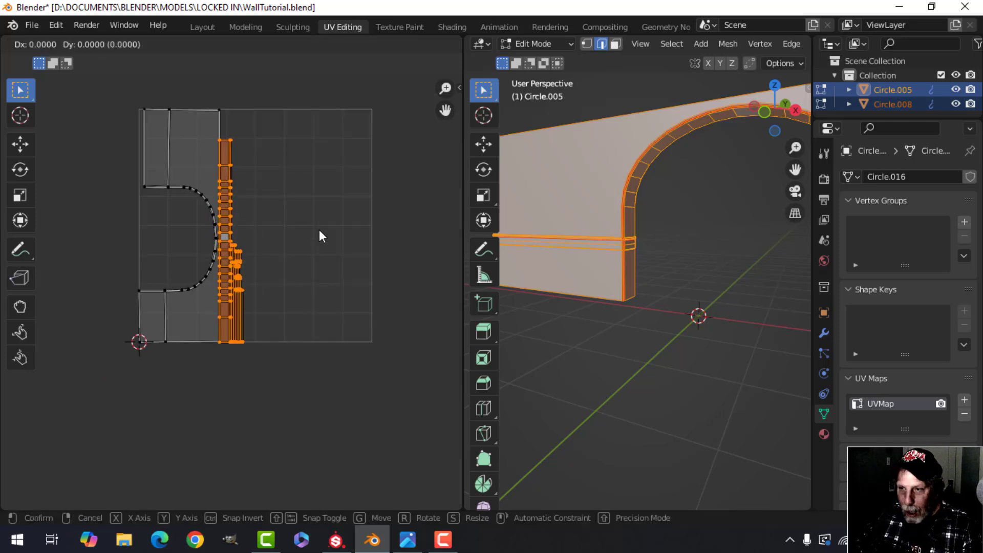
{"action": "left_click", "coordinate": [338, 234]}
Select the whole arch strip island and shift it along X towards the wall, leaving a gap before the trim islands
{"action": "scroll", "coordinate": [310, 245], "scroll_direction": "up", "scroll_amount": 2}
{"action": "left_click", "coordinate": [235, 113]}
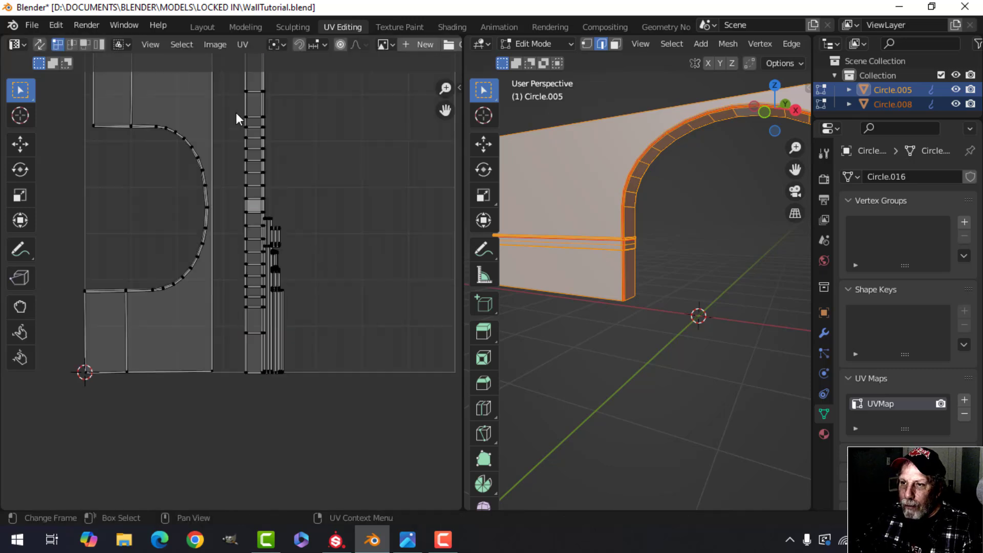
{"action": "left_click_drag", "start_coordinate": [236, 113], "coordinate": [276, 178]}
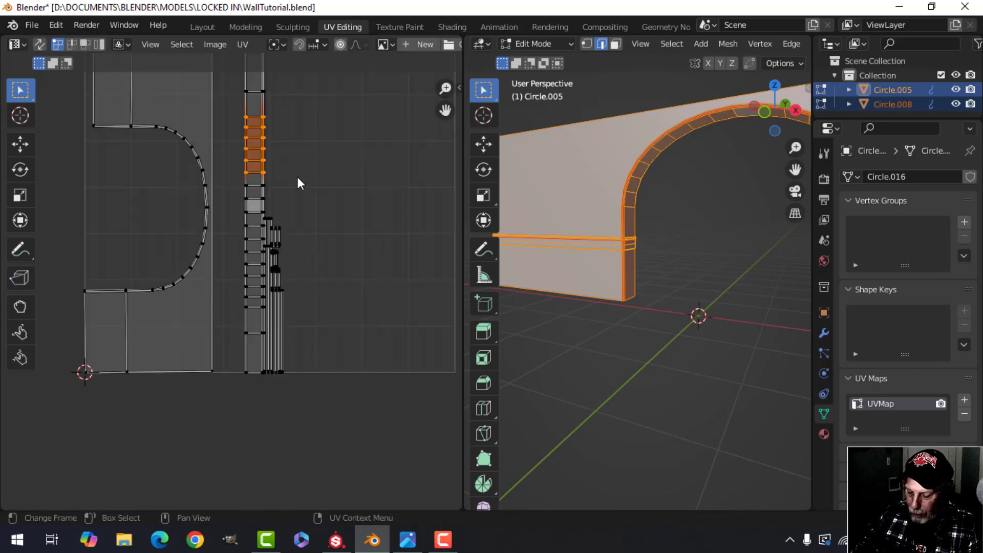
{"action": "key", "text": "ctrl+l"}
{"action": "key", "text": "g"}
{"action": "key", "text": "x"}
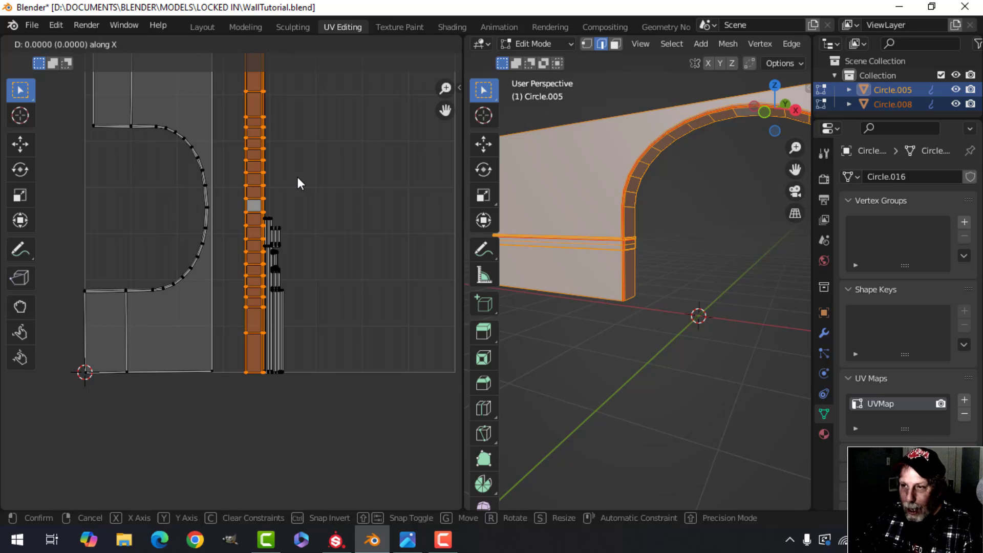
{"action": "left_click", "coordinate": [281, 177]}
Select the group of narrow trim islands in the UV editor and clear the selection again
{"action": "left_click_drag", "start_coordinate": [263, 202], "coordinate": [315, 401]}
{"action": "scroll", "coordinate": [353, 317], "scroll_direction": "up", "scroll_amount": 1}
{"action": "scroll", "coordinate": [351, 315], "scroll_direction": "down", "scroll_amount": 3}
{"action": "left_click", "coordinate": [341, 277]}
{"action": "middle_click_drag", "start_coordinate": [327, 255], "coordinate": [326, 249]}
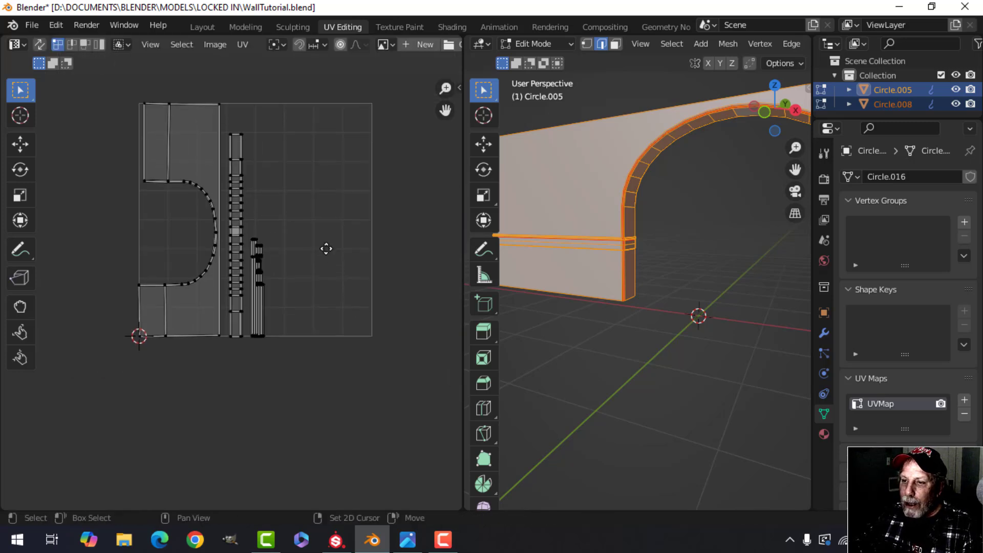
{"action": "left_click_drag", "start_coordinate": [250, 221], "coordinate": [298, 385]}
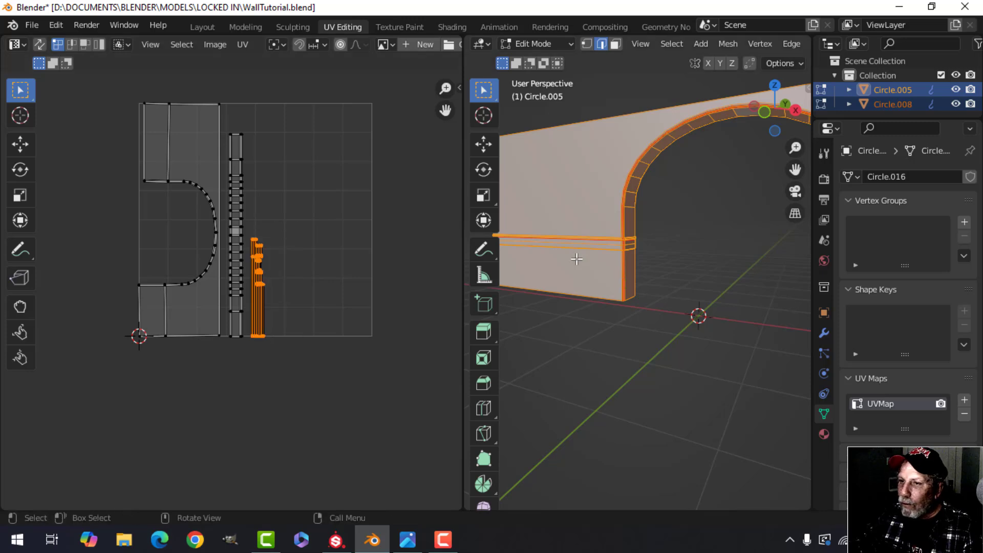
{"action": "key", "text": "alt+a"}
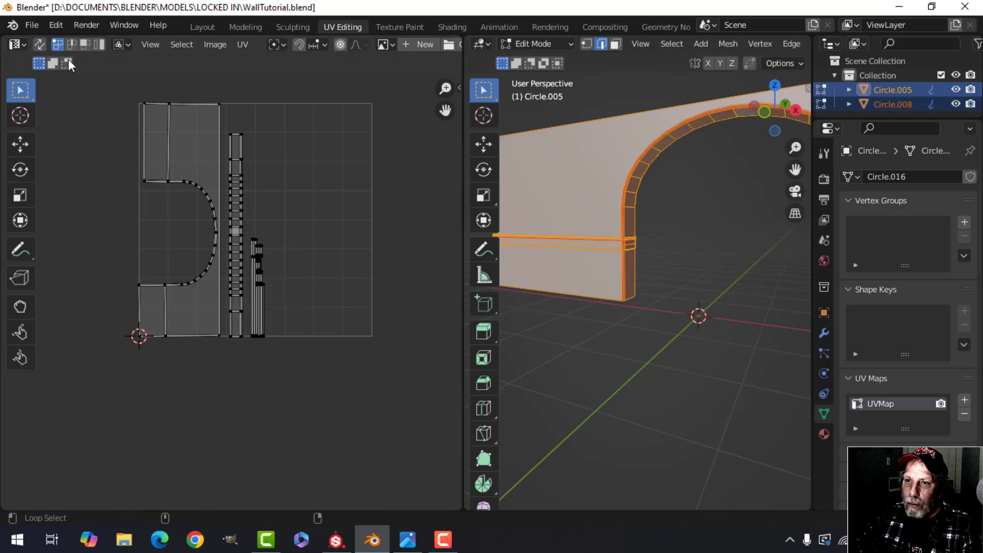
Turn on UV Sync Selection and select only the group of narrow trim islands beside the arch strip
{"action": "left_click", "coordinate": [40, 45]}
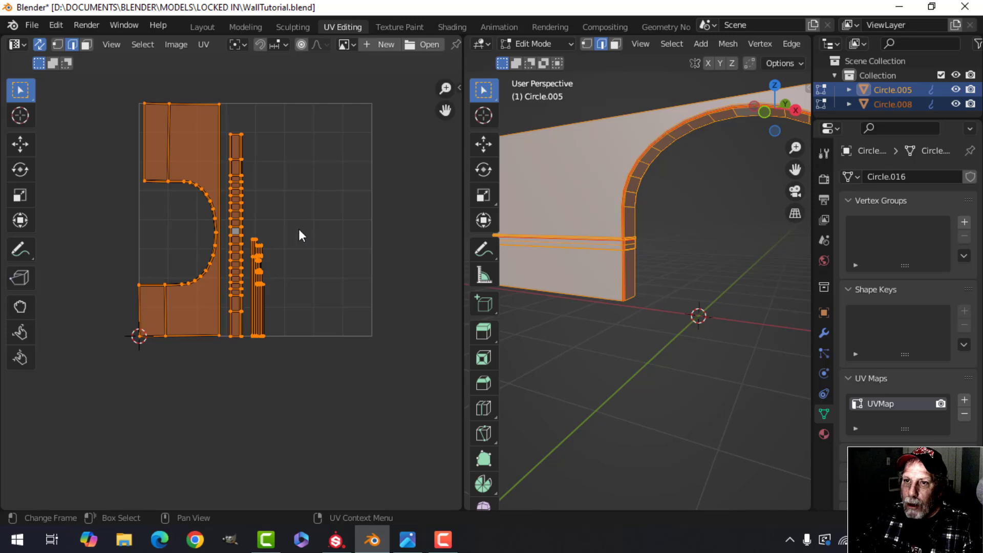
{"action": "key", "text": "alt+a"}
{"action": "left_click_drag", "start_coordinate": [245, 218], "coordinate": [298, 384]}
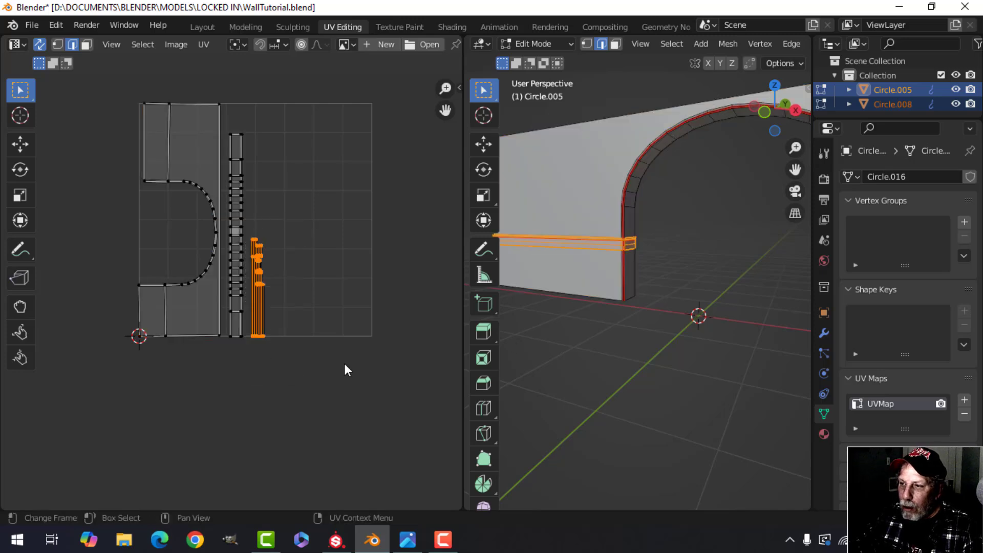
Check the selected trim faces on the model and move their islands up and right into the UV square's empty area
{"action": "middle_click_drag", "start_coordinate": [678, 292], "coordinate": [623, 282]}
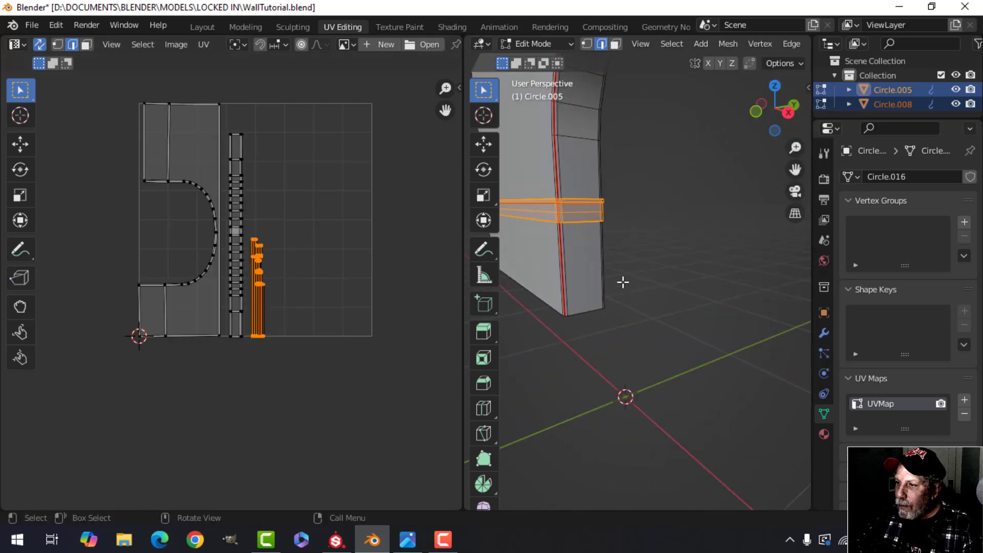
{"action": "scroll", "coordinate": [236, 272], "scroll_direction": "up", "scroll_amount": 3}
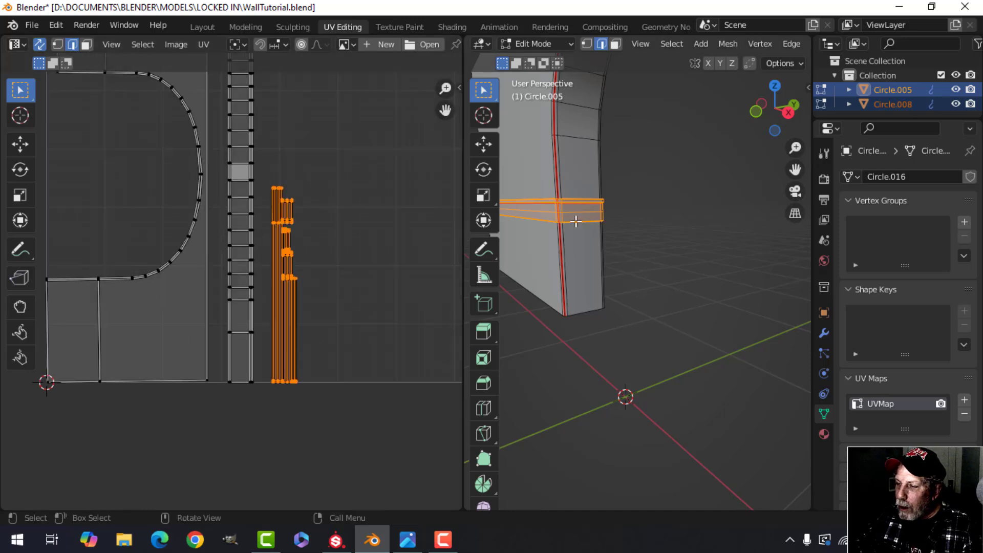
{"action": "middle_click_drag", "start_coordinate": [588, 211], "coordinate": [582, 213]}
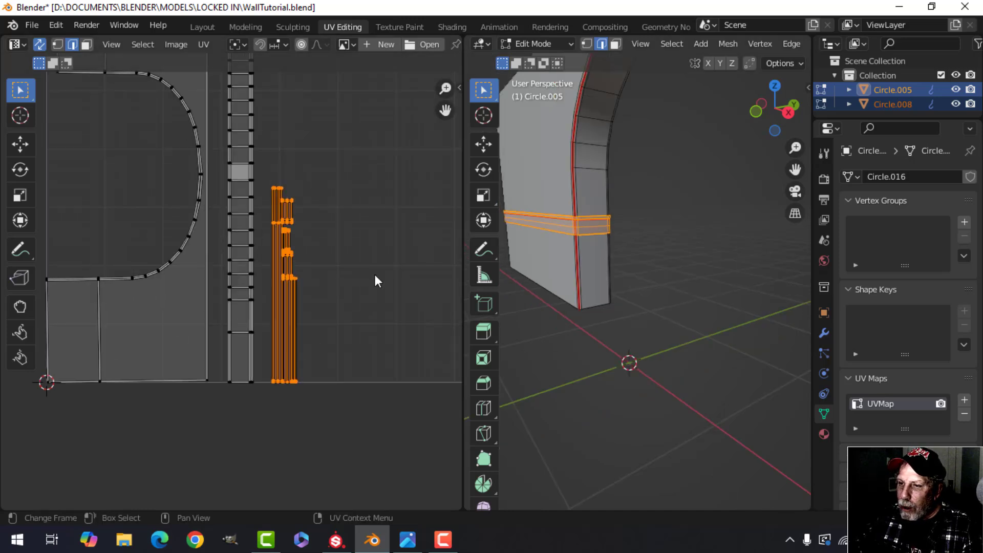
{"action": "scroll", "coordinate": [363, 279], "scroll_direction": "up", "scroll_amount": 1}
{"action": "scroll", "coordinate": [298, 252], "scroll_direction": "down", "scroll_amount": 4}
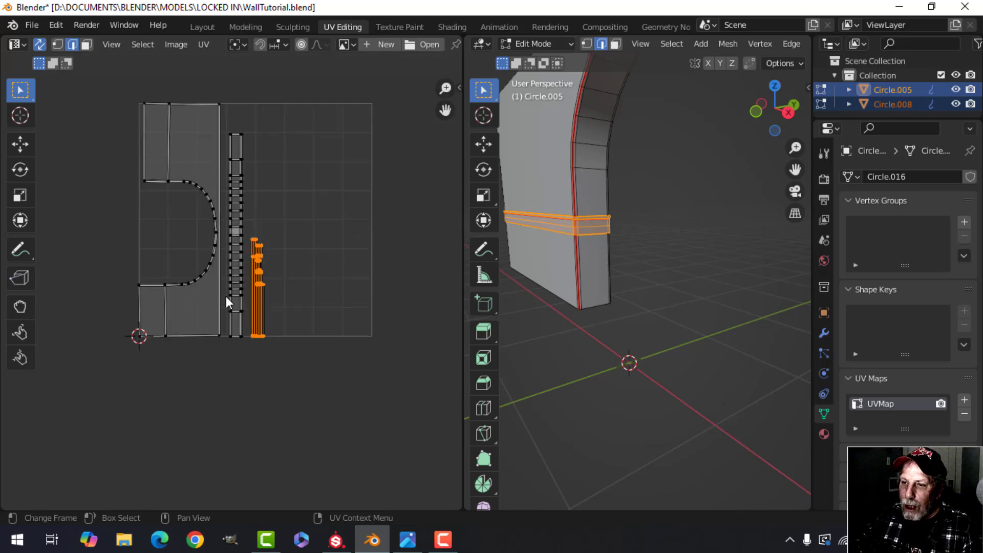
{"action": "key", "text": "g"}
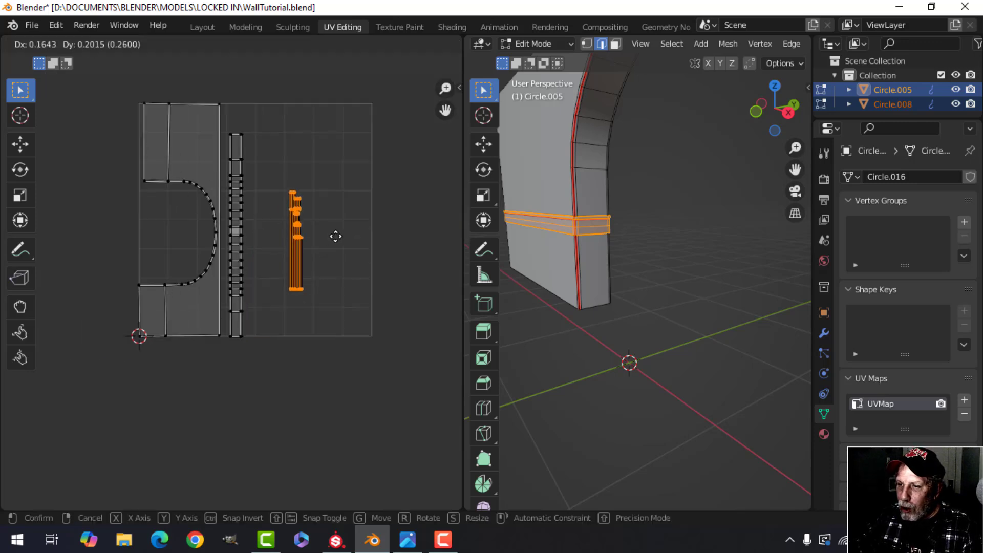
{"action": "left_click", "coordinate": [339, 224]}
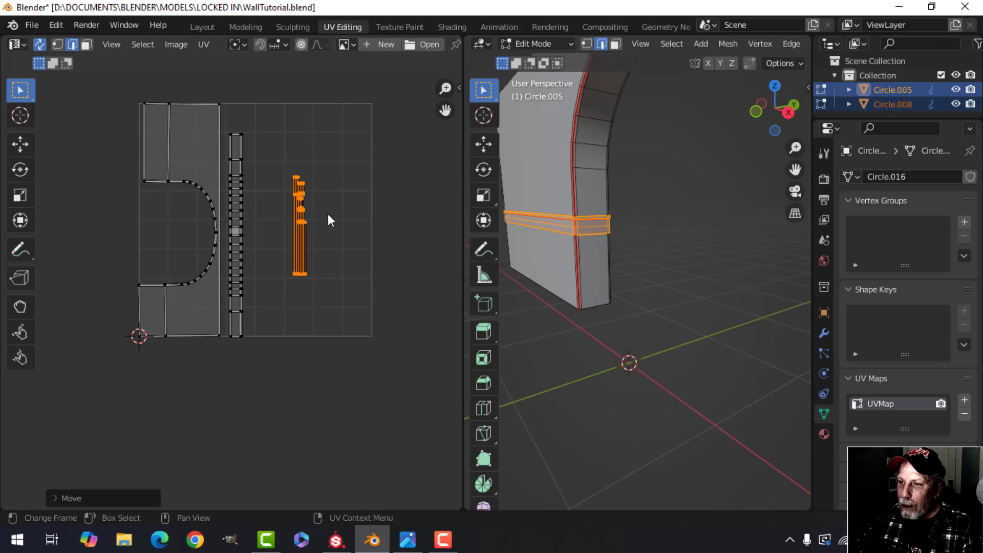
Scale the group of selected trim islands up to about 2.24 times and shift it slightly up and towards the arch strip
{"action": "key", "text": "s"}
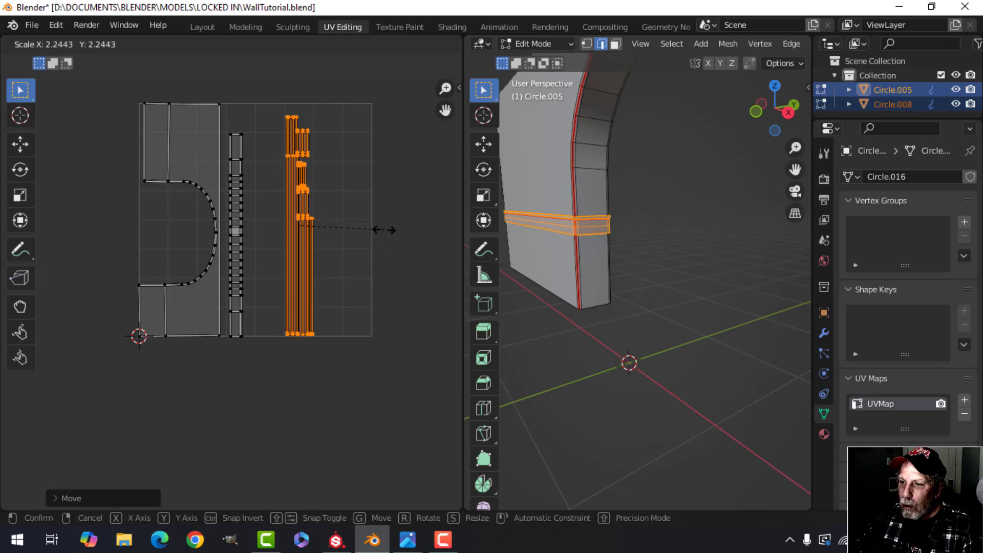
{"action": "left_click", "coordinate": [382, 229]}
{"action": "key", "text": "g"}
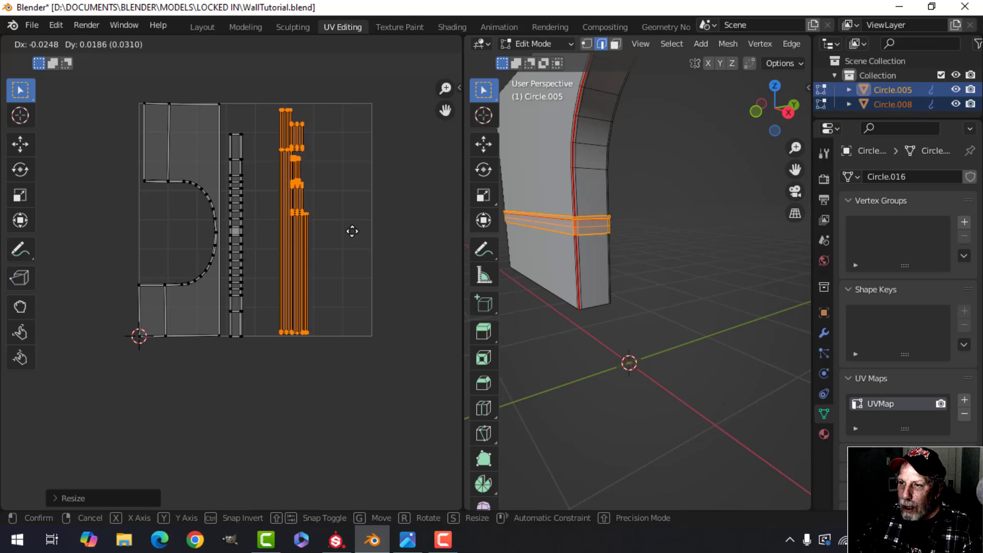
{"action": "left_click", "coordinate": [353, 232]}
{"action": "scroll", "coordinate": [359, 228], "scroll_direction": "up", "scroll_amount": 2}
{"action": "left_click", "coordinate": [367, 224]}
{"action": "middle_click_drag", "start_coordinate": [368, 223], "coordinate": [336, 281]}
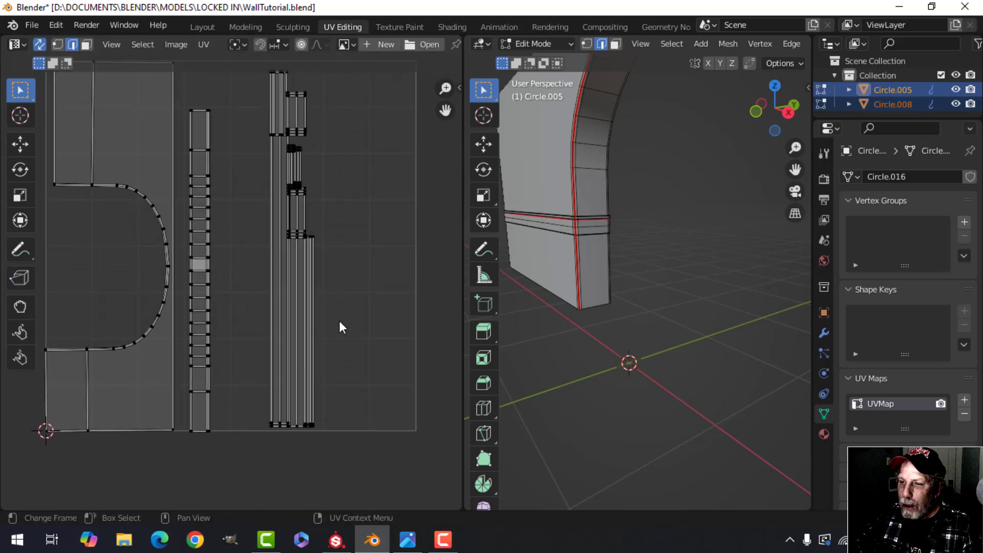
Turn off UV Sync Selection and select the entire mesh so that all UV islands are shown
{"action": "left_click_drag", "start_coordinate": [336, 334], "coordinate": [295, 96]}
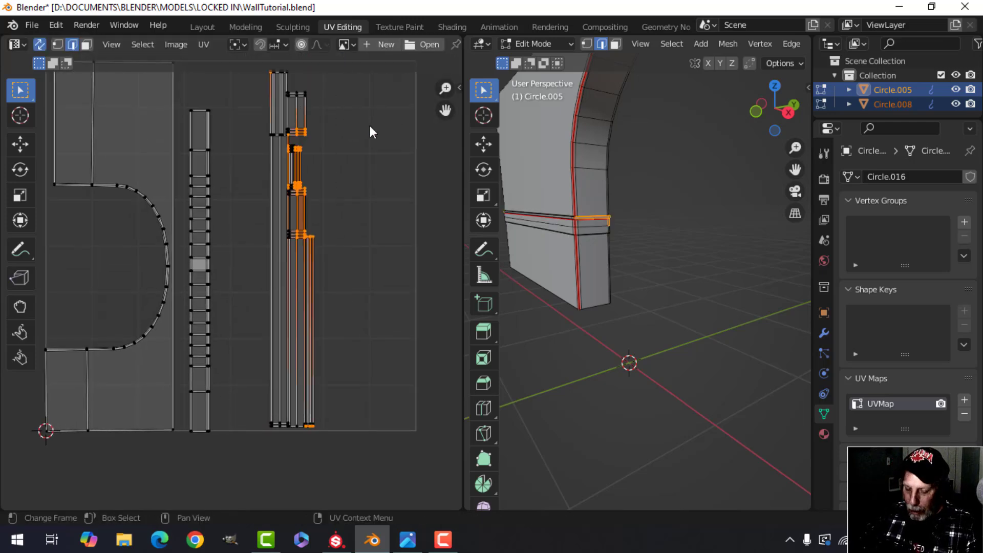
{"action": "key", "text": "alt+a"}
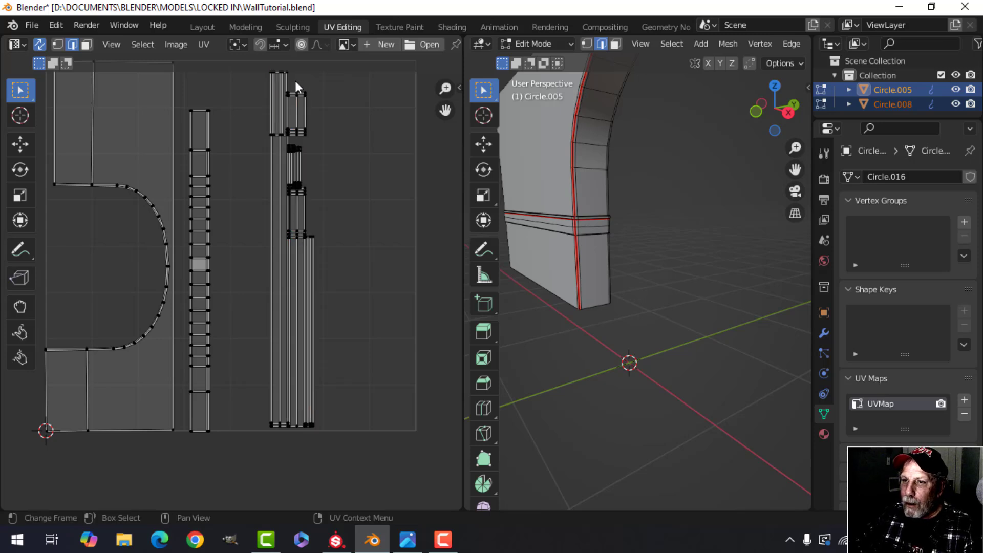
{"action": "left_click", "coordinate": [39, 44]}
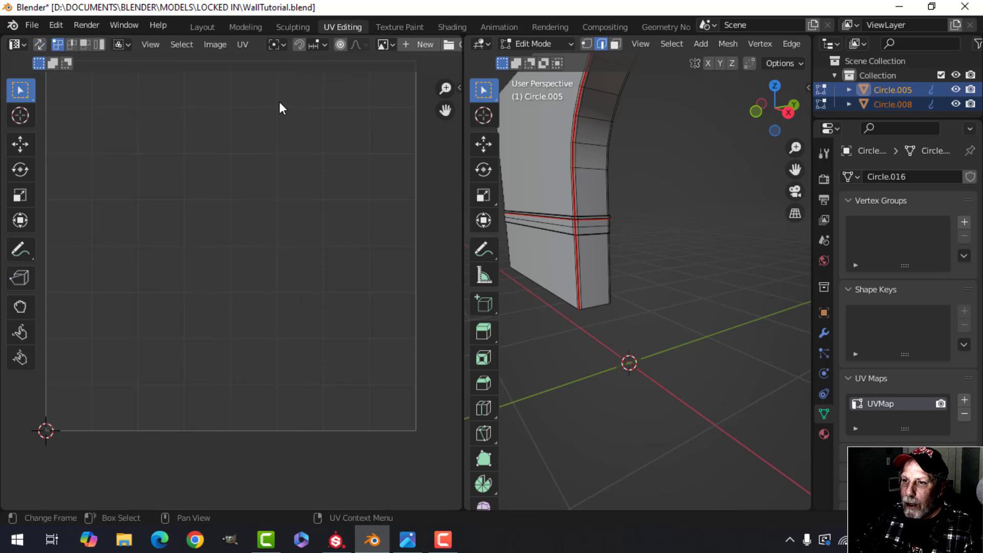
{"action": "key", "text": "a"}
Move the short, wide trim island out of the group into the empty area near the UV square's upper right
{"action": "left_click_drag", "start_coordinate": [293, 84], "coordinate": [310, 132]}
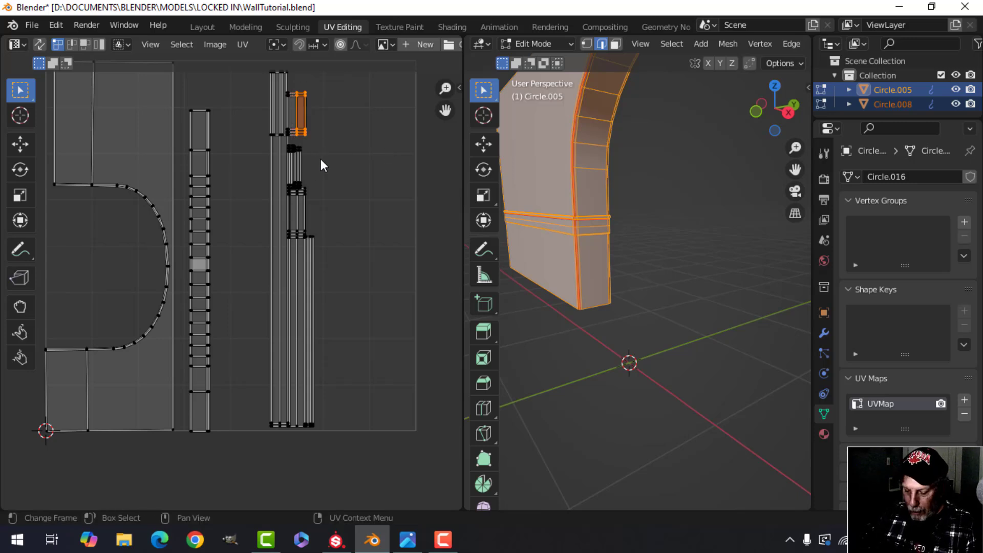
{"action": "key", "text": "g"}
{"action": "left_click", "coordinate": [373, 152]}
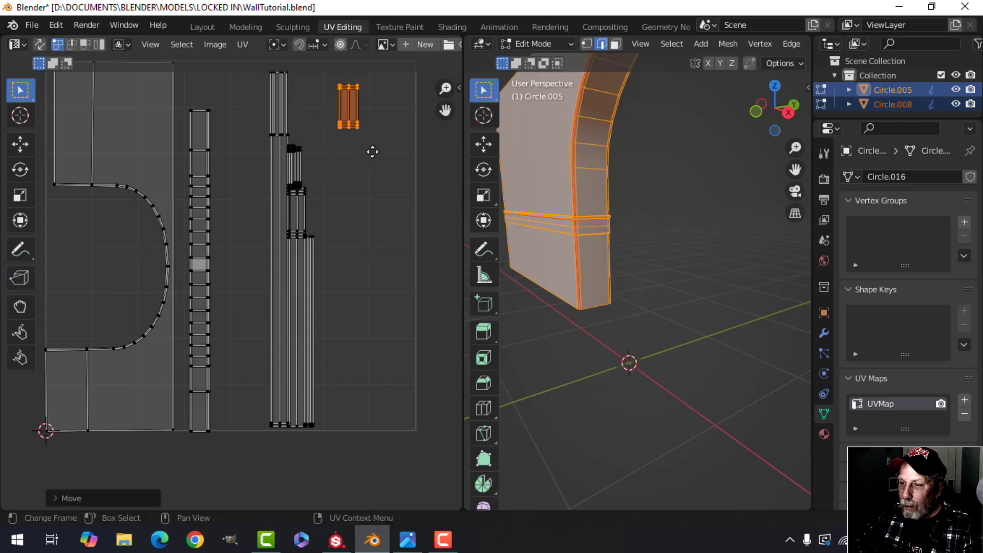
Select the whole long trim island in the middle of the group and move it into the gap beside the arch strip
{"action": "scroll", "coordinate": [347, 214], "scroll_direction": "up", "scroll_amount": 2}
{"action": "left_click_drag", "start_coordinate": [365, 188], "coordinate": [332, 135]}
{"action": "key", "text": "ctrl+l"}
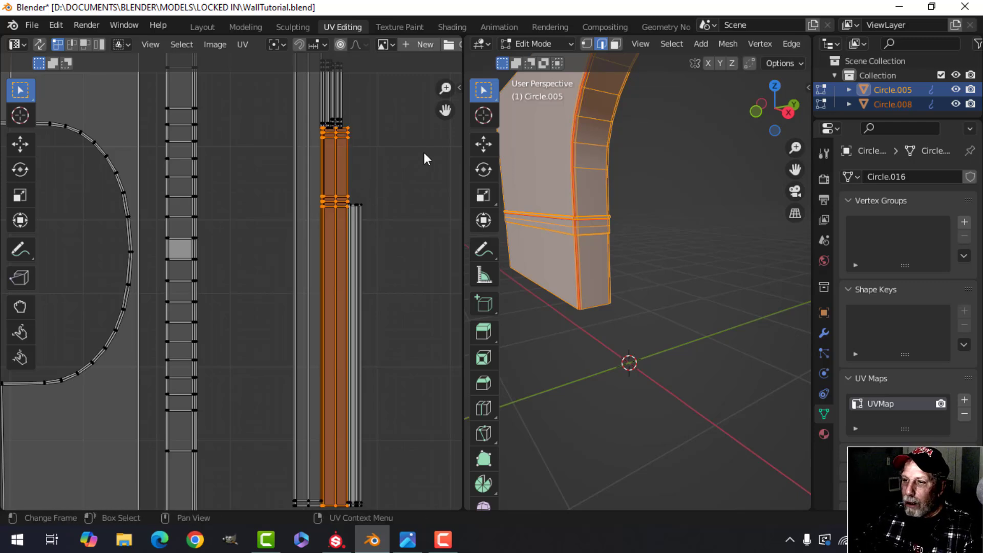
{"action": "scroll", "coordinate": [424, 152], "scroll_direction": "down", "scroll_amount": 3}
{"action": "key", "text": "g"}
{"action": "left_click", "coordinate": [315, 203]}
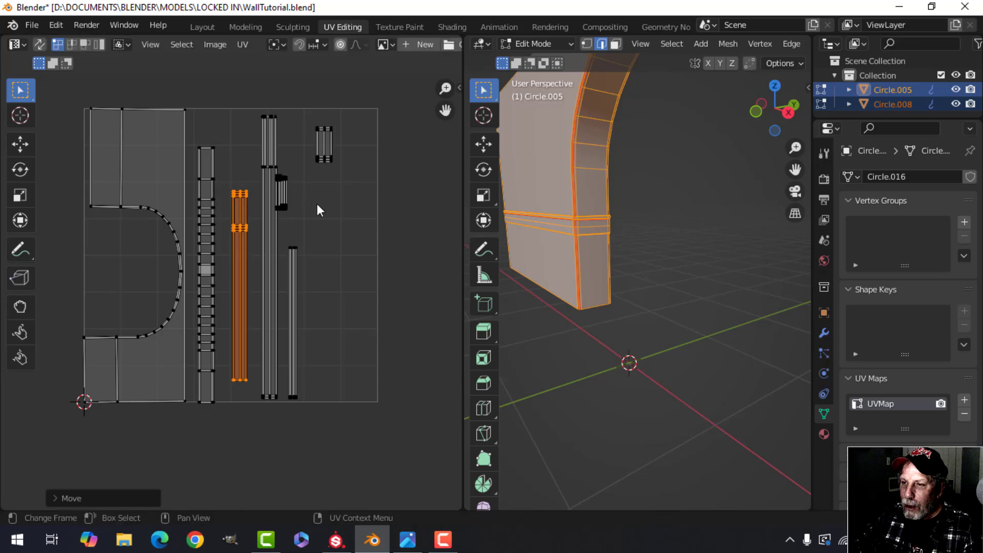
Move the small, dense trim islands away from the long strips to below the short, wide island, and clear the selection
{"action": "left_click_drag", "start_coordinate": [301, 221], "coordinate": [286, 170]}
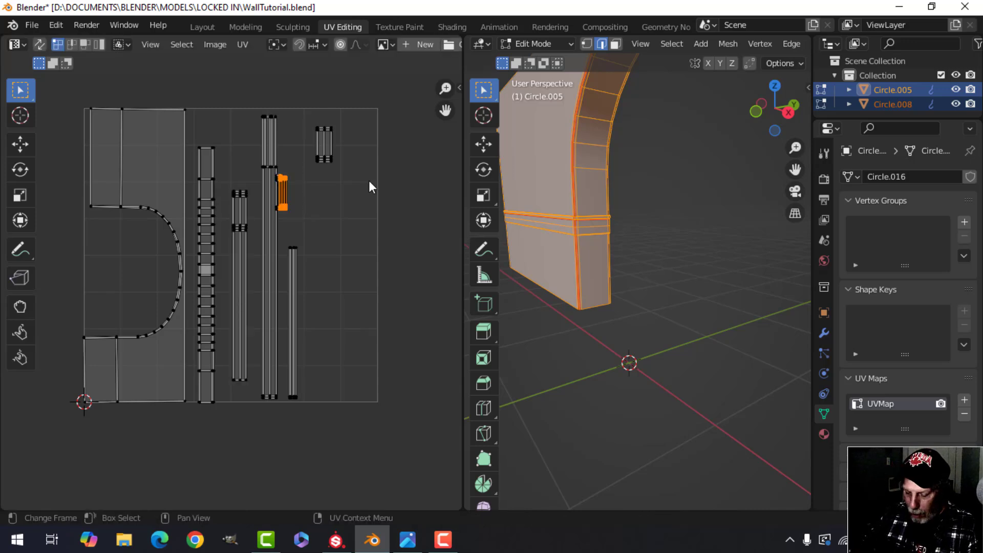
{"action": "key", "text": "ctrl+l"}
{"action": "key", "text": "g"}
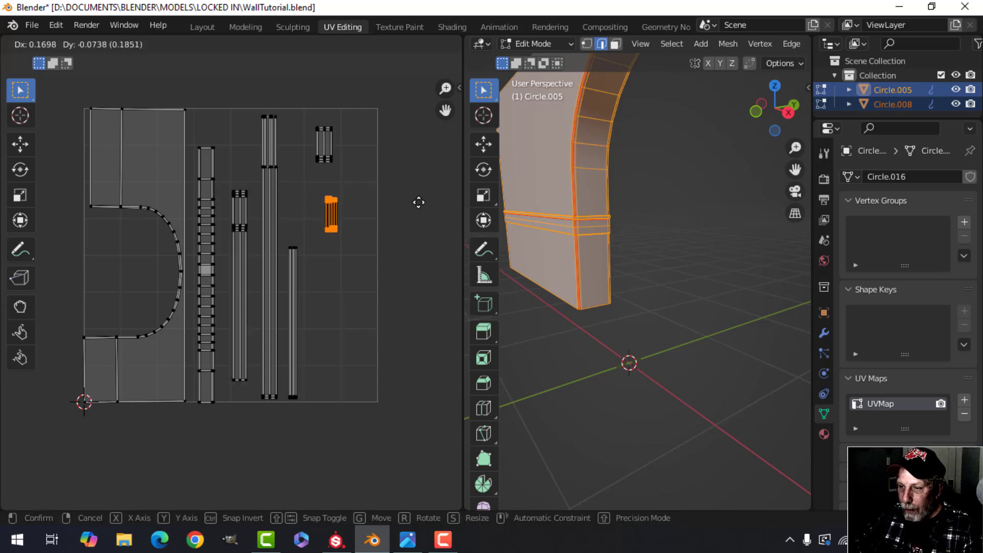
{"action": "left_click", "coordinate": [419, 203]}
{"action": "key", "text": "alt+a"}
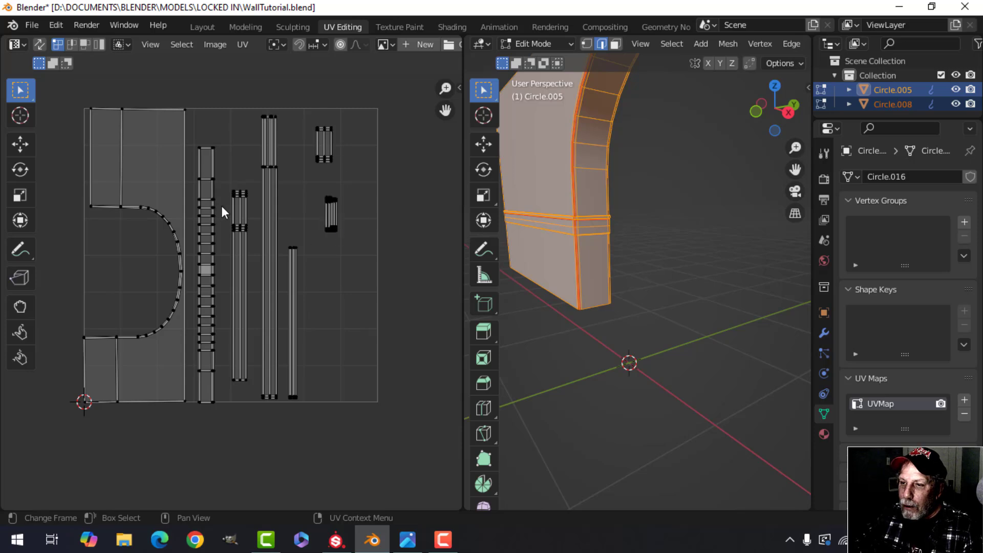
Enlarge the long trim island beside the arch strip and move it up and closer to the strip
{"action": "left_click_drag", "start_coordinate": [226, 174], "coordinate": [252, 253]}
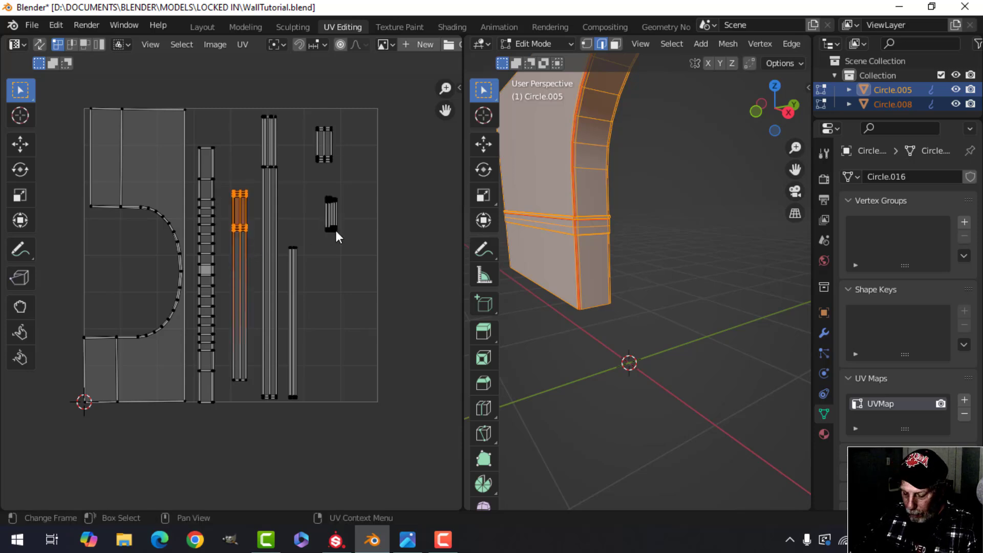
{"action": "key", "text": "ctrl+l"}
{"action": "key", "text": "s"}
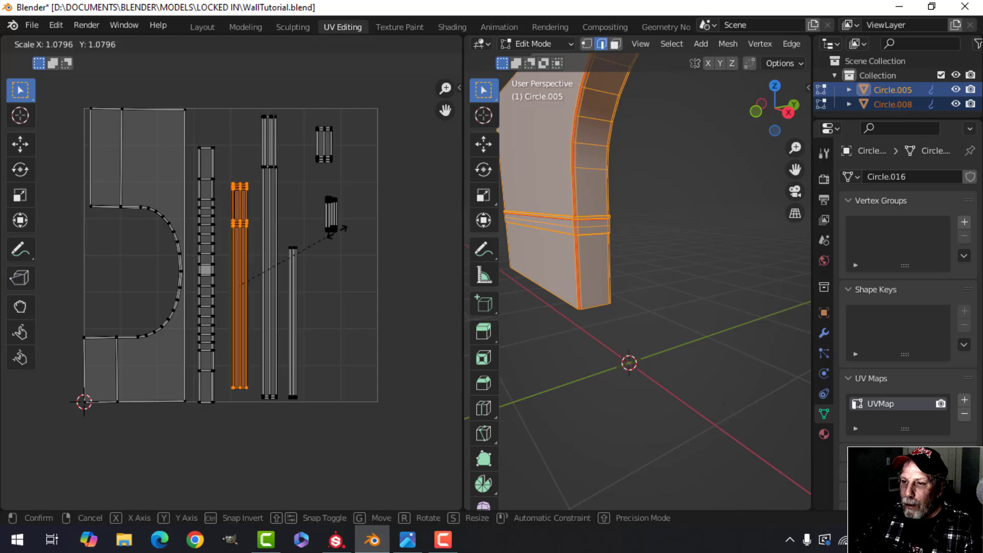
{"action": "left_click", "coordinate": [365, 231]}
{"action": "key", "text": "g"}
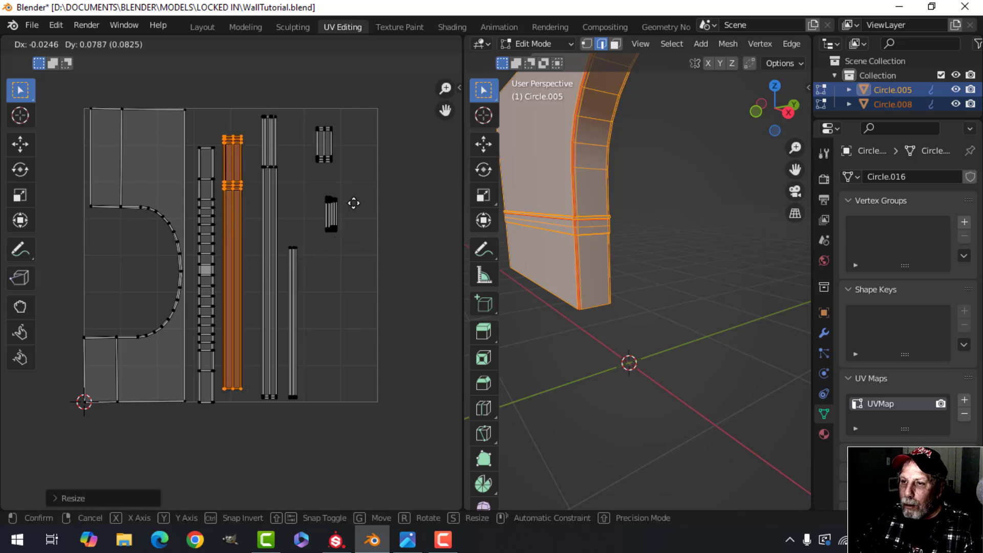
{"action": "left_click", "coordinate": [351, 202]}
{"action": "left_click", "coordinate": [315, 262]}
Enlarge the narrow trim island farthest from the arch strip and move it up beside the tallest trim island
{"action": "left_click_drag", "start_coordinate": [290, 236], "coordinate": [307, 418]}
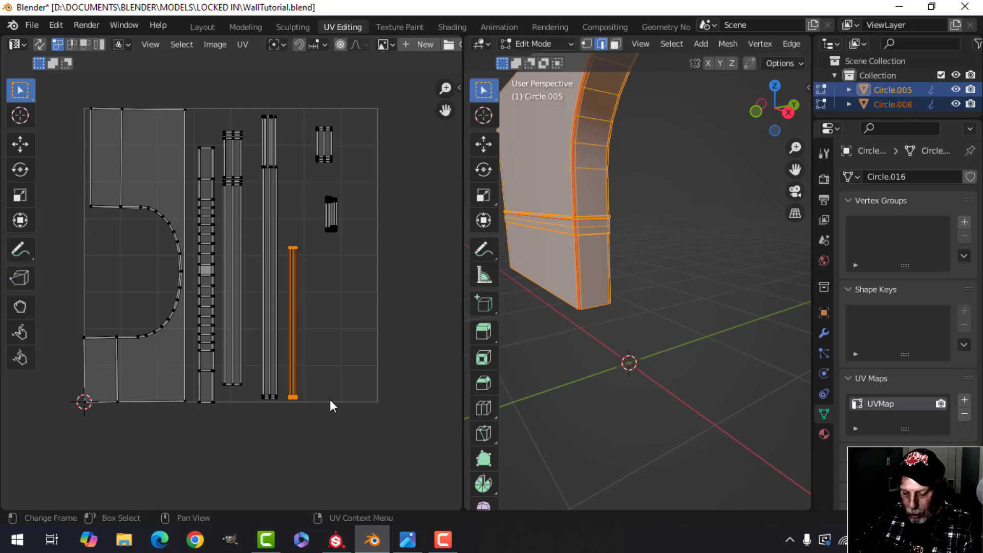
{"action": "key", "text": "s"}
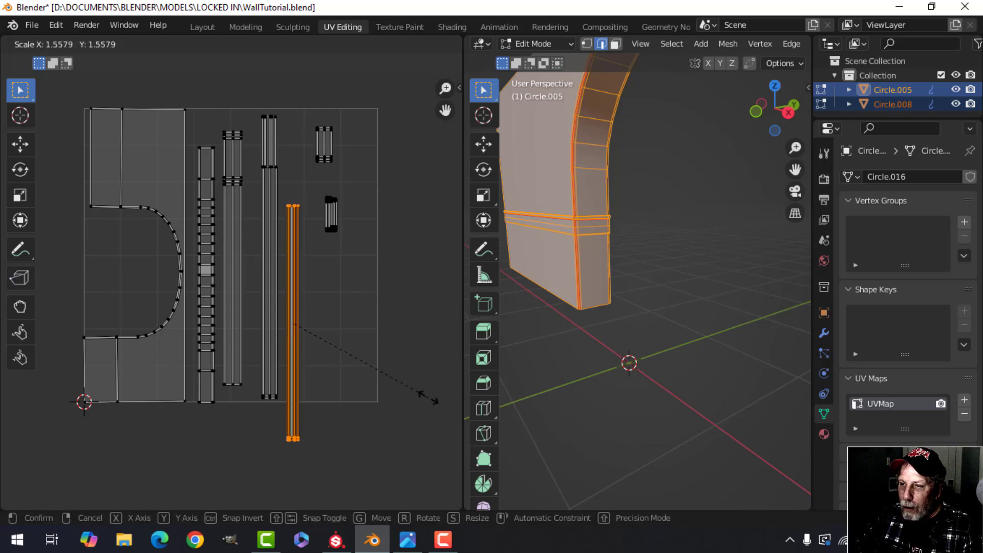
{"action": "left_click", "coordinate": [451, 393]}
{"action": "key", "text": "g"}
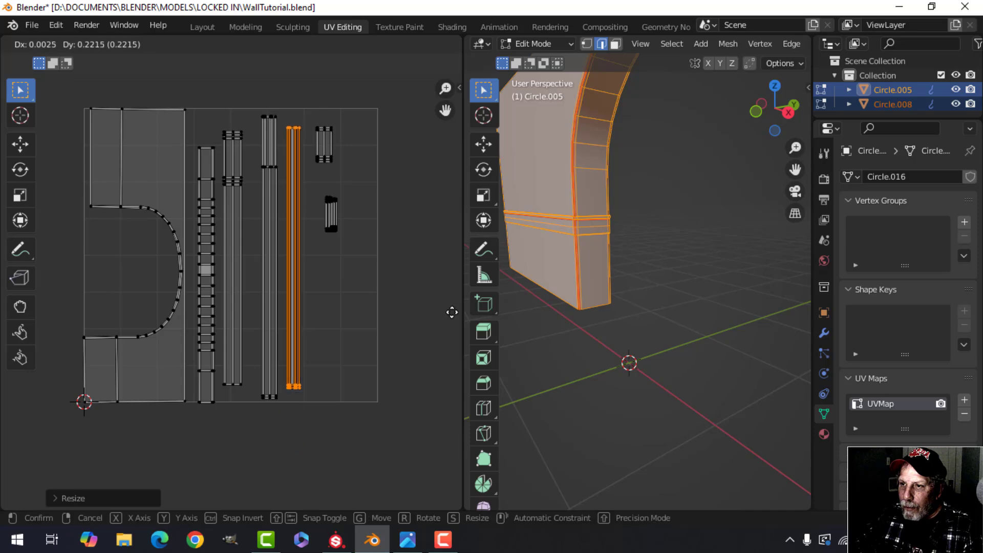
{"action": "left_click", "coordinate": [444, 320]}
Scale the short islands in the empty area up together to about 2.28 times and move them down inside the UV square
{"action": "left_click_drag", "start_coordinate": [313, 112], "coordinate": [361, 254]}
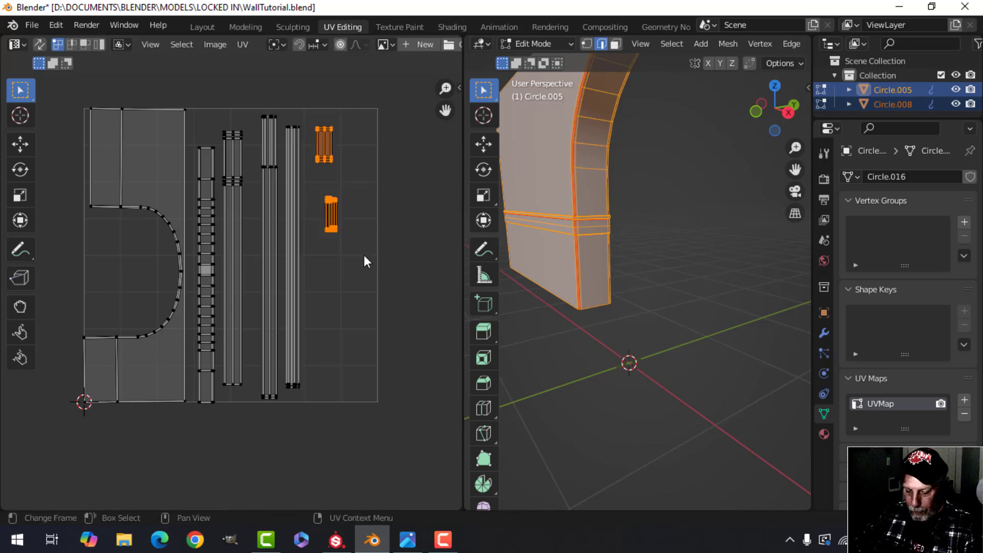
{"action": "key", "text": "s"}
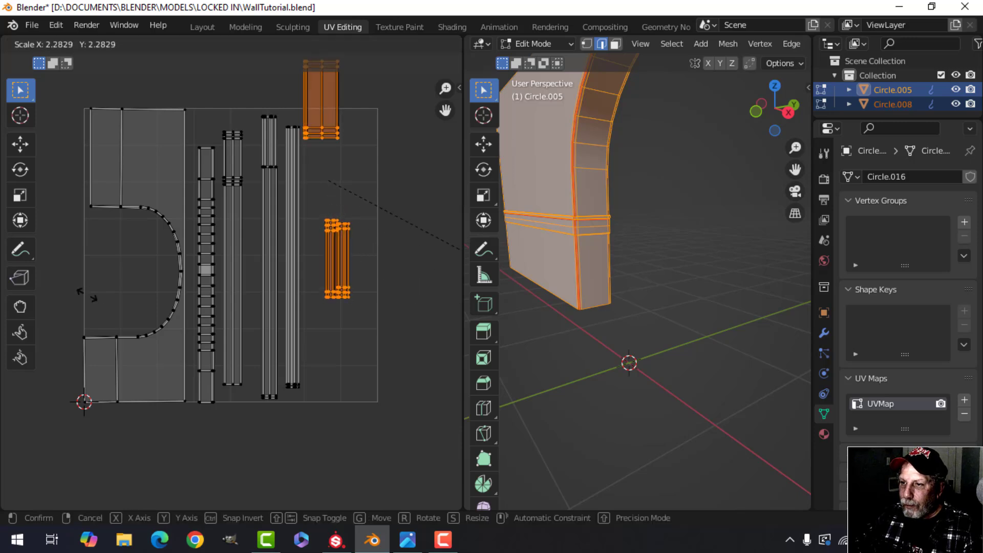
{"action": "left_click", "coordinate": [458, 341]}
{"action": "key", "text": "g"}
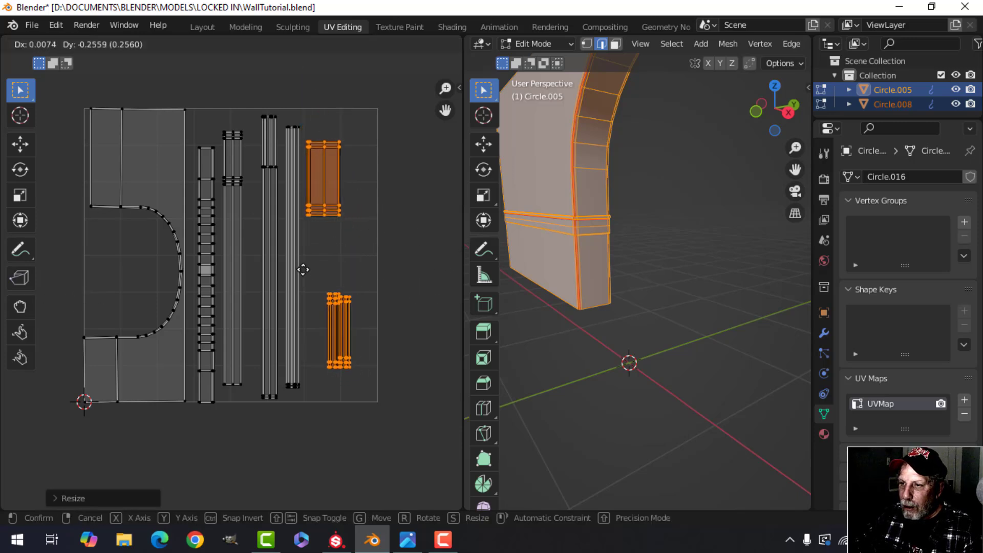
{"action": "left_click", "coordinate": [307, 274]}
Enlarge only the lower dense pair of trim islands, shift it slightly up and right, and clear the selection
{"action": "left_click_drag", "start_coordinate": [307, 252], "coordinate": [374, 393]}
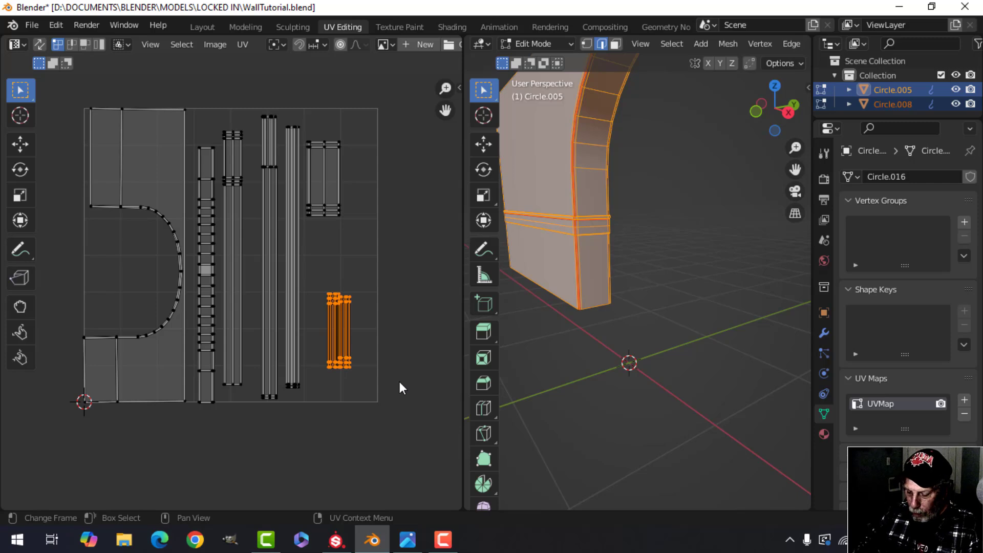
{"action": "key", "text": "s"}
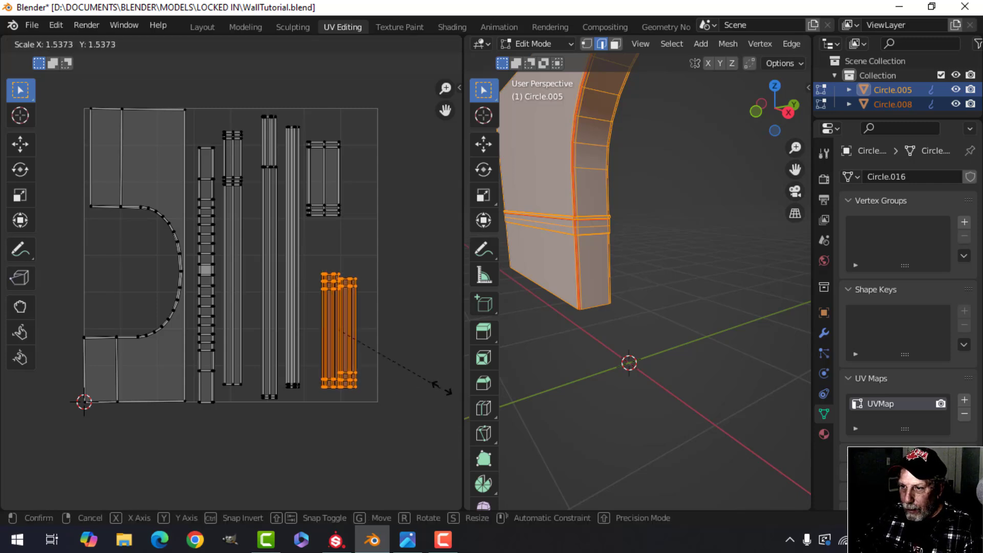
{"action": "left_click", "coordinate": [14, 380]}
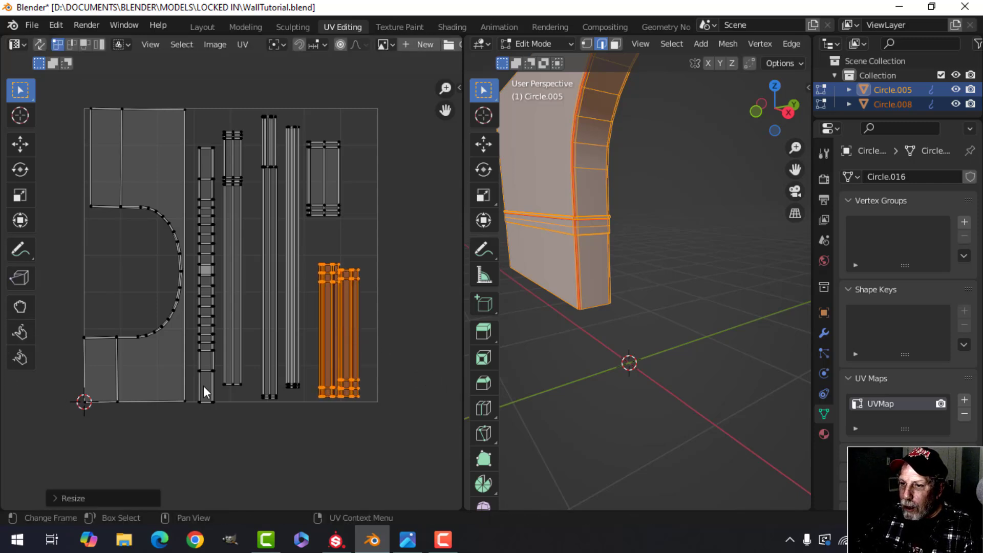
{"action": "key", "text": "g"}
{"action": "left_click", "coordinate": [331, 385]}
{"action": "left_click", "coordinate": [253, 259]}
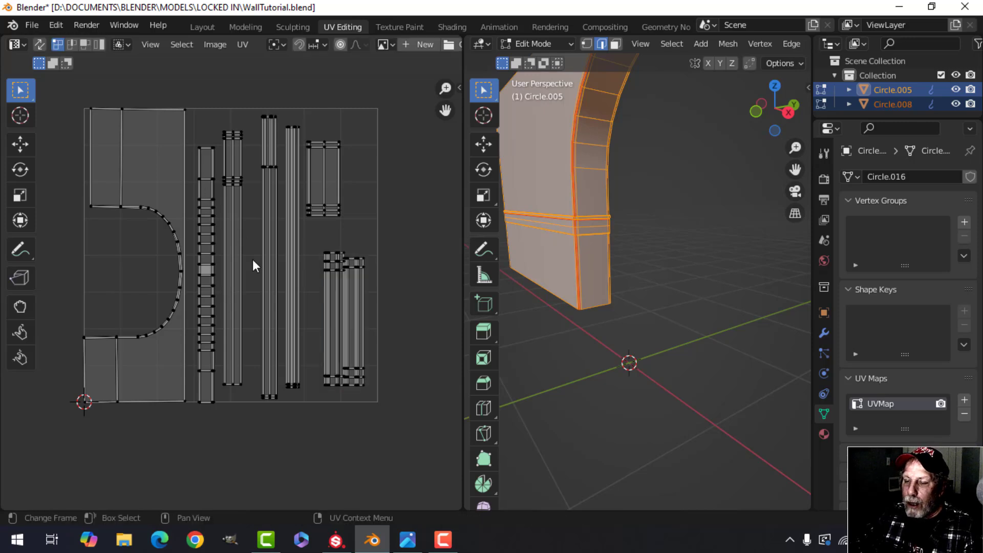
Select the whole outer island of the lower dense pair and move it outward, leaving a gap between the two
{"action": "scroll", "coordinate": [362, 361], "scroll_direction": "up", "scroll_amount": 2}
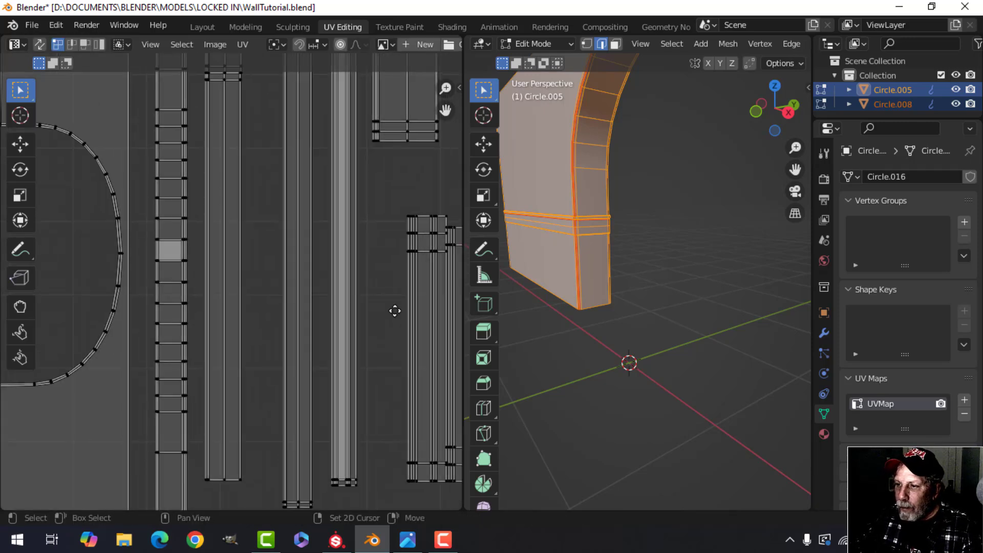
{"action": "scroll", "coordinate": [257, 331], "scroll_direction": "up", "scroll_amount": 3}
{"action": "left_click_drag", "start_coordinate": [327, 253], "coordinate": [346, 292]}
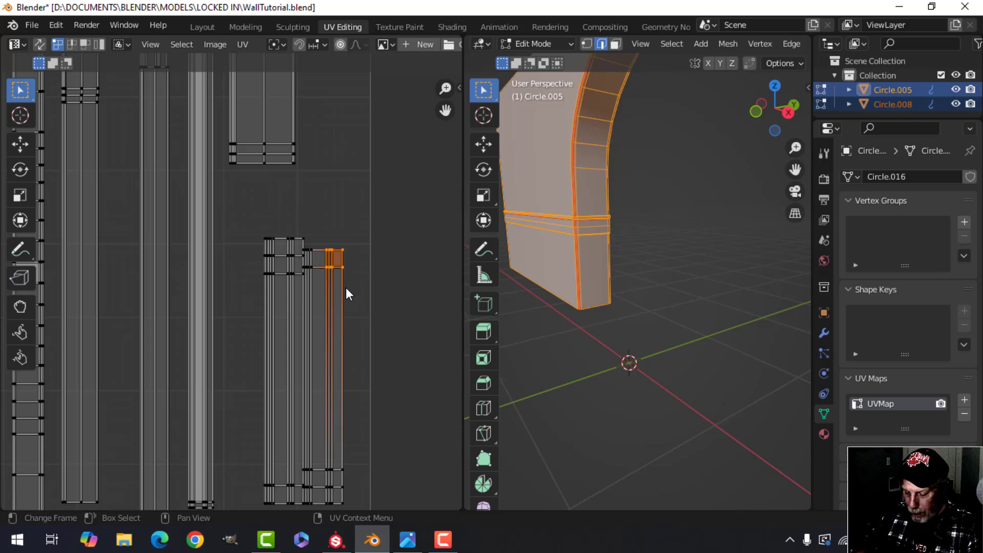
{"action": "key", "text": "l"}
{"action": "key", "text": "g"}
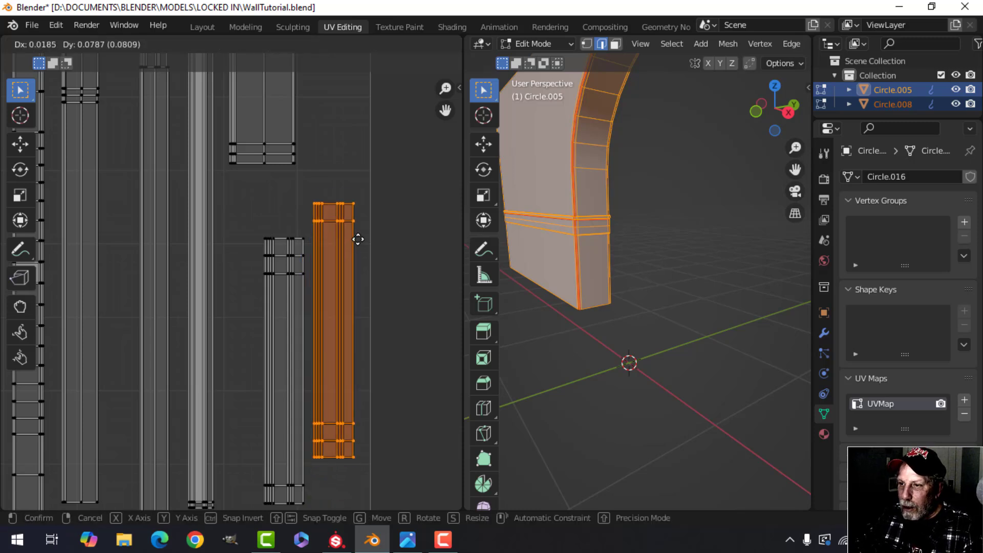
{"action": "left_click", "coordinate": [358, 280]}
Rotate the separated outer trim island 180 degrees to match the orientation of its neighbour
{"action": "middle_click_drag", "start_coordinate": [335, 396], "coordinate": [299, 331]}
{"action": "scroll", "coordinate": [321, 338], "scroll_direction": "up", "scroll_amount": 2}
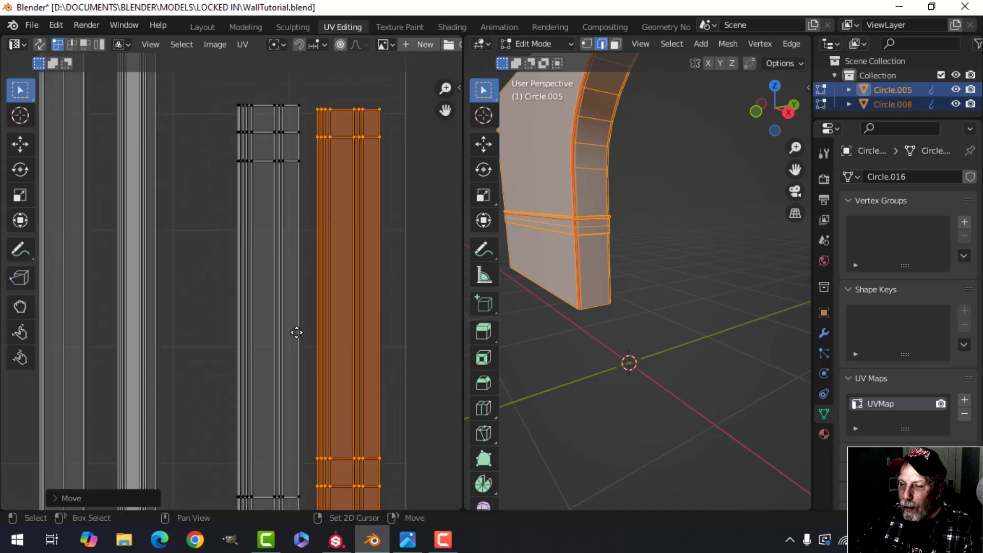
{"action": "scroll", "coordinate": [297, 331], "scroll_direction": "down", "scroll_amount": 1}
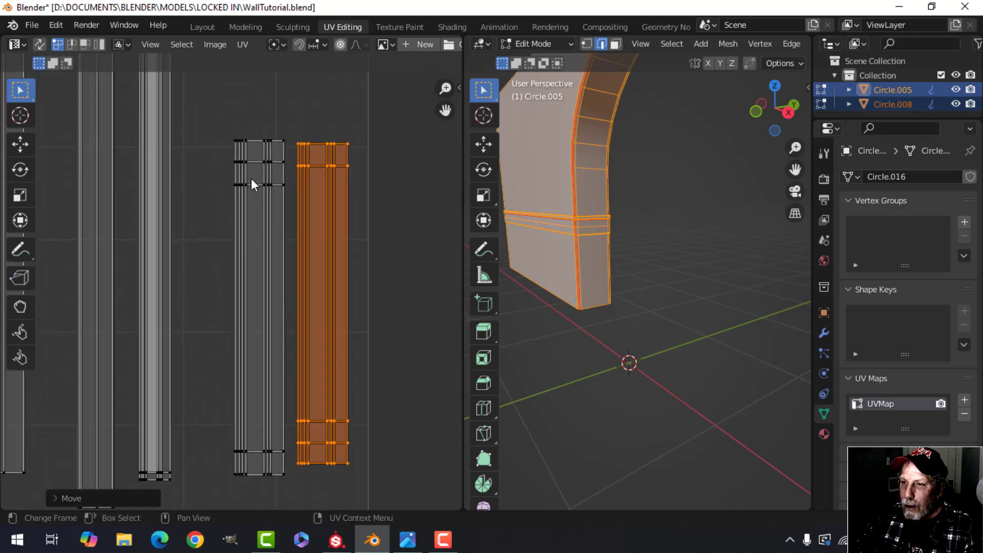
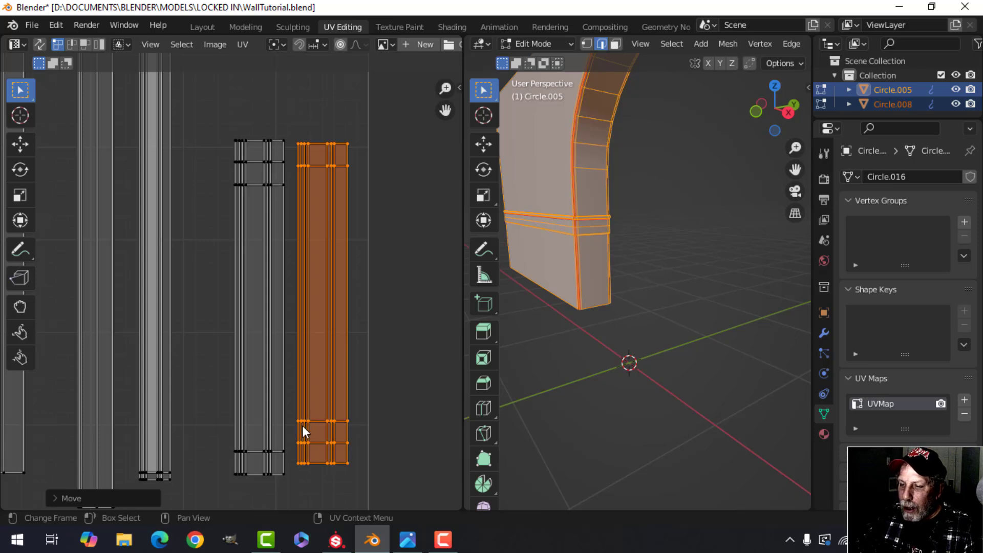
{"action": "type", "text": "r180"}
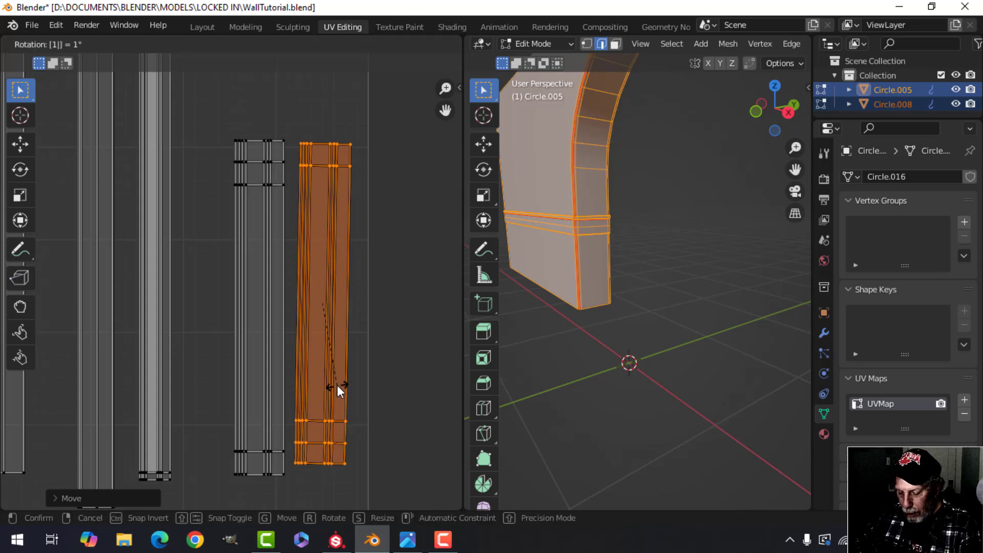
{"action": "key", "text": "Return"}
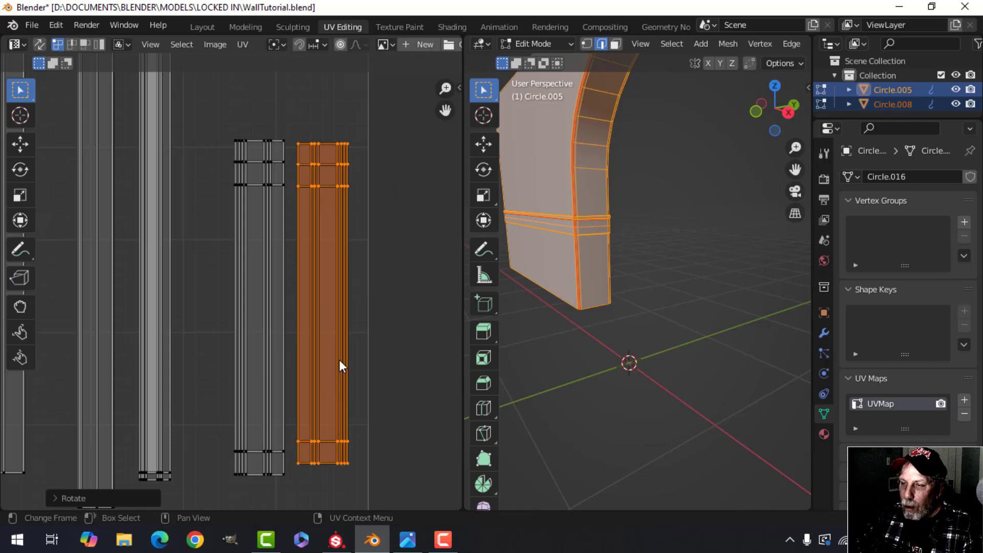
{"action": "scroll", "coordinate": [338, 340], "scroll_direction": "down", "scroll_amount": 1}
{"action": "middle_click_drag", "start_coordinate": [268, 189], "coordinate": [267, 379]}
{"action": "scroll", "coordinate": [278, 297], "scroll_direction": "down", "scroll_amount": 3}
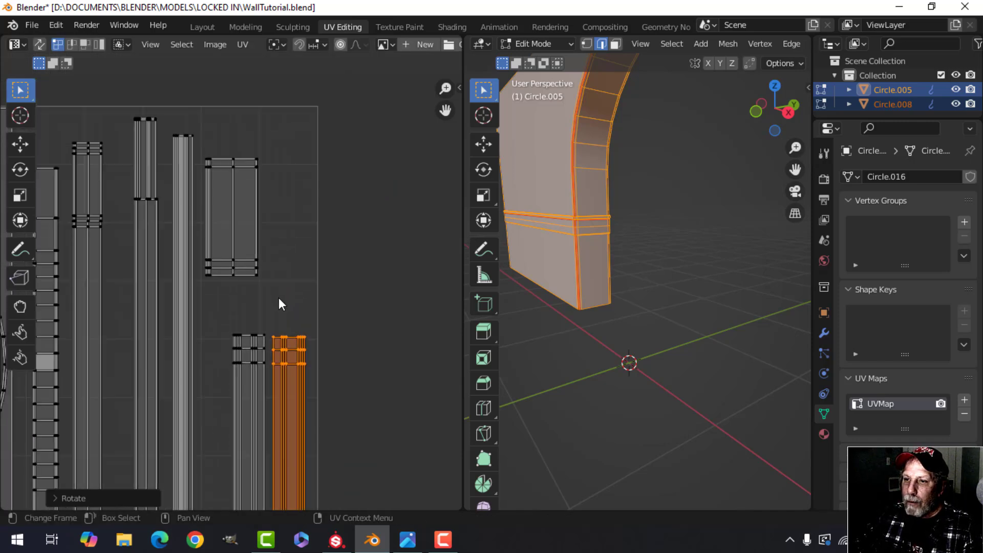
Examine the complete UV layout alongside the whole arched wall and its trim
{"action": "scroll", "coordinate": [300, 297], "scroll_direction": "down", "scroll_amount": 3}
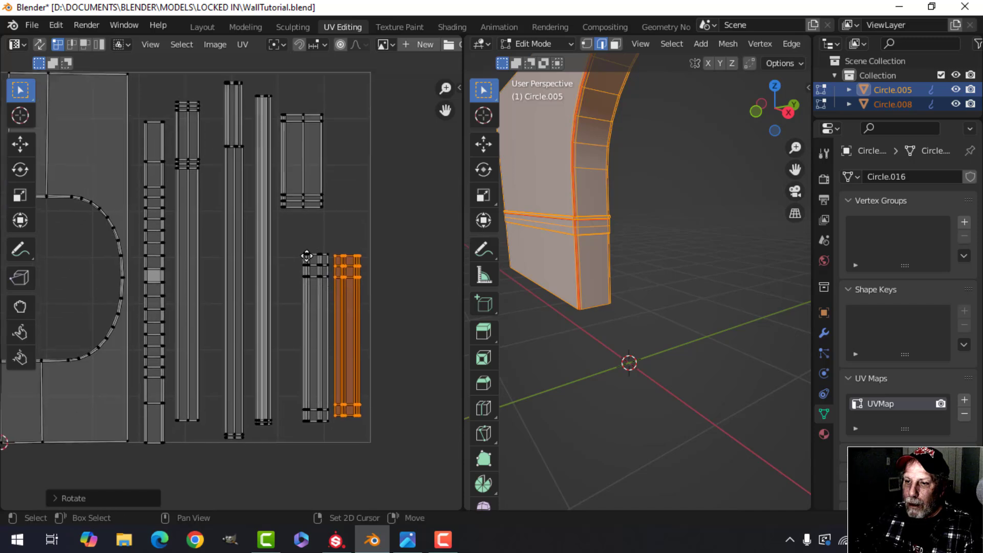
{"action": "key", "text": "Tab"}
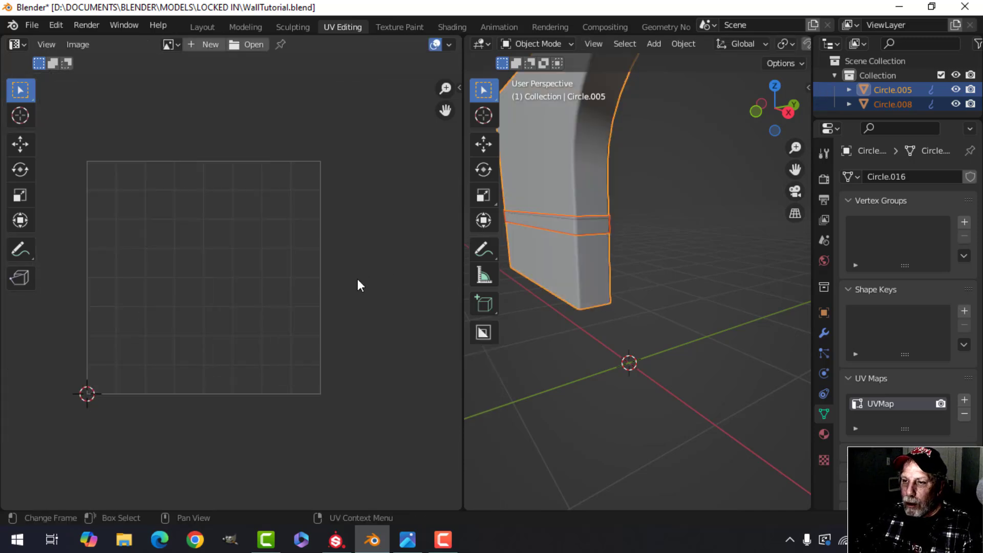
{"action": "key", "text": "Tab"}
{"action": "scroll", "coordinate": [614, 277], "scroll_direction": "down", "scroll_amount": 4}
{"action": "scroll", "coordinate": [597, 285], "scroll_direction": "up", "scroll_amount": 1}
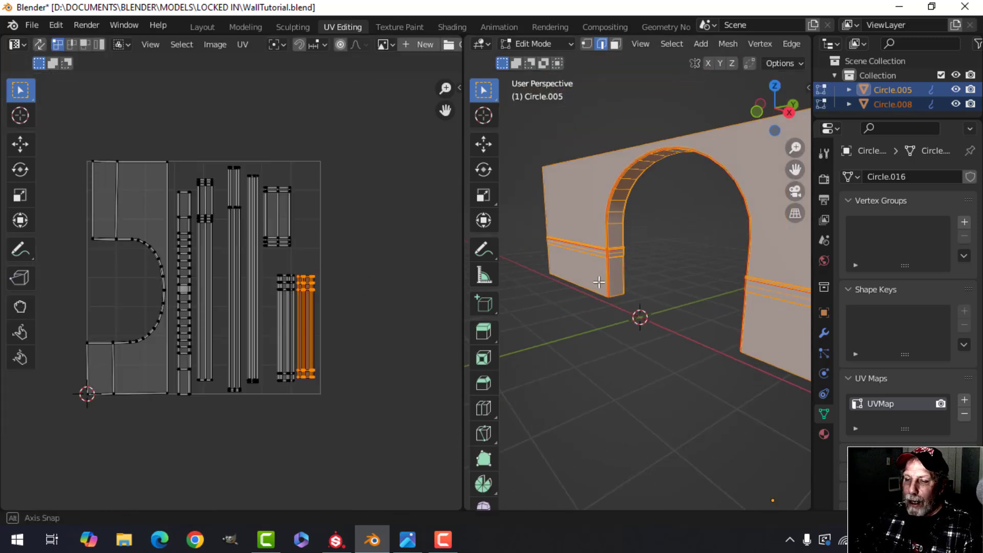
{"action": "scroll", "coordinate": [159, 331], "scroll_direction": "up", "scroll_amount": 1}
{"action": "scroll", "coordinate": [158, 334], "scroll_direction": "down", "scroll_amount": 1}
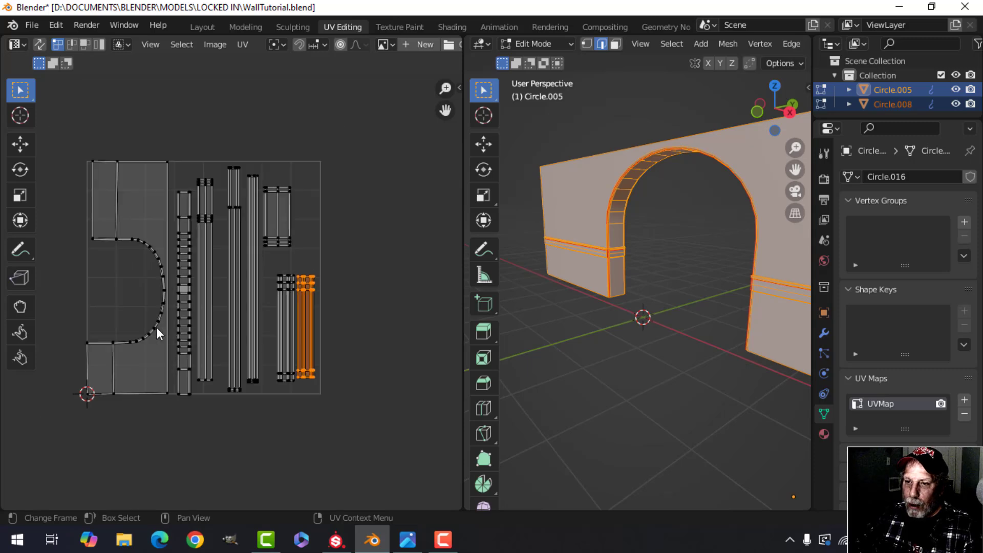
Return to Object Mode, widen the 3D viewport around the wall, and save the blend file
{"action": "key", "text": "Tab"}
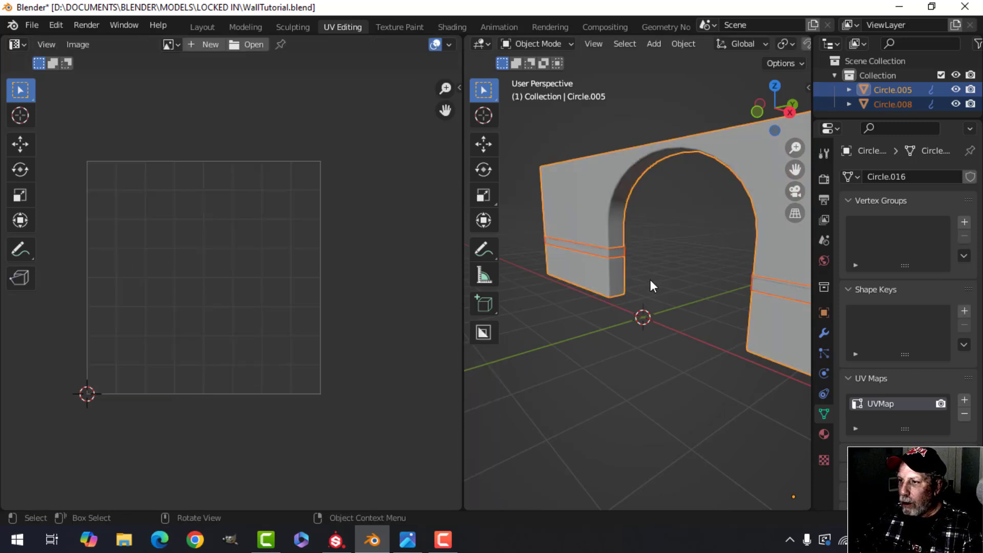
{"action": "middle_click_drag", "start_coordinate": [567, 280], "coordinate": [661, 277]}
{"action": "left_click_drag", "start_coordinate": [461, 394], "coordinate": [359, 392]}
{"action": "middle_click_drag", "start_coordinate": [566, 326], "coordinate": [638, 267]}
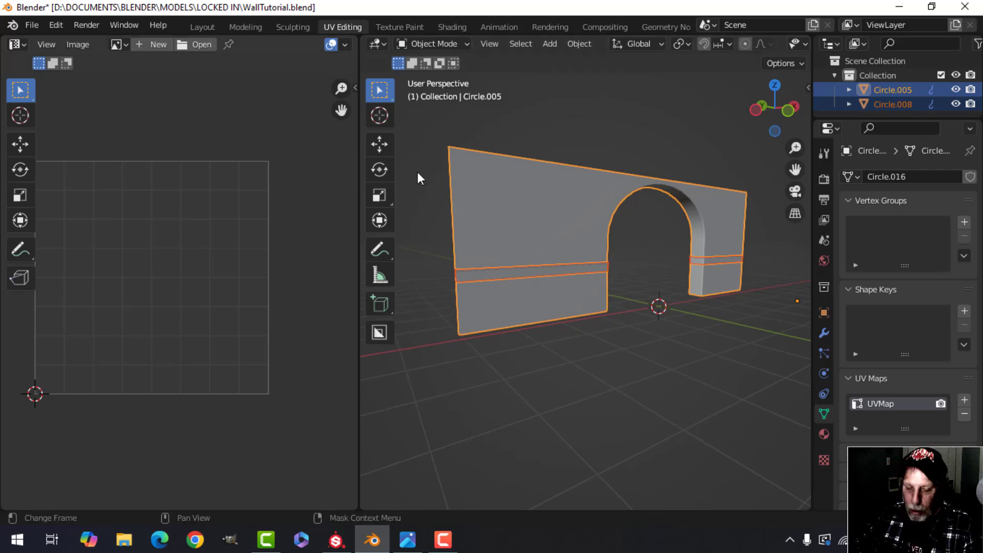
{"action": "key", "text": "ctrl+s"}
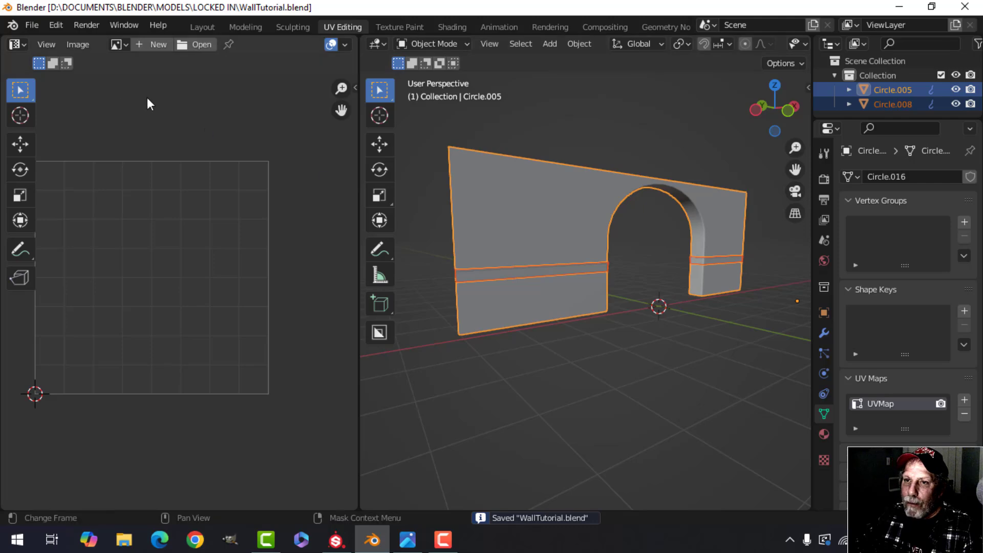
Export only the selected wall and trim objects to the Desktop as WallTutorial.fbx
{"action": "left_click", "coordinate": [29, 27]}
{"action": "mouse_move", "coordinate": [77, 236]}
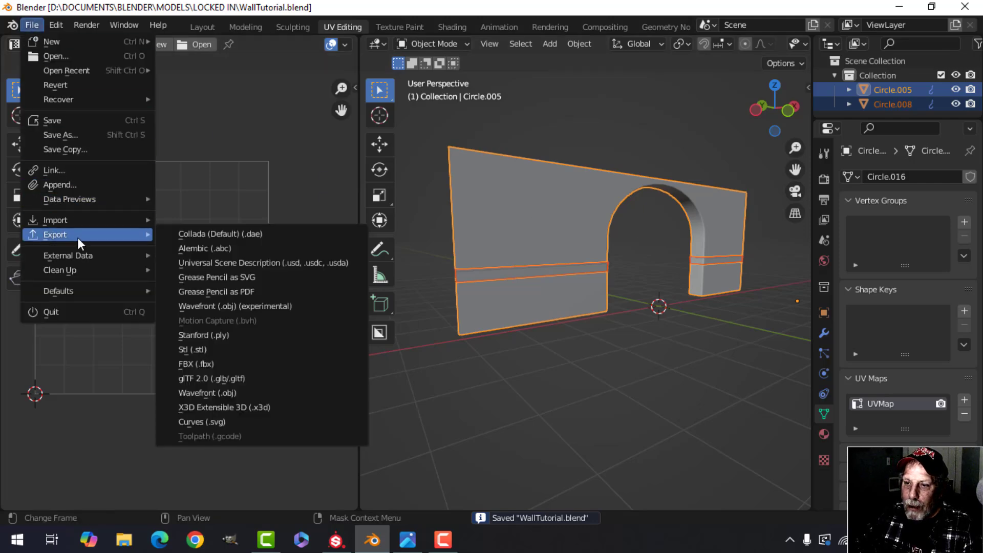
{"action": "left_click", "coordinate": [226, 365]}
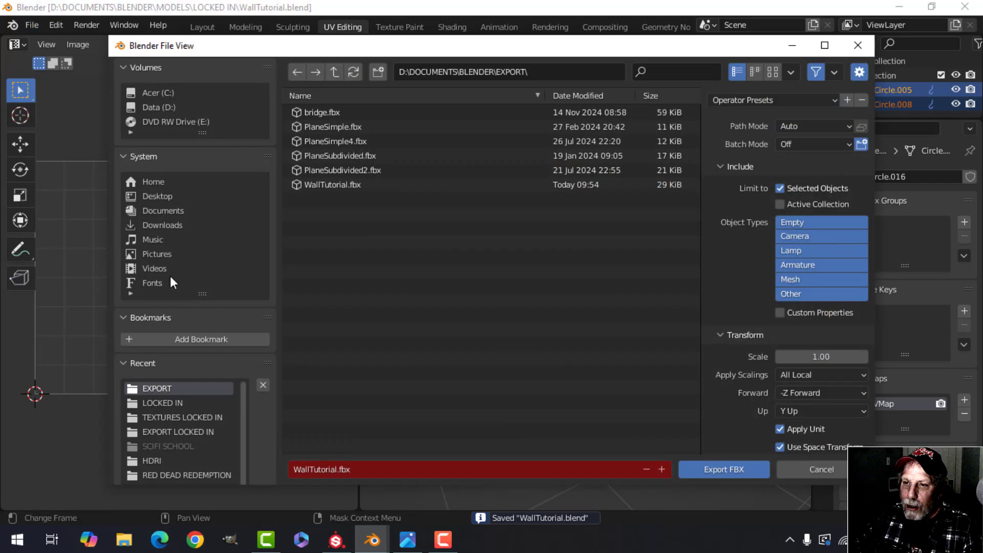
{"action": "left_click", "coordinate": [155, 197]}
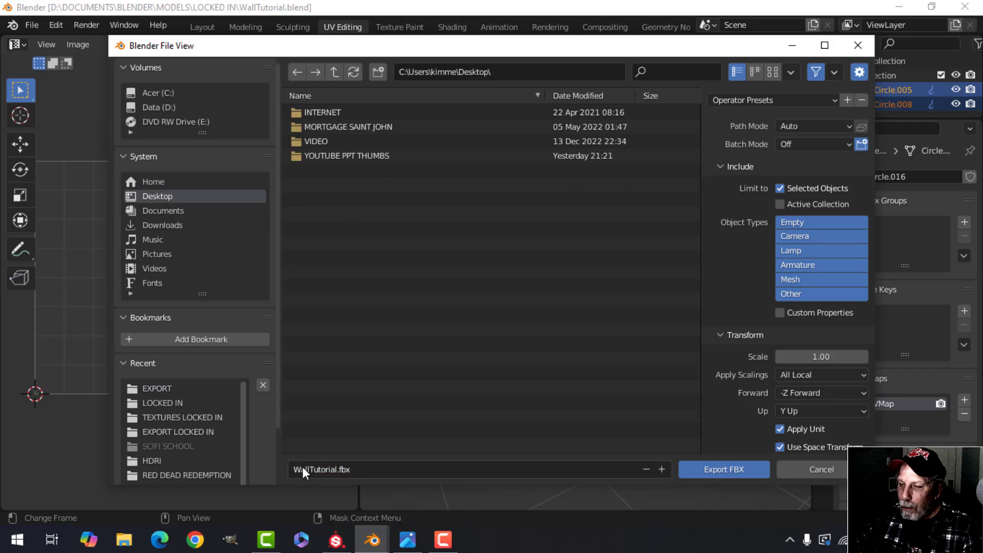
{"action": "left_click", "coordinate": [780, 189]}
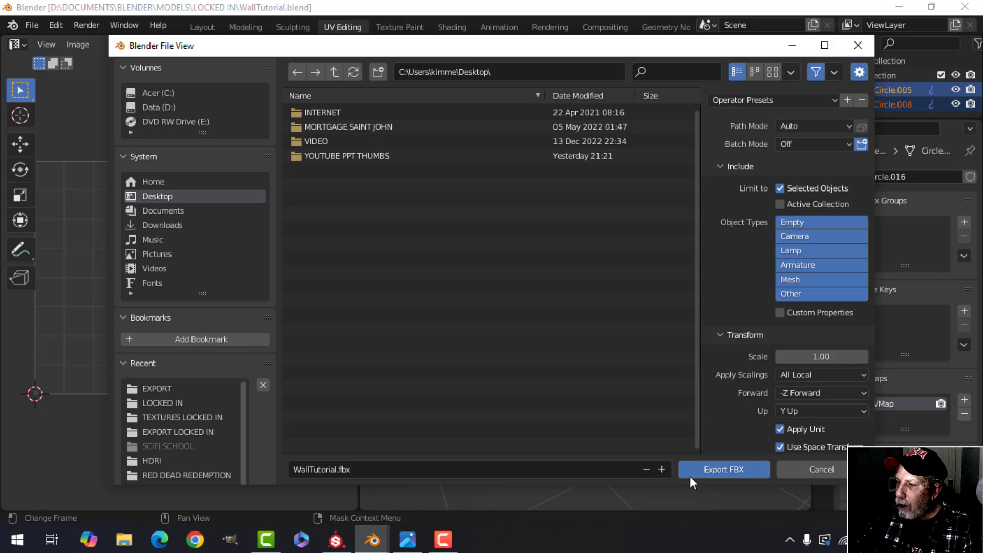
{"action": "left_click", "coordinate": [723, 471]}
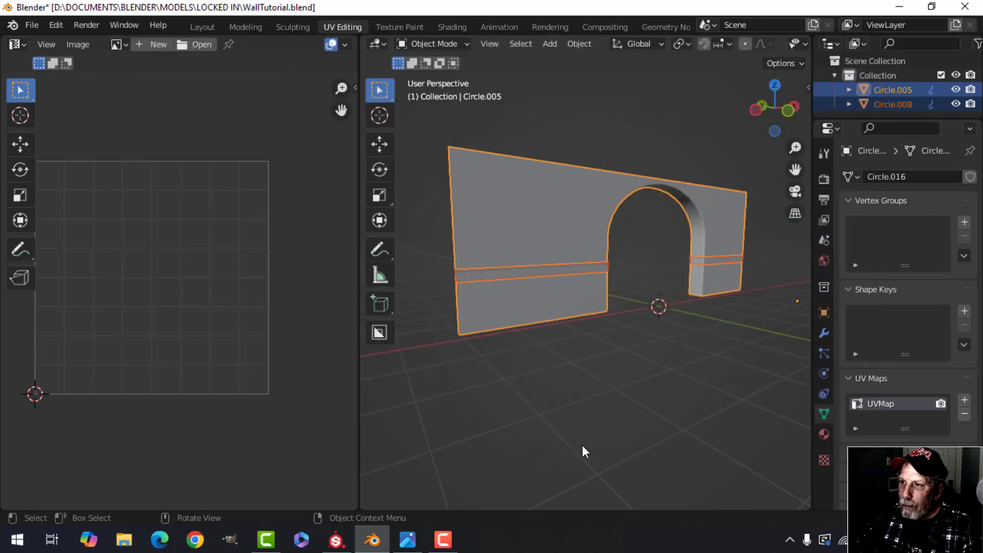
Switch to Substance Painter and start a new project with OpenGL normal maps and Compute Tangent Space Per Fragment disabled
{"action": "left_click", "coordinate": [338, 540]}
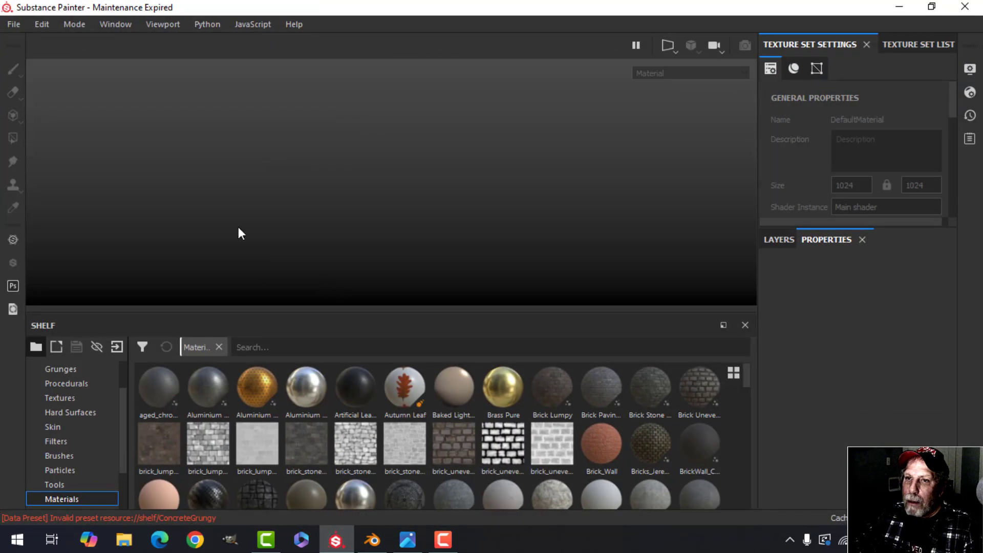
{"action": "left_click", "coordinate": [11, 24]}
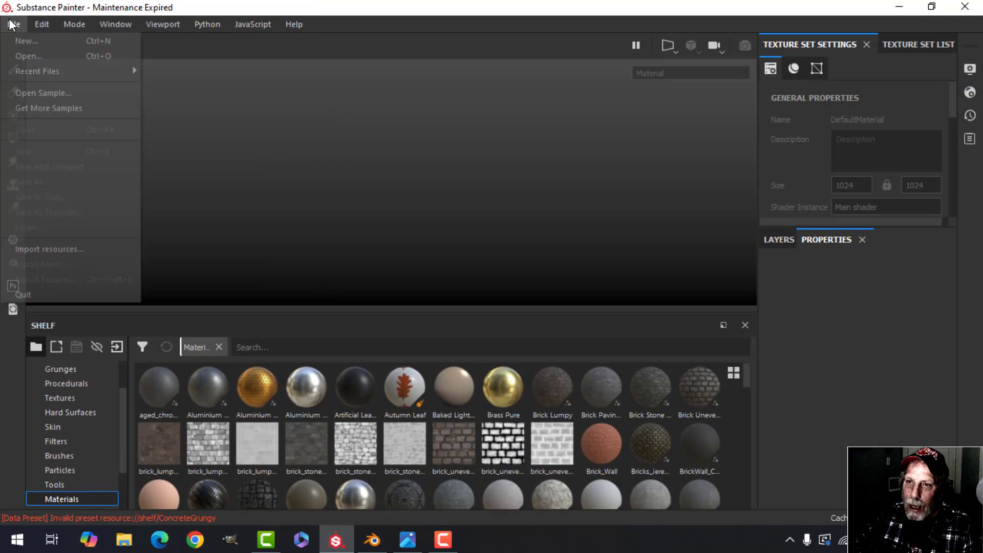
{"action": "left_click", "coordinate": [29, 39]}
{"action": "left_click", "coordinate": [385, 151]}
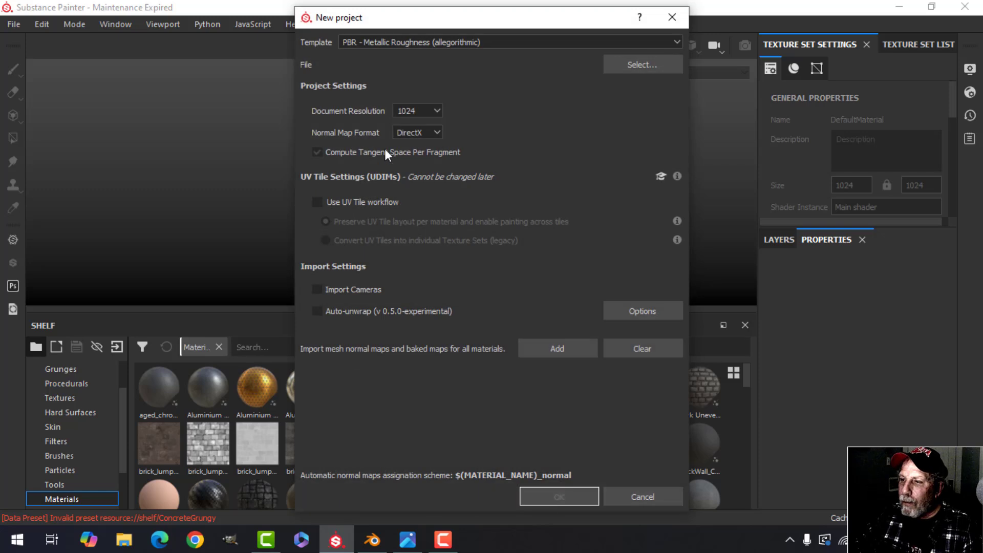
{"action": "left_click", "coordinate": [413, 132]}
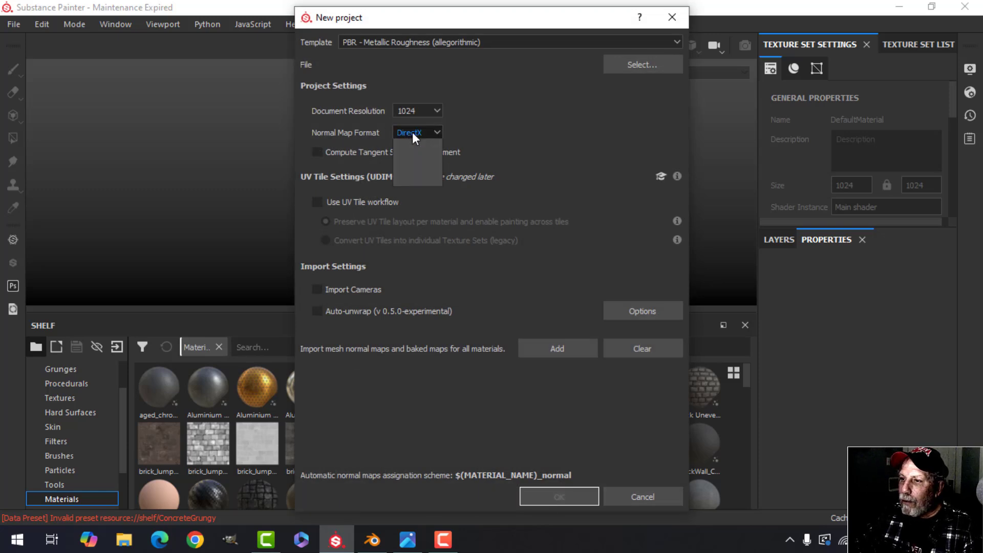
{"action": "left_click", "coordinate": [407, 153]}
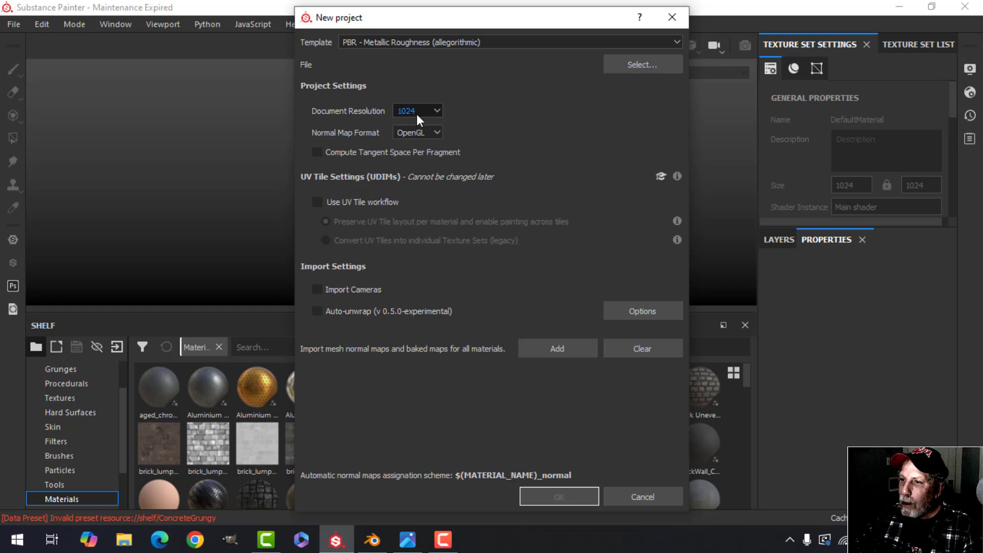
Load WallTutorial.fbx from the Desktop as the project mesh and create the project
{"action": "left_click", "coordinate": [645, 62]}
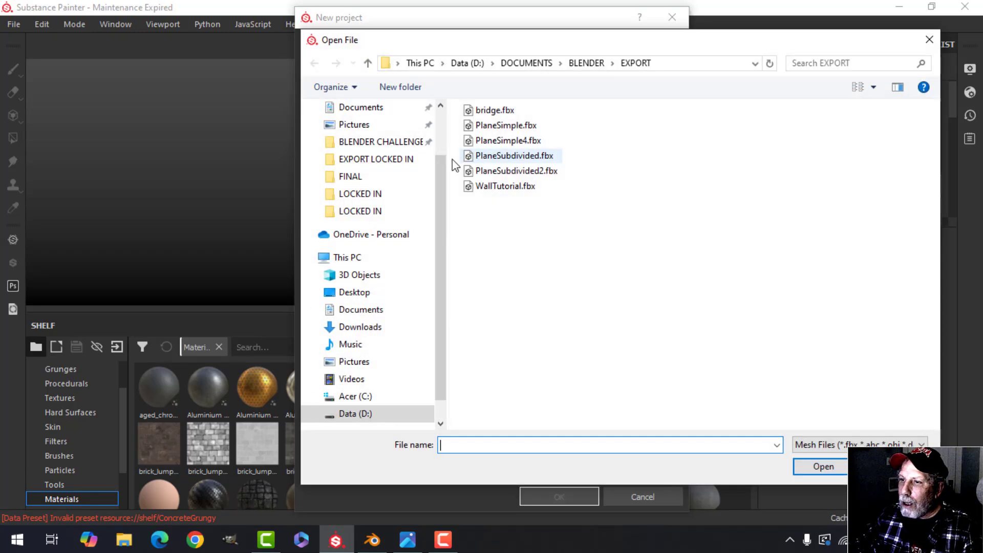
{"action": "scroll", "coordinate": [328, 174], "scroll_direction": "up", "scroll_amount": 4}
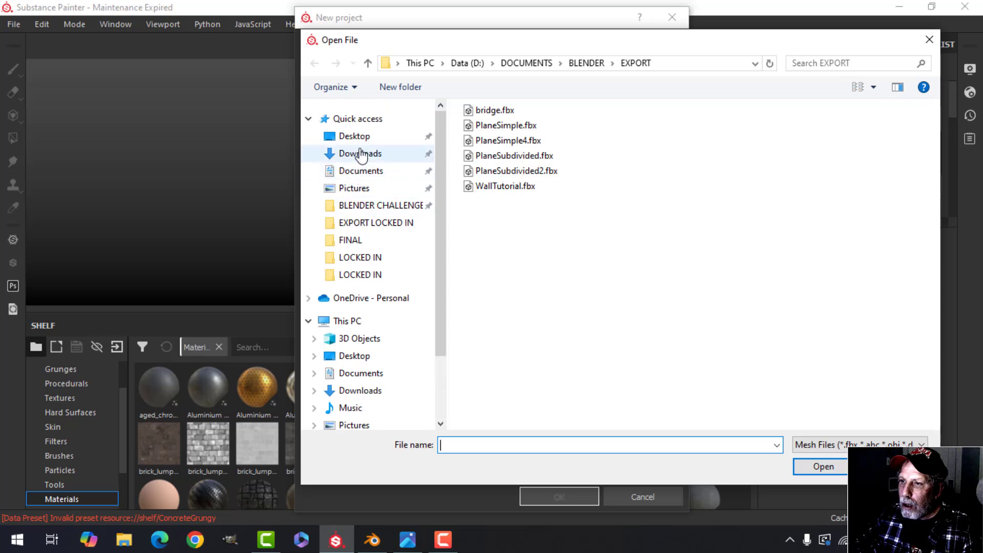
{"action": "left_click", "coordinate": [361, 144]}
{"action": "left_click", "coordinate": [822, 180]}
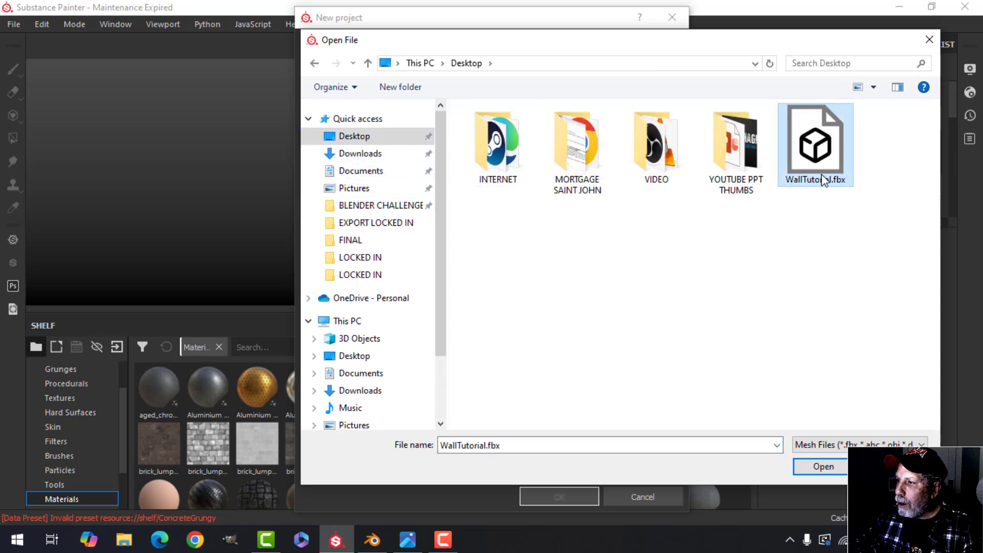
{"action": "left_click", "coordinate": [823, 467]}
{"action": "left_click", "coordinate": [557, 496]}
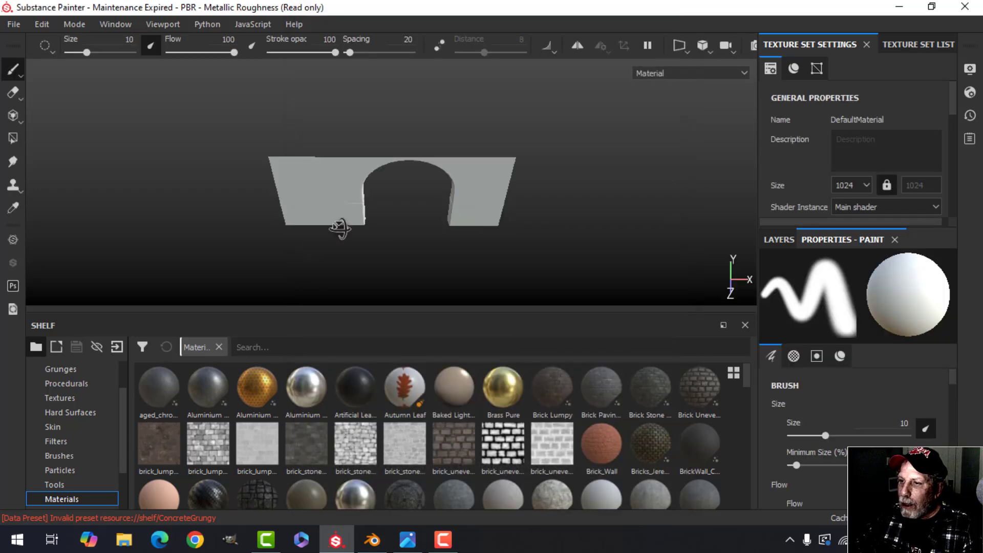
Inspect the imported arched wall and its trim band from several angles and distances
{"action": "left_click_drag", "start_coordinate": [340, 228], "coordinate": [424, 226], "text": "alt"}
{"action": "scroll", "coordinate": [391, 239], "scroll_direction": "up", "scroll_amount": 4}
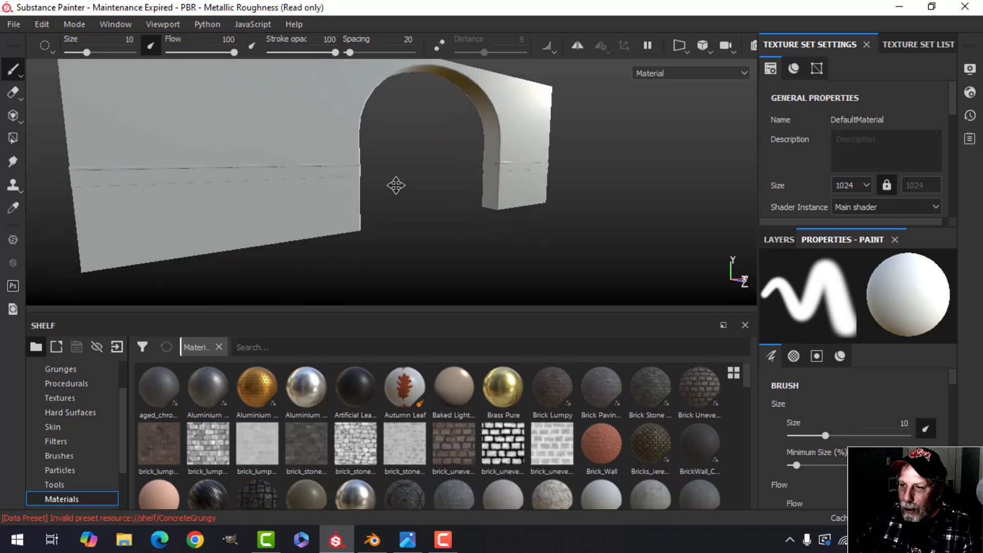
{"action": "left_click_drag", "start_coordinate": [396, 186], "coordinate": [466, 184], "text": "alt"}
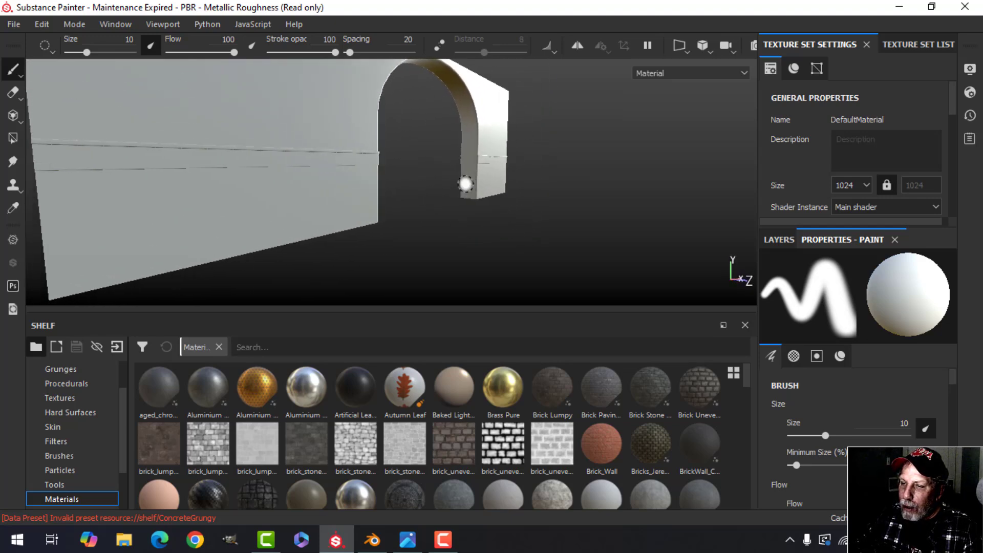
{"action": "scroll", "coordinate": [480, 221], "scroll_direction": "down", "scroll_amount": 3}
{"action": "middle_click_drag", "start_coordinate": [490, 213], "coordinate": [460, 212], "text": "alt"}
{"action": "scroll", "coordinate": [482, 210], "scroll_direction": "down", "scroll_amount": 1}
{"action": "left_click_drag", "start_coordinate": [459, 212], "coordinate": [457, 212], "text": "alt"}
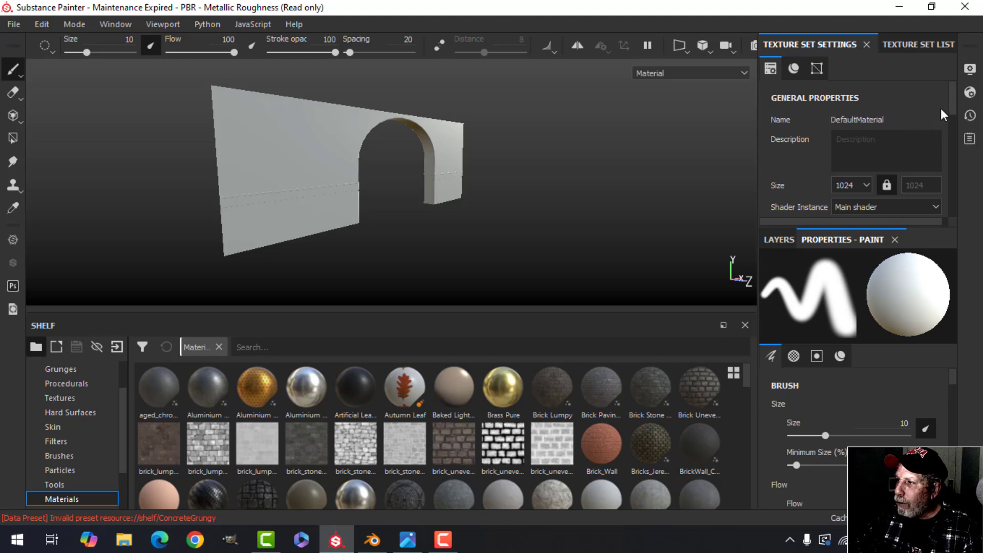
Bring up the mesh map baking options in the texture set settings
{"action": "left_click_drag", "start_coordinate": [953, 97], "coordinate": [958, 182]}
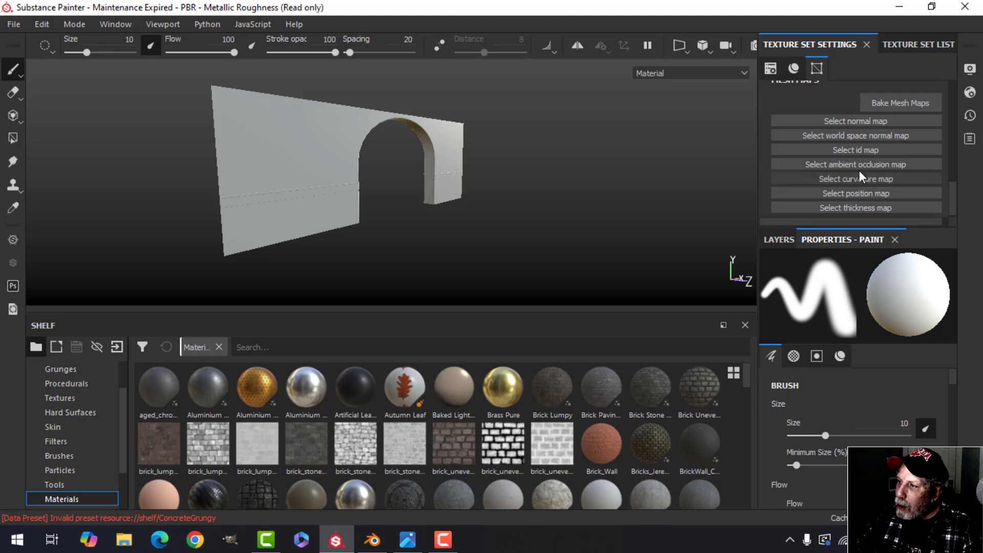
Inspect the arch wall mesh up close and from several angles, including the horizontal trim lines and the arch's inner face
{"action": "scroll", "coordinate": [433, 203], "scroll_direction": "up", "scroll_amount": 3}
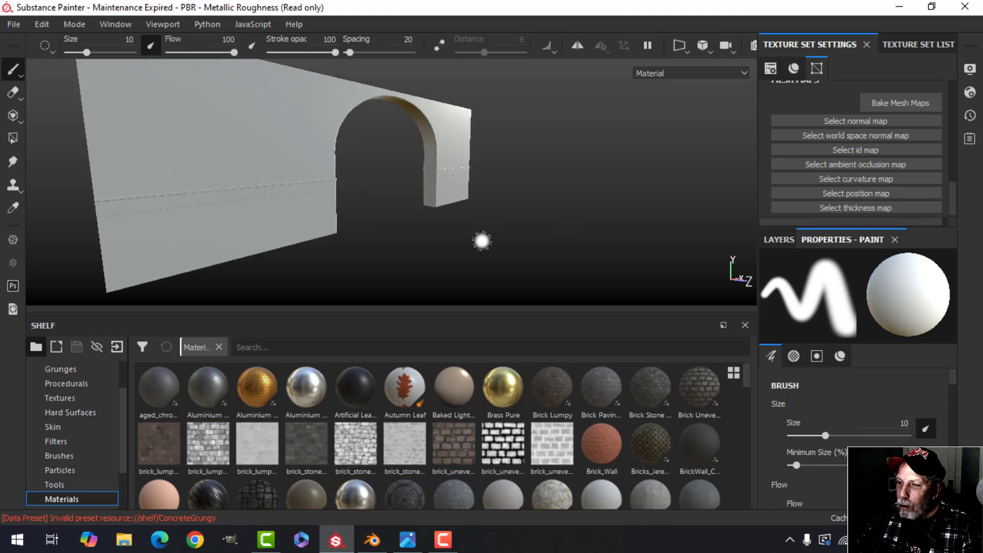
{"action": "left_click_drag", "start_coordinate": [472, 246], "coordinate": [424, 233], "text": "alt"}
{"action": "scroll", "coordinate": [264, 200], "scroll_direction": "up", "scroll_amount": 4}
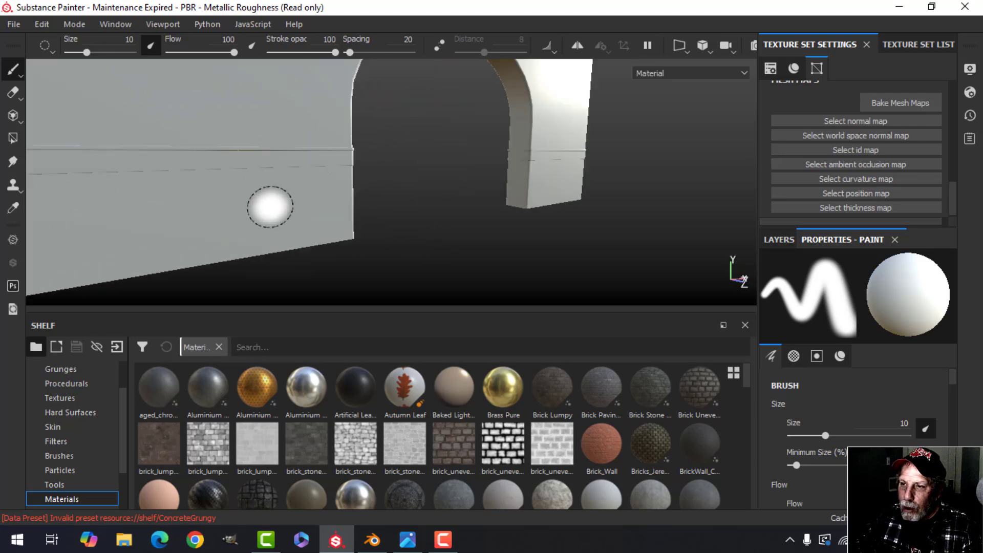
{"action": "mouse_move", "coordinate": [270, 207]}
{"action": "left_mouse_down", "text": "alt"}
{"action": "mouse_move", "coordinate": [336, 164]}
{"action": "mouse_move", "coordinate": [321, 154]}
{"action": "left_mouse_up", "text": "alt"}
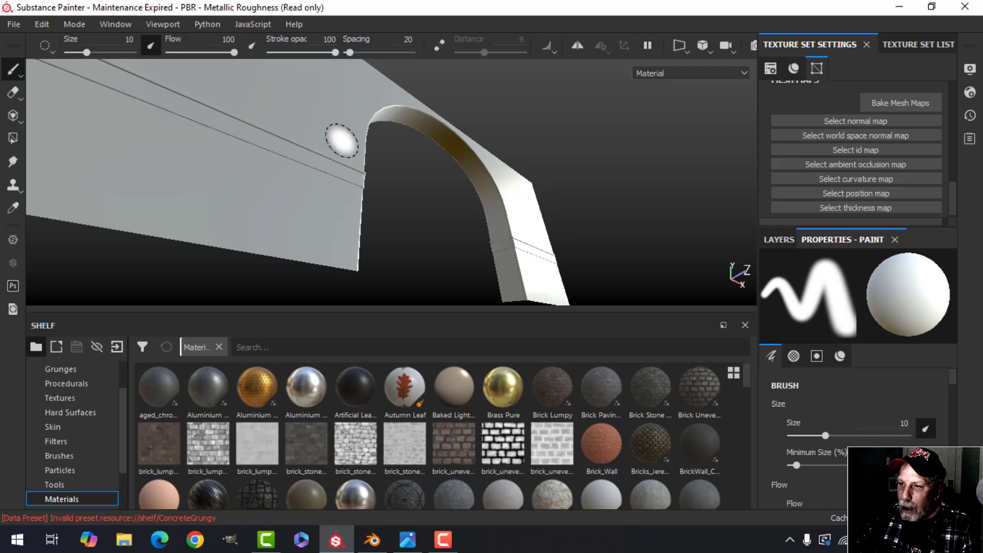
{"action": "scroll", "coordinate": [446, 193], "scroll_direction": "down", "scroll_amount": 2}
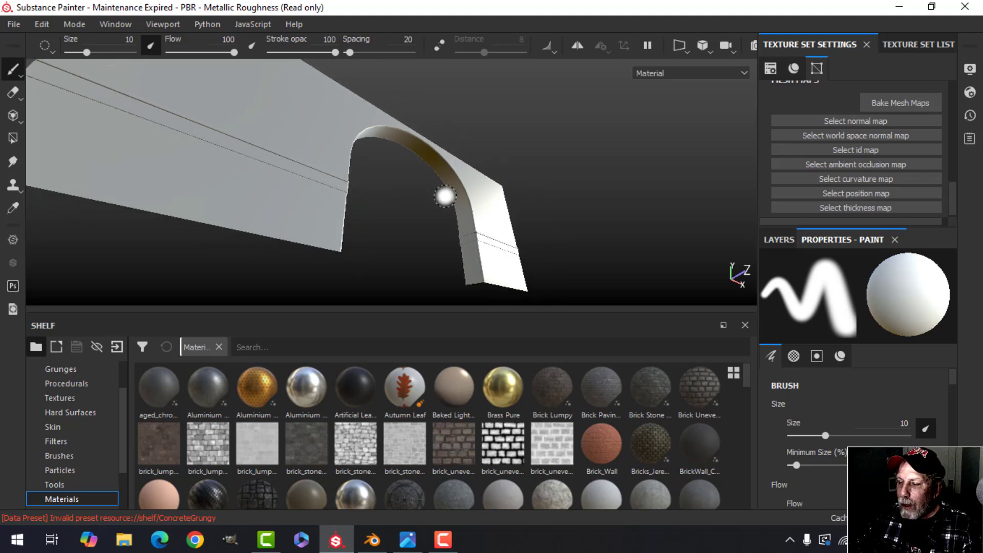
{"action": "left_click_drag", "start_coordinate": [450, 173], "coordinate": [428, 213], "text": "alt"}
{"action": "middle_click_drag", "start_coordinate": [427, 214], "coordinate": [450, 191], "text": "alt"}
{"action": "left_click_drag", "start_coordinate": [451, 191], "coordinate": [446, 184], "text": "alt"}
Bake the mesh maps at an output size of 2048, leaving out the ID and Thickness maps
{"action": "left_click", "coordinate": [902, 103]}
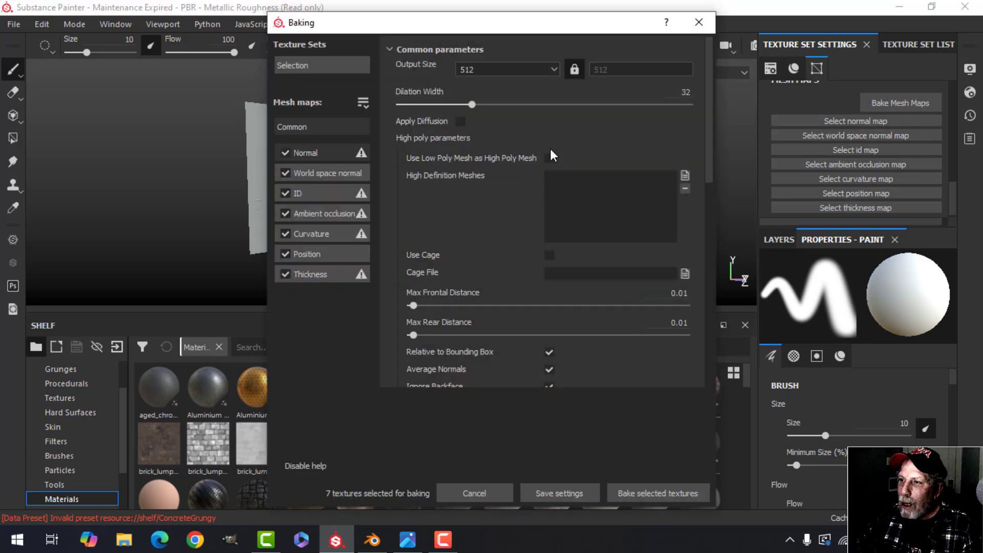
{"action": "left_click", "coordinate": [502, 73]}
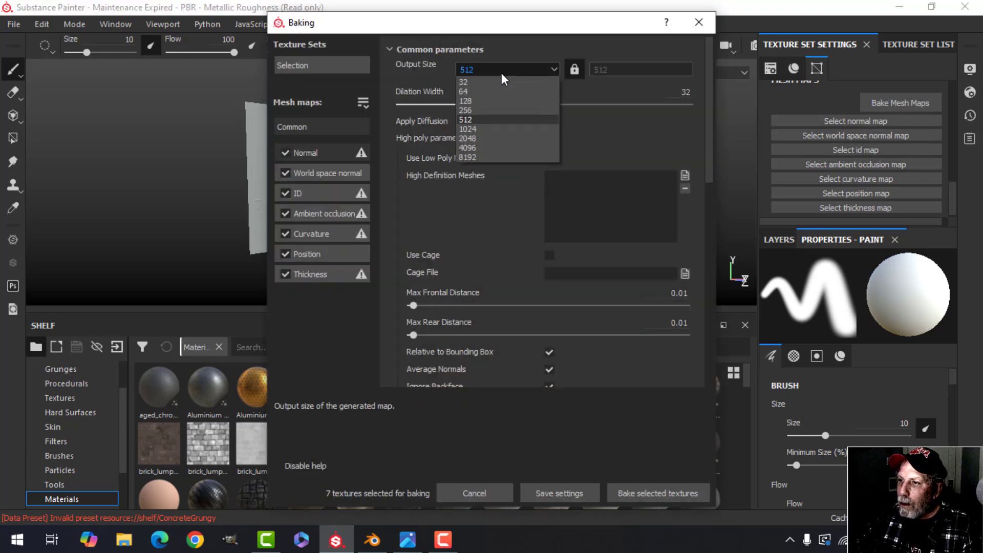
{"action": "left_click", "coordinate": [474, 137]}
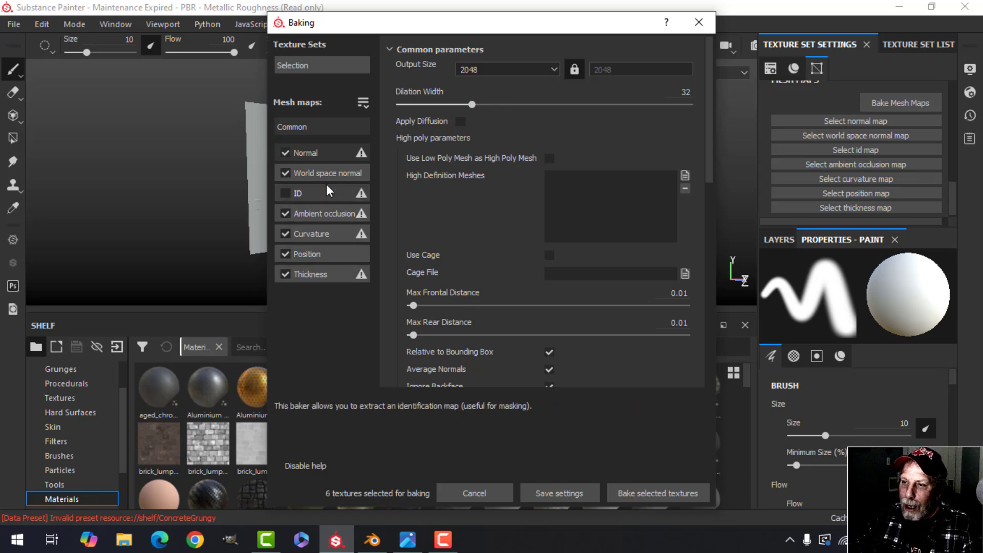
{"action": "left_click", "coordinate": [286, 274]}
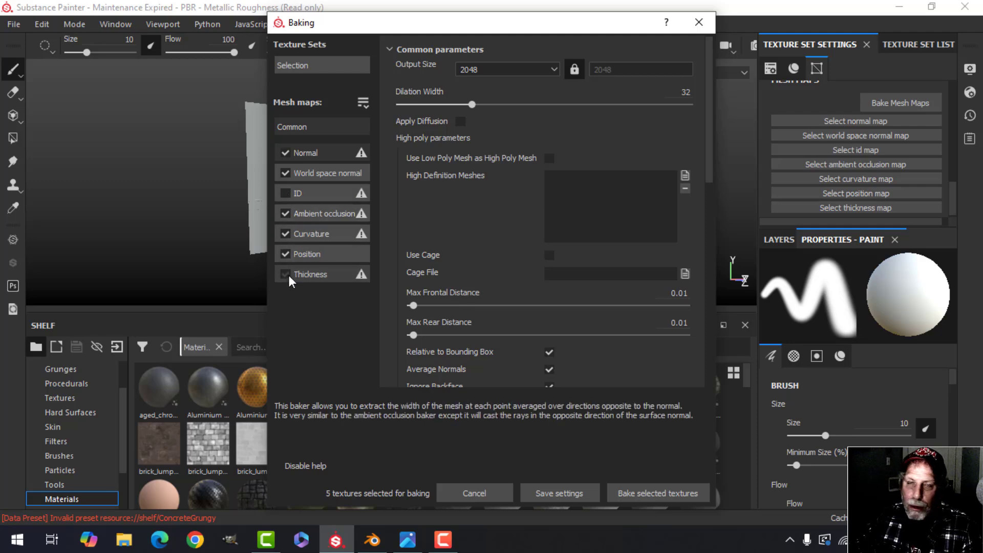
{"action": "left_click", "coordinate": [655, 494]}
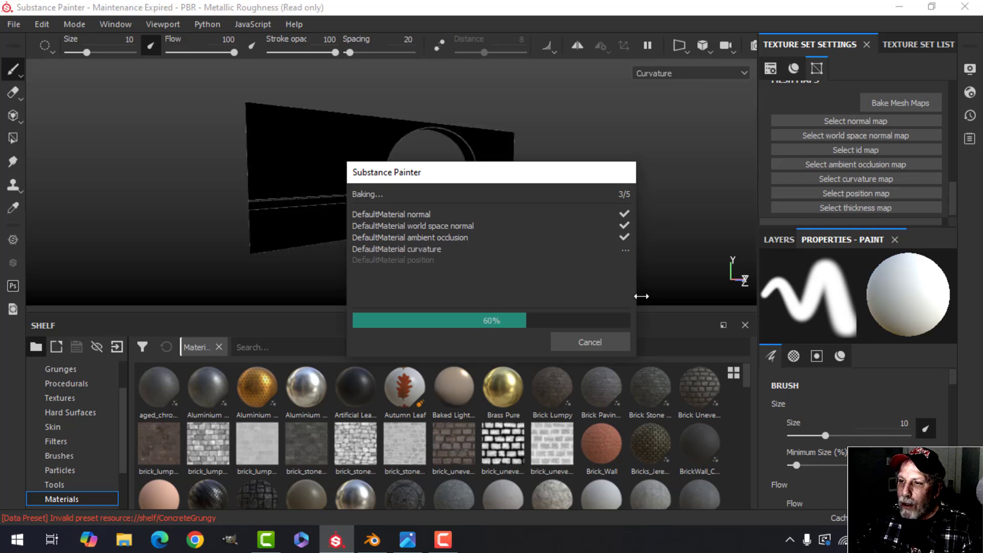
{"action": "left_click", "coordinate": [590, 342]}
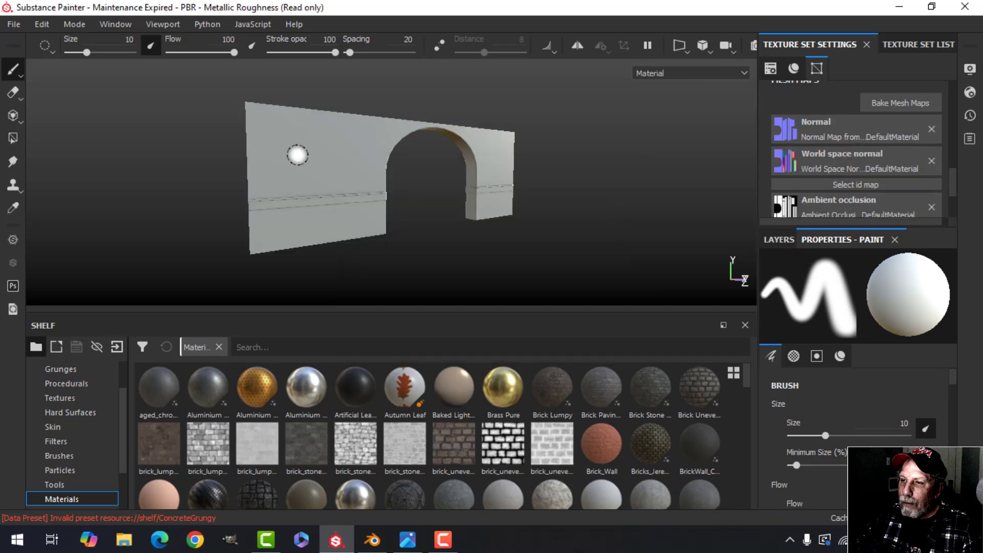
Activate Temporal Anti-Aliasing in the display settings for the viewport
{"action": "scroll", "coordinate": [329, 158], "scroll_direction": "up", "scroll_amount": 2}
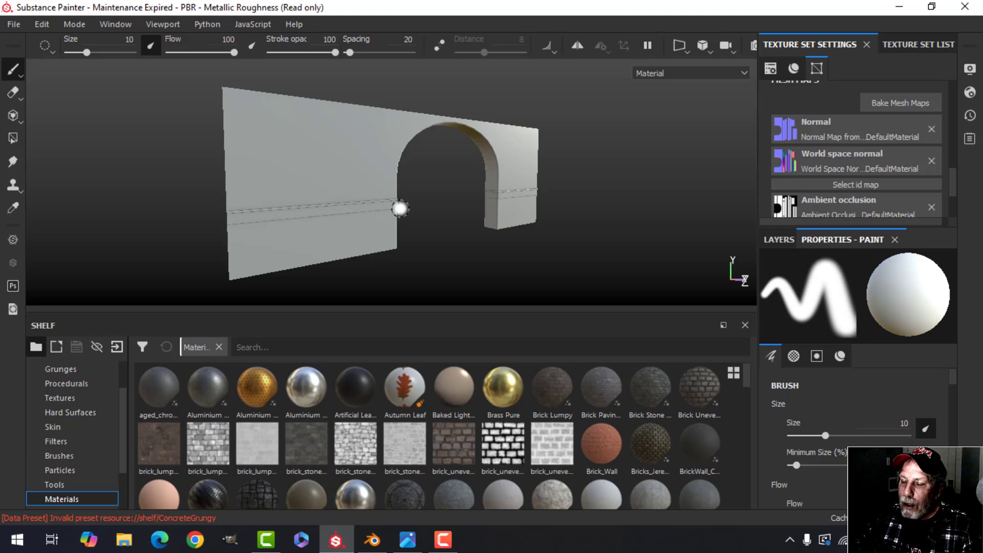
{"action": "mouse_move", "coordinate": [450, 223]}
{"action": "left_mouse_down", "text": "alt"}
{"action": "mouse_move", "coordinate": [377, 209]}
{"action": "mouse_move", "coordinate": [413, 191]}
{"action": "mouse_move", "coordinate": [437, 220]}
{"action": "mouse_move", "coordinate": [463, 209]}
{"action": "mouse_move", "coordinate": [424, 204]}
{"action": "mouse_move", "coordinate": [428, 197]}
{"action": "mouse_move", "coordinate": [431, 211]}
{"action": "left_mouse_up", "text": "alt"}
{"action": "scroll", "coordinate": [372, 197], "scroll_direction": "up", "scroll_amount": 2}
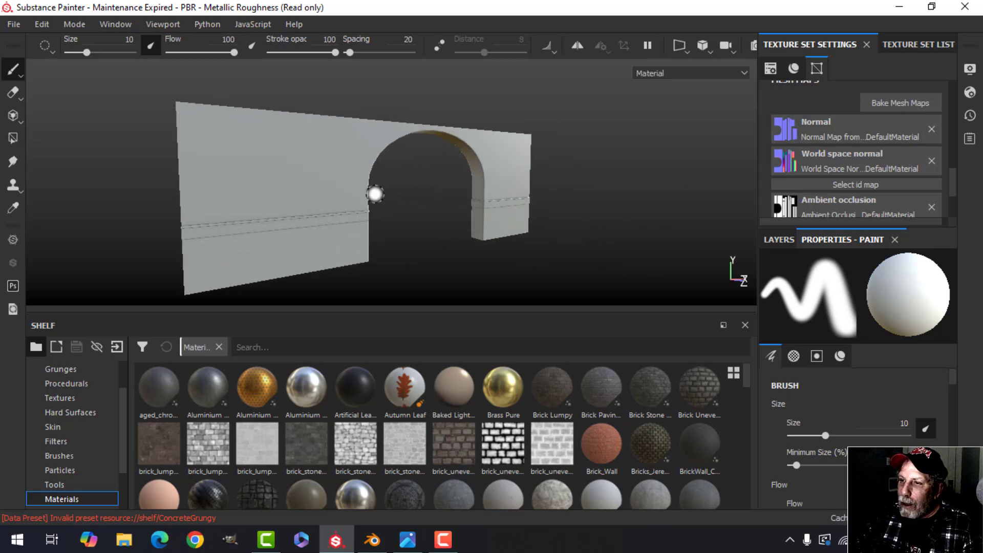
{"action": "left_click", "coordinate": [972, 70]}
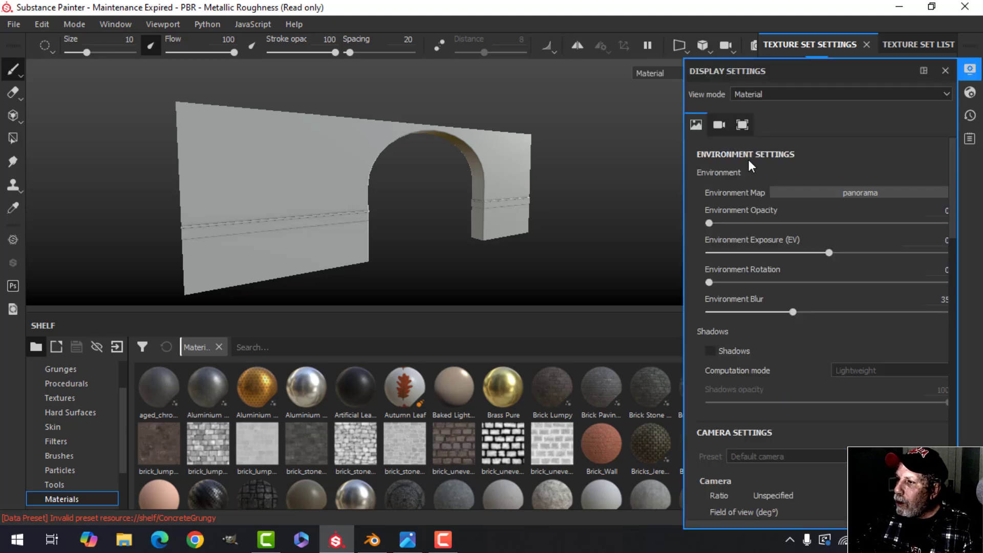
{"action": "scroll", "coordinate": [736, 246], "scroll_direction": "down", "scroll_amount": 10}
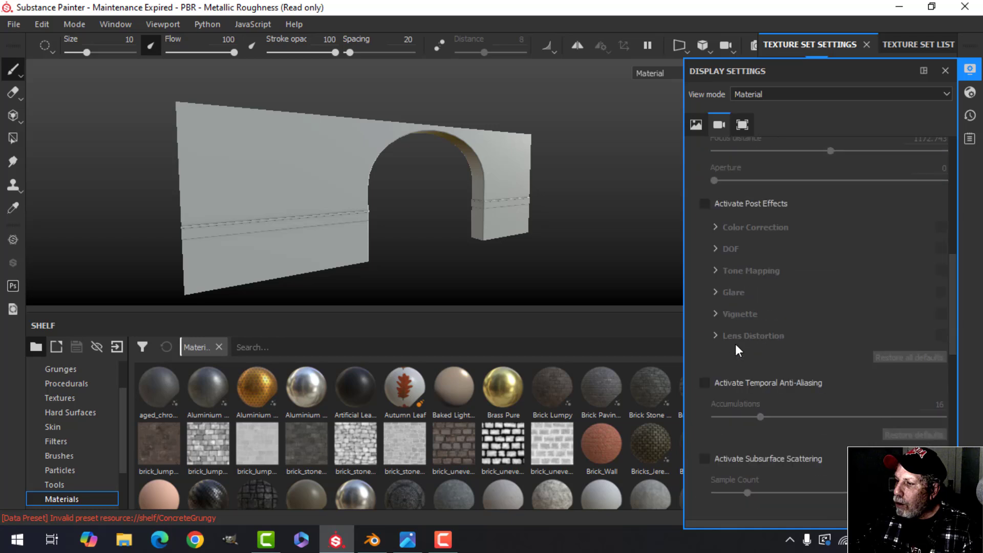
{"action": "left_click", "coordinate": [705, 385]}
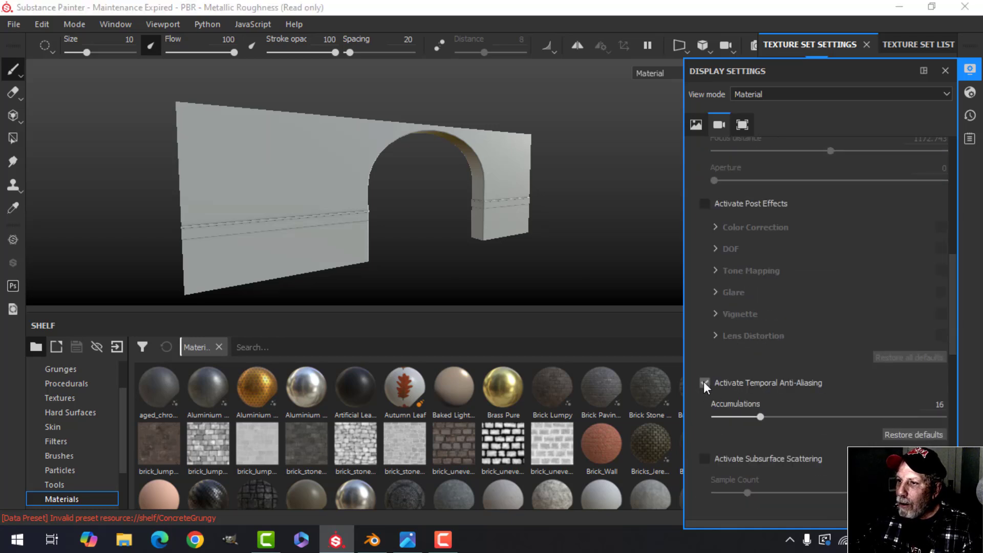
{"action": "left_click", "coordinate": [970, 67]}
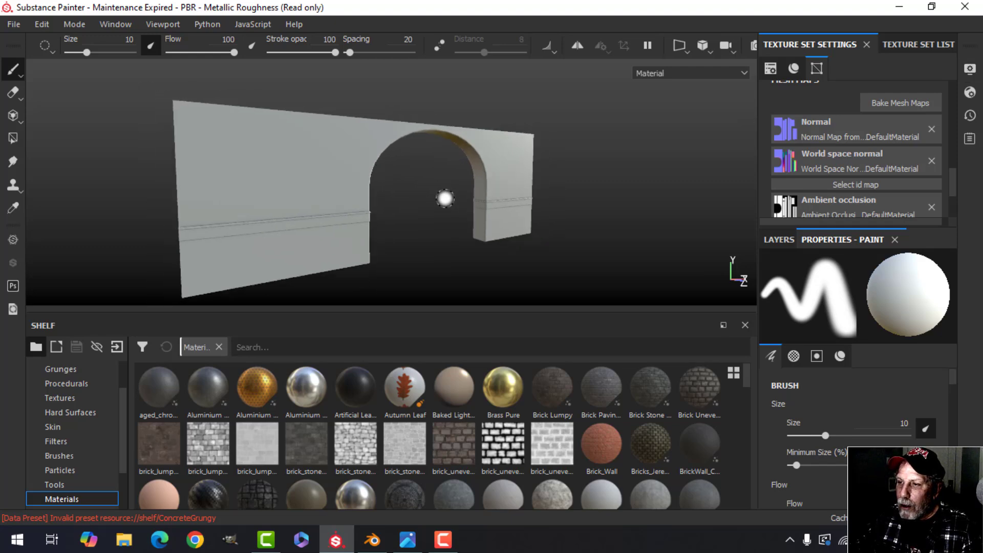
Delete the default Layer 1 from the layer stack
{"action": "mouse_move", "coordinate": [445, 198]}
{"action": "left_mouse_down", "text": "alt"}
{"action": "mouse_move", "coordinate": [450, 186]}
{"action": "mouse_move", "coordinate": [430, 191]}
{"action": "left_mouse_up", "text": "alt"}
{"action": "middle_click_drag", "start_coordinate": [423, 178], "coordinate": [413, 195], "text": "alt"}
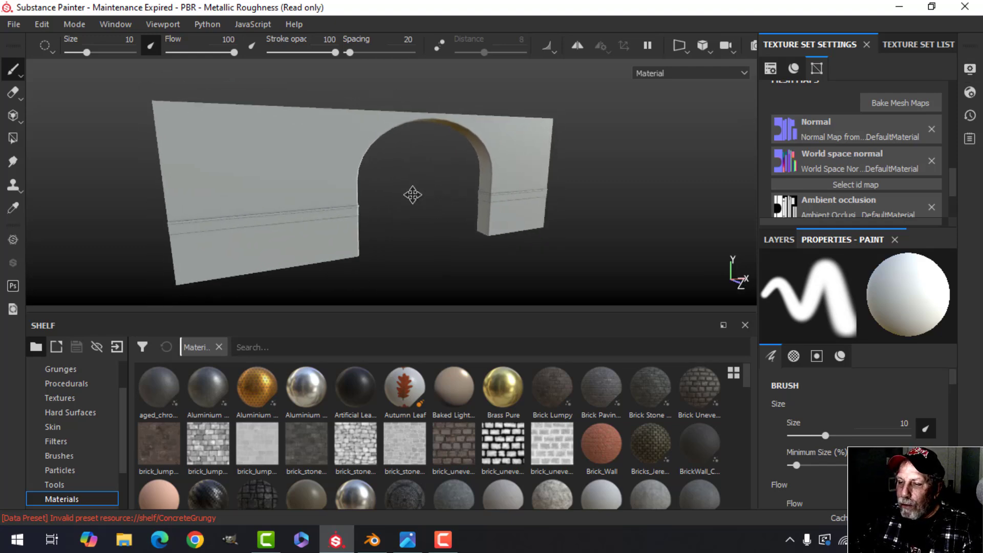
{"action": "left_click_drag", "start_coordinate": [413, 195], "coordinate": [418, 191], "text": "alt"}
{"action": "middle_click_drag", "start_coordinate": [395, 208], "coordinate": [401, 199], "text": "alt"}
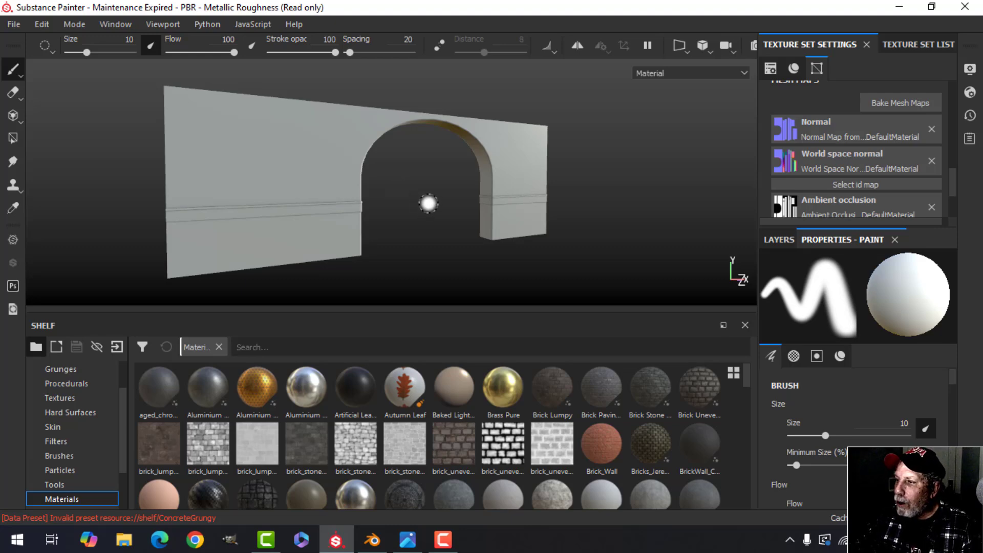
{"action": "left_click", "coordinate": [780, 240]}
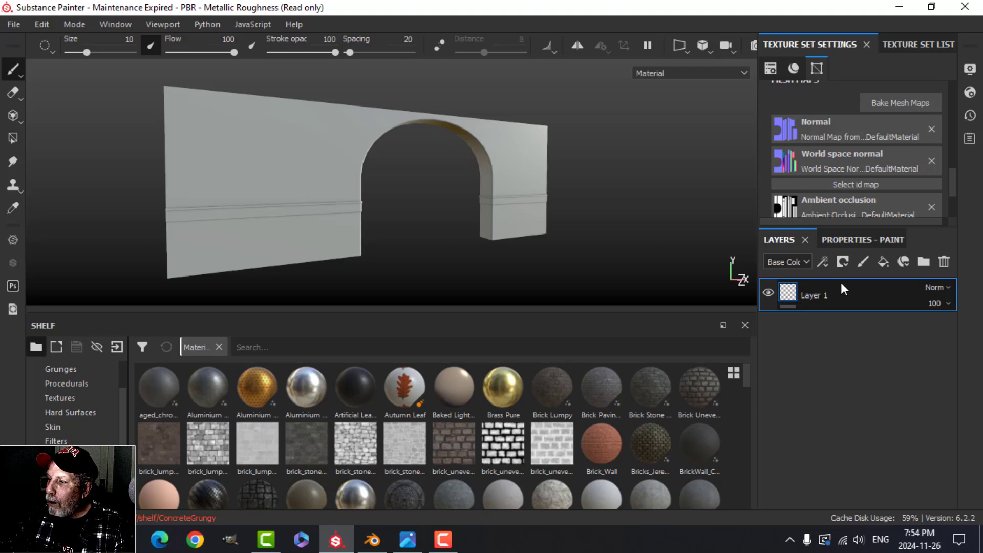
{"action": "left_click", "coordinate": [944, 262]}
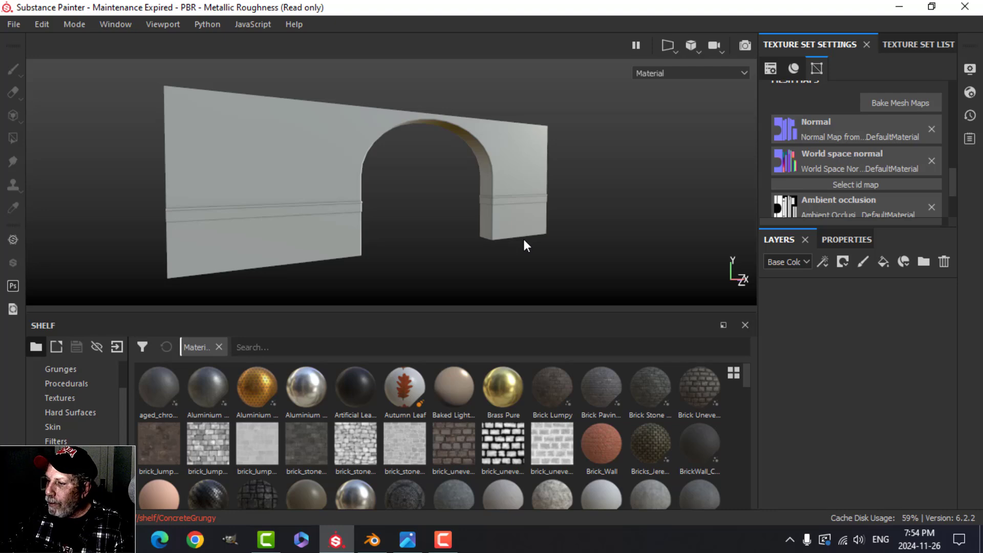
Switch to the image viewer to check the ArchTutorial.jpg reference, and return to Substance Painter
{"action": "left_click", "coordinate": [413, 543]}
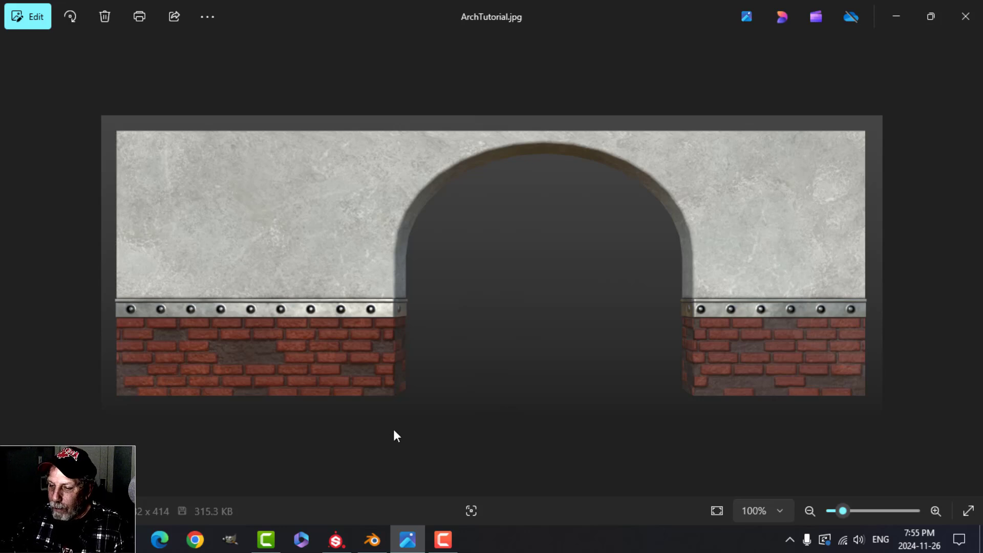
{"action": "left_click", "coordinate": [336, 539]}
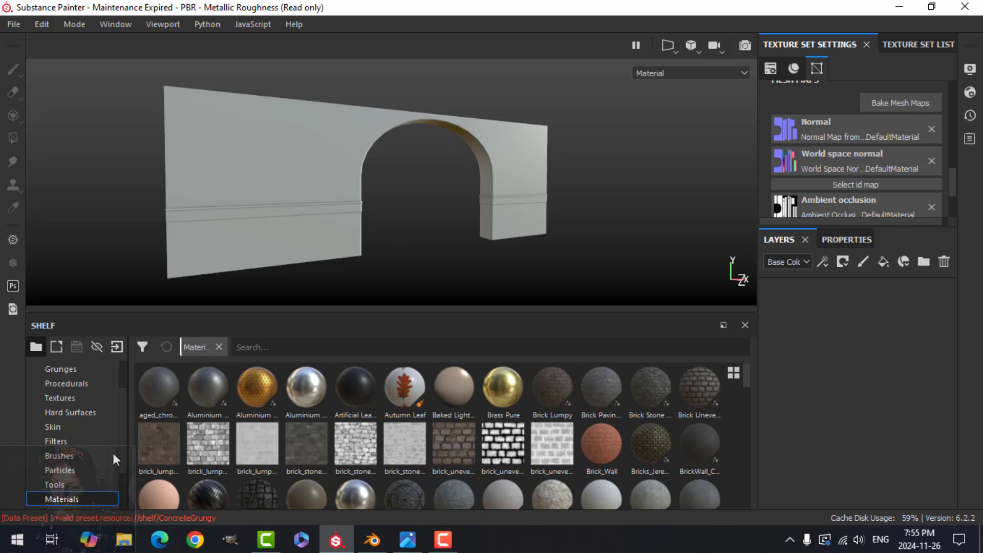
Search the shelf materials for "conc" and add Concrete Simple to the layer stack as a fill covering the arch wall
{"action": "scroll", "coordinate": [51, 495], "scroll_direction": "down", "scroll_amount": 1}
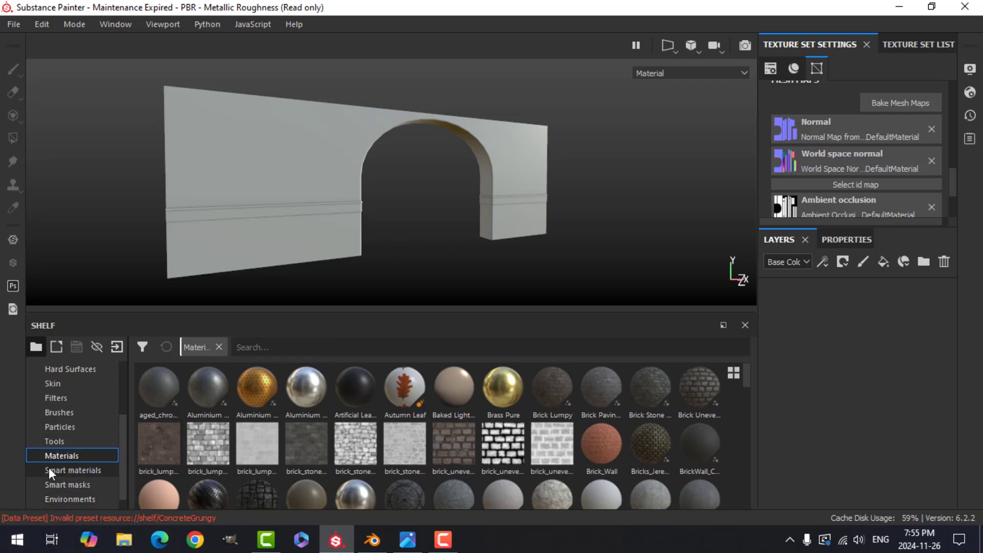
{"action": "left_click", "coordinate": [290, 348]}
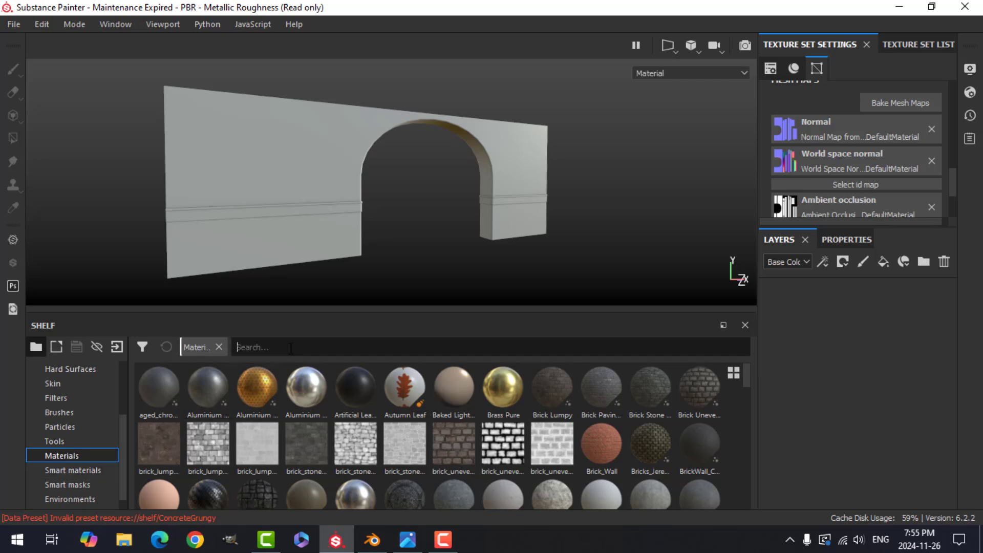
{"action": "type", "text": "conc"}
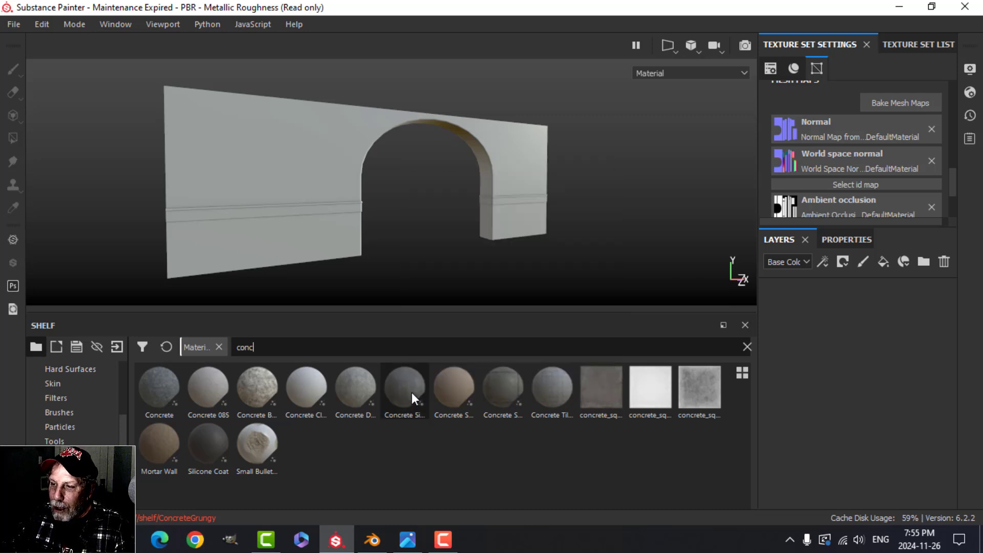
{"action": "mouse_move", "coordinate": [408, 400]}
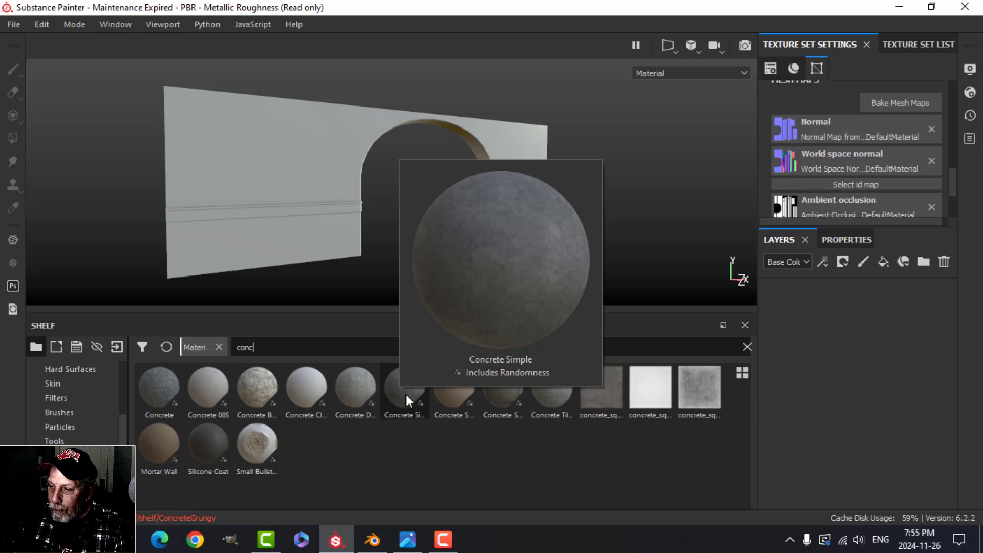
{"action": "left_click_drag", "start_coordinate": [406, 394], "coordinate": [829, 351]}
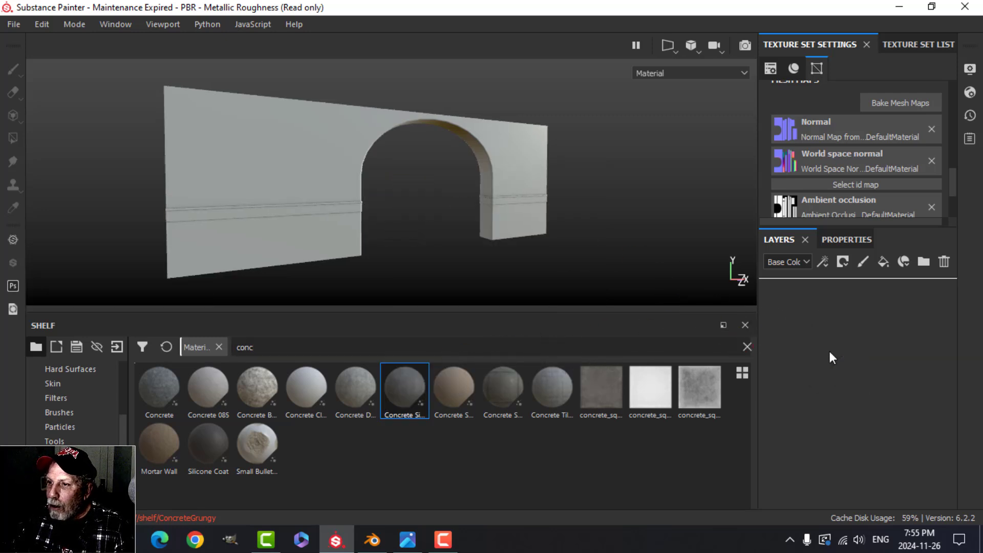
{"action": "scroll", "coordinate": [413, 214], "scroll_direction": "up", "scroll_amount": 3}
{"action": "scroll", "coordinate": [413, 220], "scroll_direction": "down", "scroll_amount": 1}
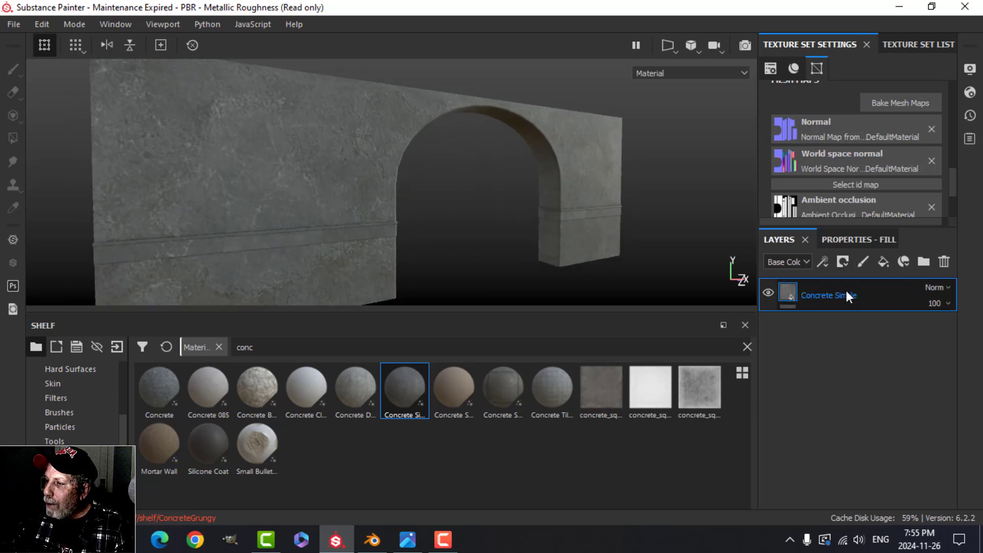
Change the Concrete Color parameter of the Concrete Simple fill to a lighter grey
{"action": "left_click", "coordinate": [848, 239]}
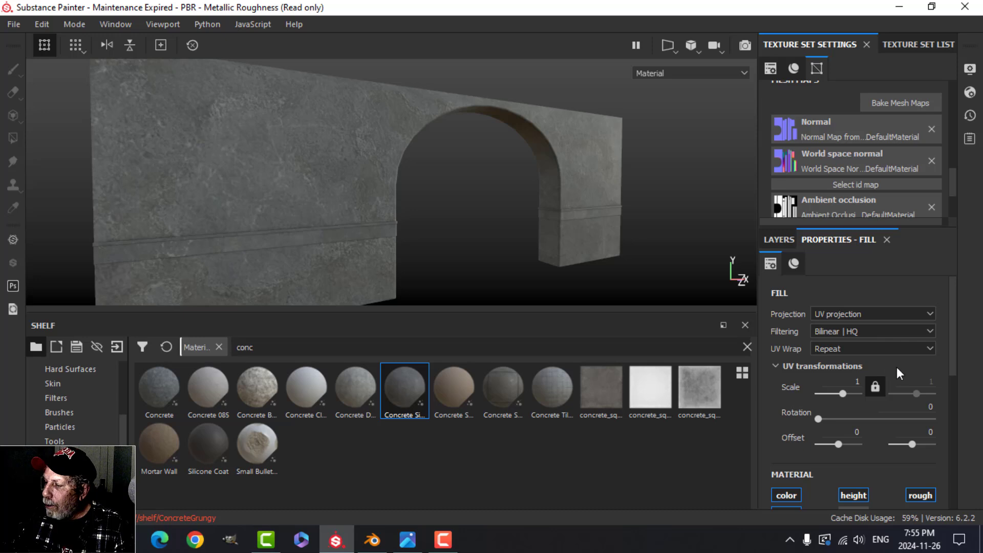
{"action": "scroll", "coordinate": [875, 375], "scroll_direction": "down", "scroll_amount": 1}
{"action": "scroll", "coordinate": [861, 349], "scroll_direction": "up", "scroll_amount": 1}
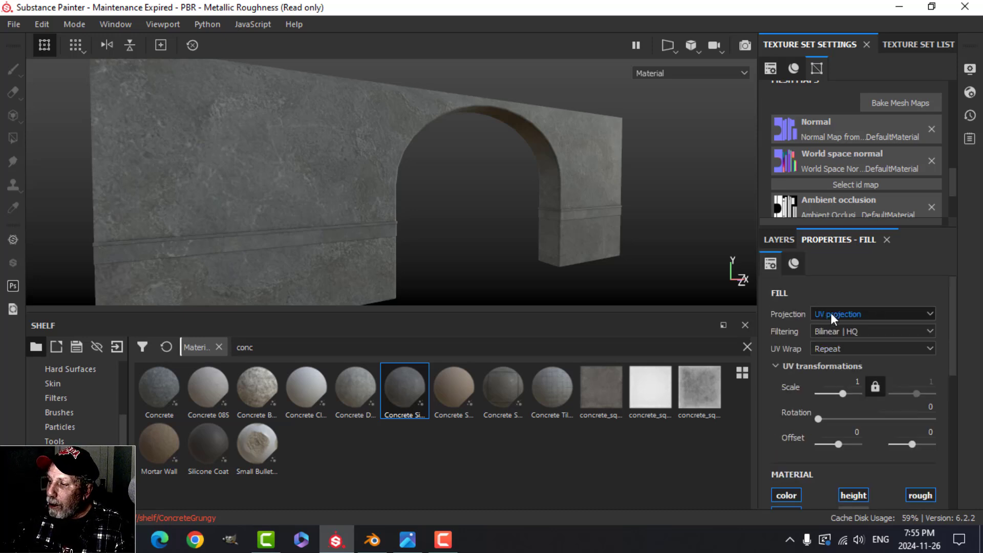
{"action": "scroll", "coordinate": [864, 404], "scroll_direction": "down", "scroll_amount": 1}
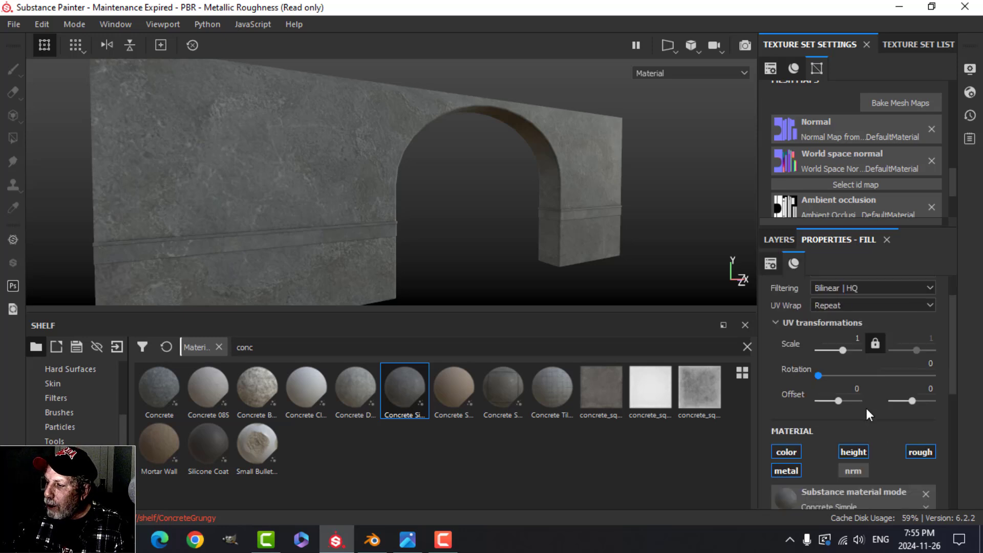
{"action": "scroll", "coordinate": [849, 404], "scroll_direction": "down", "scroll_amount": 3}
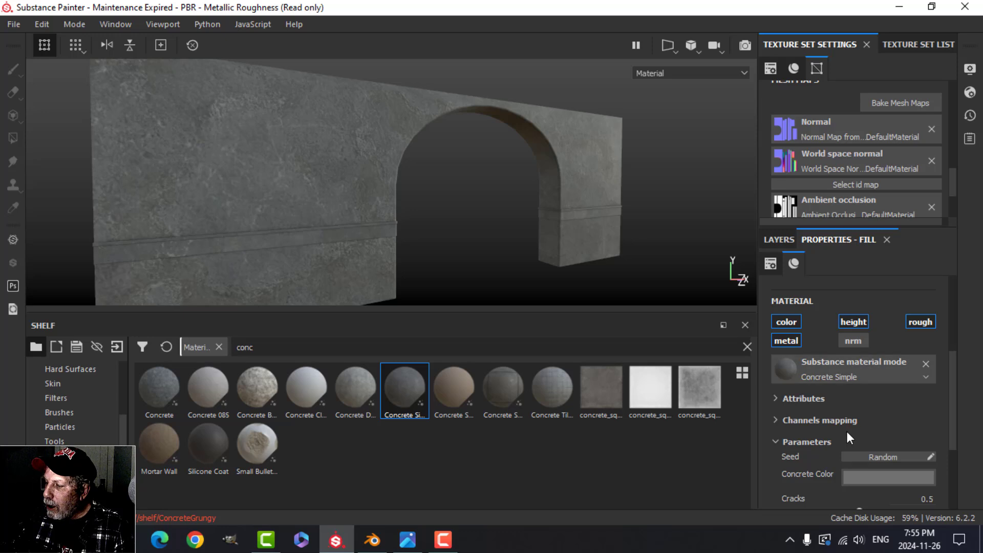
{"action": "scroll", "coordinate": [843, 435], "scroll_direction": "down", "scroll_amount": 1}
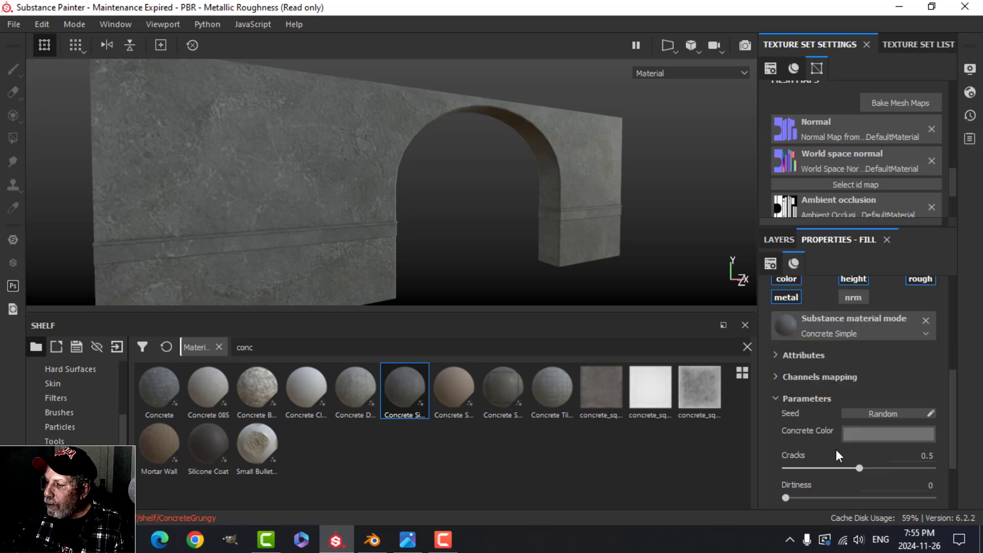
{"action": "left_click", "coordinate": [869, 435]}
{"action": "left_click_drag", "start_coordinate": [966, 353], "coordinate": [973, 336]}
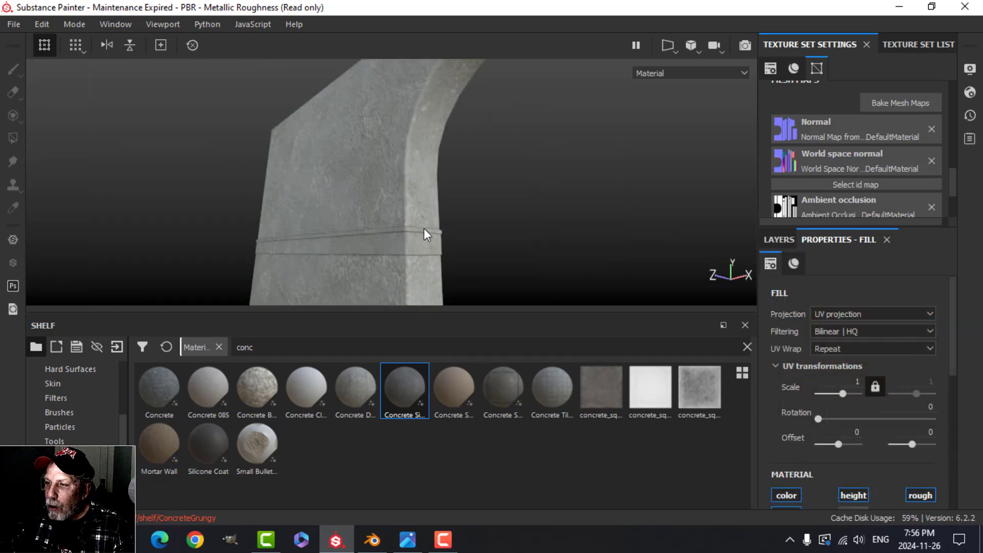
{"action": "left_click_drag", "start_coordinate": [496, 158], "coordinate": [438, 238], "text": "alt"}
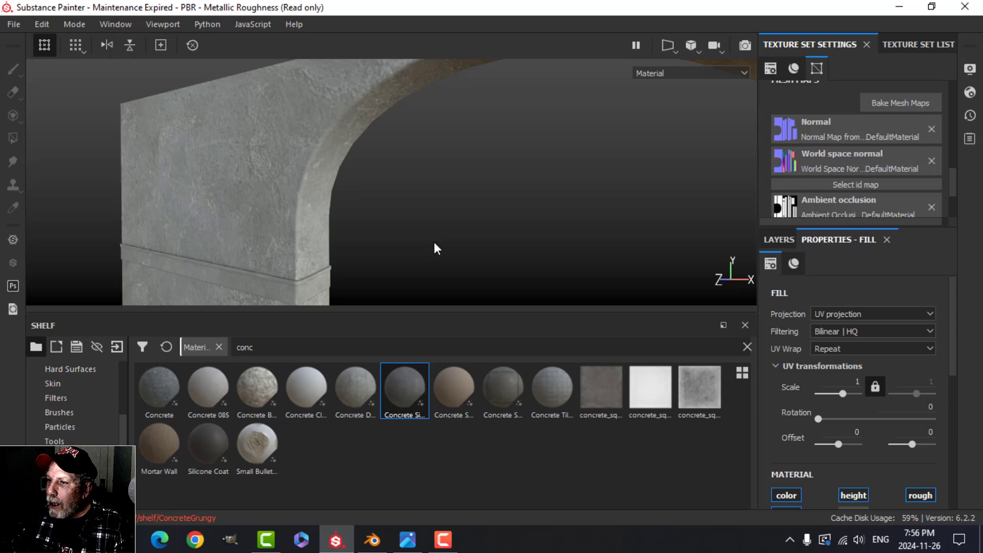
Try a texture set size of 2048 on the concrete arch wall, and return the size to 1024
{"action": "mouse_move", "coordinate": [361, 248]}
{"action": "left_mouse_down", "text": "alt"}
{"action": "mouse_move", "coordinate": [358, 259]}
{"action": "mouse_move", "coordinate": [343, 235]}
{"action": "mouse_move", "coordinate": [356, 243]}
{"action": "left_mouse_up", "text": "alt"}
{"action": "scroll", "coordinate": [865, 93], "scroll_direction": "up", "scroll_amount": 6}
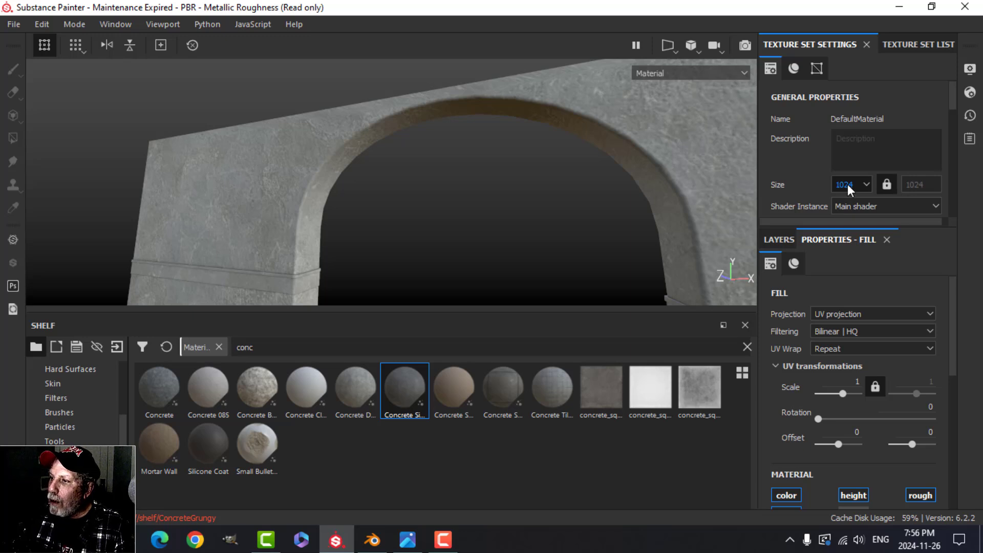
{"action": "left_click", "coordinate": [848, 183]}
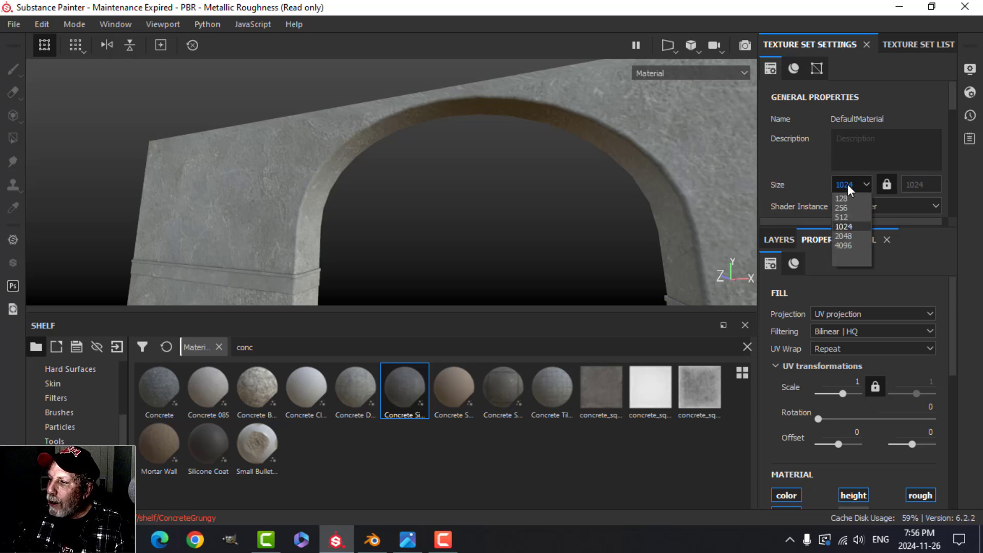
{"action": "left_click", "coordinate": [844, 236]}
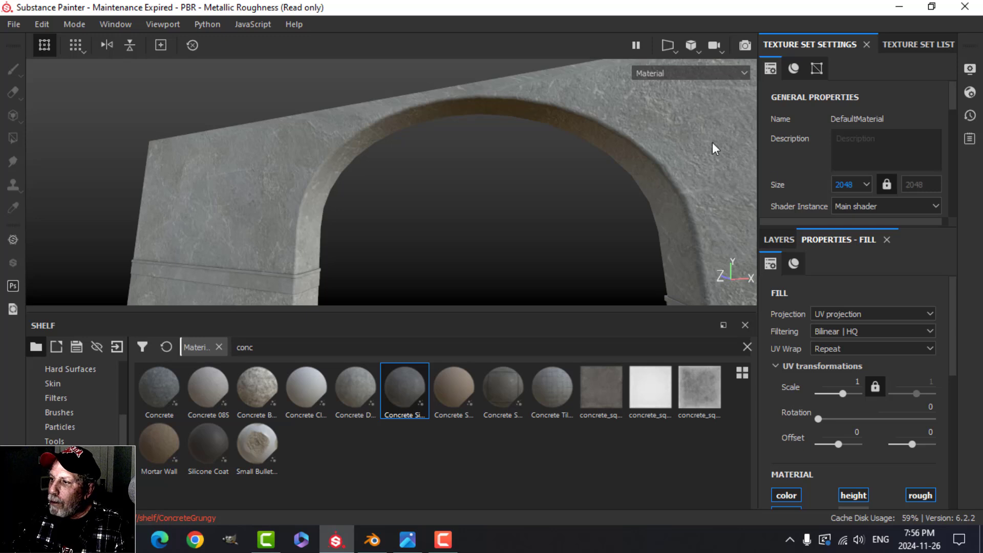
{"action": "left_click", "coordinate": [850, 185]}
{"action": "left_click", "coordinate": [844, 226]}
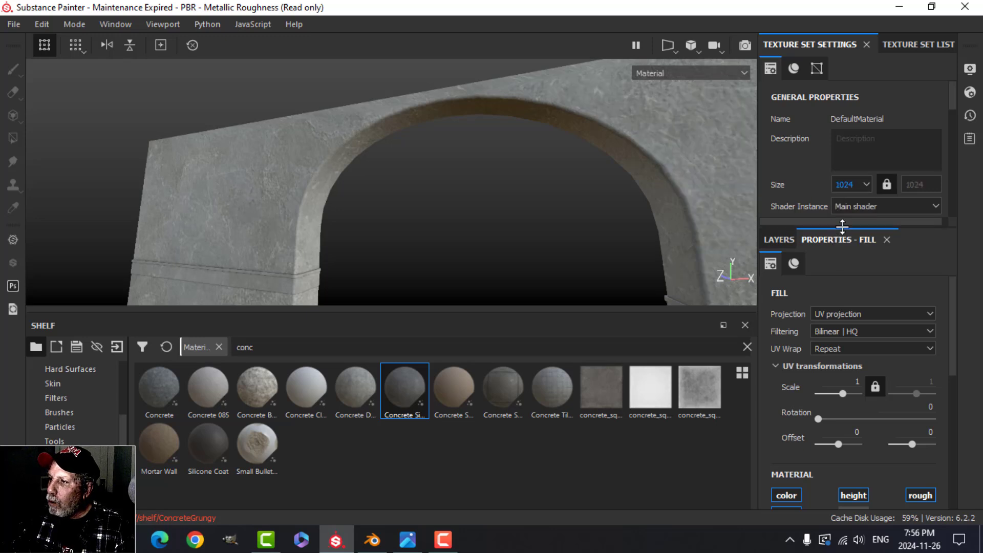
Expand the Technical Parameters of the Concrete Simple fill and set its Luminosity to 0.48
{"action": "left_click_drag", "start_coordinate": [708, 186], "coordinate": [609, 179], "text": "alt"}
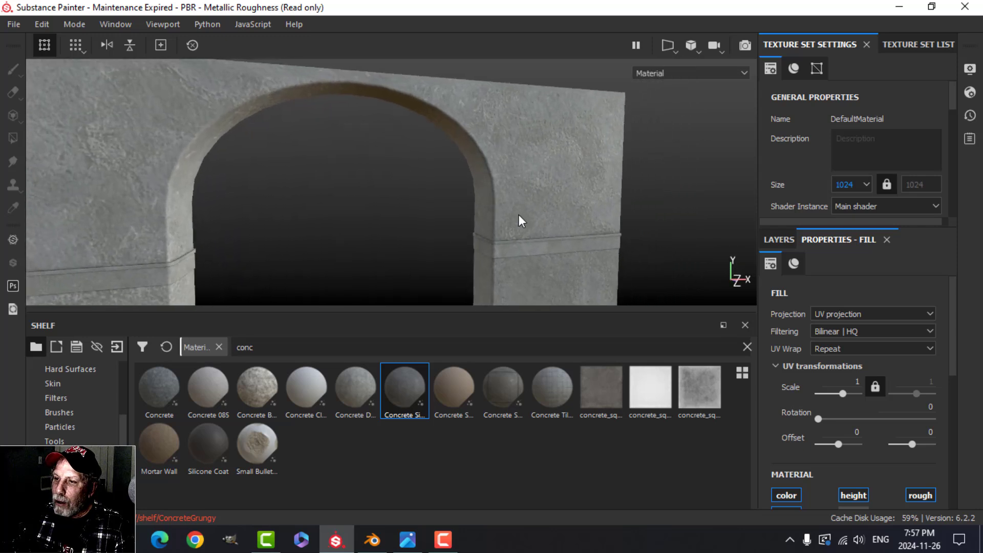
{"action": "middle_click_drag", "start_coordinate": [431, 234], "coordinate": [499, 209], "text": "alt"}
{"action": "scroll", "coordinate": [856, 425], "scroll_direction": "down", "scroll_amount": 8}
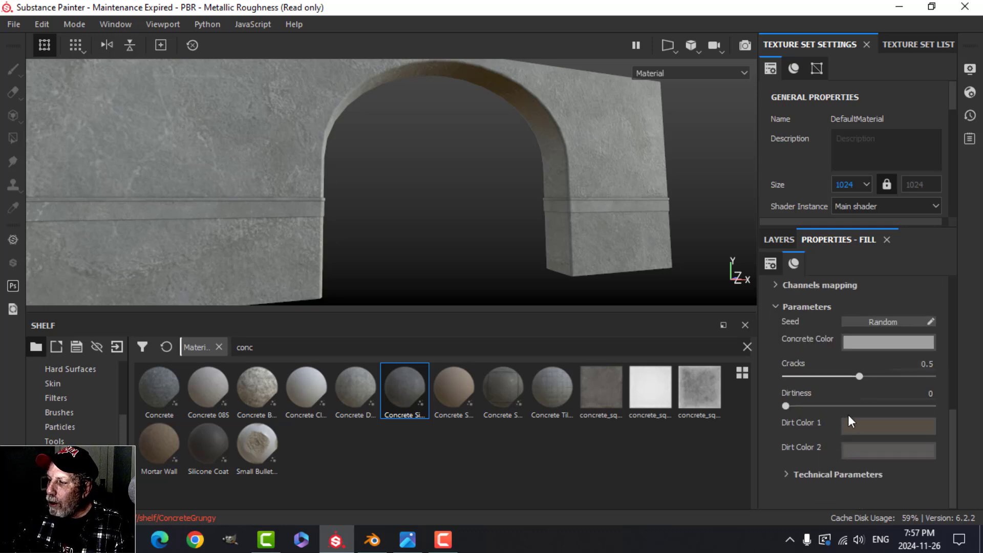
{"action": "left_click_drag", "start_coordinate": [398, 233], "coordinate": [461, 208], "text": "alt"}
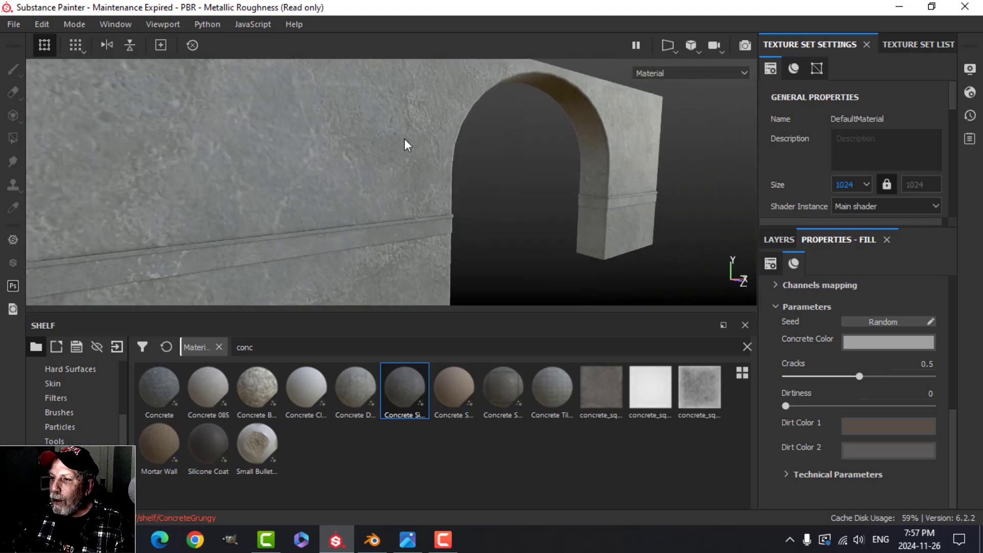
{"action": "left_click", "coordinate": [787, 474]}
{"action": "scroll", "coordinate": [824, 459], "scroll_direction": "down", "scroll_amount": 2}
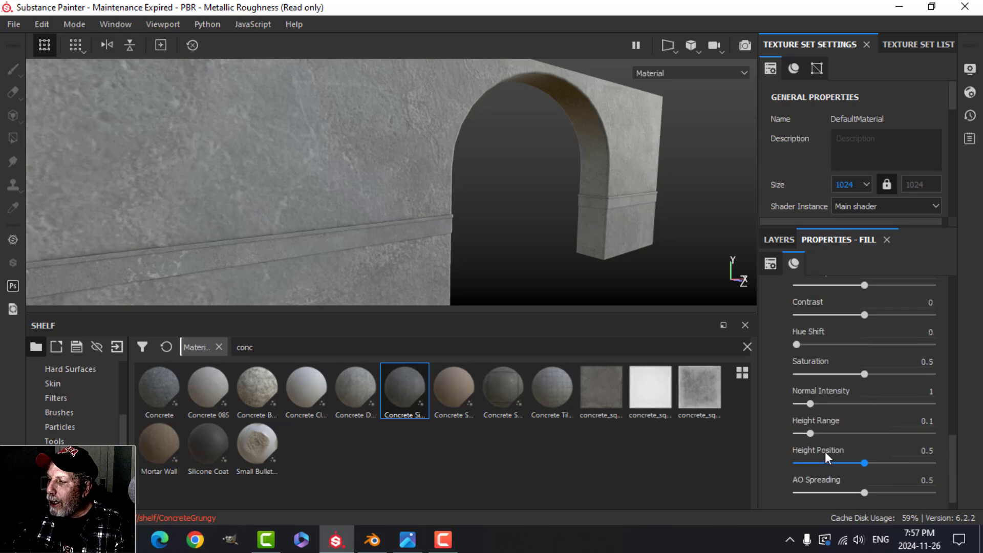
{"action": "scroll", "coordinate": [825, 452], "scroll_direction": "up", "scroll_amount": 2}
{"action": "mouse_move", "coordinate": [865, 329]}
{"action": "left_mouse_down"}
{"action": "mouse_move", "coordinate": [850, 332]}
{"action": "mouse_move", "coordinate": [863, 330]}
{"action": "left_mouse_up"}
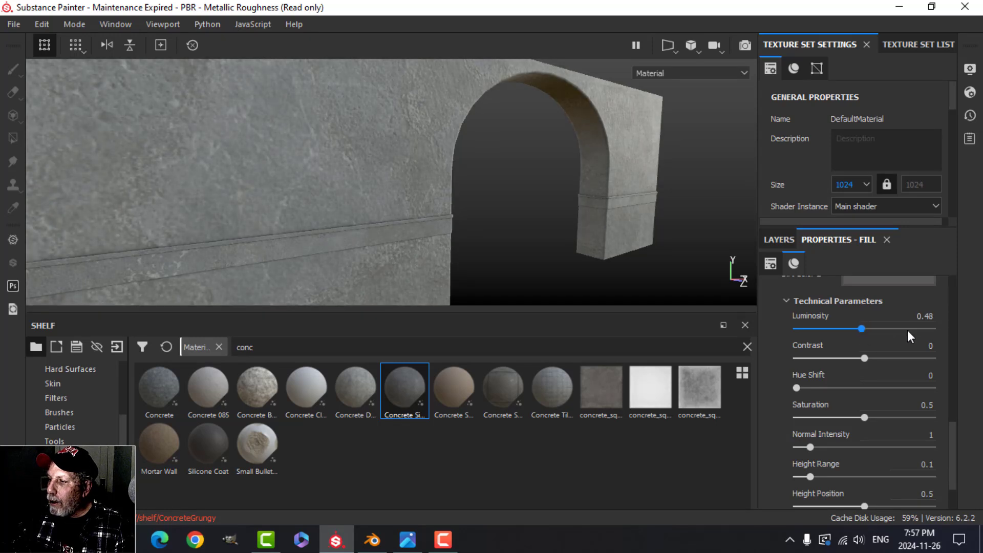
{"action": "scroll", "coordinate": [857, 383], "scroll_direction": "down", "scroll_amount": 2}
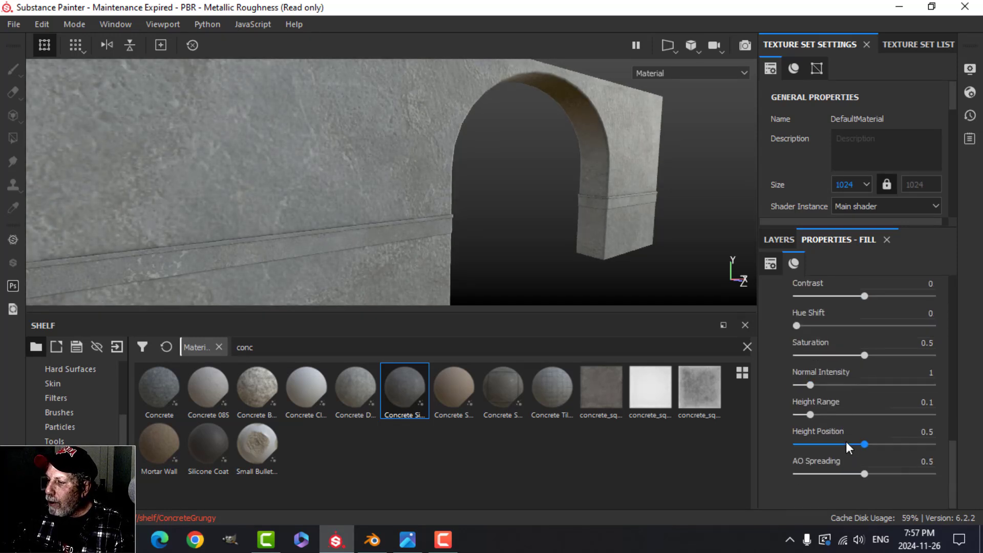
Set the concrete fill's Normal Intensity to 1.29, and try Height Range 0 and a lower Height Position before reverting both
{"action": "left_click_drag", "start_coordinate": [811, 386], "coordinate": [779, 410]}
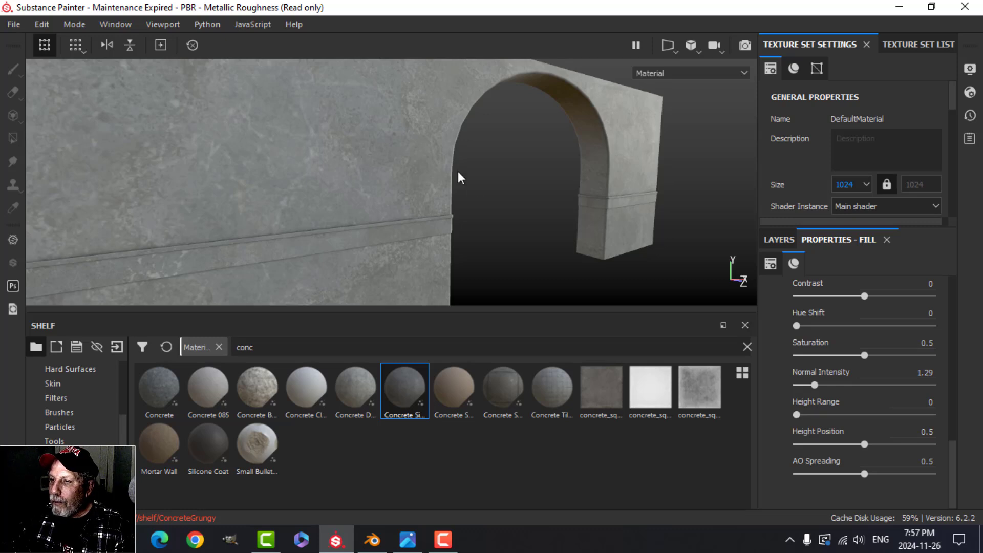
{"action": "scroll", "coordinate": [444, 164], "scroll_direction": "up", "scroll_amount": 3}
{"action": "middle_click_drag", "start_coordinate": [439, 141], "coordinate": [454, 197], "text": "alt"}
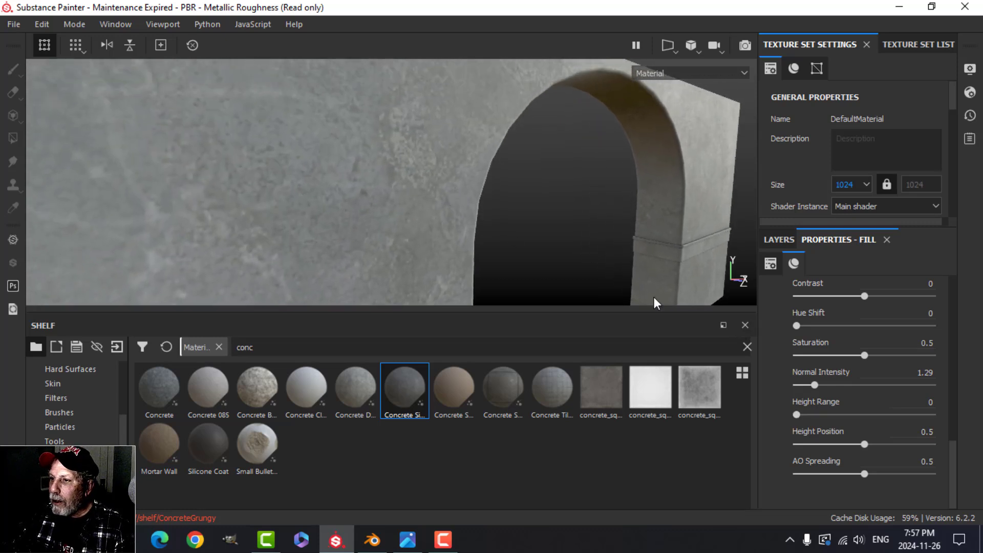
{"action": "left_click", "coordinate": [866, 414]}
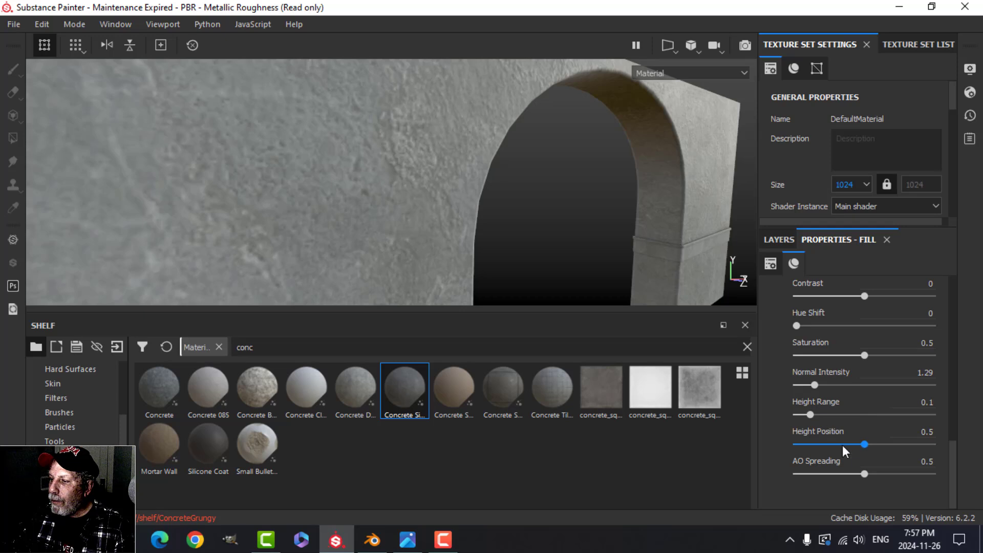
{"action": "left_click_drag", "start_coordinate": [865, 444], "coordinate": [777, 450]}
{"action": "key", "text": "ctrl+z"}
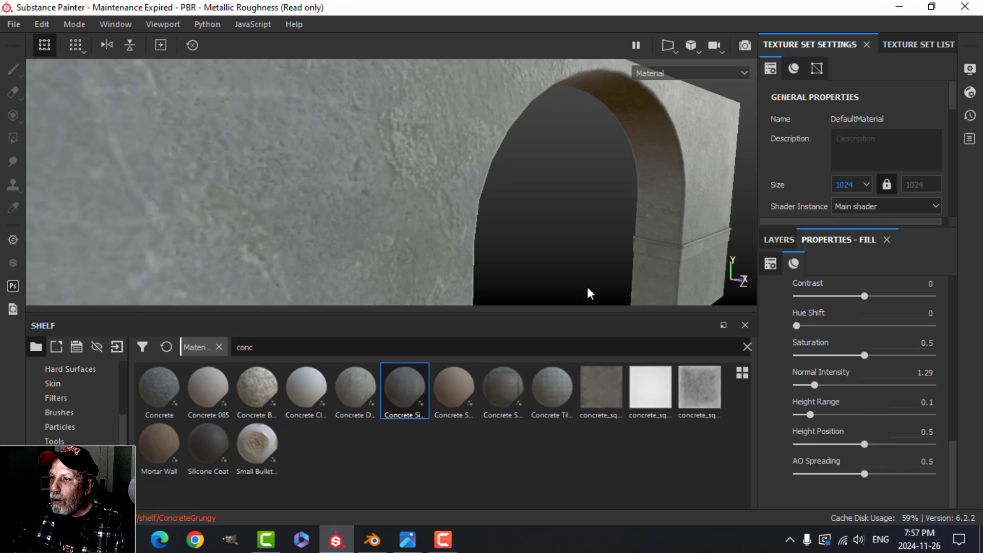
Examine the concrete surface on the wall, around the arch opening and along the trim band
{"action": "scroll", "coordinate": [481, 223], "scroll_direction": "down", "scroll_amount": 5}
{"action": "middle_click_drag", "start_coordinate": [489, 227], "coordinate": [486, 189], "text": "alt"}
{"action": "left_click_drag", "start_coordinate": [486, 188], "coordinate": [472, 200], "text": "alt"}
{"action": "scroll", "coordinate": [472, 200], "scroll_direction": "up", "scroll_amount": 2}
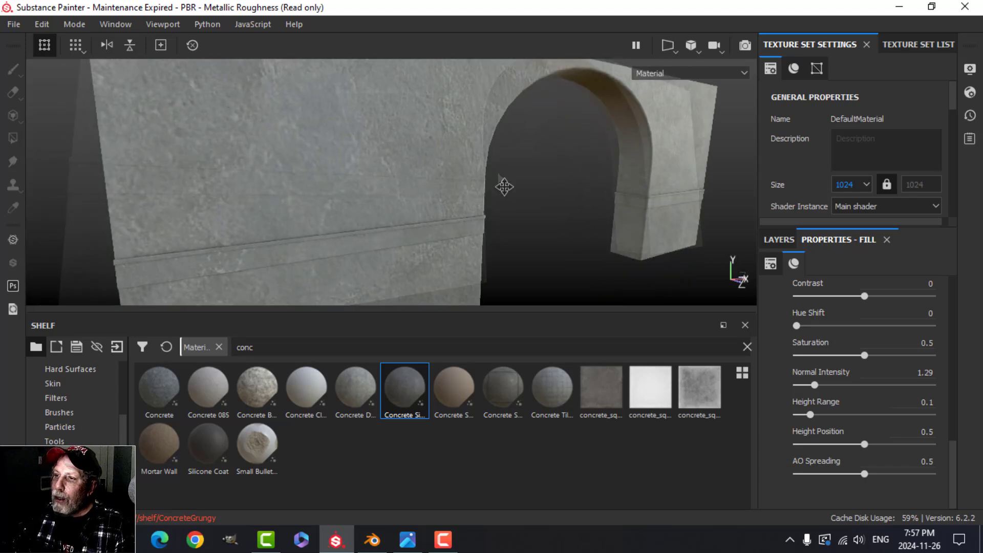
{"action": "left_click_drag", "start_coordinate": [501, 184], "coordinate": [523, 204], "text": "alt"}
{"action": "scroll", "coordinate": [518, 217], "scroll_direction": "up", "scroll_amount": 2}
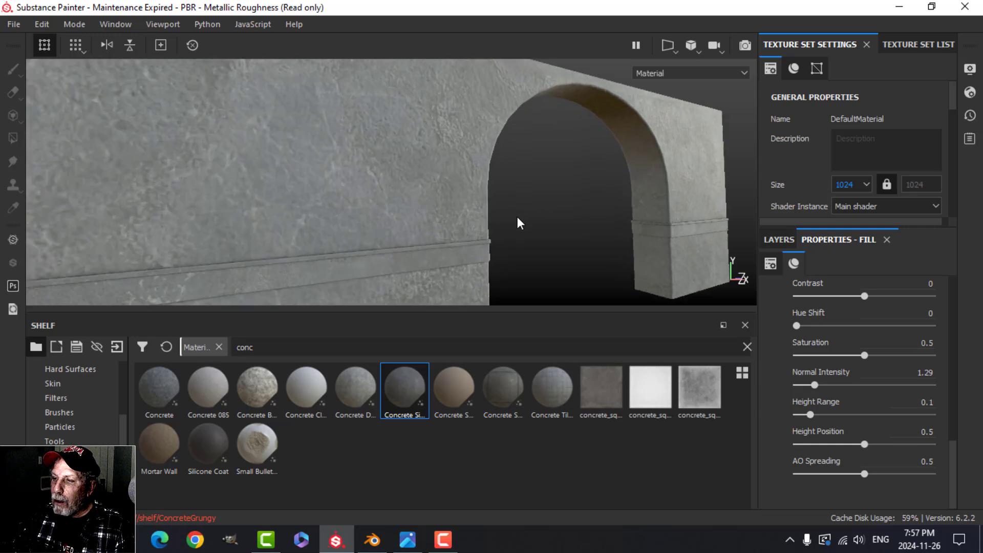
{"action": "middle_click_drag", "start_coordinate": [518, 218], "coordinate": [529, 167], "text": "alt"}
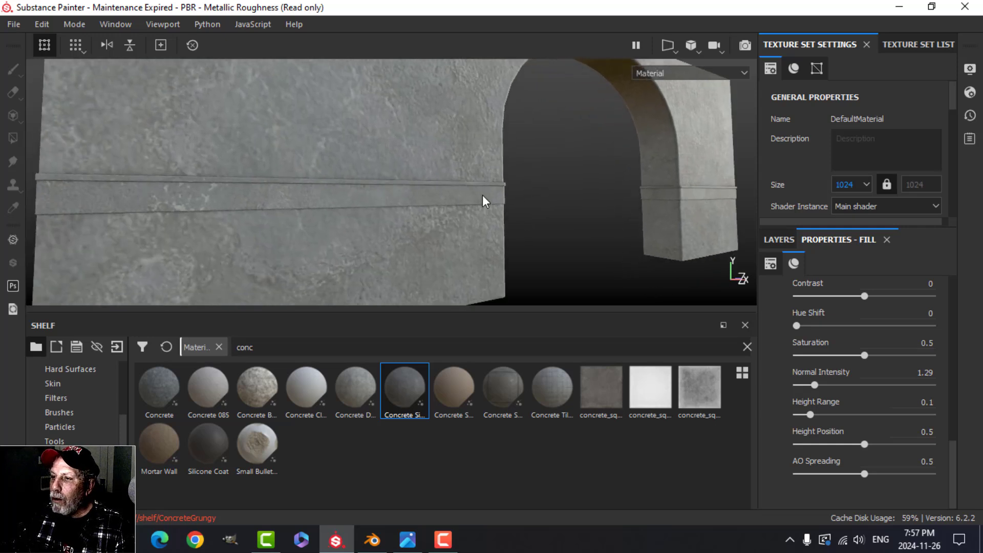
{"action": "left_click_drag", "start_coordinate": [483, 198], "coordinate": [504, 195], "text": "alt"}
Search the shelf materials for "metal" and add Iron Raw Damaged as a fill above the Concrete Simple layer
{"action": "left_click", "coordinate": [776, 239]}
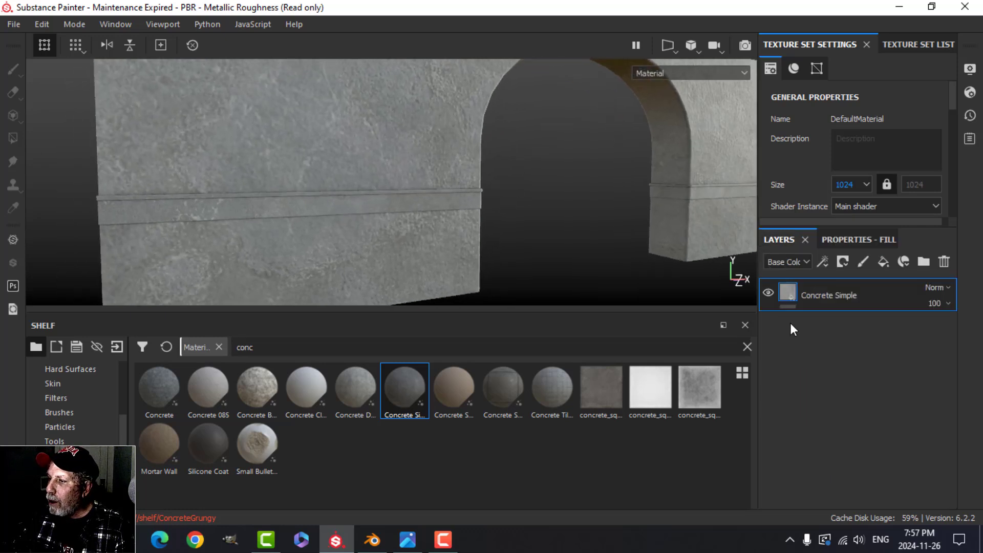
{"action": "left_click", "coordinate": [822, 296]}
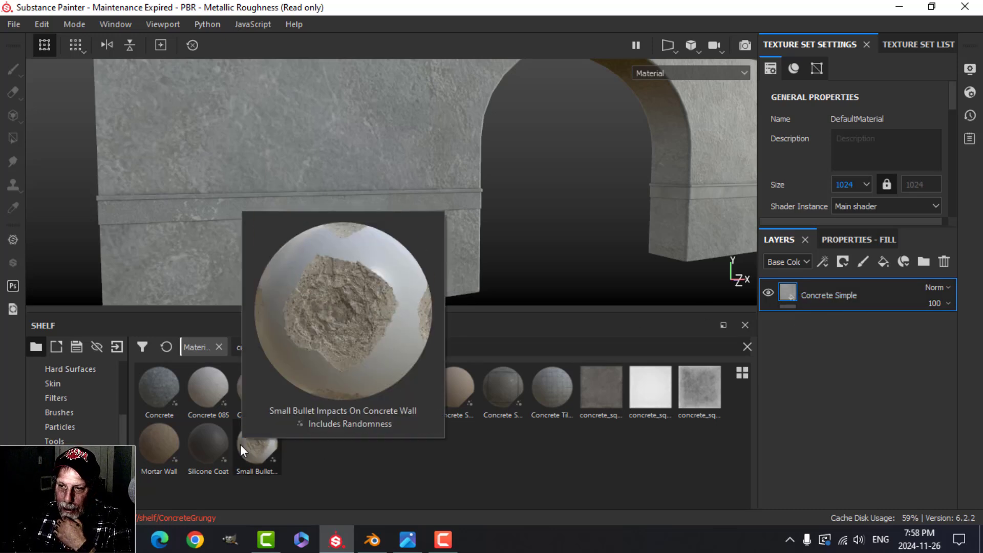
{"action": "left_click", "coordinate": [63, 457]}
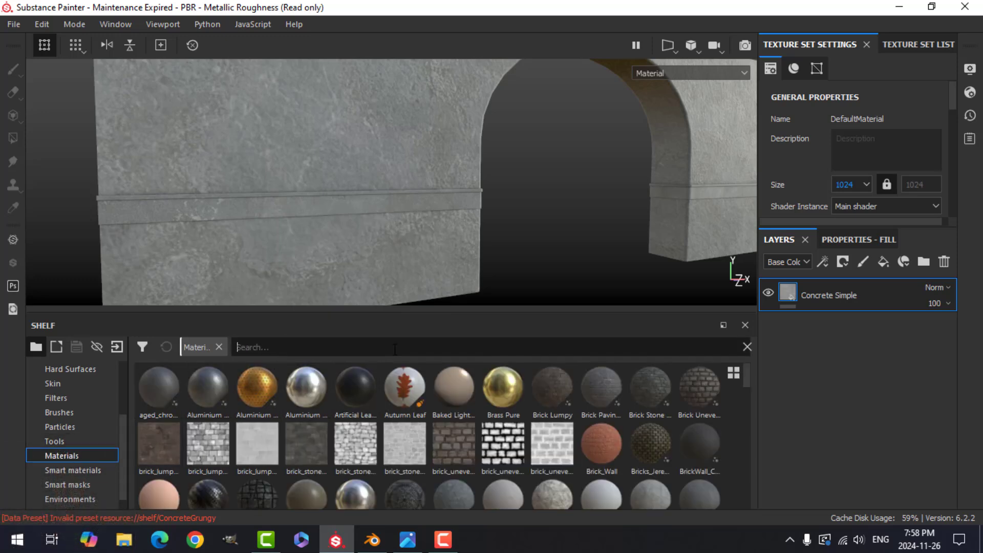
{"action": "type", "text": "metal"}
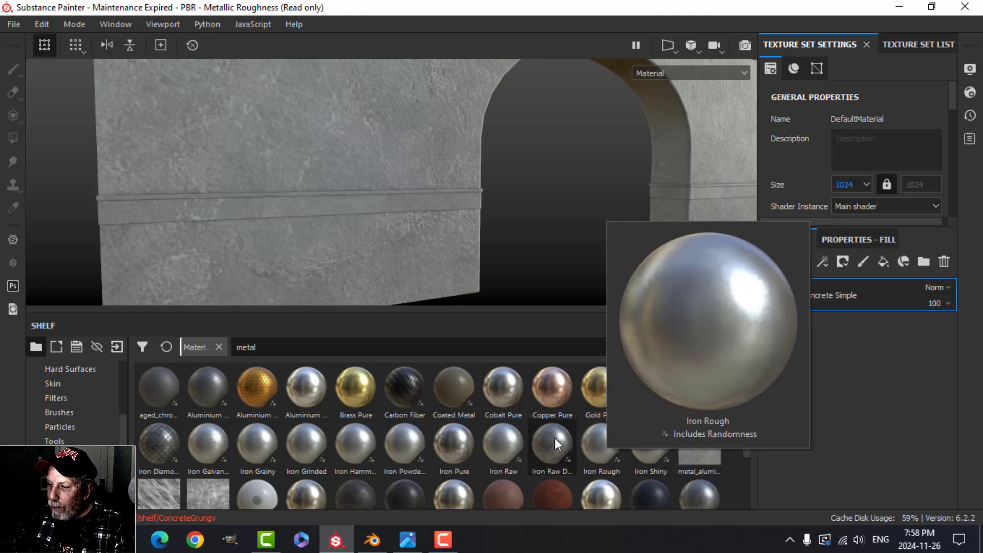
{"action": "mouse_move", "coordinate": [545, 436]}
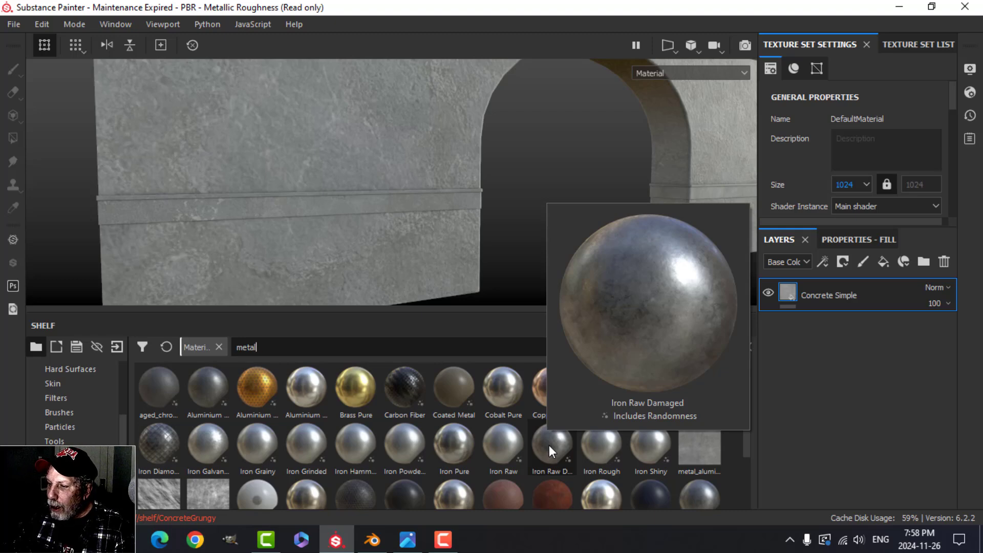
{"action": "left_click_drag", "start_coordinate": [549, 445], "coordinate": [798, 280]}
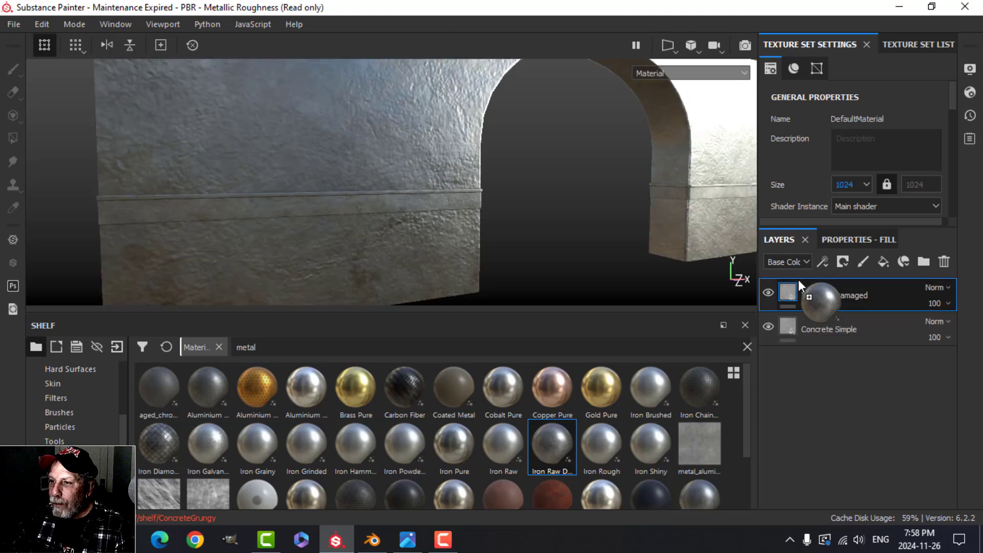
Hide and show the Concrete Simple layer twice to compare the metal's surface with and without the concrete underneath
{"action": "scroll", "coordinate": [392, 245], "scroll_direction": "up", "scroll_amount": 3}
{"action": "scroll", "coordinate": [463, 215], "scroll_direction": "up", "scroll_amount": 4}
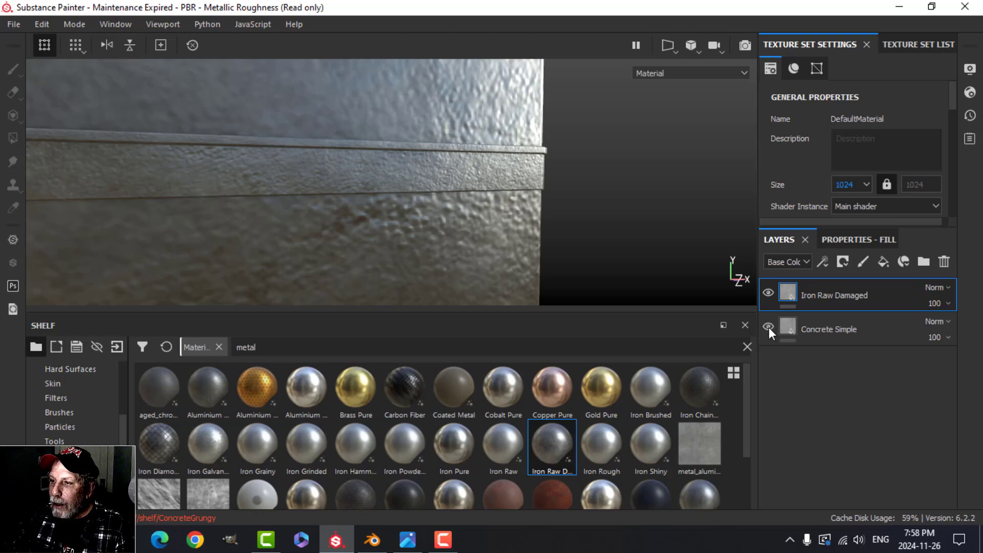
{"action": "left_click", "coordinate": [768, 327]}
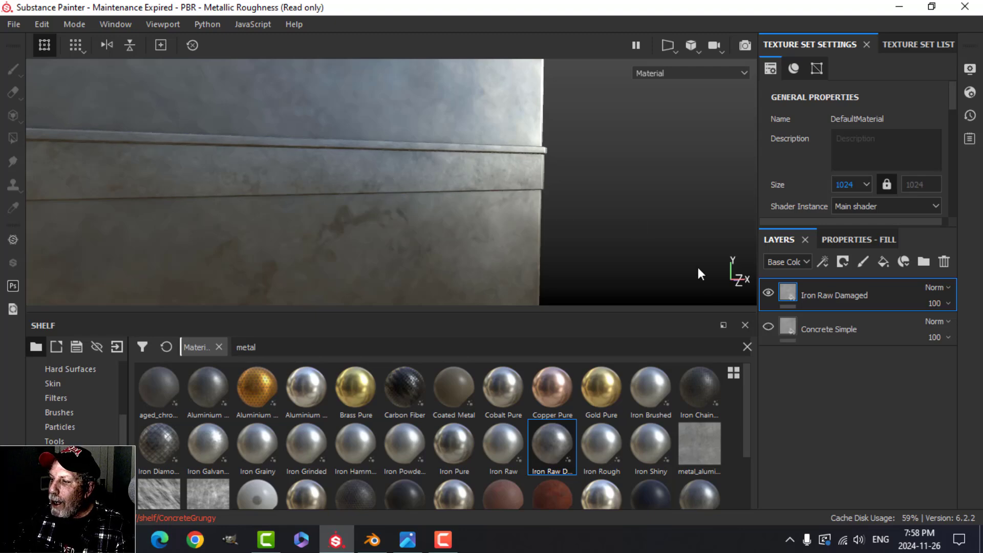
{"action": "left_click", "coordinate": [769, 326]}
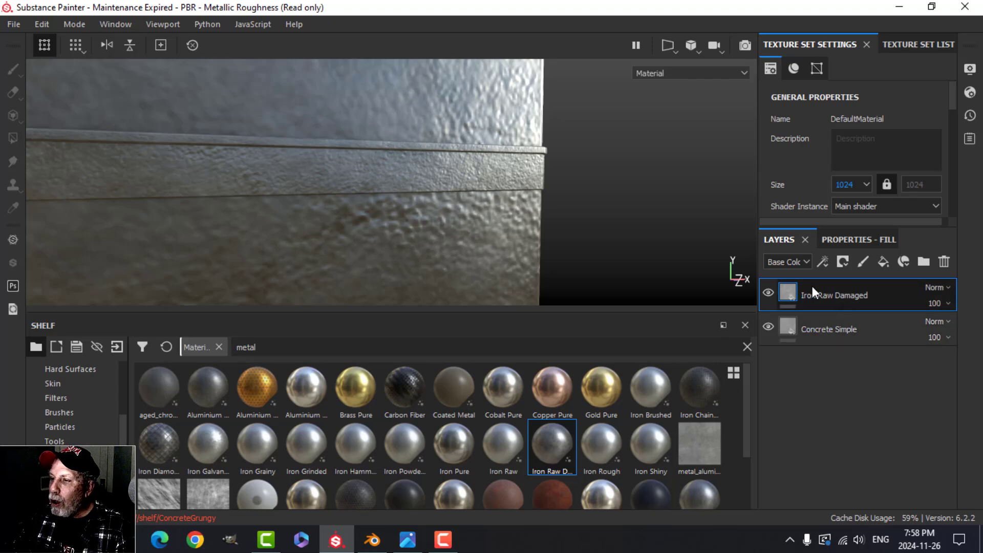
{"action": "left_click", "coordinate": [768, 326]}
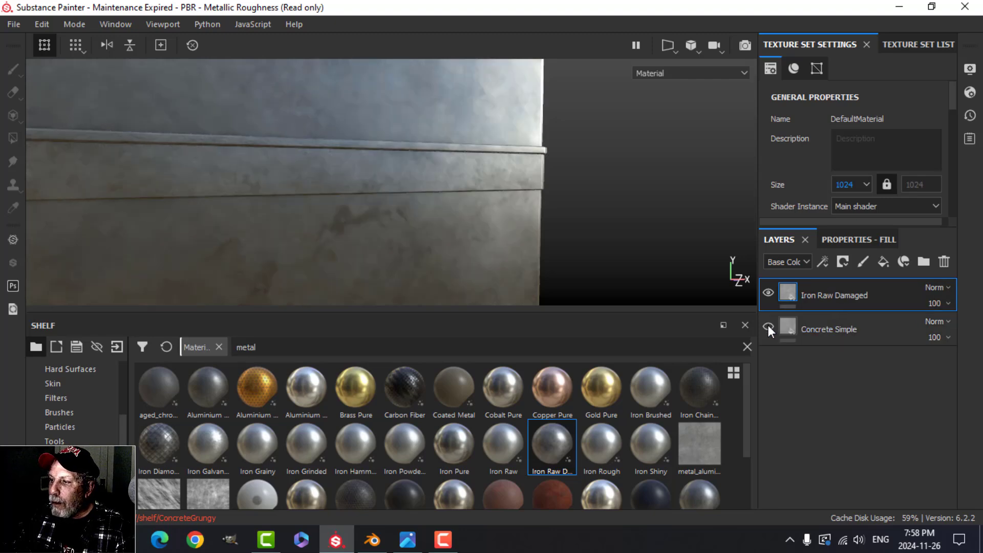
{"action": "left_click", "coordinate": [769, 325]}
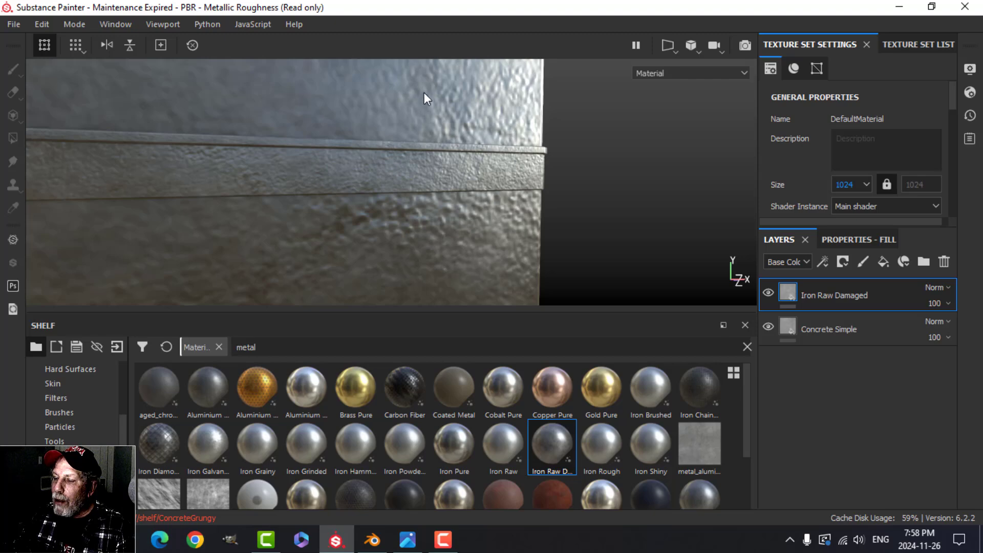
Try a texture set size of 2048 to check the metal's detail up close, and return the size to 1024
{"action": "left_click_drag", "start_coordinate": [450, 121], "coordinate": [519, 151], "text": "alt"}
{"action": "left_click", "coordinate": [845, 185]}
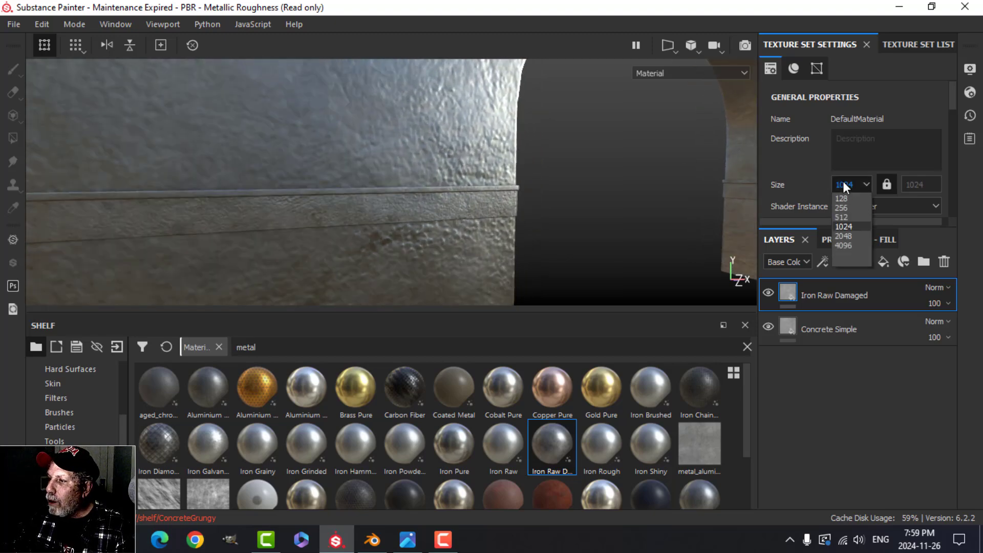
{"action": "left_click", "coordinate": [843, 235]}
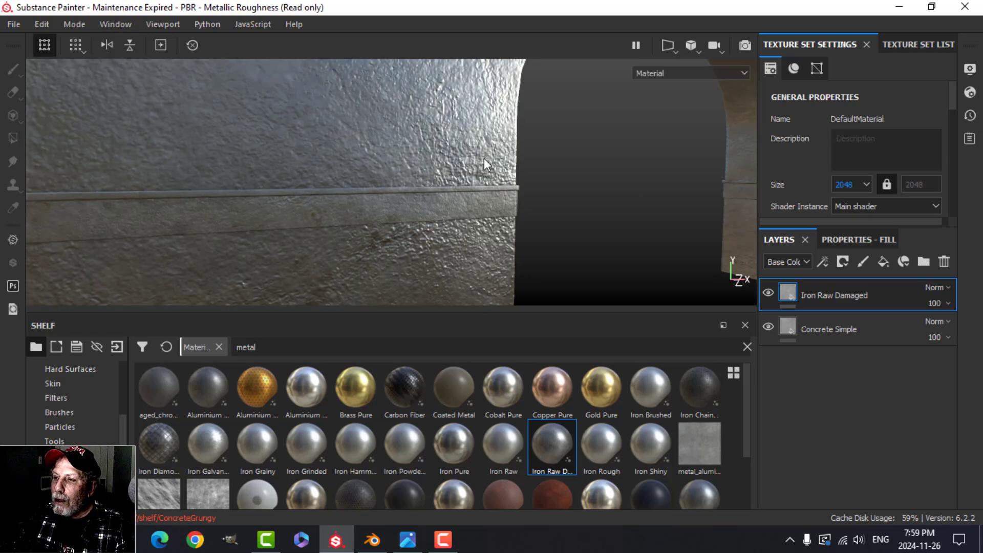
{"action": "scroll", "coordinate": [465, 196], "scroll_direction": "up", "scroll_amount": 1}
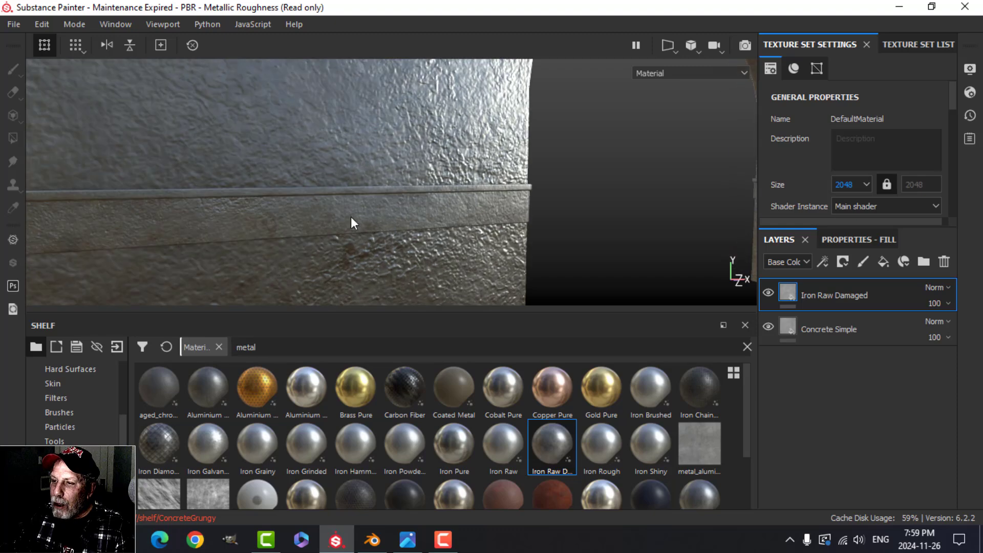
{"action": "left_click", "coordinate": [844, 185]}
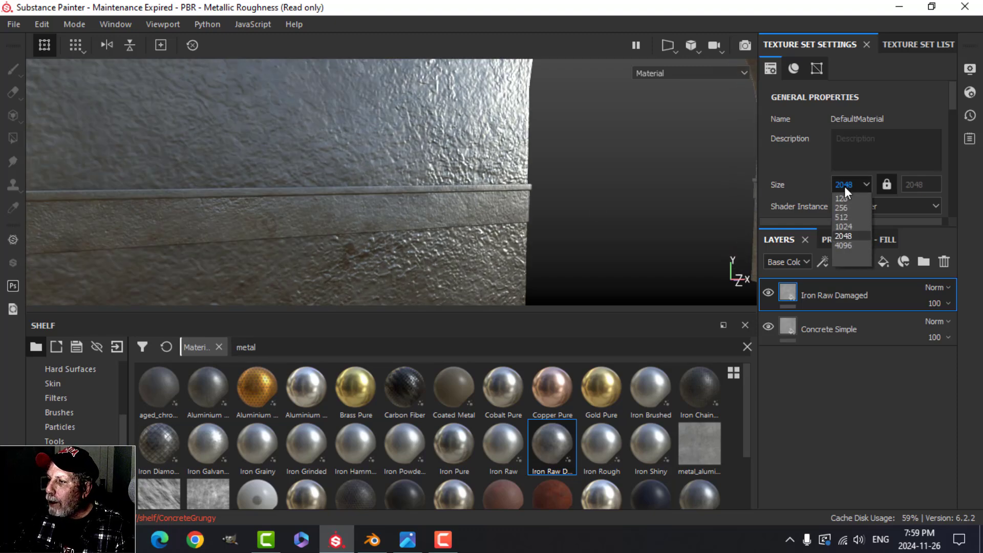
{"action": "left_click", "coordinate": [844, 226]}
Hide and reshow the Iron Raw Damaged layer to compare the metal and the concrete on the wall's trim band
{"action": "scroll", "coordinate": [525, 184], "scroll_direction": "down", "scroll_amount": 2}
{"action": "middle_click_drag", "start_coordinate": [530, 219], "coordinate": [543, 187], "text": "alt"}
{"action": "scroll", "coordinate": [385, 187], "scroll_direction": "down", "scroll_amount": 1}
{"action": "left_click_drag", "start_coordinate": [385, 188], "coordinate": [377, 195], "text": "alt"}
{"action": "middle_click_drag", "start_coordinate": [377, 195], "coordinate": [432, 195], "text": "alt"}
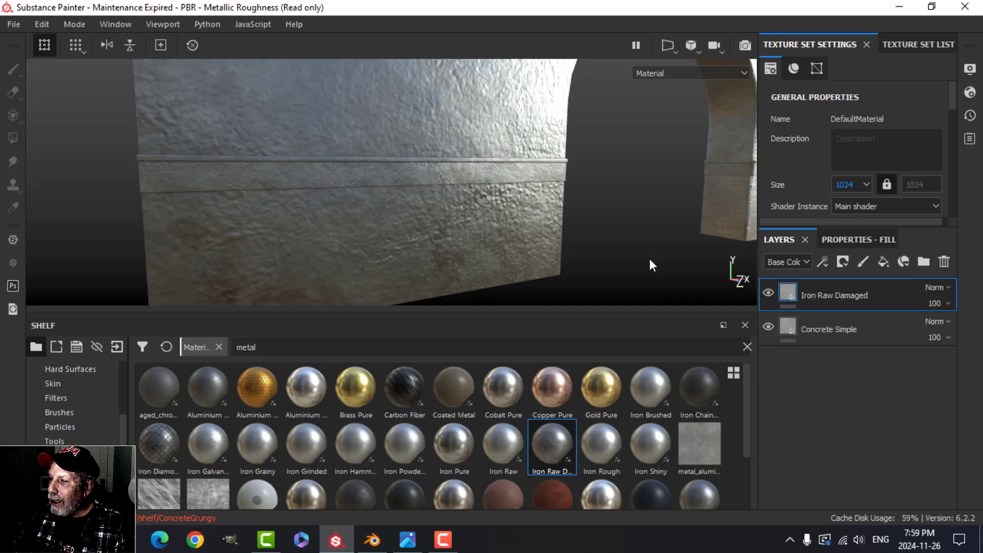
{"action": "left_click", "coordinate": [766, 292]}
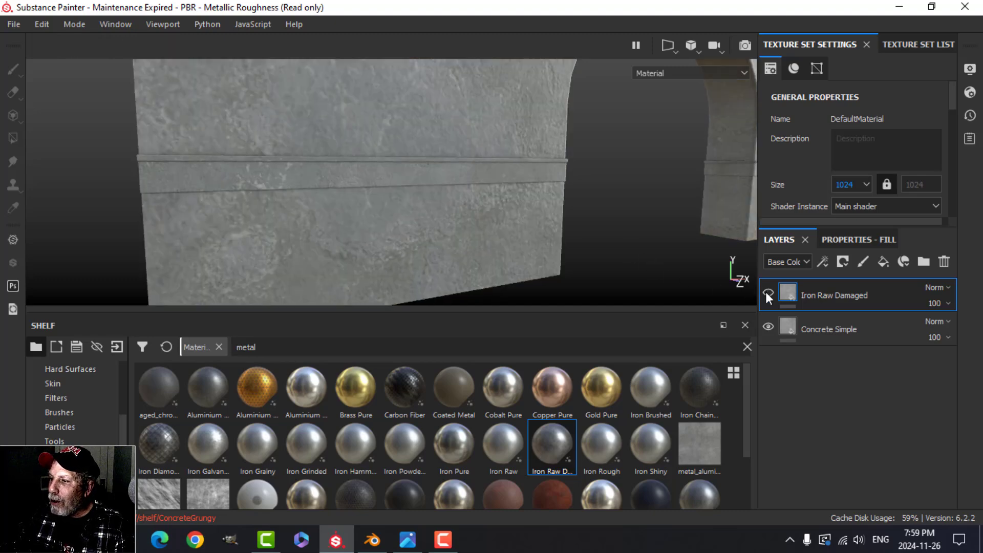
{"action": "left_click", "coordinate": [767, 292]}
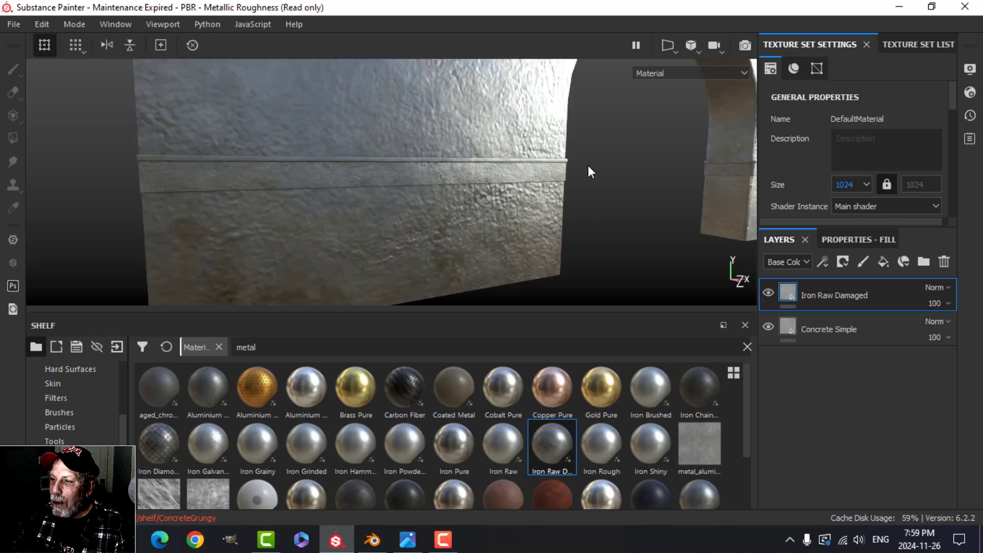
Add a black mask to the Iron Raw Damaged layer
{"action": "scroll", "coordinate": [475, 220], "scroll_direction": "up", "scroll_amount": 2}
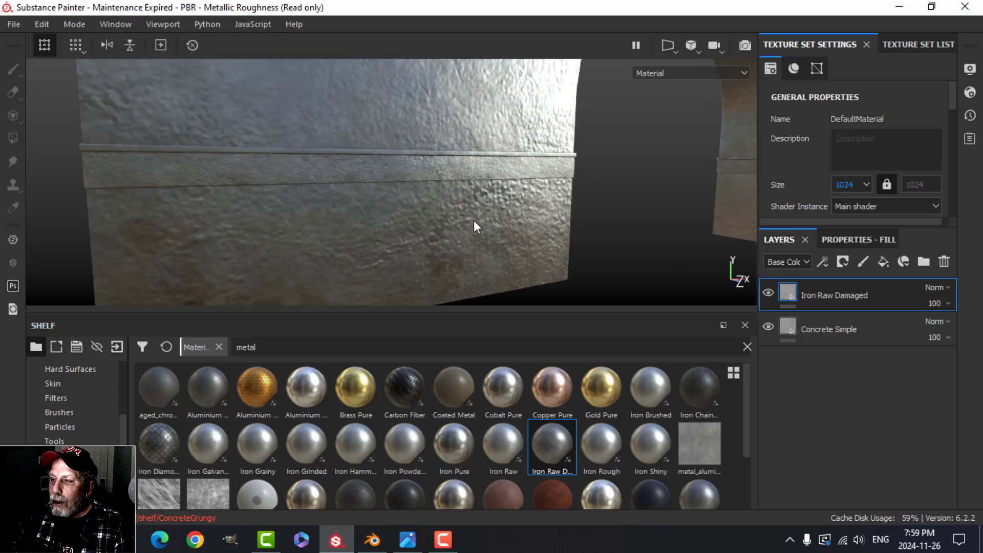
{"action": "scroll", "coordinate": [473, 219], "scroll_direction": "down", "scroll_amount": 2}
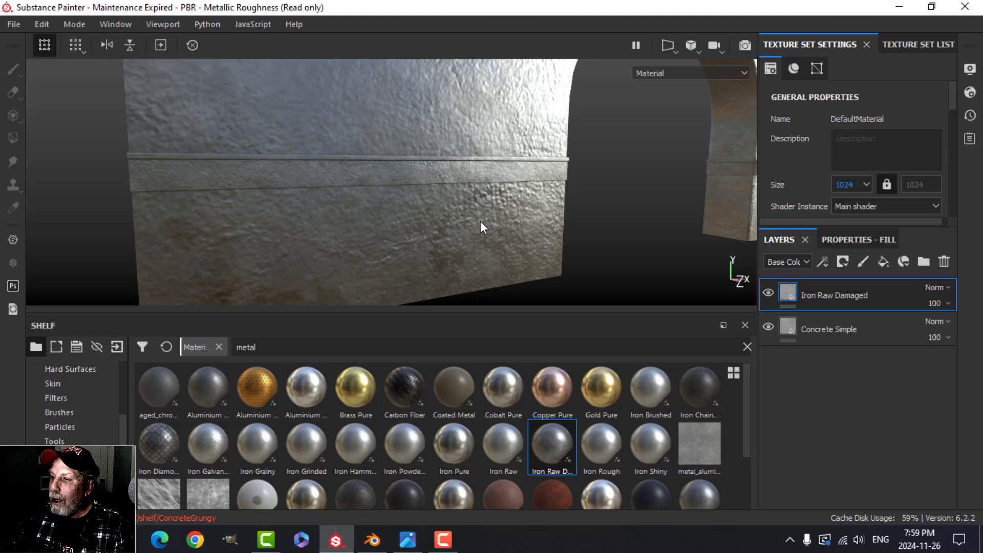
{"action": "middle_click_drag", "start_coordinate": [506, 221], "coordinate": [457, 221], "text": "alt"}
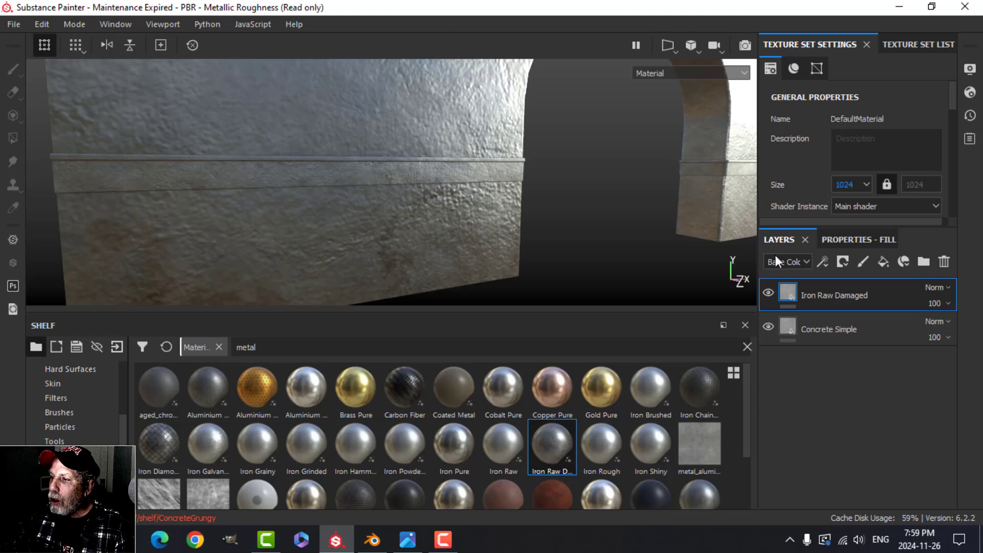
{"action": "left_click", "coordinate": [841, 263]}
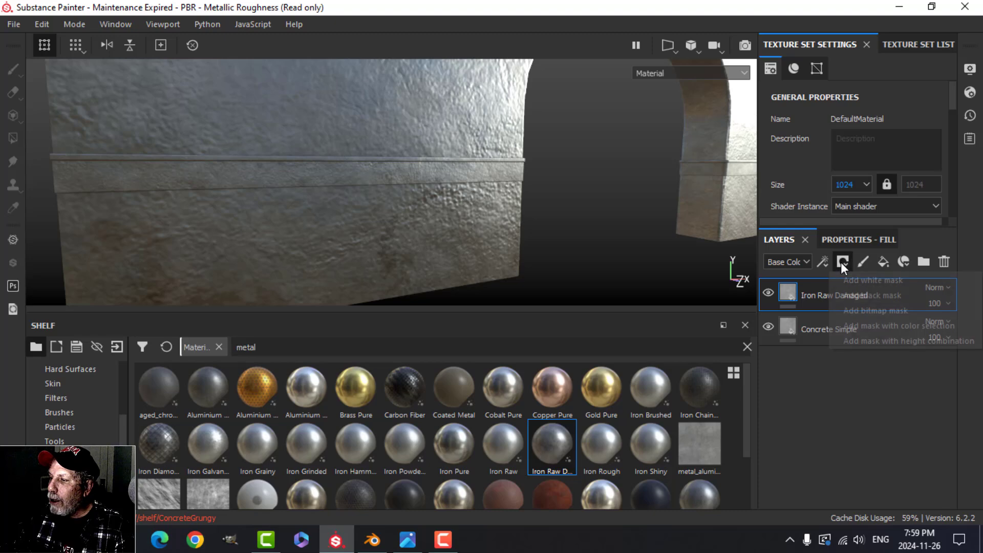
{"action": "left_click", "coordinate": [855, 295]}
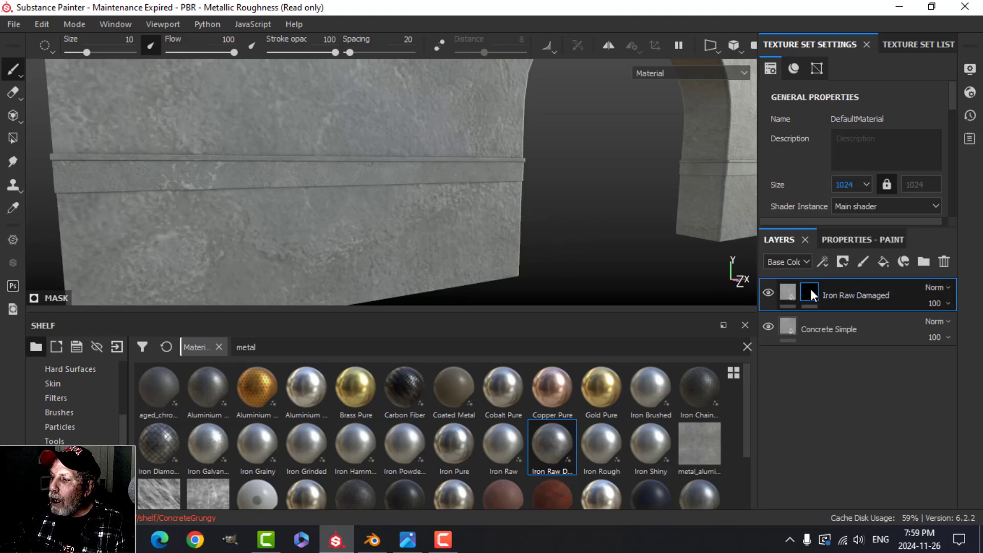
Reveal the metal on the trim bands of both arch walls in the mask, using Polygon Fill in mesh fill mode, and return to the Paint tool
{"action": "mouse_move", "coordinate": [807, 295]}
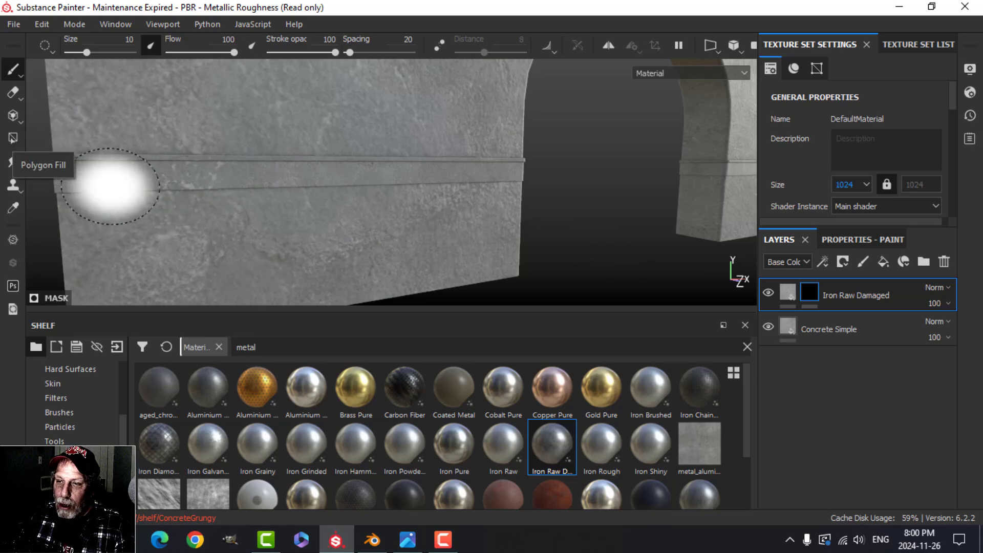
{"action": "left_click", "coordinate": [16, 137]}
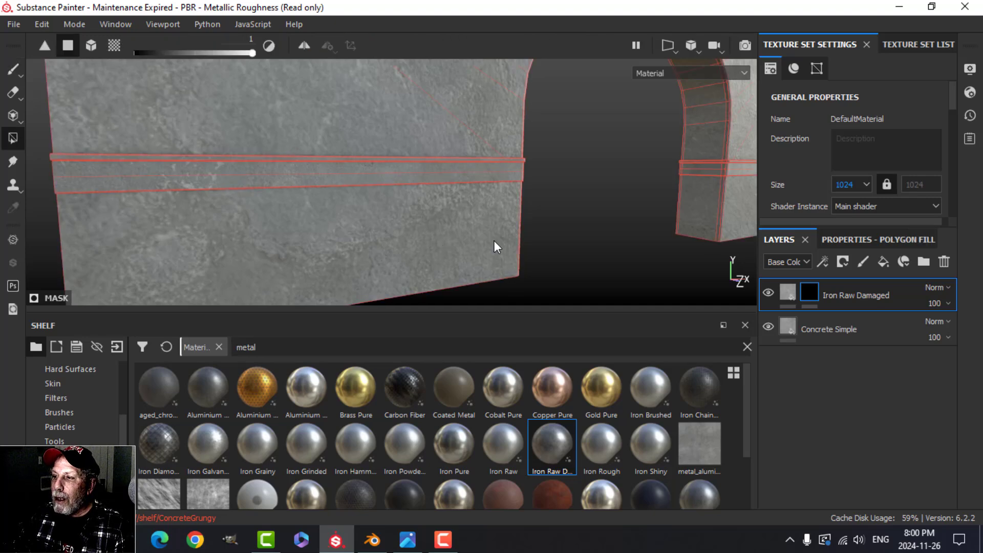
{"action": "left_click", "coordinate": [857, 238]}
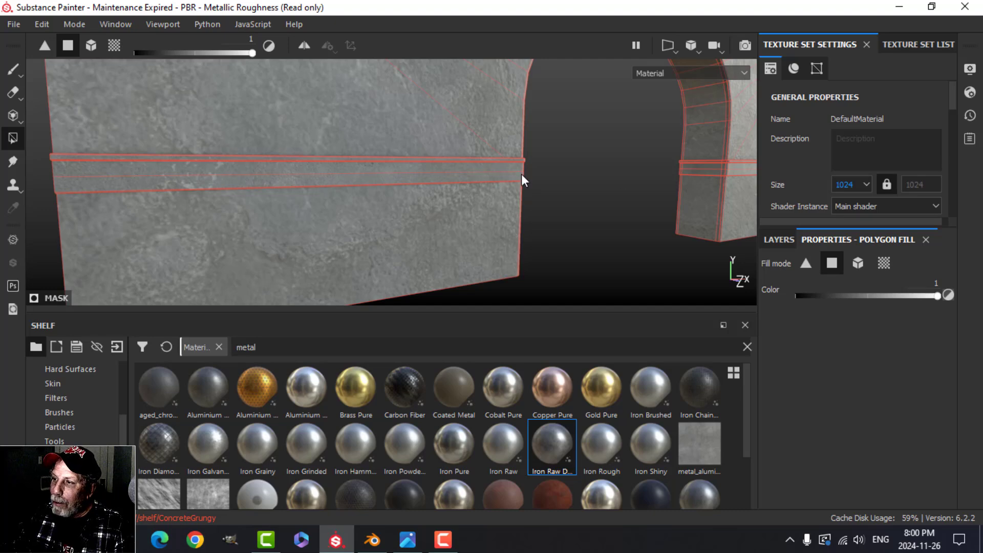
{"action": "left_click", "coordinate": [860, 262]}
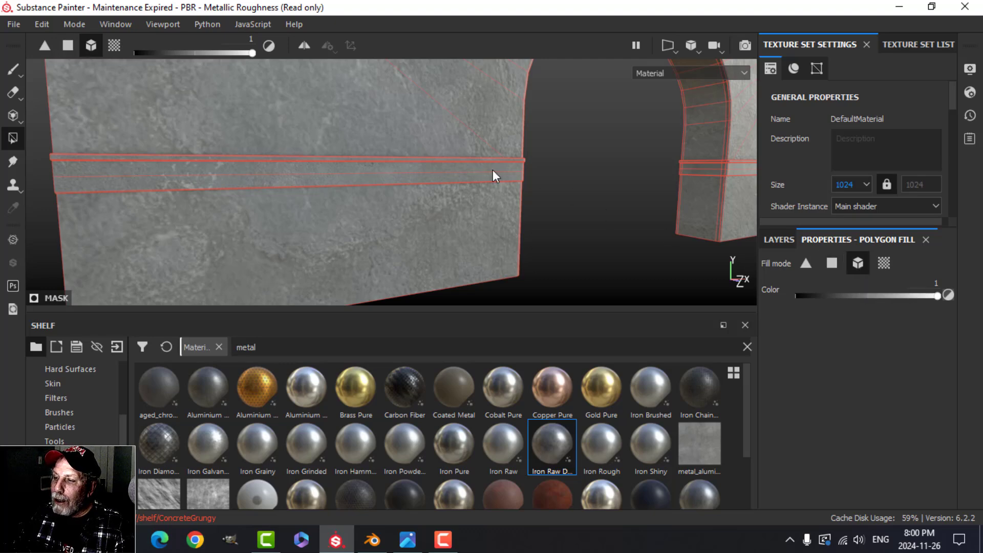
{"action": "left_click", "coordinate": [429, 171]}
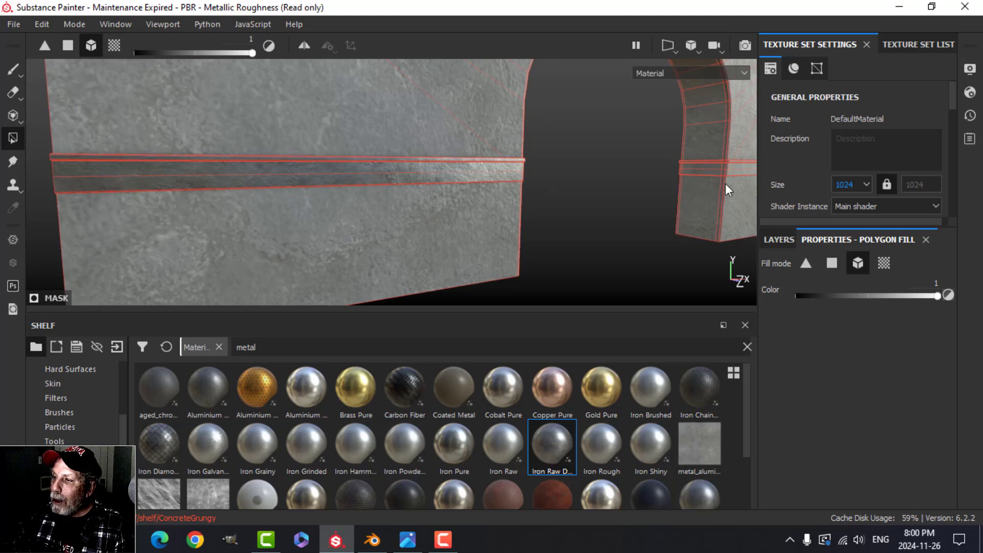
{"action": "left_click", "coordinate": [718, 169]}
{"action": "scroll", "coordinate": [671, 218], "scroll_direction": "down", "scroll_amount": 4}
{"action": "middle_click_drag", "start_coordinate": [669, 218], "coordinate": [614, 211], "text": "alt"}
{"action": "left_click", "coordinate": [14, 71]}
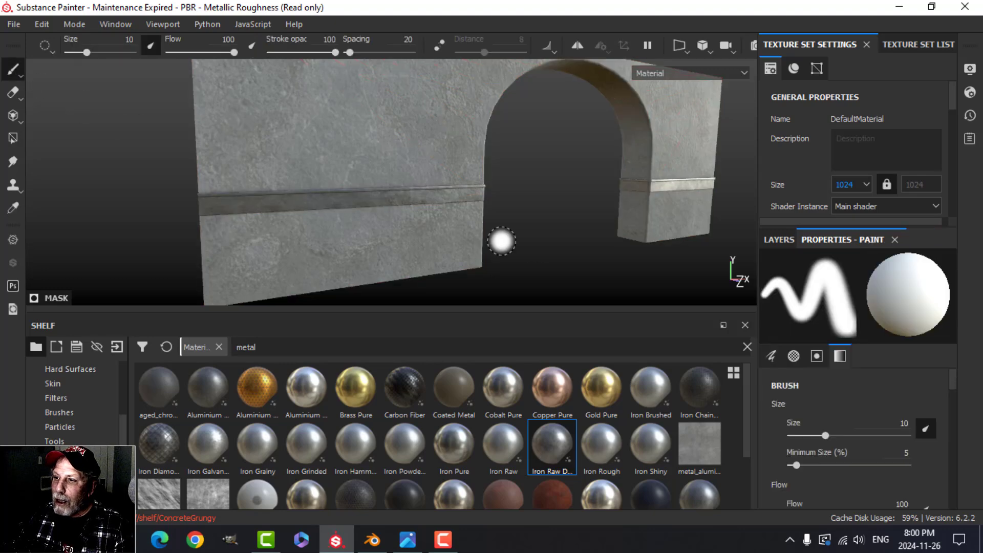
Examine the masked metal trim and its surface detail up close from several angles around the arch
{"action": "mouse_move", "coordinate": [572, 237]}
{"action": "left_mouse_down", "text": "alt"}
{"action": "mouse_move", "coordinate": [430, 229]}
{"action": "mouse_move", "coordinate": [492, 226]}
{"action": "mouse_move", "coordinate": [435, 205]}
{"action": "mouse_move", "coordinate": [316, 201]}
{"action": "mouse_move", "coordinate": [376, 209]}
{"action": "left_mouse_up", "text": "alt"}
{"action": "scroll", "coordinate": [375, 208], "scroll_direction": "up", "scroll_amount": 3}
{"action": "middle_click_drag", "start_coordinate": [340, 164], "coordinate": [418, 231], "text": "alt"}
{"action": "scroll", "coordinate": [414, 233], "scroll_direction": "up", "scroll_amount": 3}
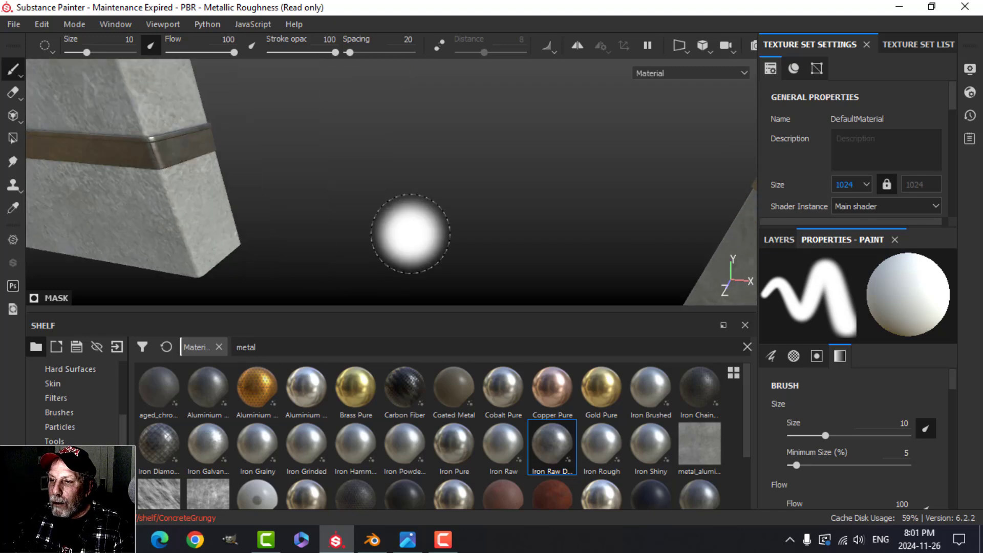
{"action": "middle_click_drag", "start_coordinate": [277, 205], "coordinate": [365, 210], "text": "alt"}
{"action": "left_click_drag", "start_coordinate": [266, 188], "coordinate": [413, 205], "text": "alt"}
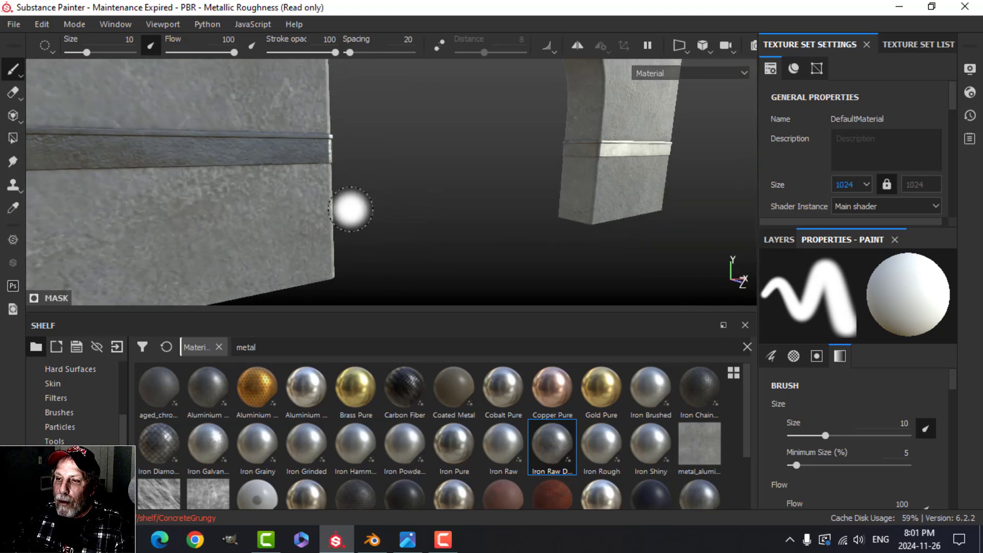
{"action": "left_click_drag", "start_coordinate": [307, 211], "coordinate": [353, 215], "text": "alt"}
{"action": "middle_click_drag", "start_coordinate": [317, 215], "coordinate": [369, 220], "text": "alt"}
{"action": "left_click_drag", "start_coordinate": [348, 217], "coordinate": [369, 220], "text": "alt"}
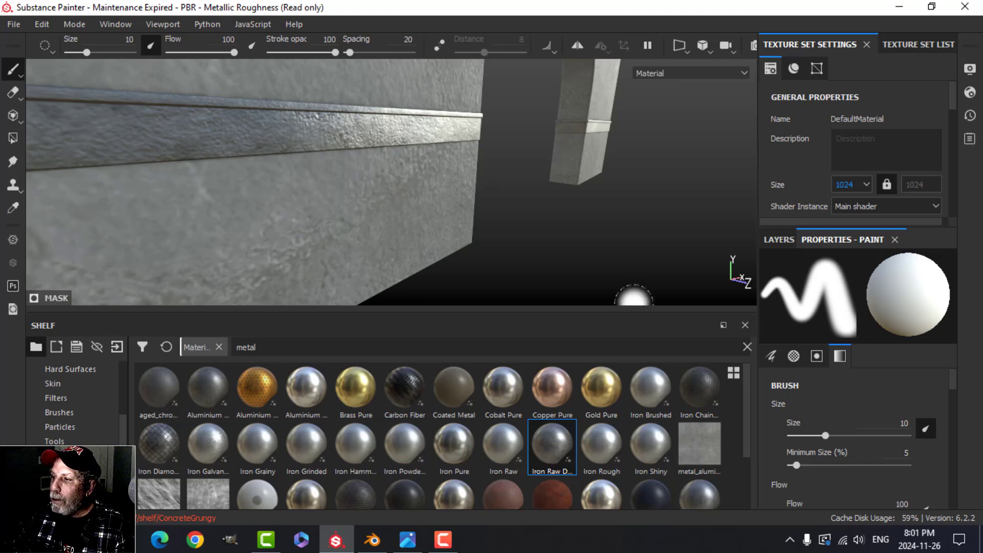
{"action": "left_click", "coordinate": [788, 245]}
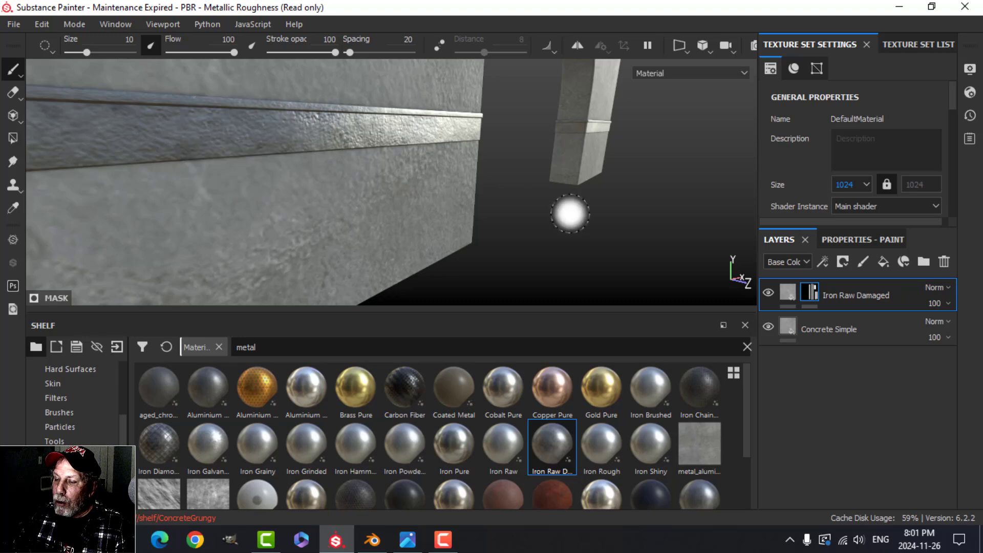
{"action": "mouse_move", "coordinate": [571, 214]}
{"action": "left_mouse_down", "text": "alt"}
{"action": "mouse_move", "coordinate": [490, 236]}
{"action": "mouse_move", "coordinate": [441, 210]}
{"action": "mouse_move", "coordinate": [465, 201]}
{"action": "mouse_move", "coordinate": [451, 202]}
{"action": "left_mouse_up", "text": "alt"}
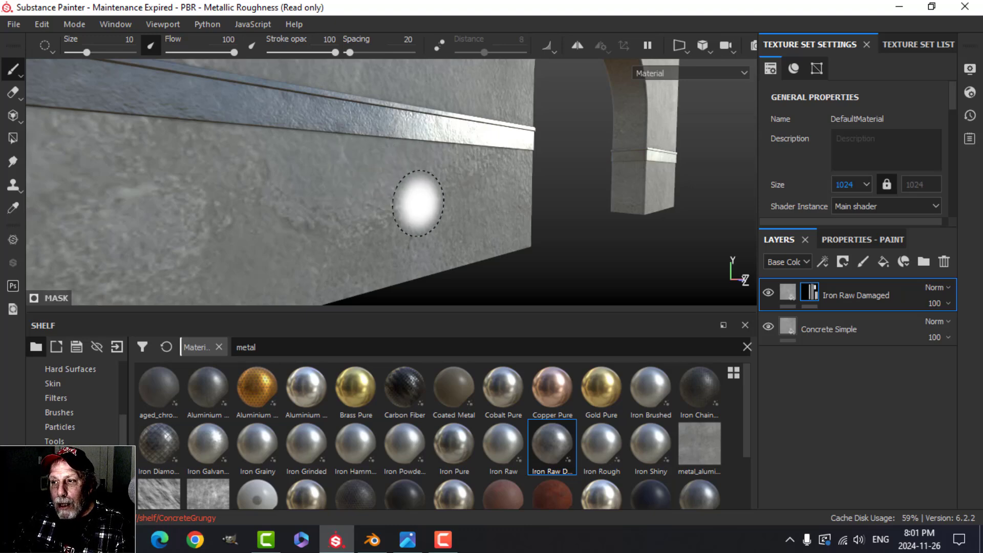
{"action": "scroll", "coordinate": [417, 203], "scroll_direction": "up", "scroll_amount": 1}
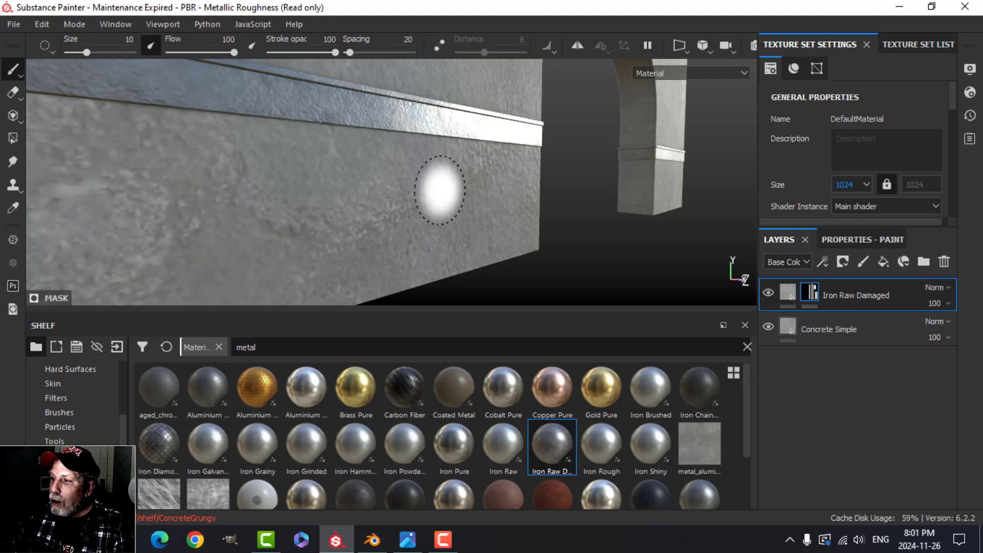
{"action": "left_click_drag", "start_coordinate": [413, 165], "coordinate": [433, 178], "text": "alt"}
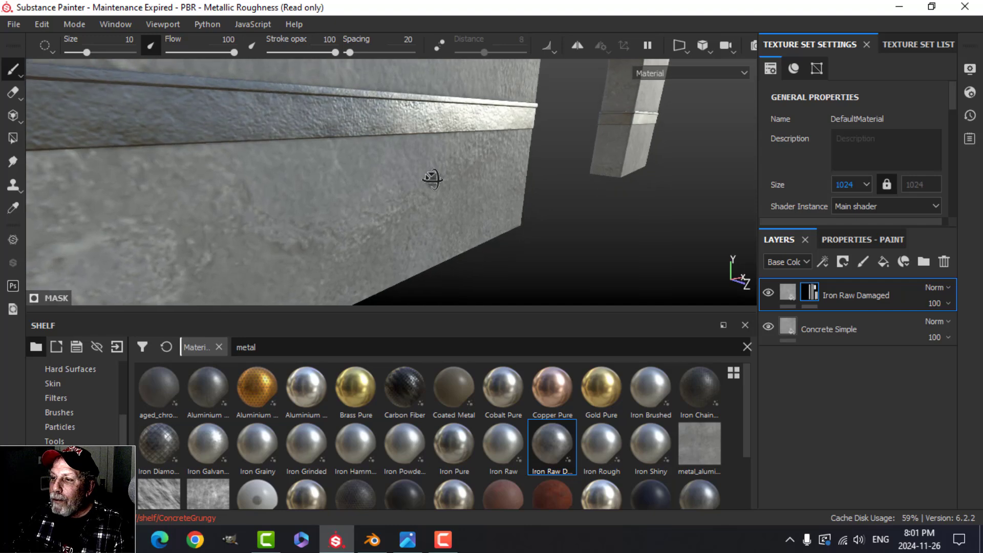
Try a Normal Intensity of 0 and a Height Range of 1 on the Concrete Simple layer, undoing each change
{"action": "left_click", "coordinate": [830, 340]}
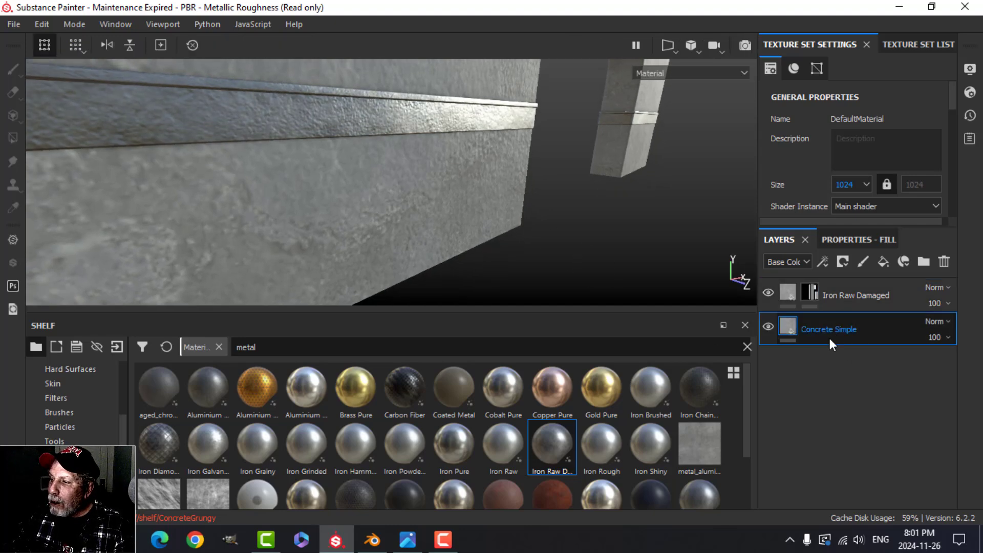
{"action": "left_click", "coordinate": [841, 241]}
{"action": "scroll", "coordinate": [866, 422], "scroll_direction": "down", "scroll_amount": 3}
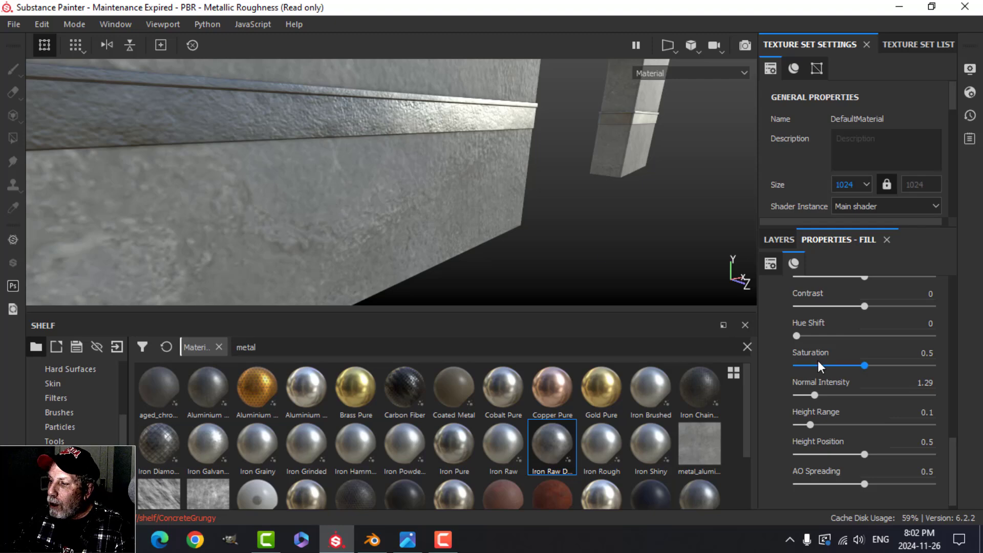
{"action": "left_click_drag", "start_coordinate": [814, 395], "coordinate": [699, 391]}
{"action": "key", "text": "ctrl+z"}
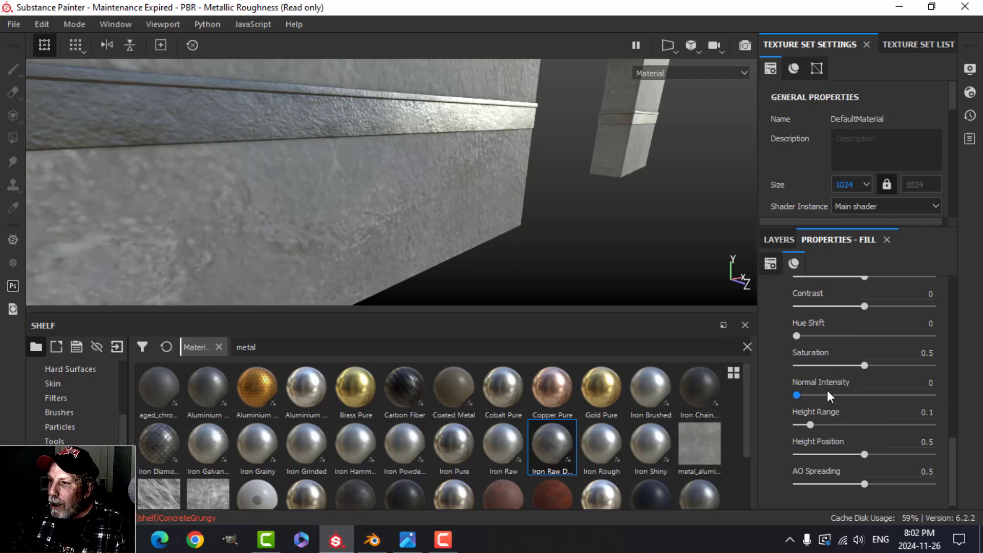
{"action": "left_click_drag", "start_coordinate": [811, 423], "coordinate": [926, 424]}
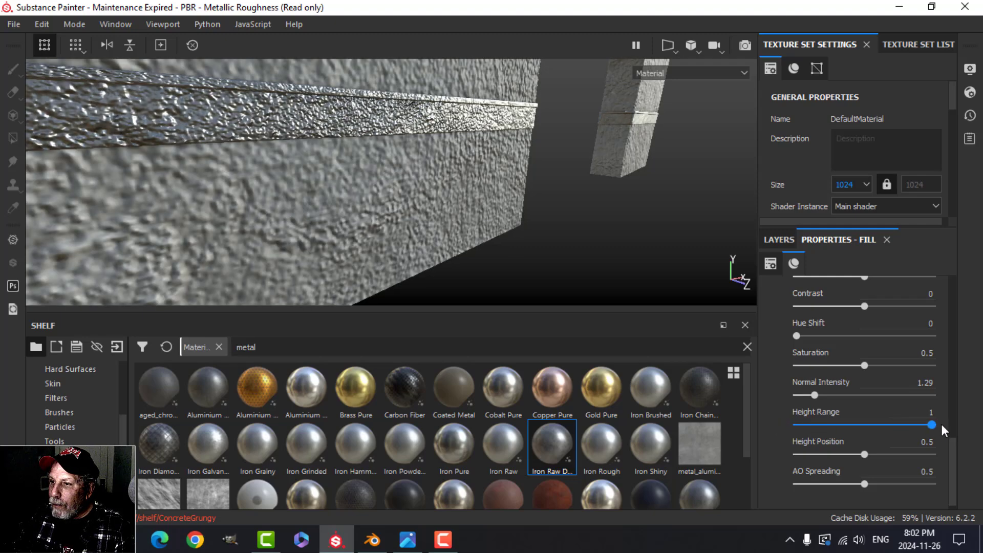
{"action": "key", "text": "ctrl+z"}
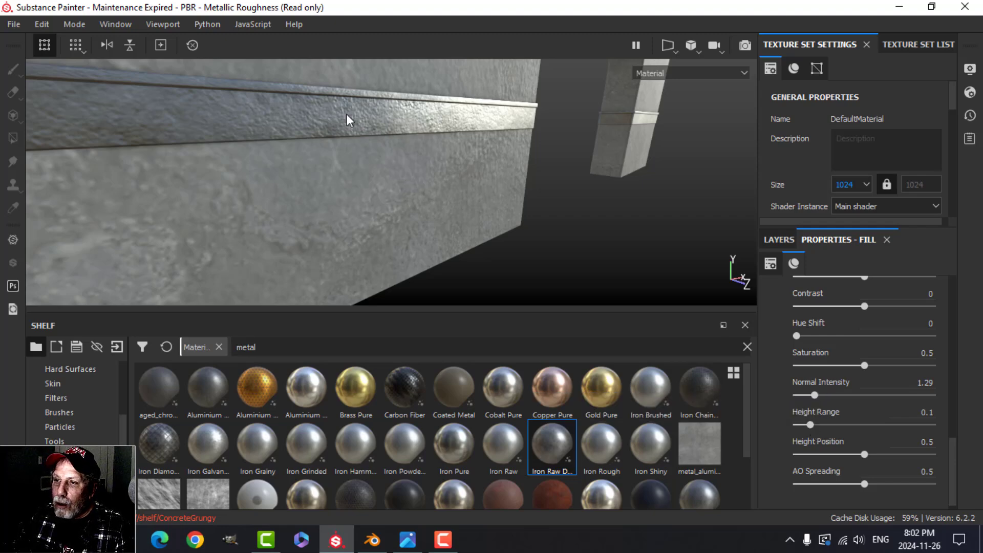
Set the Iron Raw Damaged layer's blending mode to Normal in the Height channel and check the trim's surface
{"action": "left_click", "coordinate": [792, 243]}
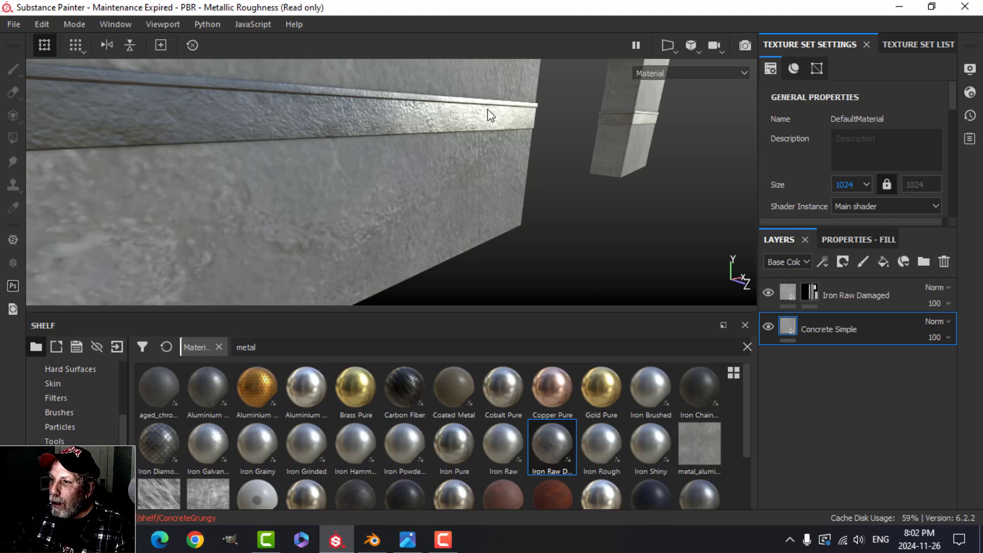
{"action": "left_click", "coordinate": [791, 288]}
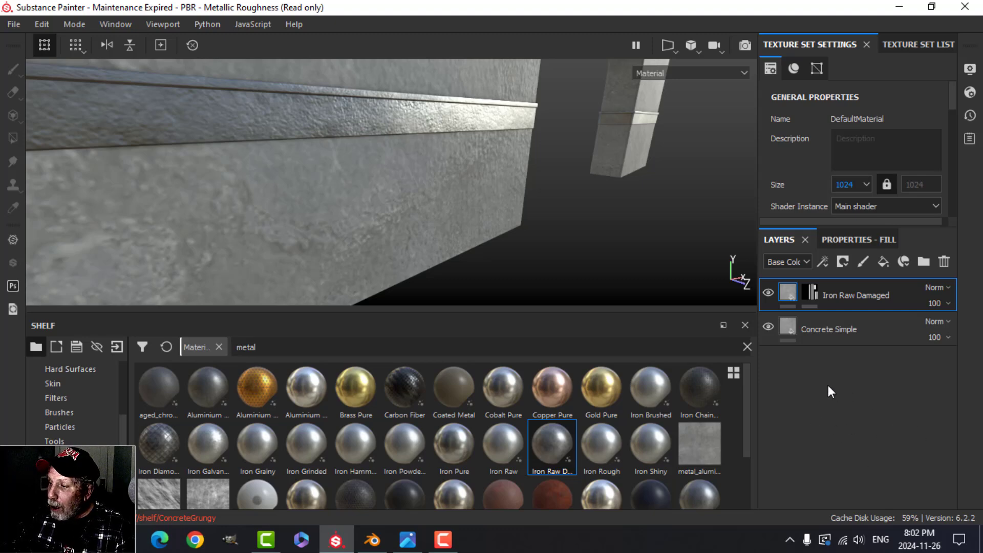
{"action": "mouse_move", "coordinate": [800, 296]}
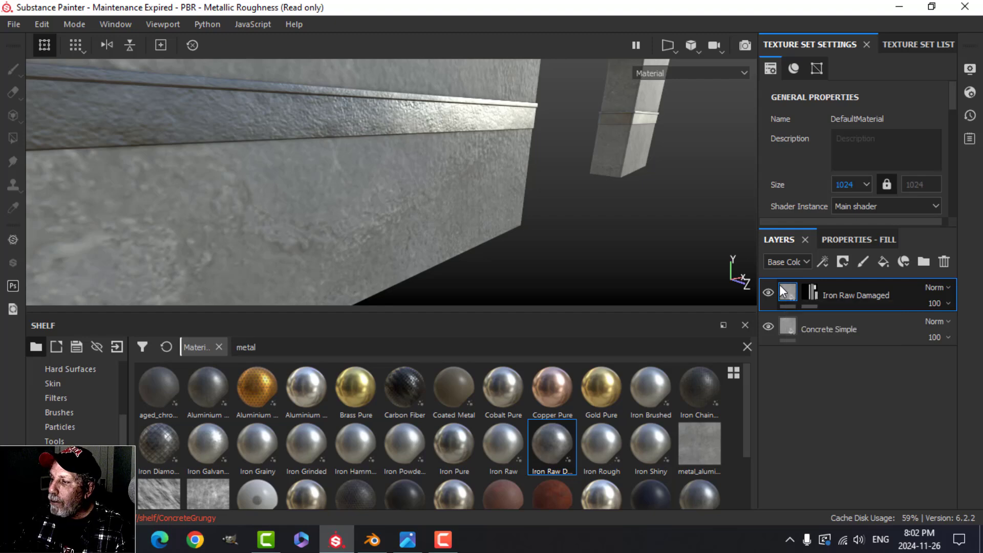
{"action": "left_click", "coordinate": [780, 262]}
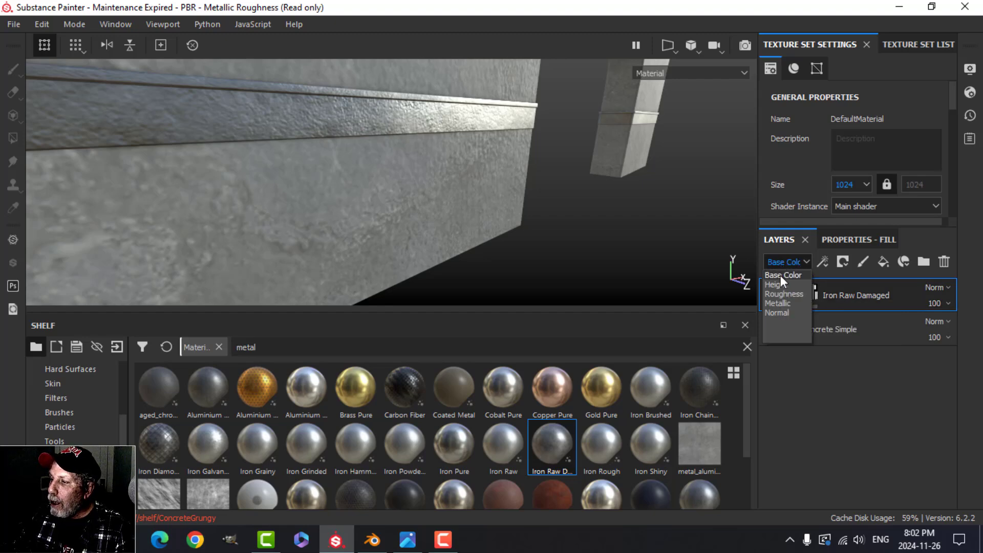
{"action": "left_click", "coordinate": [780, 283]}
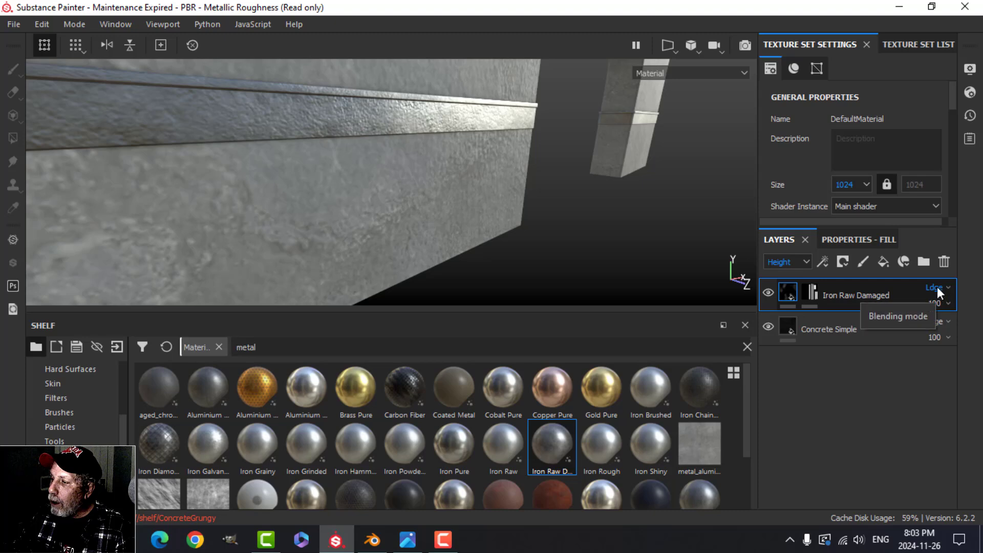
{"action": "left_click", "coordinate": [937, 291]}
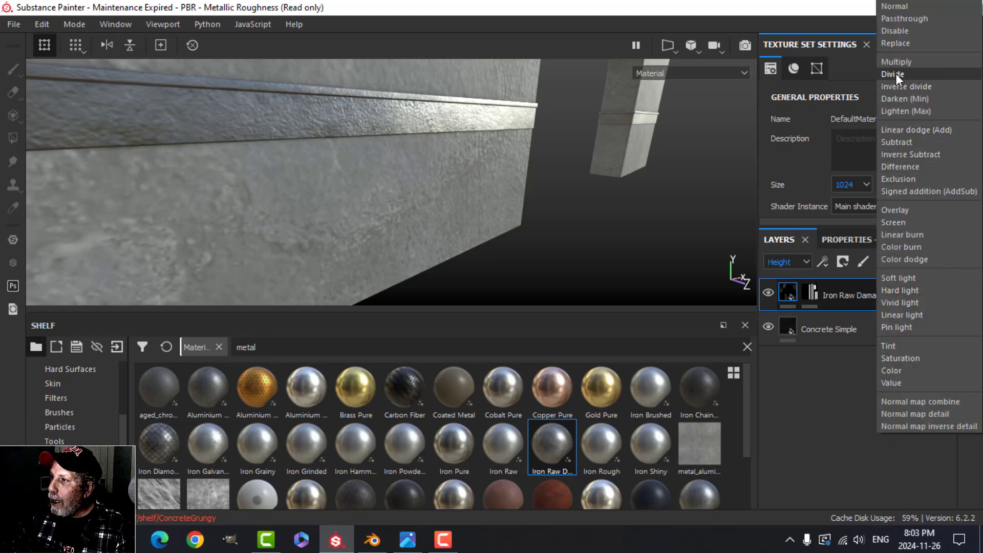
{"action": "left_click", "coordinate": [896, 6]}
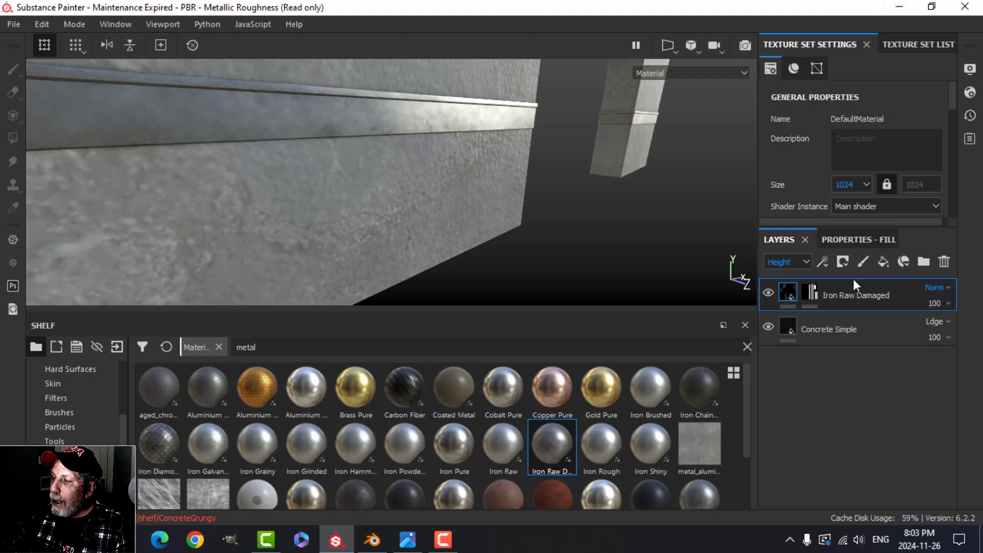
{"action": "mouse_move", "coordinate": [485, 170]}
{"action": "left_mouse_down", "text": "alt"}
{"action": "mouse_move", "coordinate": [459, 165]}
{"action": "mouse_move", "coordinate": [468, 171]}
{"action": "left_mouse_up", "text": "alt"}
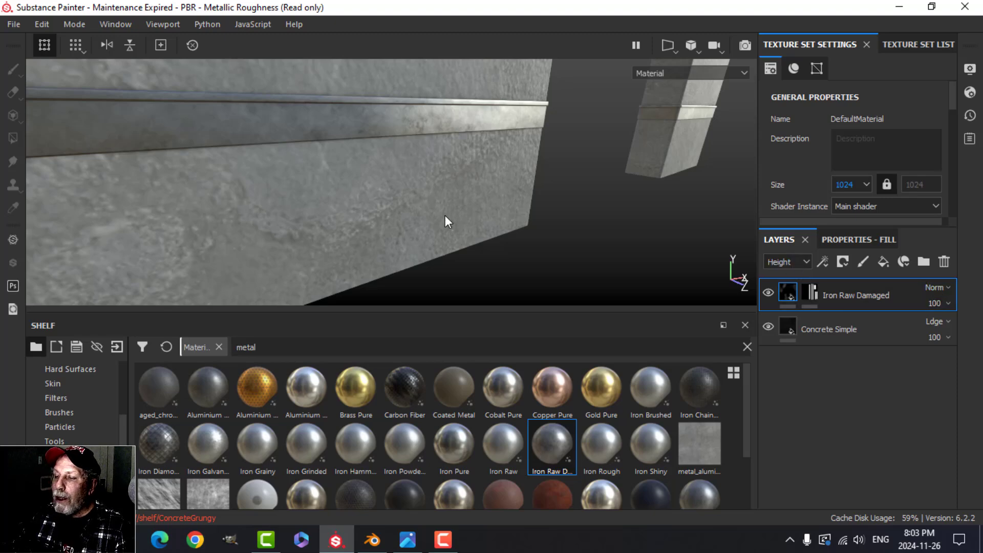
{"action": "left_click_drag", "start_coordinate": [445, 216], "coordinate": [508, 194], "text": "alt"}
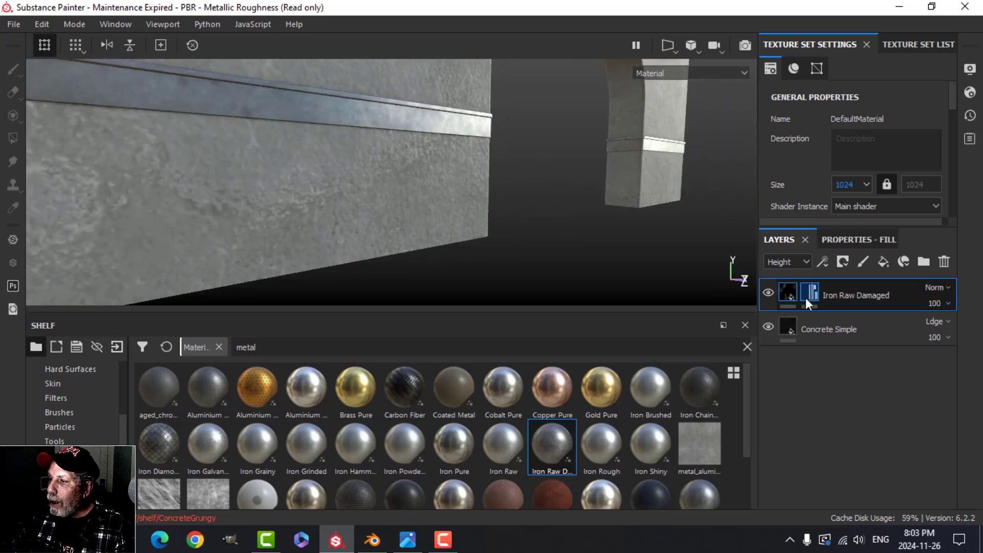
Set the Iron Raw Damaged layer's blending mode to Normal in the Normal channel, return to Base Color and check the trim
{"action": "left_click", "coordinate": [790, 260]}
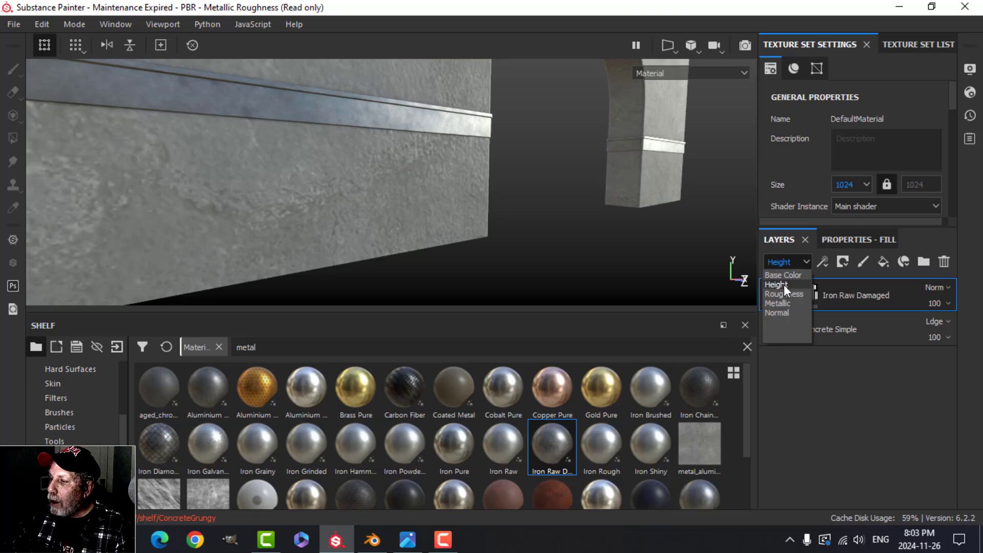
{"action": "left_click", "coordinate": [782, 312]}
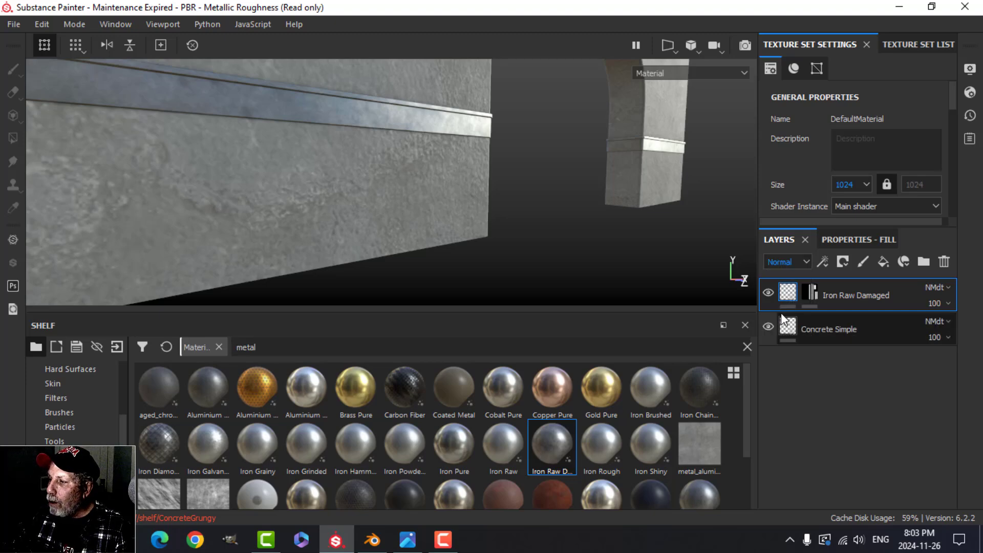
{"action": "left_click", "coordinate": [933, 288]}
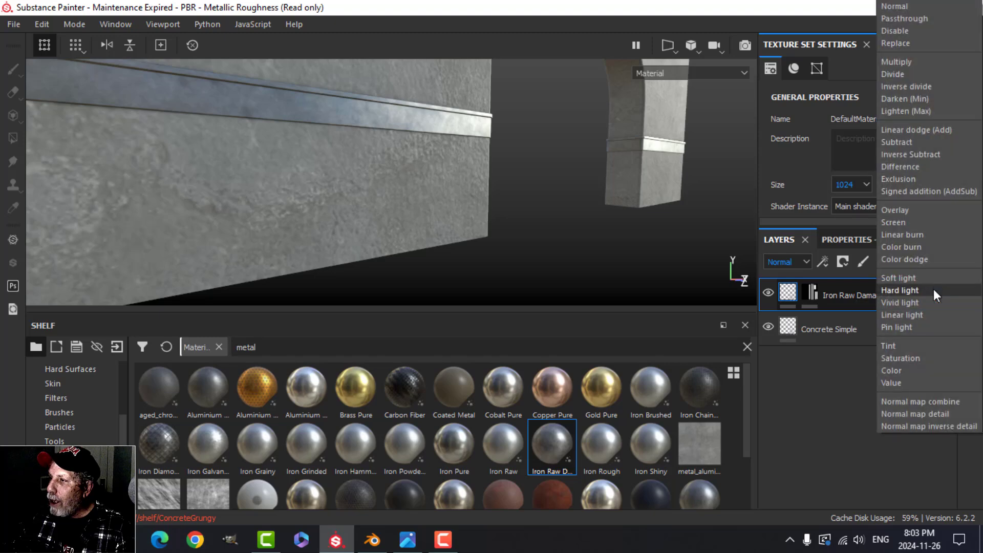
{"action": "left_click", "coordinate": [896, 7]}
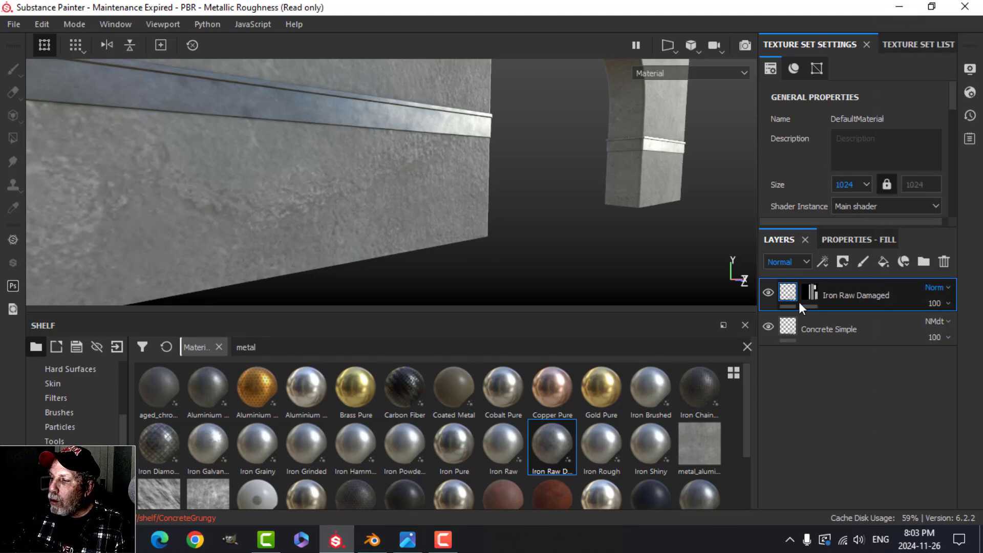
{"action": "left_click", "coordinate": [785, 262]}
{"action": "left_click", "coordinate": [787, 274]}
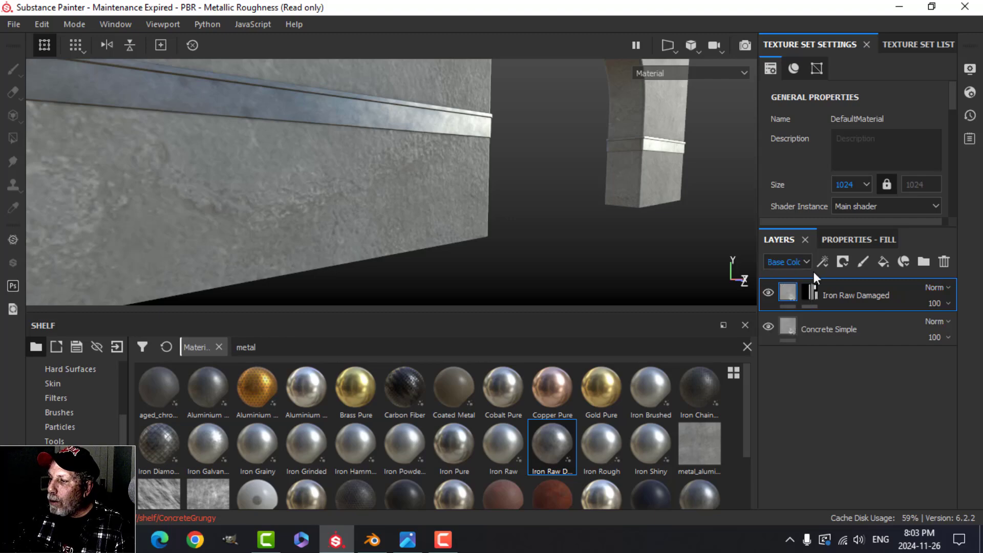
{"action": "left_click_drag", "start_coordinate": [465, 197], "coordinate": [471, 197], "text": "alt"}
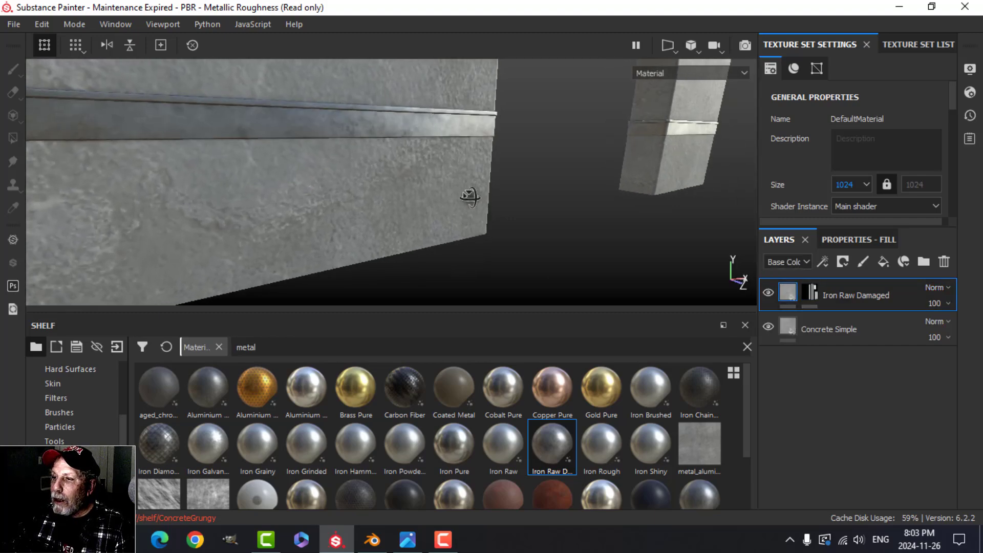
{"action": "left_click_drag", "start_coordinate": [471, 197], "coordinate": [464, 196], "text": "alt"}
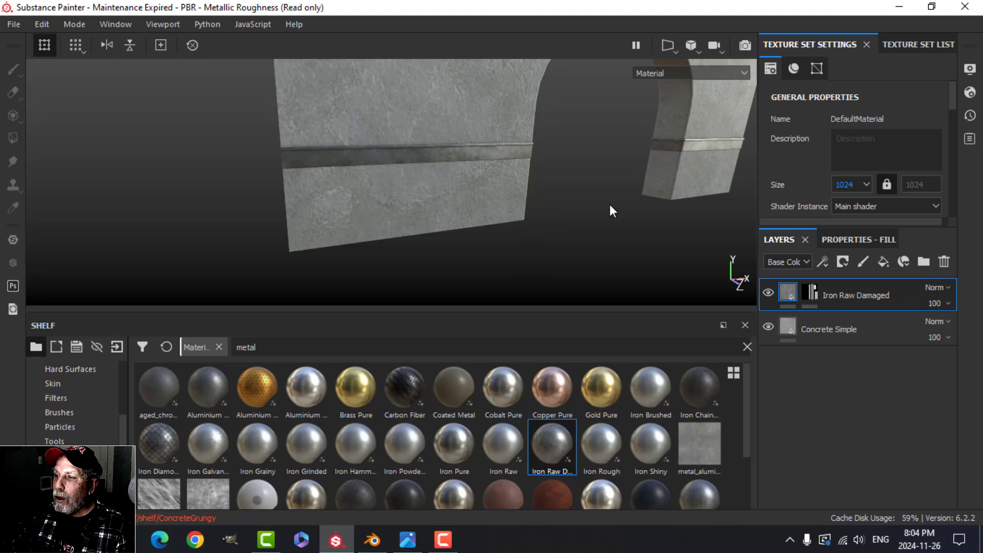
{"action": "left_click_drag", "start_coordinate": [610, 205], "coordinate": [572, 227], "text": "alt"}
Look at the riveted trim and brick base in the ArchTutorial.jpg reference image and return to Substance Painter
{"action": "left_click", "coordinate": [408, 539]}
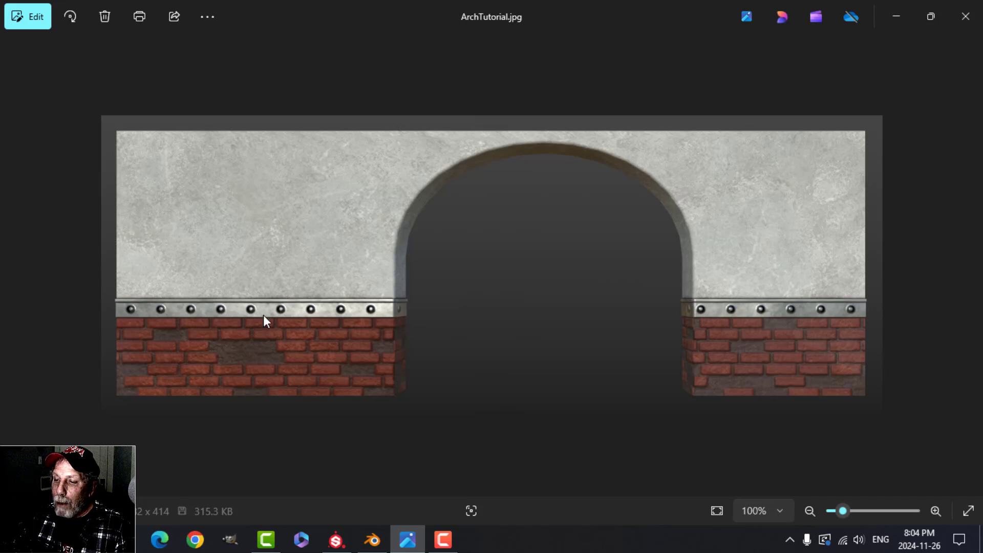
{"action": "left_click", "coordinate": [336, 540]}
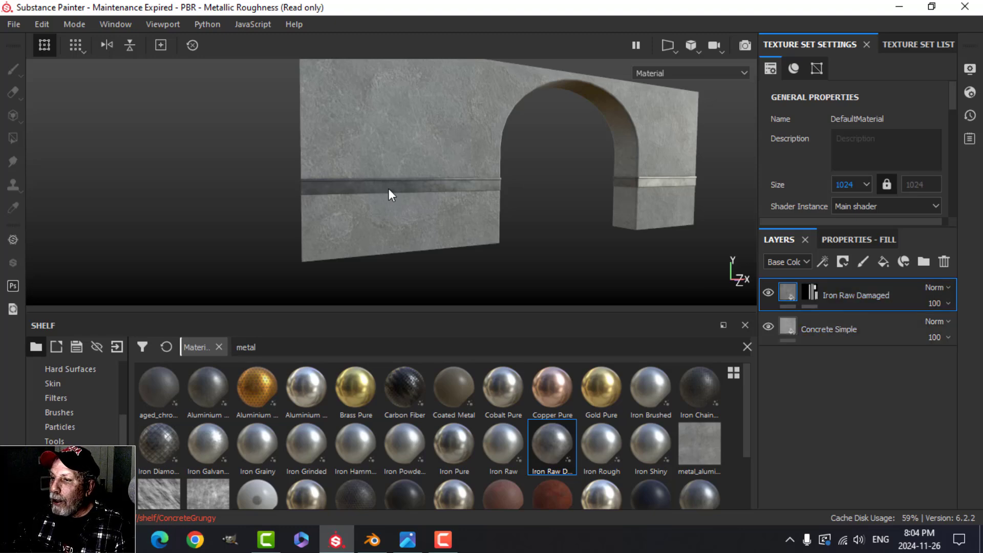
{"action": "left_click", "coordinate": [809, 295]}
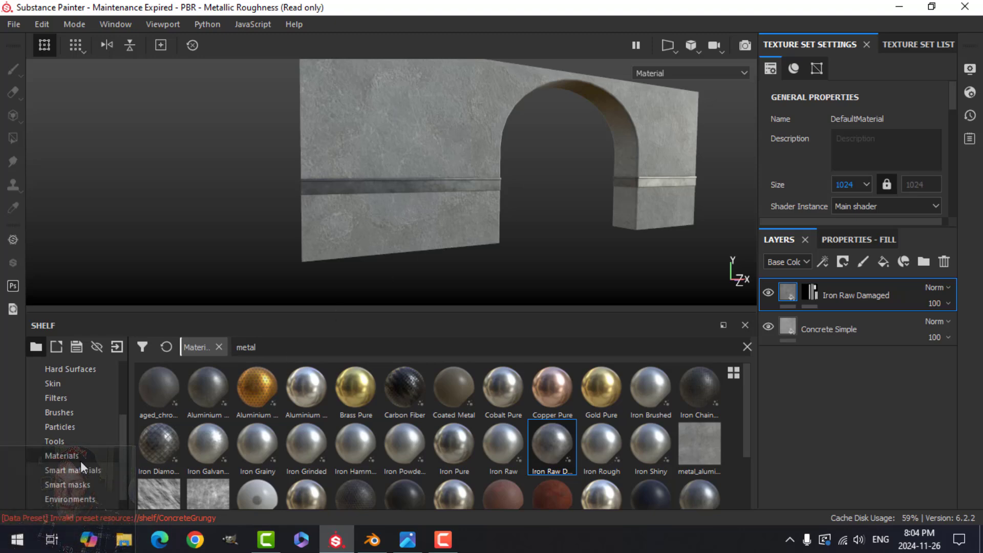
Search the smart materials for brick and add BricksMissing beneath the Concrete Simple layer
{"action": "left_click", "coordinate": [74, 470]}
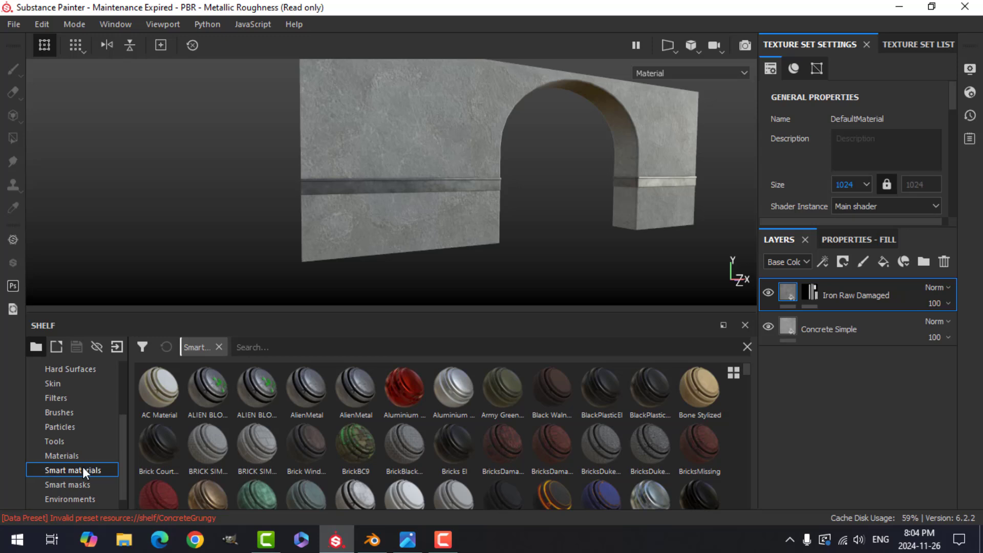
{"action": "left_click", "coordinate": [290, 346]}
{"action": "type", "text": "bnri"}
{"action": "key", "text": "BackSpace"}
{"action": "key", "text": "BackSpace"}
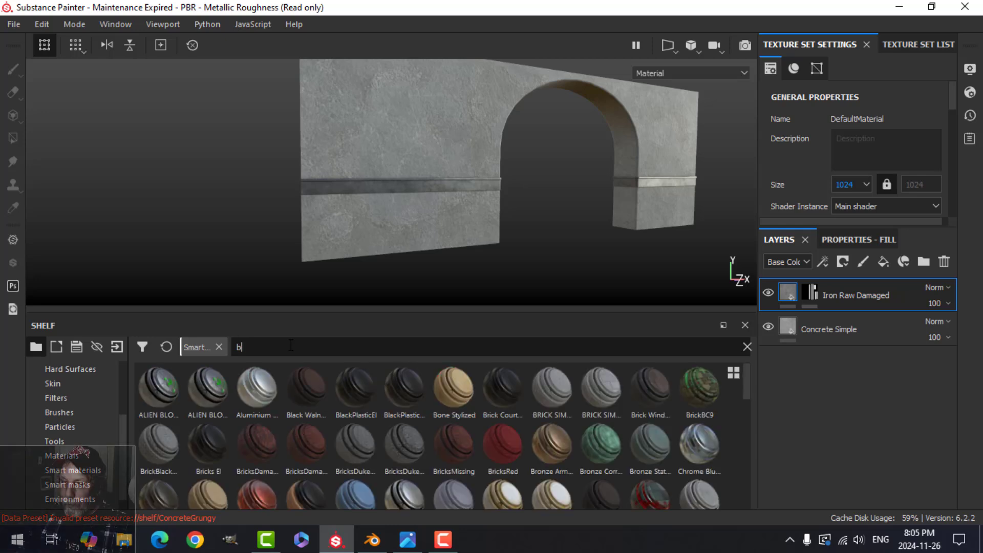
{"action": "type", "text": "rick"}
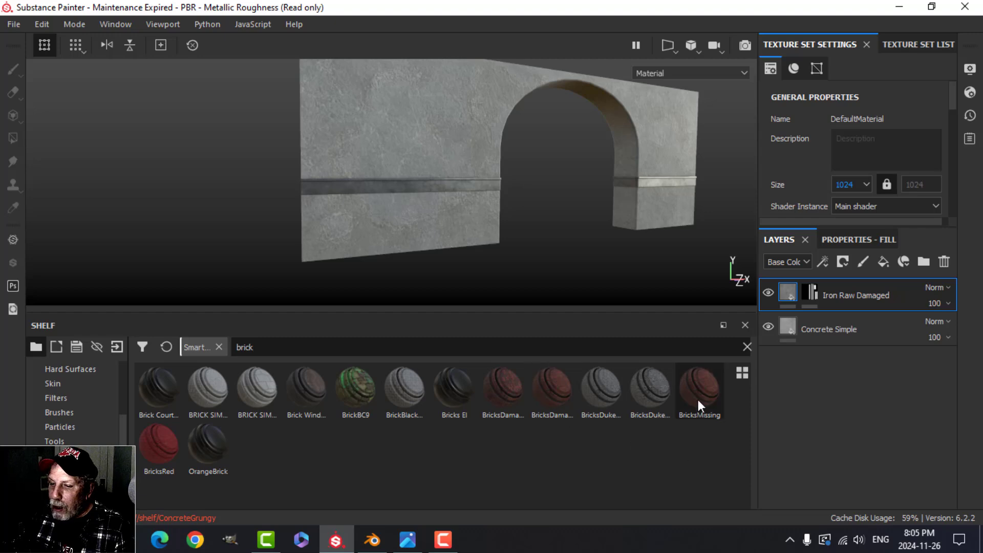
{"action": "mouse_move", "coordinate": [698, 400]}
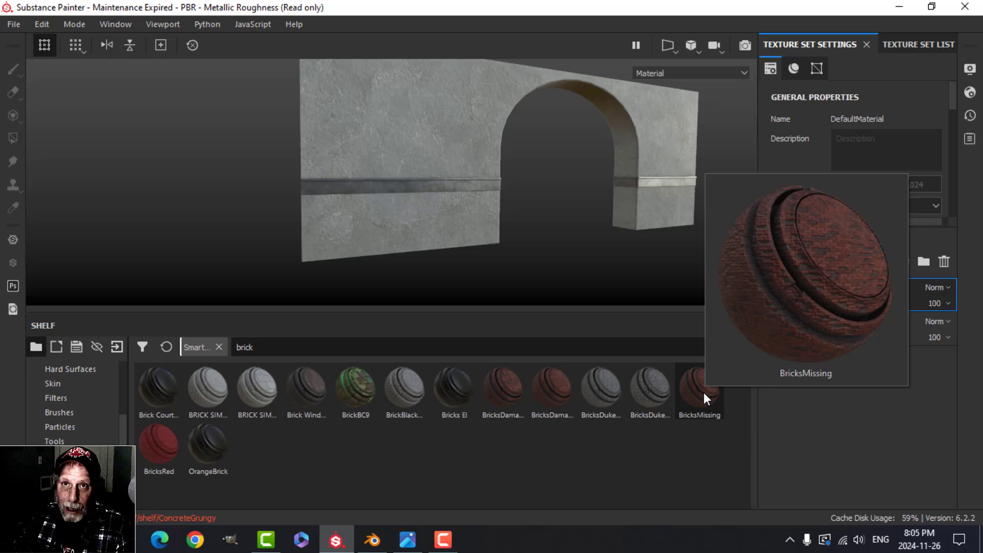
{"action": "left_click_drag", "start_coordinate": [699, 390], "coordinate": [797, 380]}
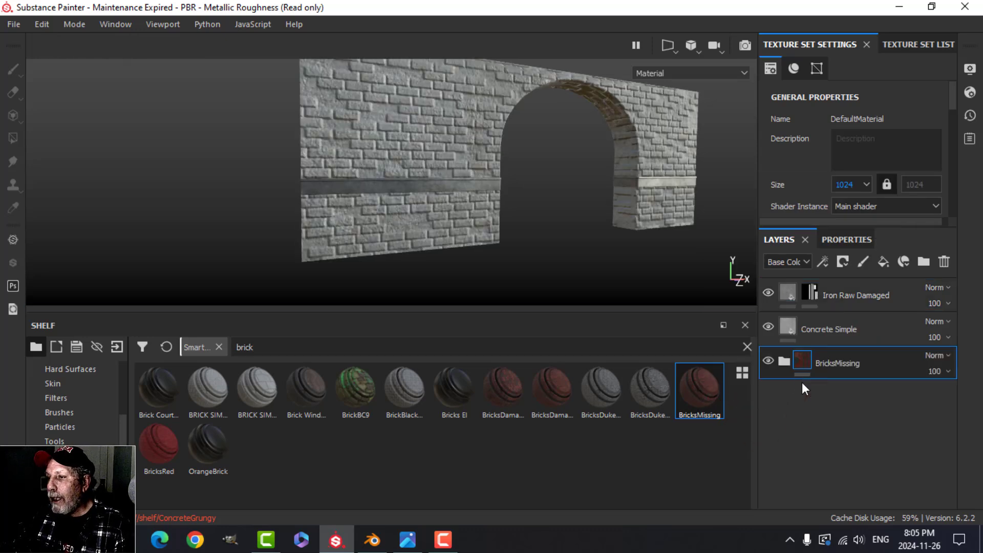
Toggle the Concrete Simple layer's visibility off and on and move the BricksMissing folder above it
{"action": "scroll", "coordinate": [480, 211], "scroll_direction": "up", "scroll_amount": 5}
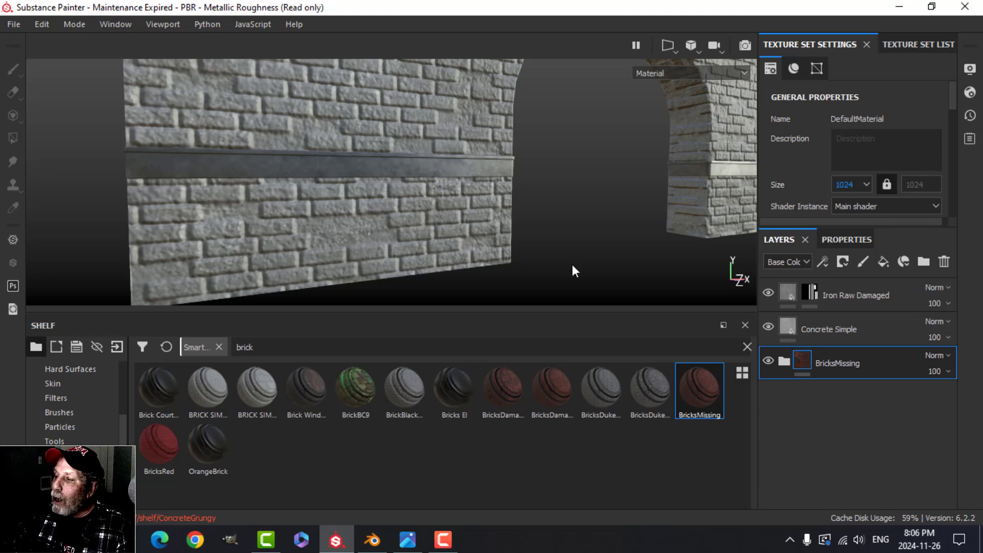
{"action": "left_click", "coordinate": [768, 327]}
{"action": "left_click", "coordinate": [768, 327]}
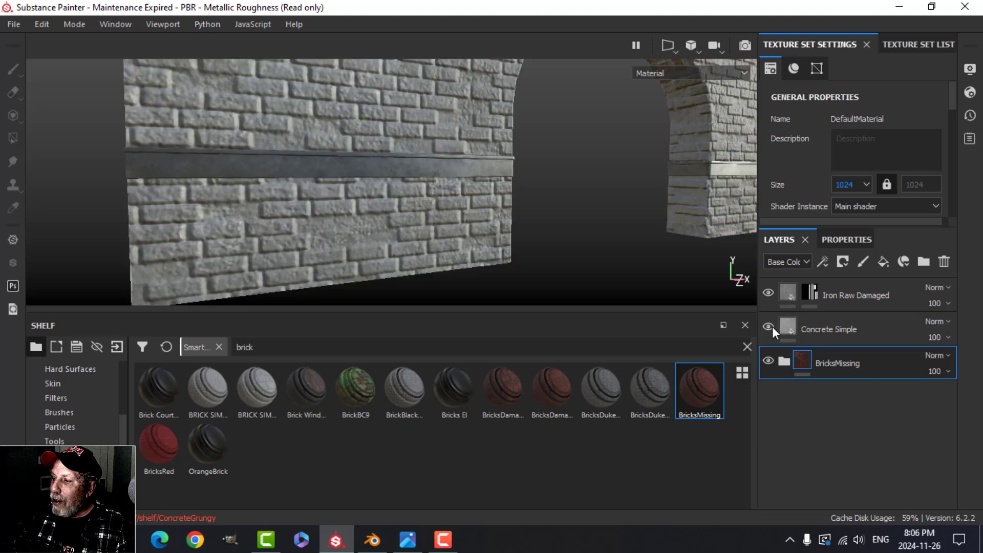
{"action": "left_click", "coordinate": [795, 331]}
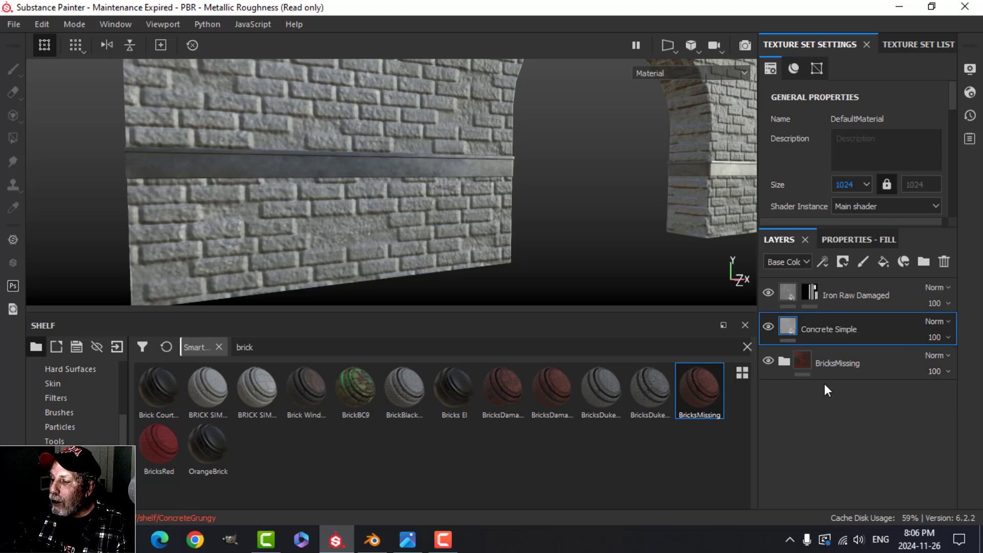
{"action": "left_click_drag", "start_coordinate": [827, 363], "coordinate": [823, 318]}
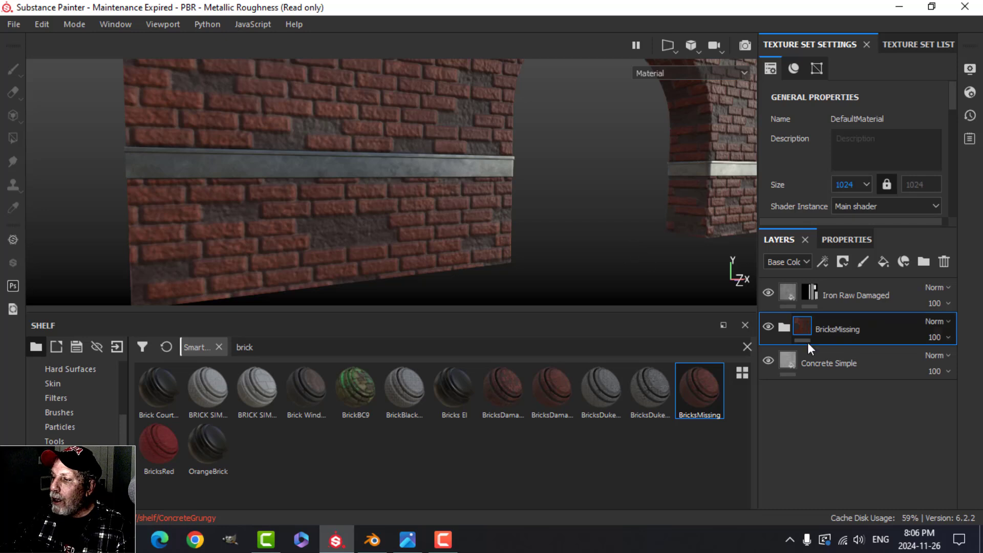
Examine the metal trim's surface against the surrounding bricks from several angles and distances
{"action": "scroll", "coordinate": [432, 211], "scroll_direction": "up", "scroll_amount": 3}
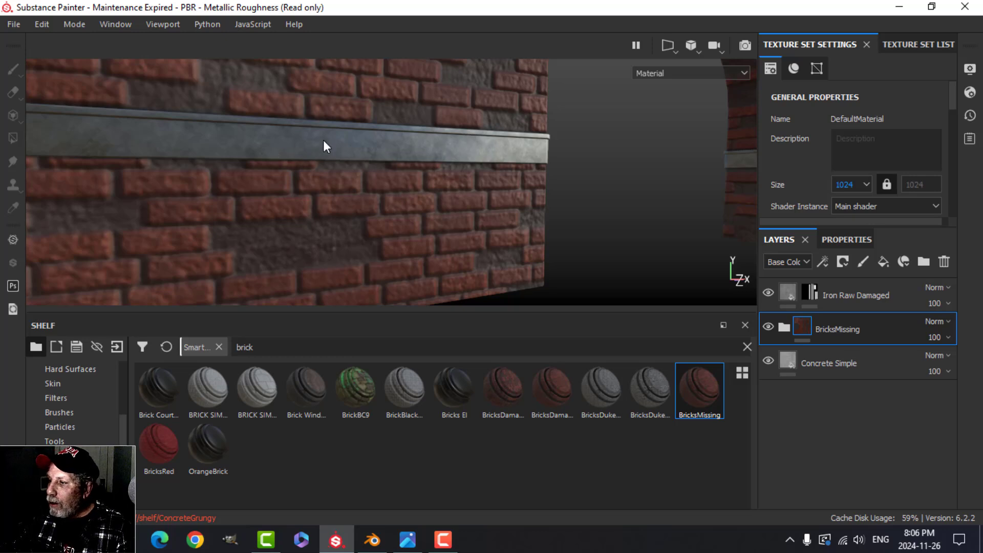
{"action": "left_click", "coordinate": [785, 290]}
{"action": "left_click", "coordinate": [781, 262]}
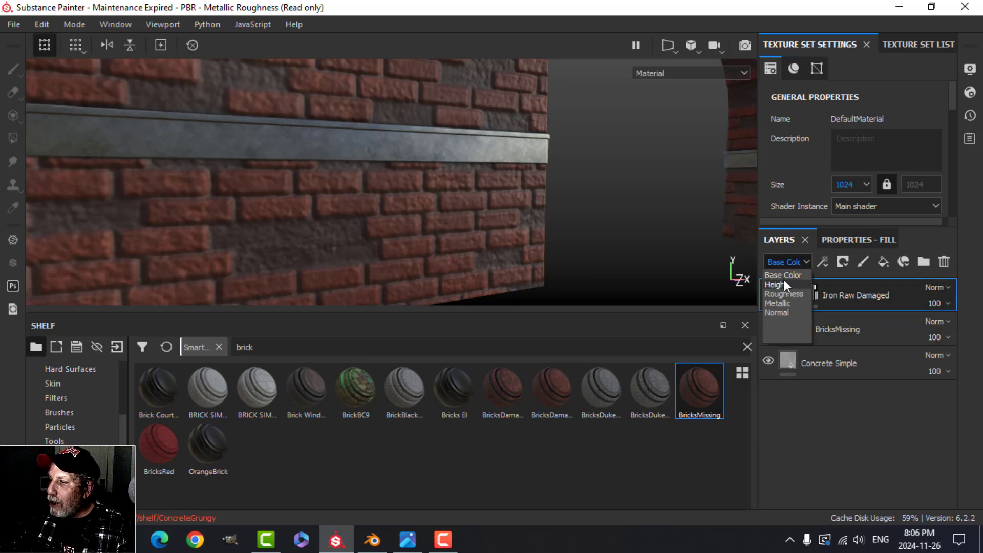
{"action": "left_click", "coordinate": [782, 261]}
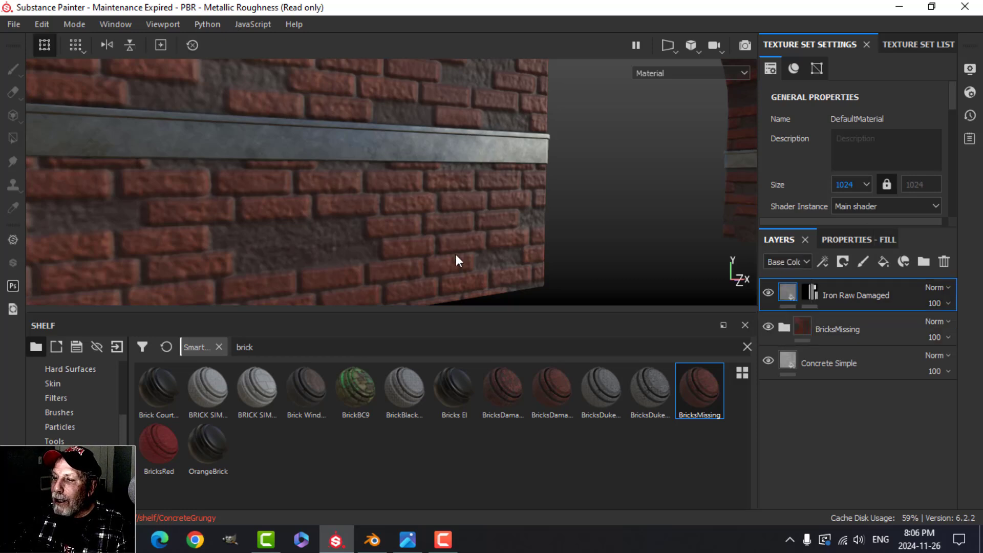
{"action": "scroll", "coordinate": [460, 242], "scroll_direction": "down", "scroll_amount": 10}
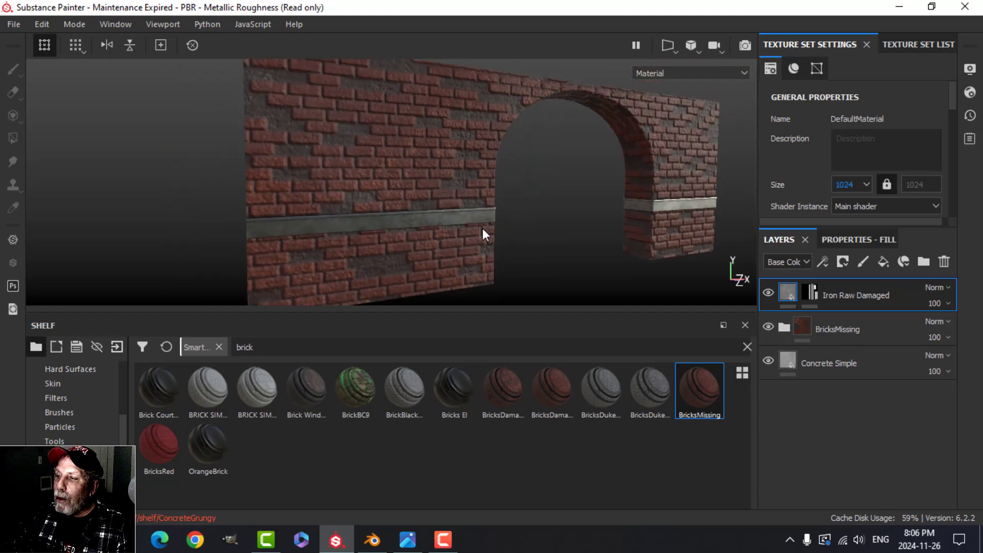
{"action": "scroll", "coordinate": [482, 233], "scroll_direction": "up", "scroll_amount": 10}
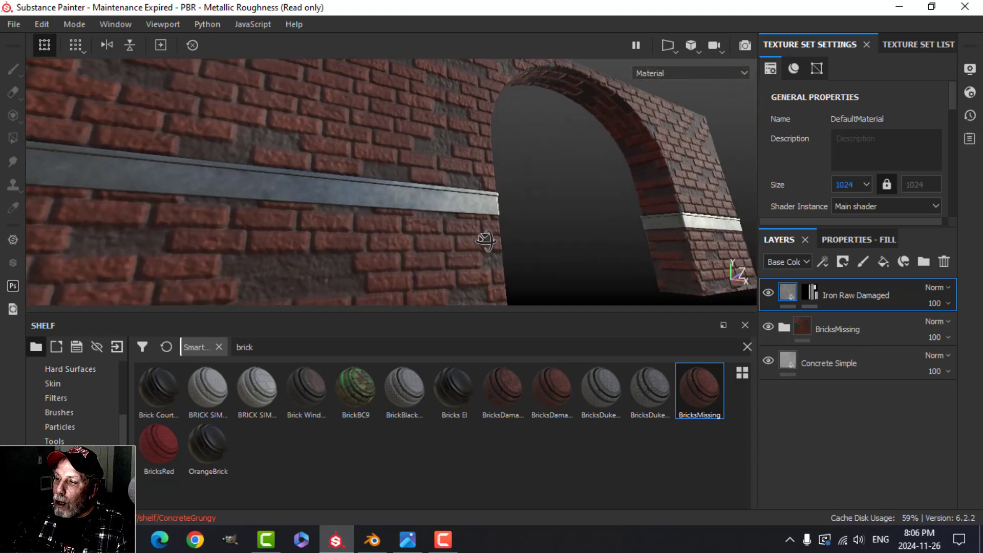
{"action": "left_click_drag", "start_coordinate": [486, 241], "coordinate": [441, 215], "text": "alt"}
{"action": "scroll", "coordinate": [458, 249], "scroll_direction": "down", "scroll_amount": 2}
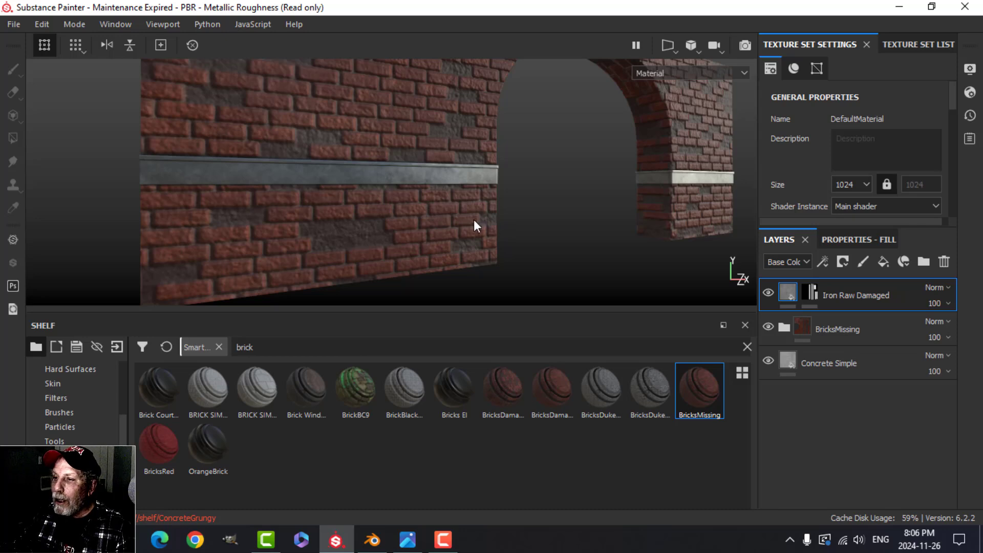
{"action": "left_click_drag", "start_coordinate": [474, 220], "coordinate": [457, 202], "text": "alt"}
{"action": "middle_click_drag", "start_coordinate": [457, 202], "coordinate": [449, 210], "text": "alt"}
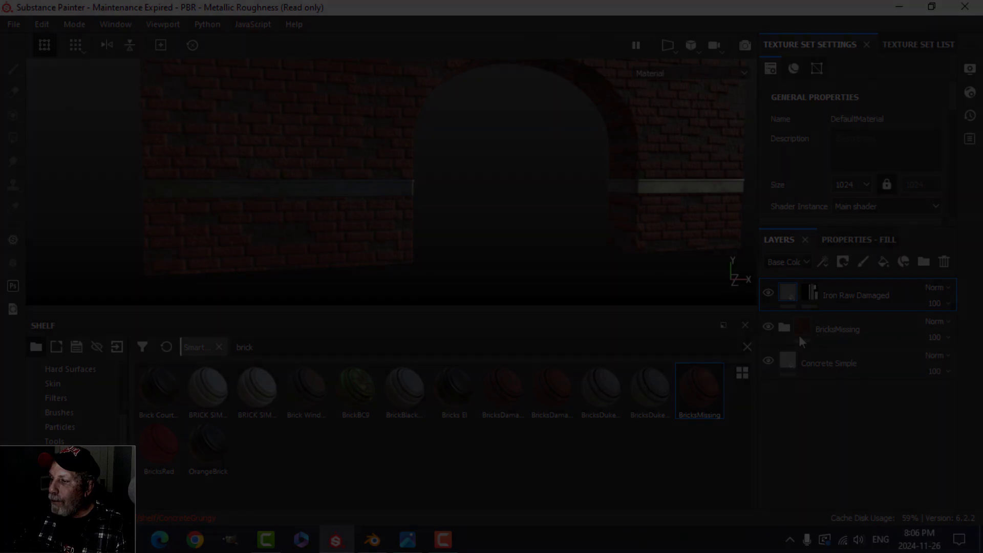
Add a black mask to the BricksMissing folder and activate the Polygon Fill tool with the wall front in view
{"action": "left_click", "coordinate": [782, 328]}
{"action": "left_click", "coordinate": [784, 327]}
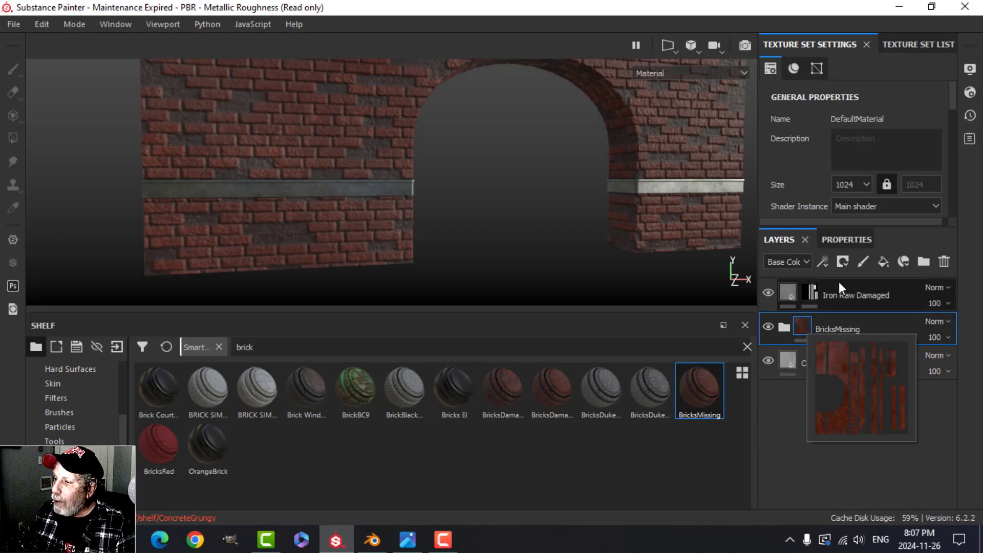
{"action": "left_click", "coordinate": [843, 263]}
{"action": "left_click", "coordinate": [856, 295]}
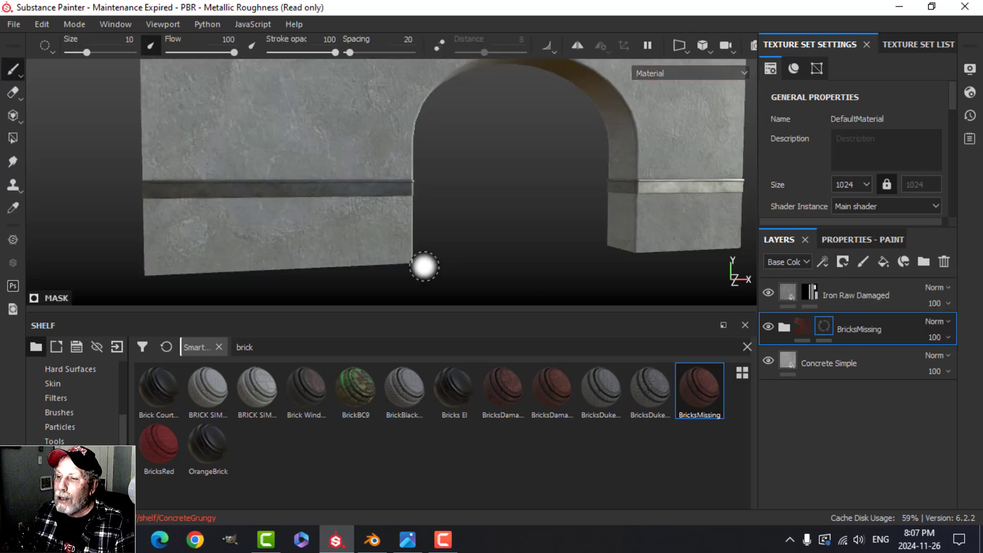
{"action": "scroll", "coordinate": [494, 256], "scroll_direction": "down", "scroll_amount": 3}
{"action": "middle_click_drag", "start_coordinate": [498, 229], "coordinate": [485, 226], "text": "alt"}
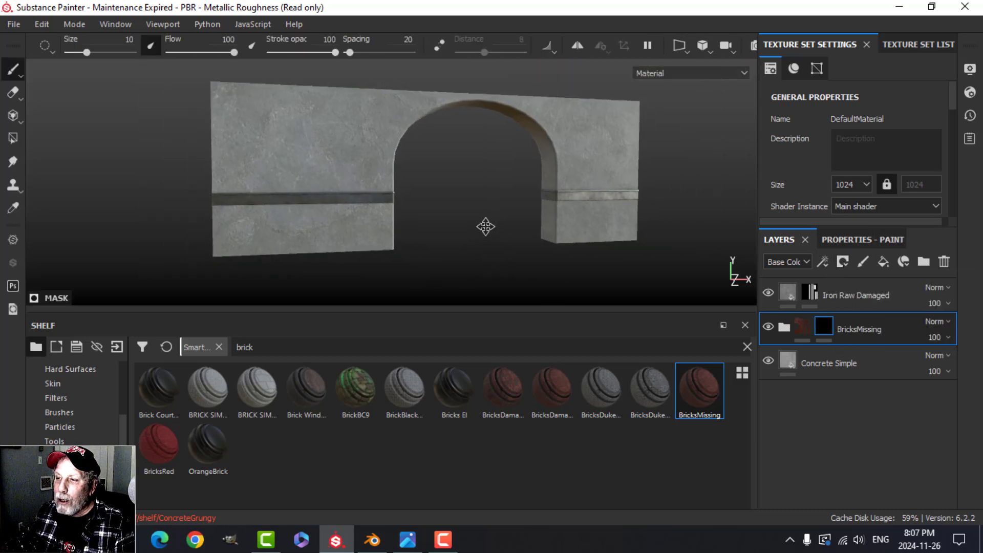
{"action": "mouse_move", "coordinate": [484, 226]}
{"action": "left_mouse_down", "text": "alt"}
{"action": "mouse_move", "coordinate": [454, 228]}
{"action": "mouse_move", "coordinate": [468, 221]}
{"action": "left_mouse_up", "text": "alt"}
{"action": "middle_click_drag", "start_coordinate": [477, 235], "coordinate": [461, 237], "text": "alt"}
{"action": "left_click_drag", "start_coordinate": [461, 238], "coordinate": [457, 242], "text": "alt"}
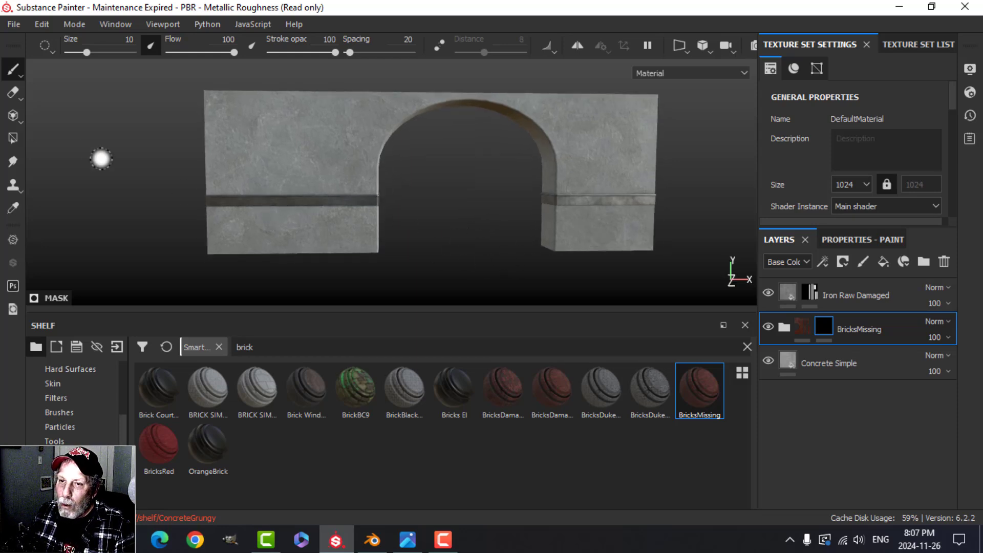
{"action": "left_click", "coordinate": [14, 138]}
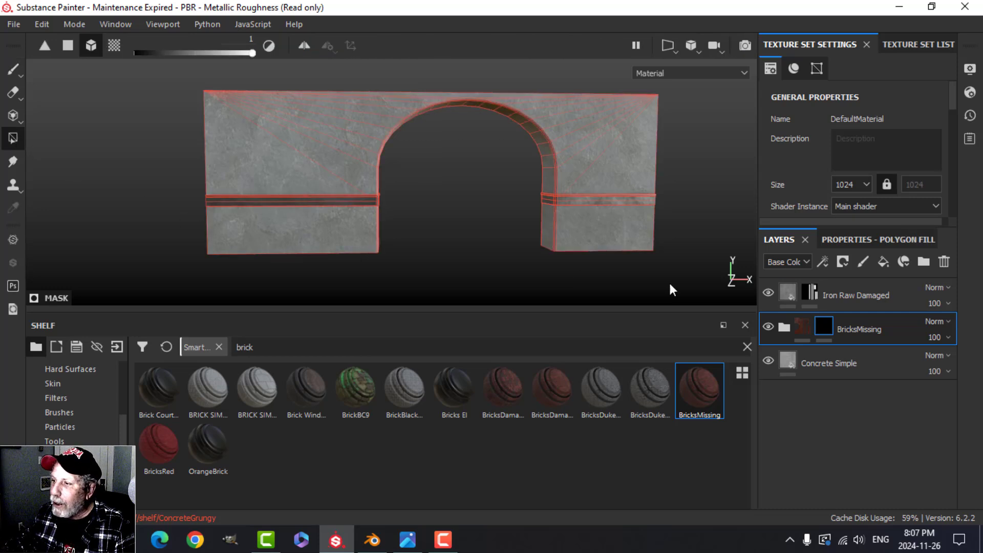
Try revealing the bricks with Polygon Fill in mesh fill mode on the lower wall and undo the fill
{"action": "left_click", "coordinate": [878, 243]}
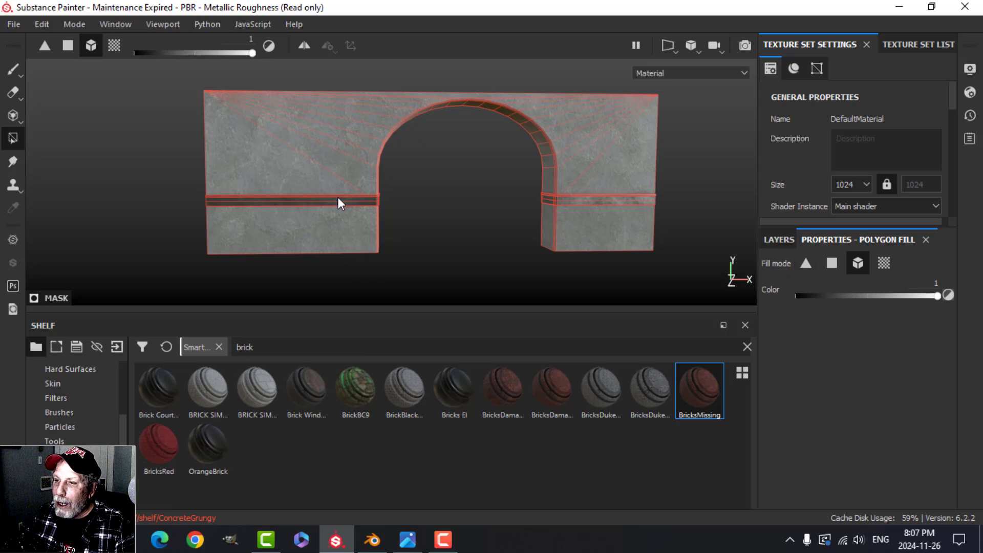
{"action": "left_click", "coordinate": [315, 226]}
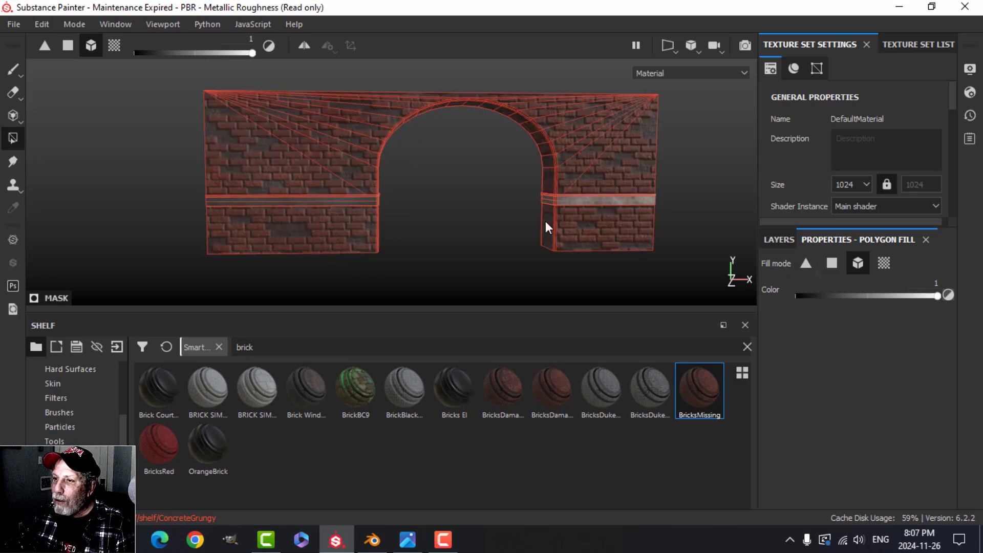
{"action": "key", "text": "ctrl+z"}
Switch from Polygon Fill to the Paint brush for the BricksMissing folder's mask
{"action": "left_click", "coordinate": [790, 241]}
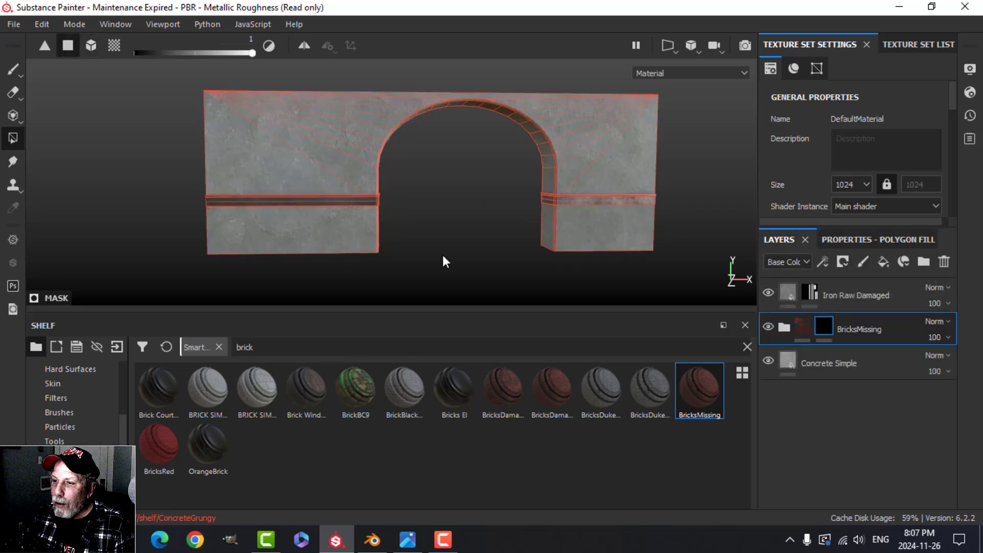
{"action": "scroll", "coordinate": [349, 216], "scroll_direction": "up", "scroll_amount": 3}
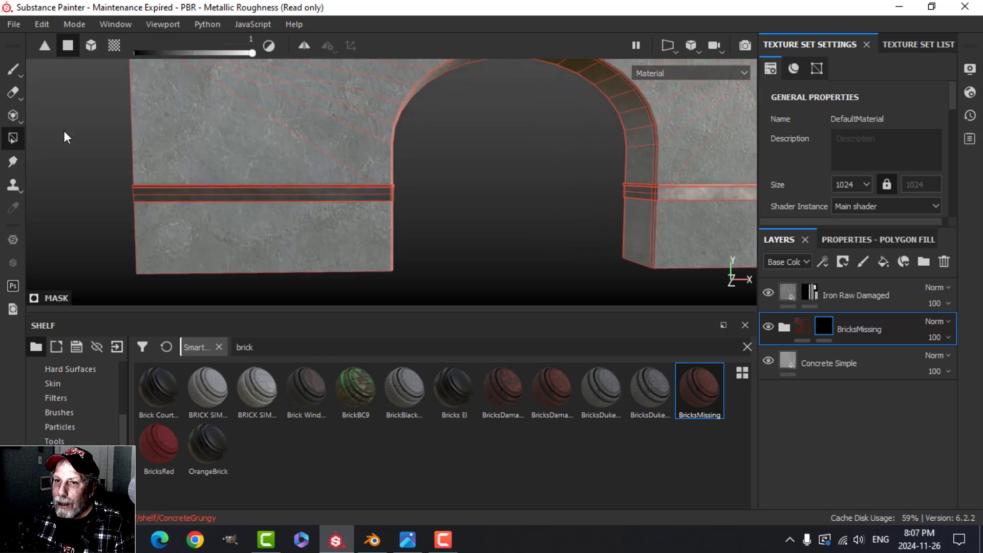
{"action": "left_click", "coordinate": [14, 70]}
{"action": "scroll", "coordinate": [463, 248], "scroll_direction": "down", "scroll_amount": 3}
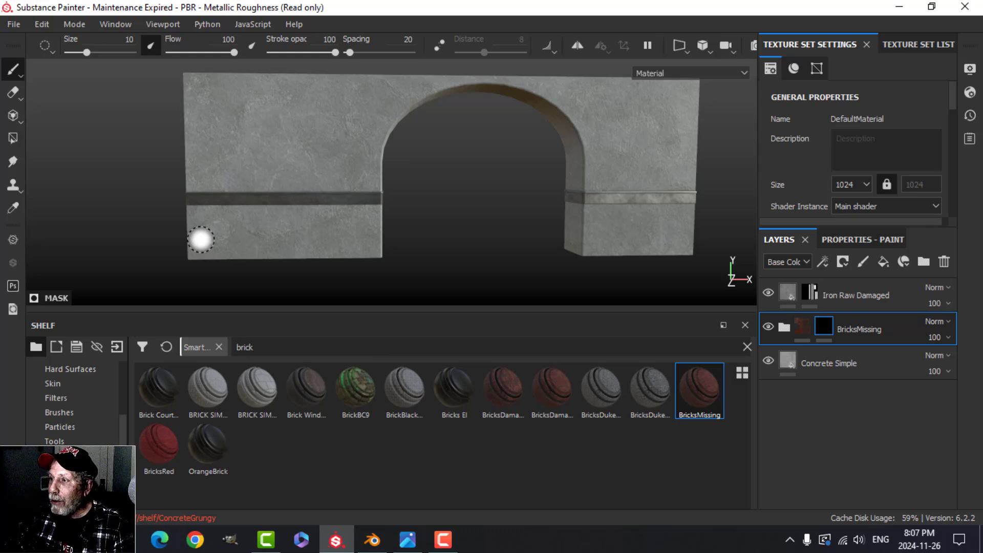
Set the viewport to orthographic view, frame the whole wall front-on and enlarge the viewport area above the shelf
{"action": "left_click", "coordinate": [711, 47]}
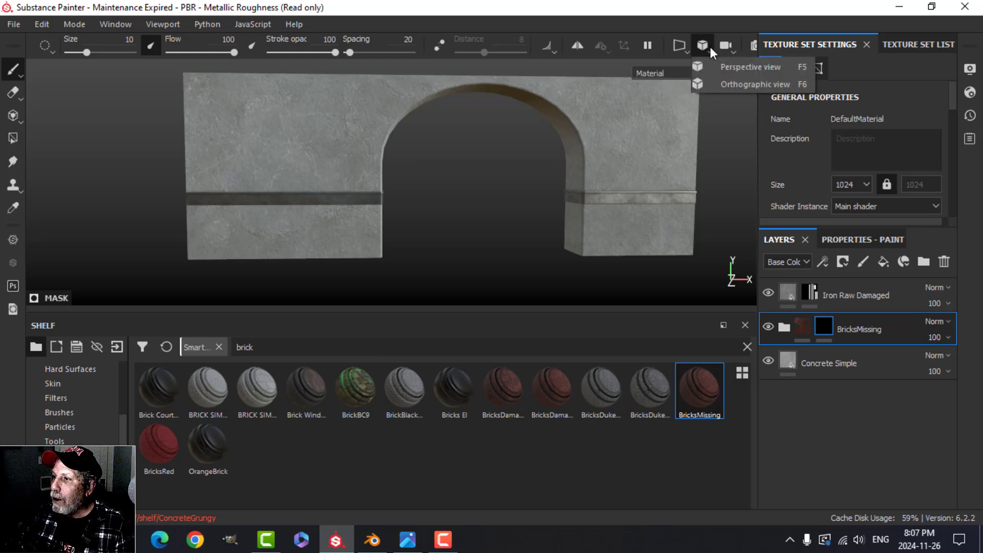
{"action": "left_click", "coordinate": [712, 83]}
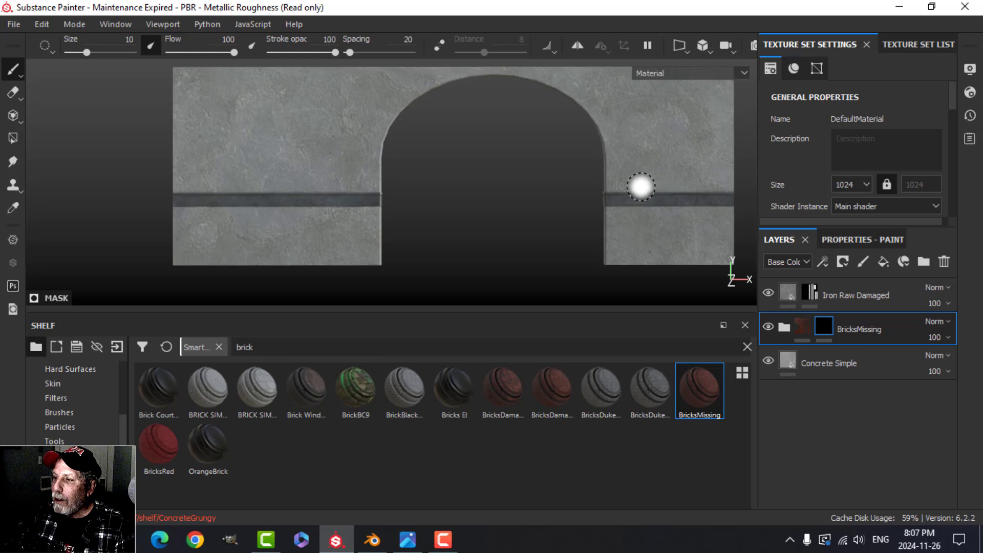
{"action": "scroll", "coordinate": [643, 182], "scroll_direction": "down", "scroll_amount": 2}
{"action": "middle_click_drag", "start_coordinate": [646, 180], "coordinate": [529, 176]}
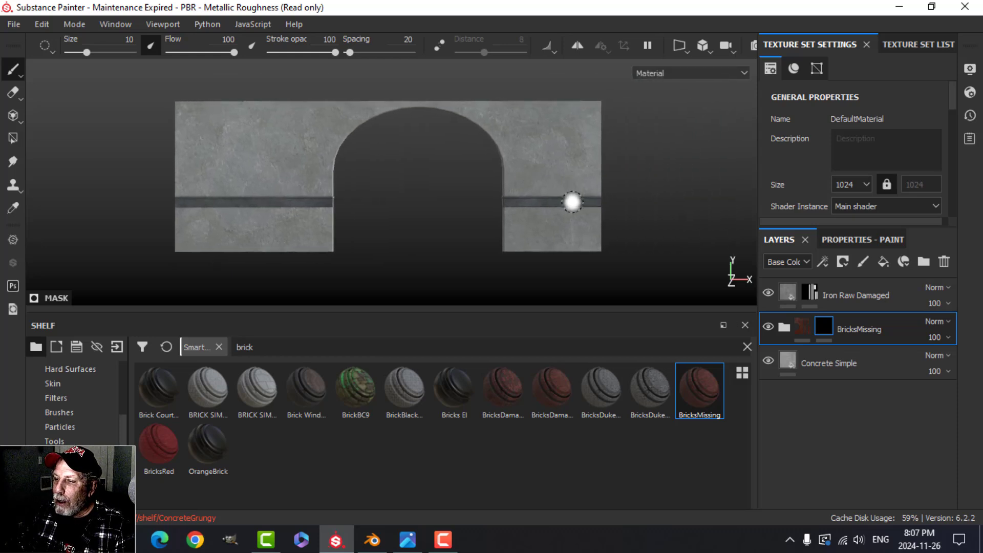
{"action": "left_click_drag", "start_coordinate": [573, 202], "coordinate": [554, 181], "text": "alt"}
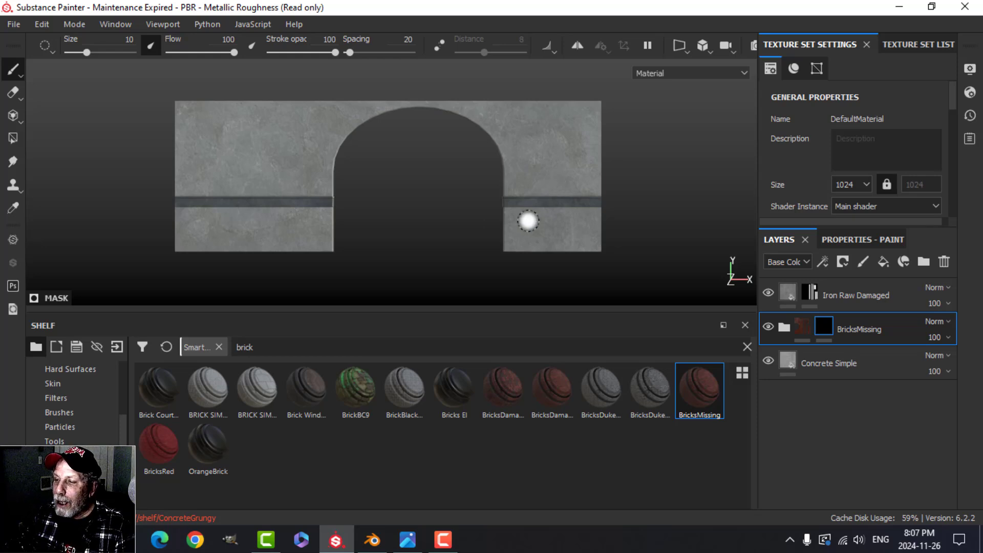
{"action": "scroll", "coordinate": [435, 213], "scroll_direction": "up", "scroll_amount": 3}
{"action": "middle_click_drag", "start_coordinate": [424, 211], "coordinate": [476, 213]}
{"action": "left_click_drag", "start_coordinate": [470, 313], "coordinate": [468, 354]}
{"action": "middle_click_drag", "start_coordinate": [468, 283], "coordinate": [441, 270]}
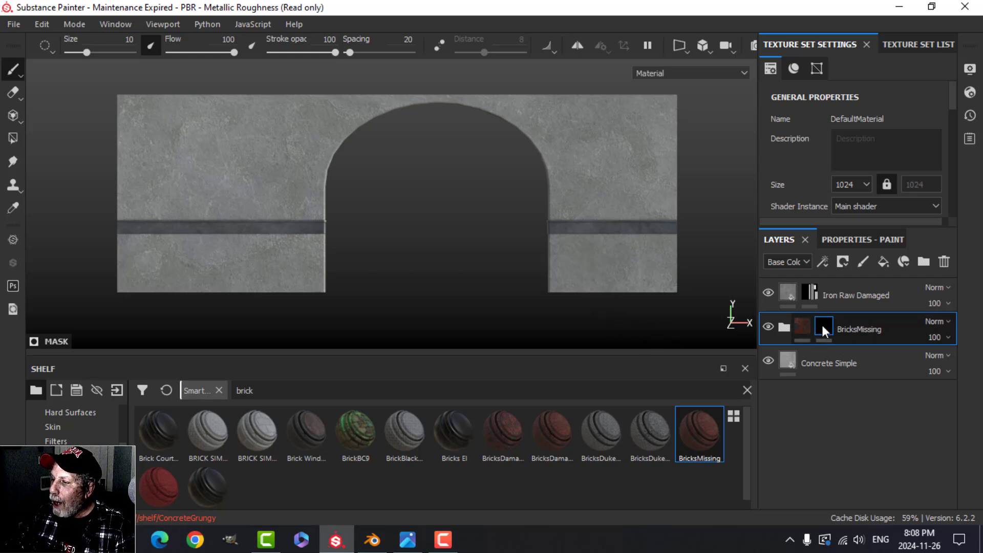
Add a paint effect to the BricksMissing folder's black mask
{"action": "mouse_move", "coordinate": [829, 317]}
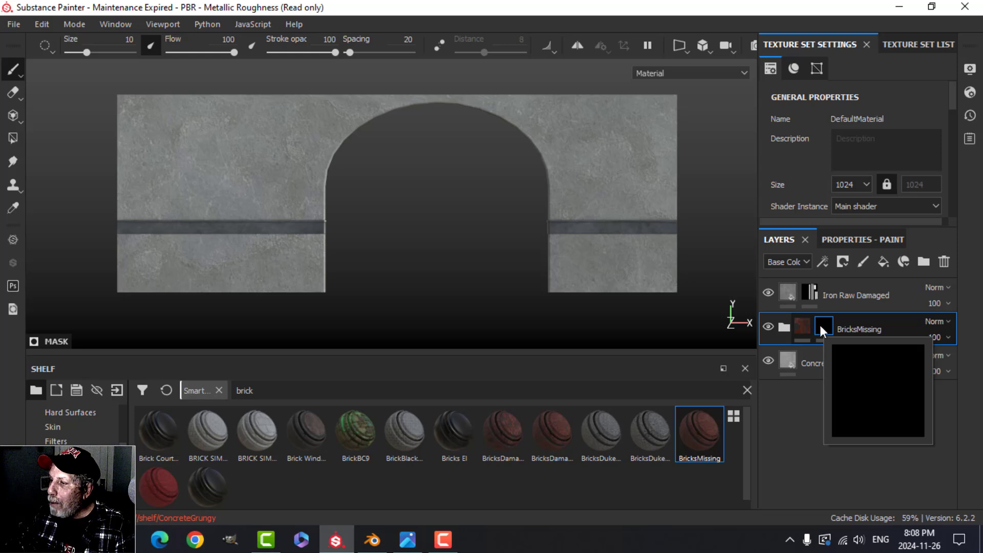
{"action": "left_click", "coordinate": [823, 261]}
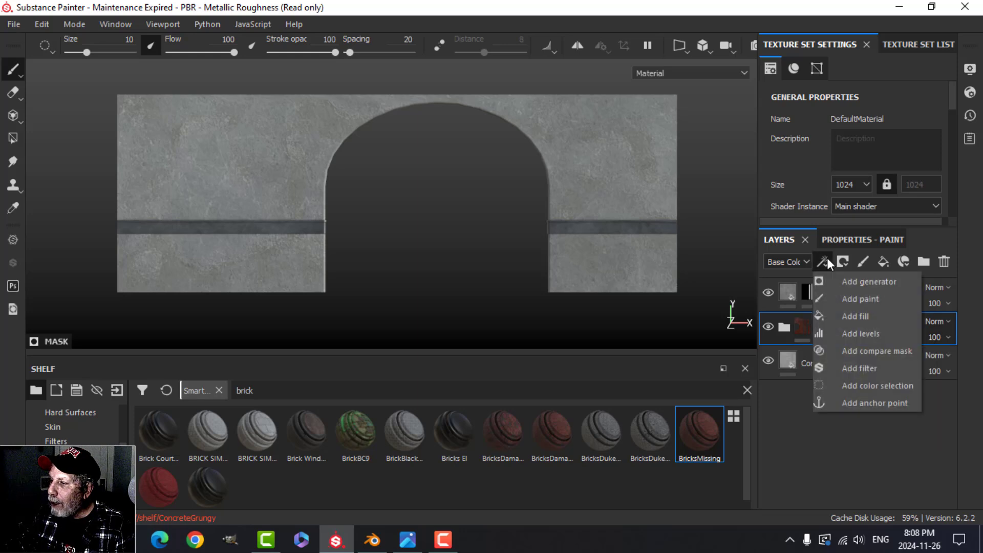
{"action": "left_click", "coordinate": [853, 300]}
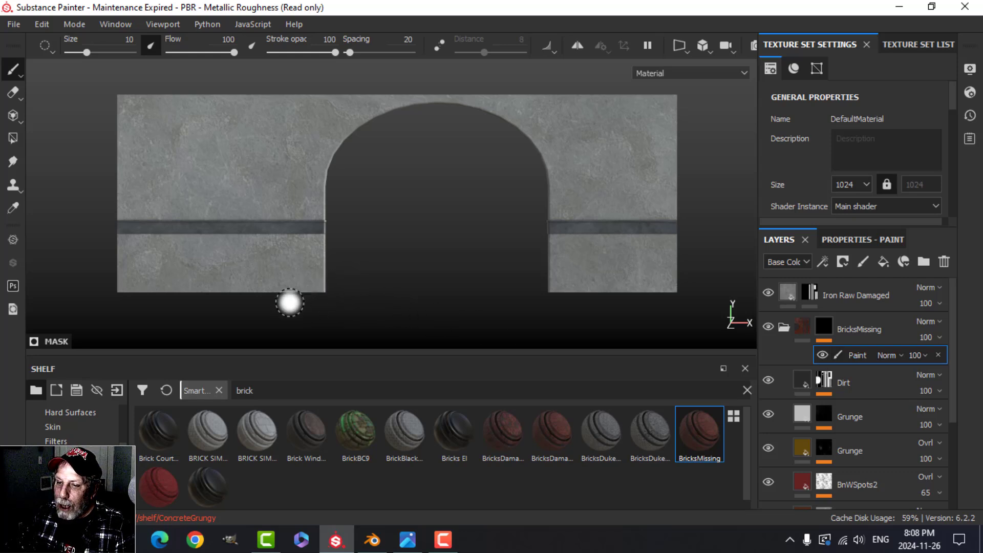
Search the alphas for "sq" and choose the solid white square as the brush alpha
{"action": "left_click", "coordinate": [58, 441]}
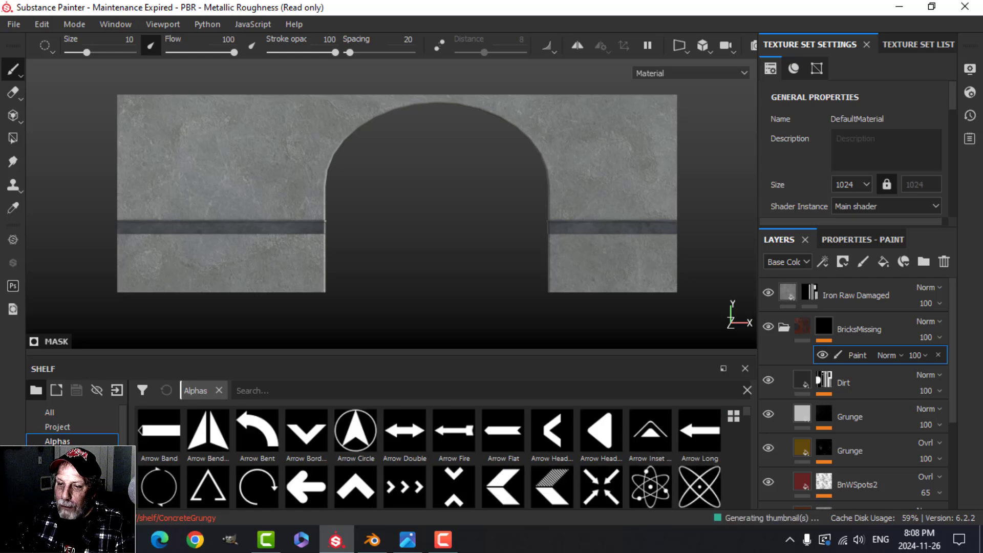
{"action": "left_click", "coordinate": [283, 390]}
{"action": "type", "text": "sq"}
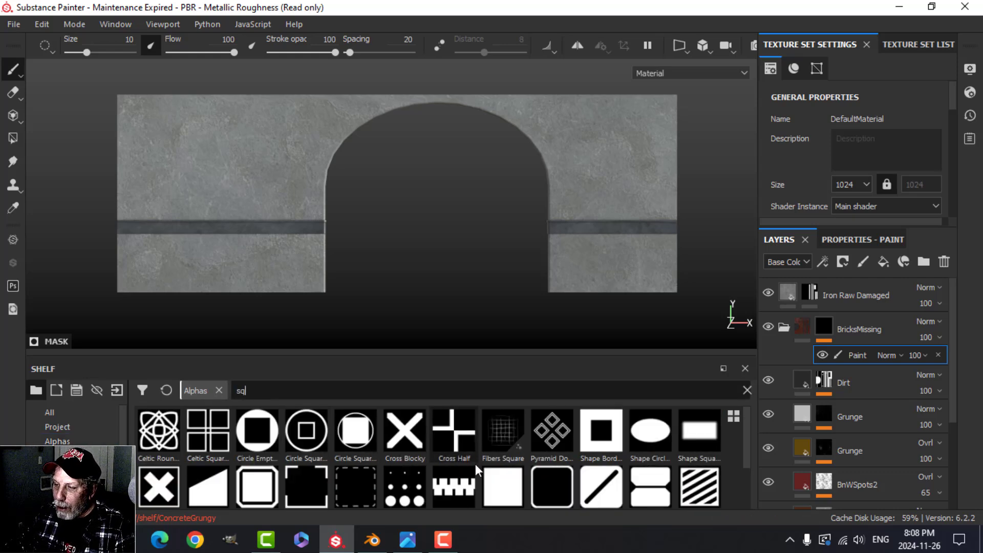
{"action": "left_click", "coordinate": [502, 490]}
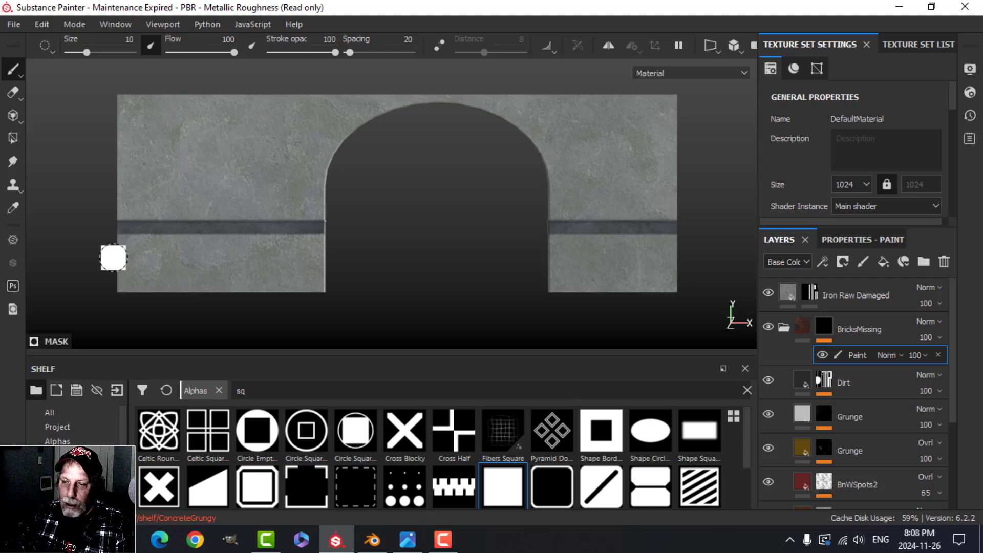
Enlarge the brush to 26.52 and paint one straight horizontal stroke across the wall below the metal trim to reveal the bricks
{"action": "mouse_move", "coordinate": [114, 258]}
{"action": "right_mouse_down", "text": "ctrl"}
{"action": "mouse_move", "coordinate": [124, 257]}
{"action": "mouse_move", "coordinate": [102, 258]}
{"action": "mouse_move", "coordinate": [132, 258]}
{"action": "mouse_move", "coordinate": [100, 263]}
{"action": "mouse_move", "coordinate": [112, 263]}
{"action": "right_mouse_up", "text": "ctrl"}
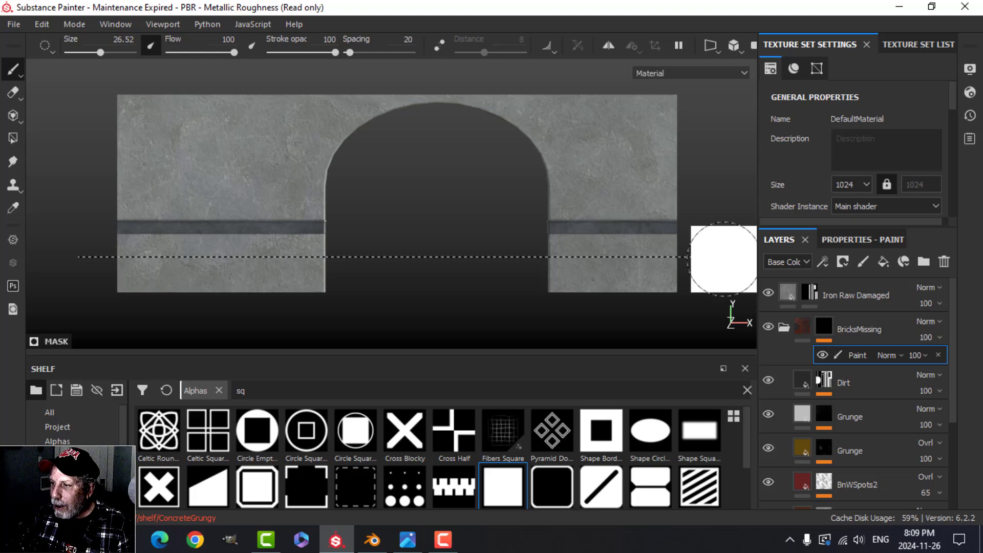
{"action": "left_click", "coordinate": [723, 260], "text": "shift"}
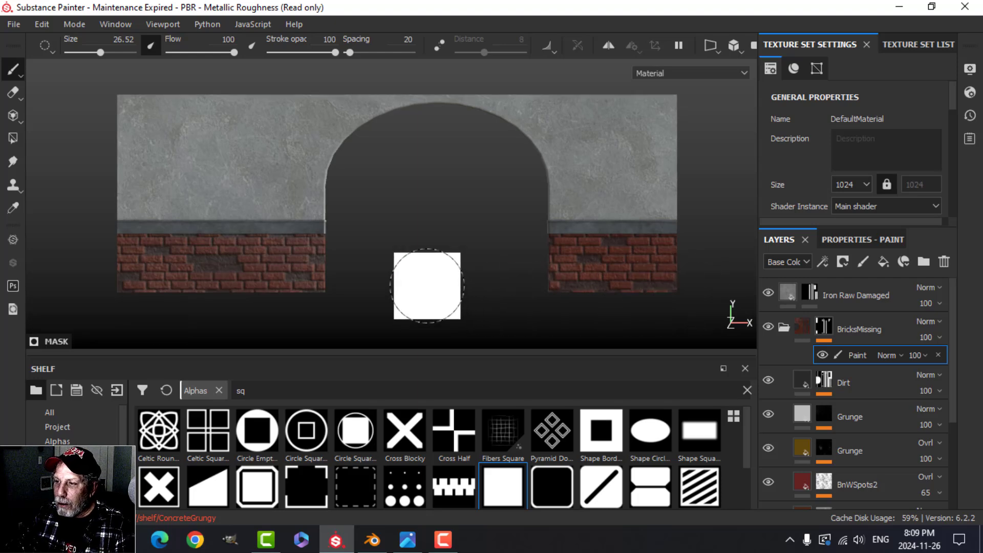
{"action": "scroll", "coordinate": [423, 287], "scroll_direction": "down", "scroll_amount": 2}
{"action": "scroll", "coordinate": [422, 287], "scroll_direction": "up", "scroll_amount": 3}
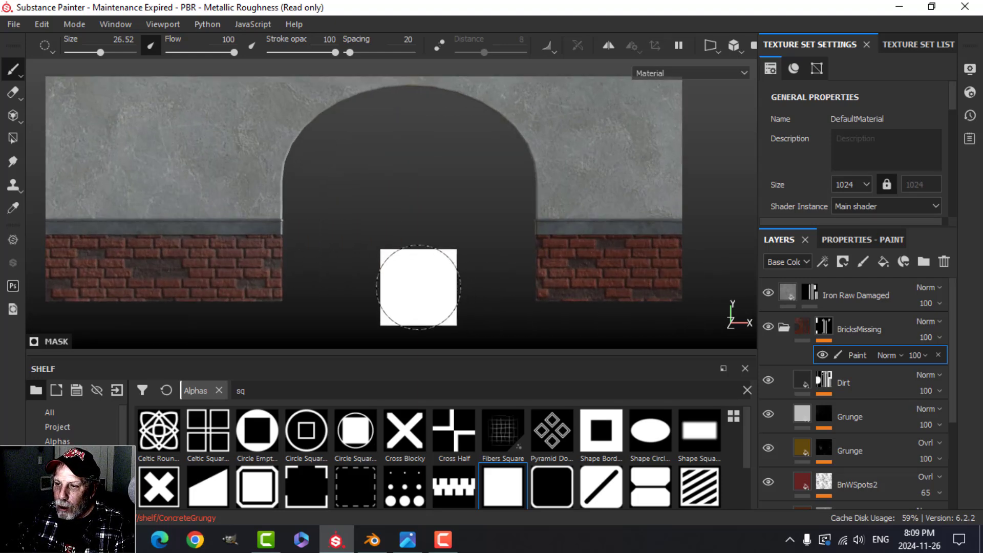
Paint the bricks onto the arch's inner side face below the metal trim with the square brush
{"action": "left_click_drag", "start_coordinate": [404, 267], "coordinate": [242, 275], "text": "alt"}
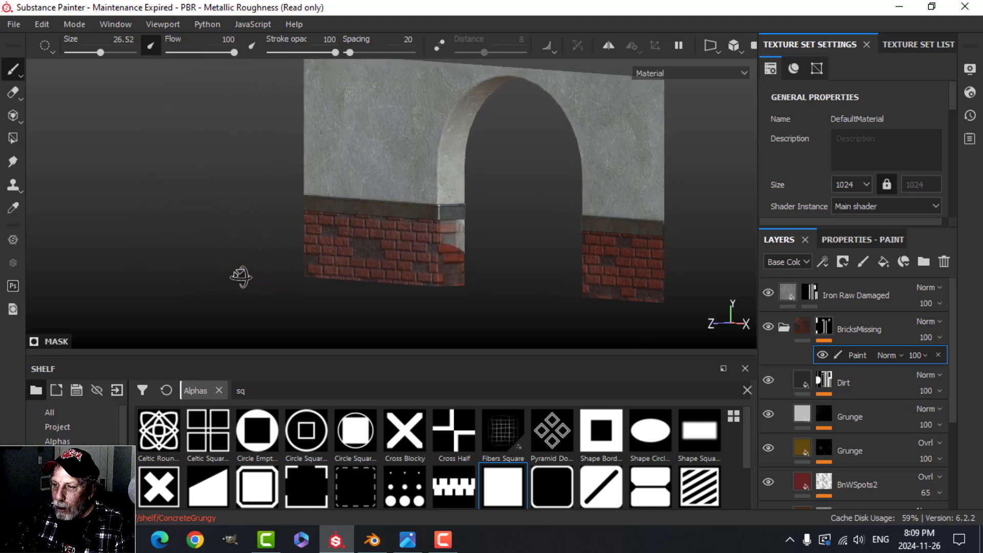
{"action": "middle_click_drag", "start_coordinate": [435, 275], "coordinate": [318, 275], "text": "alt"}
{"action": "scroll", "coordinate": [370, 278], "scroll_direction": "up", "scroll_amount": 3}
{"action": "mouse_move", "coordinate": [372, 279]}
{"action": "left_mouse_down", "text": "alt"}
{"action": "mouse_move", "coordinate": [413, 279]}
{"action": "mouse_move", "coordinate": [381, 274]}
{"action": "mouse_move", "coordinate": [452, 259]}
{"action": "mouse_move", "coordinate": [553, 268]}
{"action": "mouse_move", "coordinate": [376, 268]}
{"action": "mouse_move", "coordinate": [458, 270]}
{"action": "left_mouse_up", "text": "alt"}
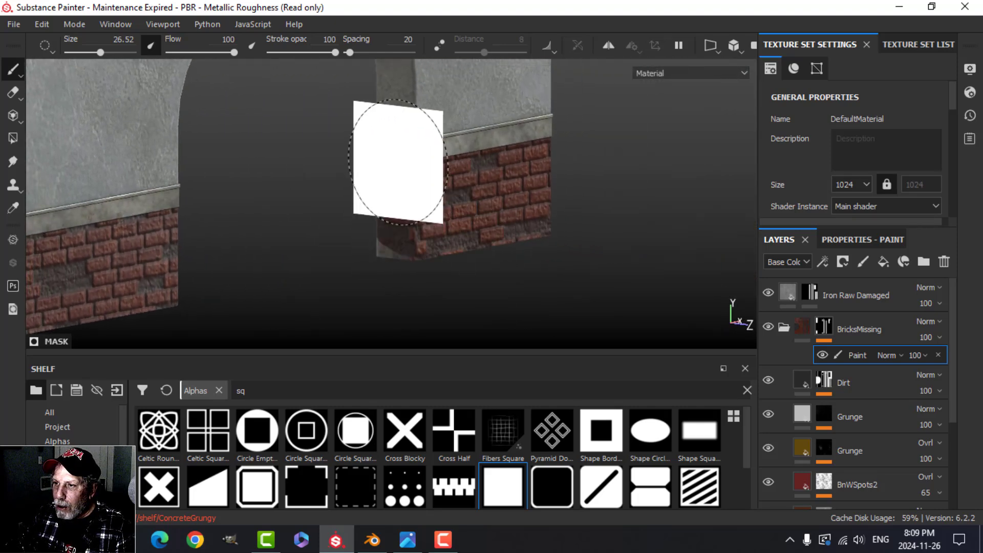
{"action": "left_click", "coordinate": [399, 162]}
{"action": "key", "text": "ctrl+z"}
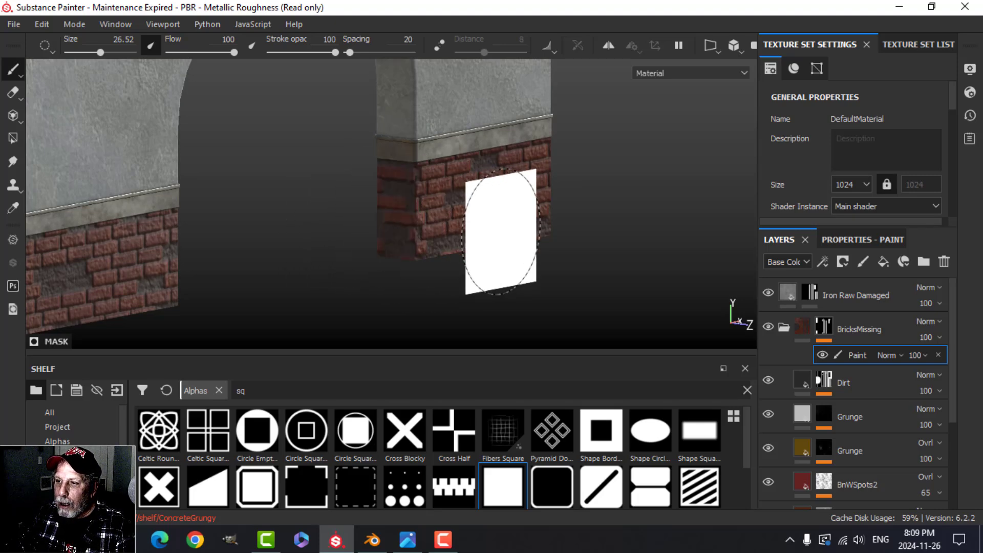
Return the viewport to perspective view
{"action": "scroll", "coordinate": [503, 244], "scroll_direction": "down", "scroll_amount": 3}
{"action": "left_click_drag", "start_coordinate": [502, 243], "coordinate": [444, 251], "text": "alt"}
{"action": "middle_click_drag", "start_coordinate": [444, 250], "coordinate": [481, 245], "text": "alt"}
{"action": "left_click_drag", "start_coordinate": [481, 246], "coordinate": [431, 241], "text": "alt"}
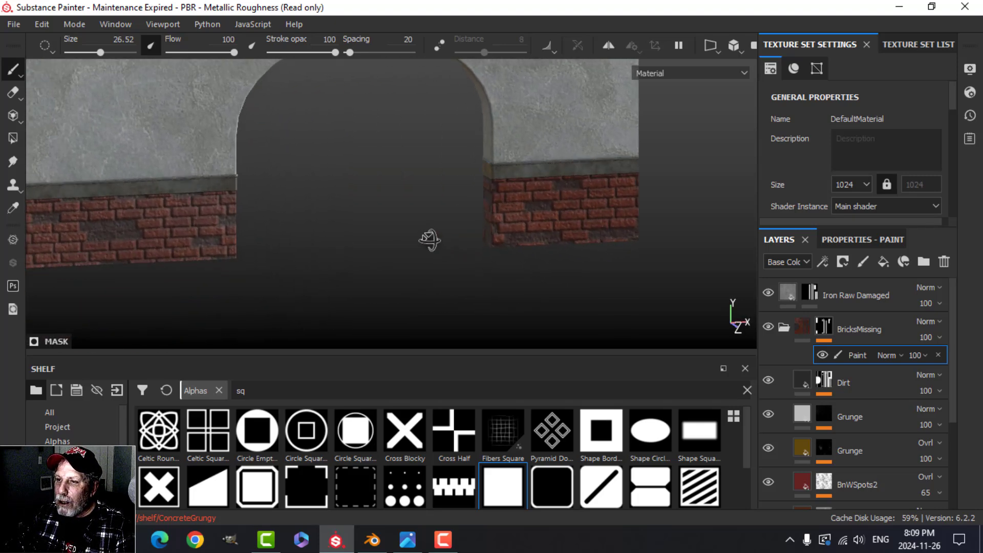
{"action": "middle_click_drag", "start_coordinate": [430, 241], "coordinate": [437, 270], "text": "alt"}
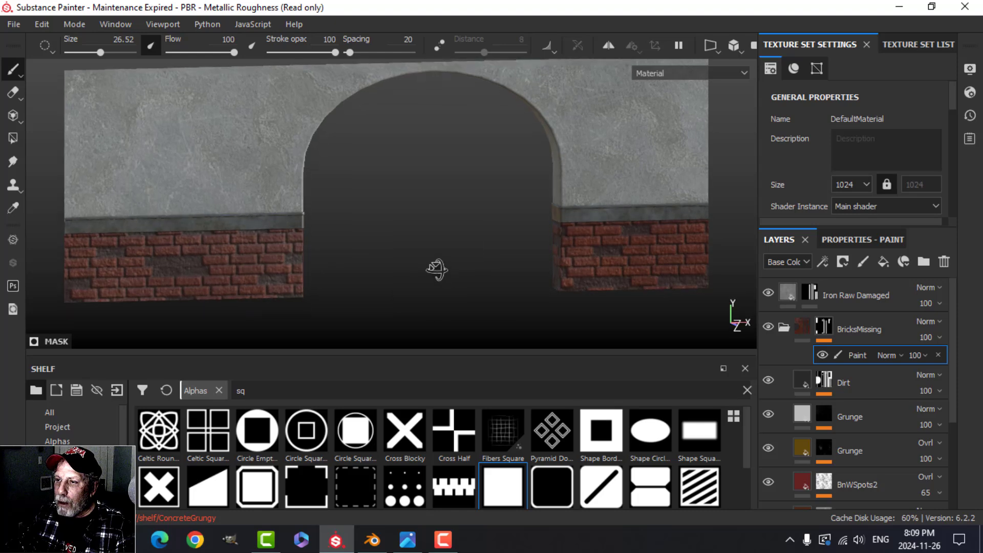
{"action": "left_click", "coordinate": [734, 45]}
{"action": "left_click", "coordinate": [751, 81]}
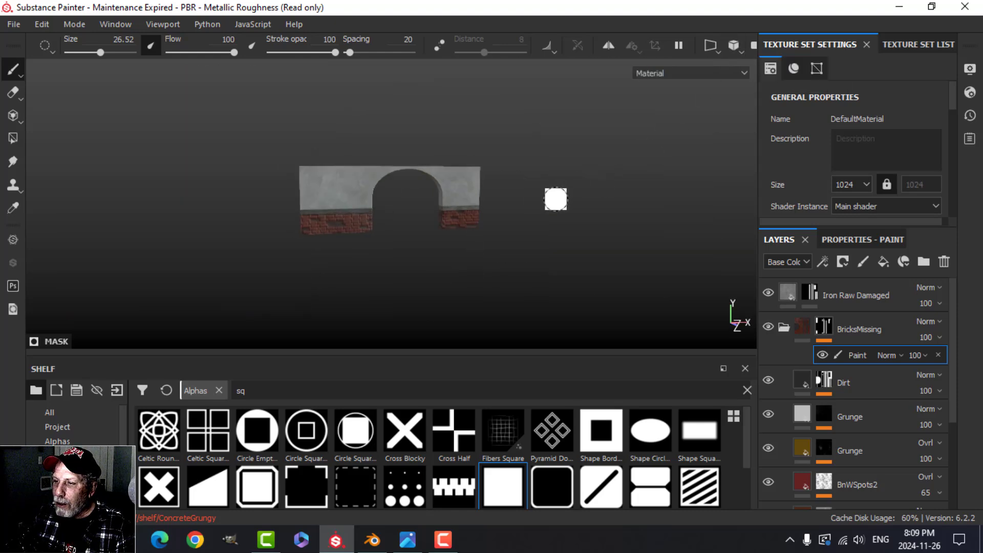
Examine the lower brick band and metal trim up close and from an oblique angle under rotated lighting
{"action": "scroll", "coordinate": [535, 211], "scroll_direction": "up", "scroll_amount": 4}
{"action": "scroll", "coordinate": [493, 223], "scroll_direction": "up", "scroll_amount": 2}
{"action": "middle_click_drag", "start_coordinate": [330, 230], "coordinate": [466, 264], "text": "alt"}
{"action": "left_click_drag", "start_coordinate": [465, 264], "coordinate": [498, 248], "text": "alt"}
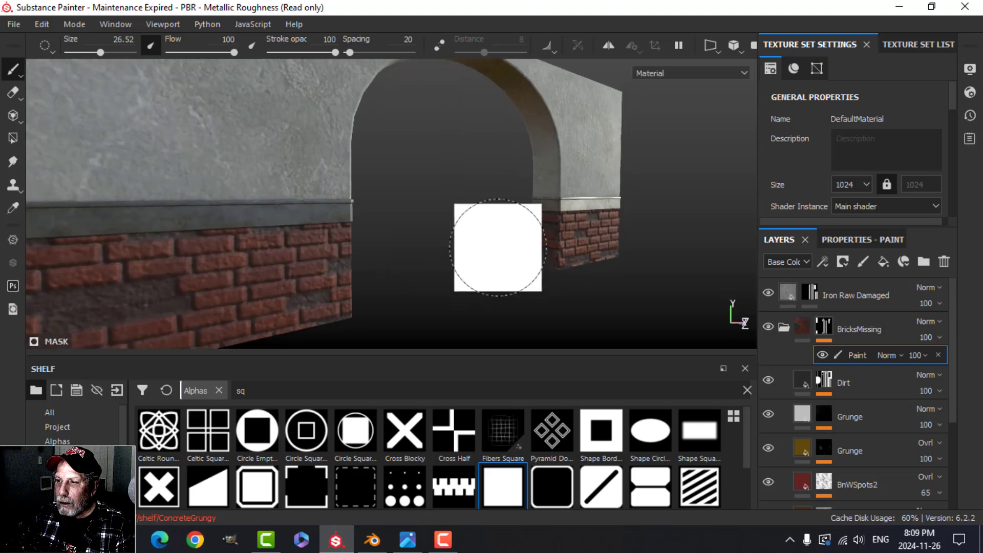
{"action": "mouse_move", "coordinate": [551, 233]}
{"action": "right_mouse_down", "text": "shift"}
{"action": "mouse_move", "coordinate": [535, 237]}
{"action": "mouse_move", "coordinate": [550, 243]}
{"action": "right_mouse_up", "text": "shift"}
{"action": "scroll", "coordinate": [550, 243], "scroll_direction": "down", "scroll_amount": 3}
{"action": "middle_click_drag", "start_coordinate": [432, 232], "coordinate": [512, 245], "text": "alt"}
{"action": "left_click_drag", "start_coordinate": [512, 244], "coordinate": [492, 244], "text": "alt"}
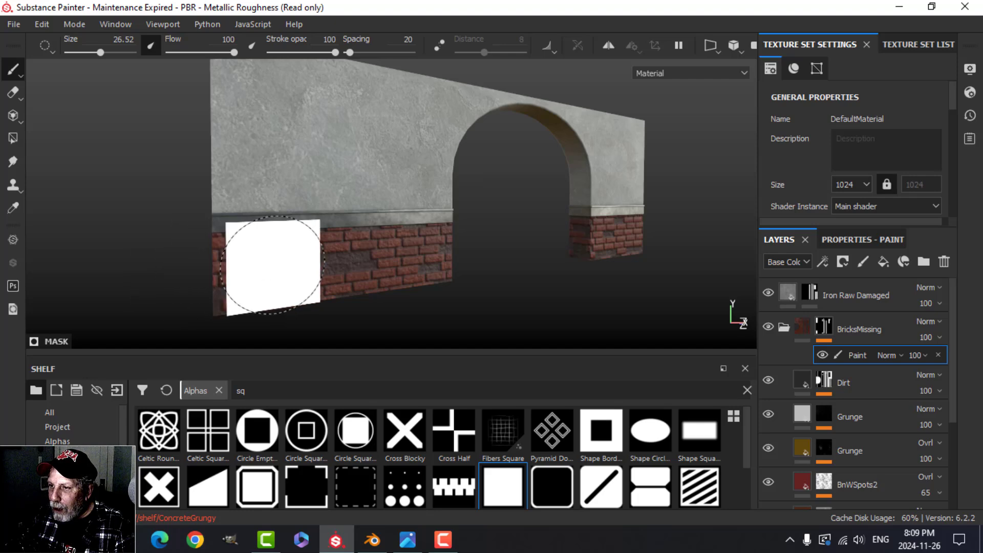
{"action": "scroll", "coordinate": [70, 431], "scroll_direction": "down", "scroll_amount": 3}
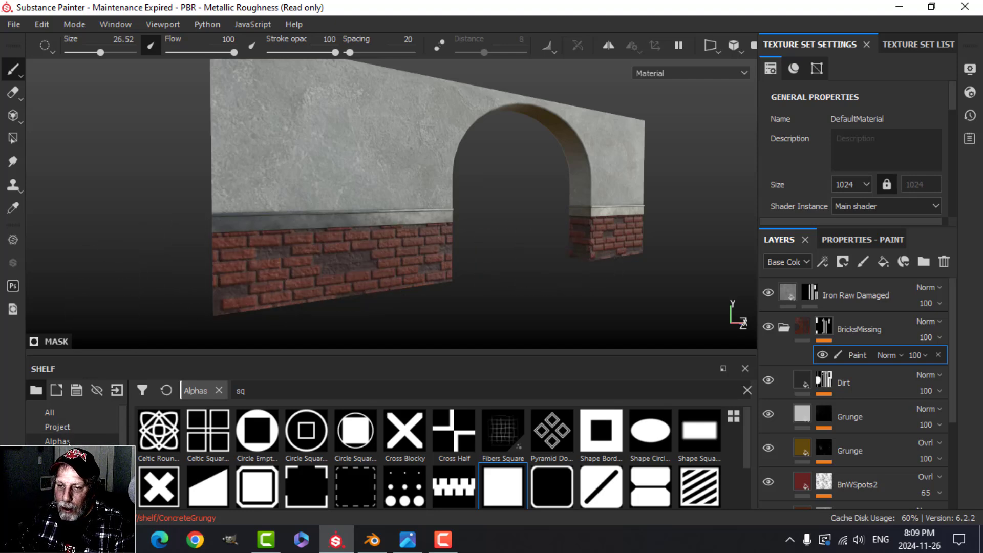
Search the brushes for "dirt" and choose the Dirt 1 brush
{"action": "left_click", "coordinate": [66, 456]}
{"action": "left_click", "coordinate": [303, 390]}
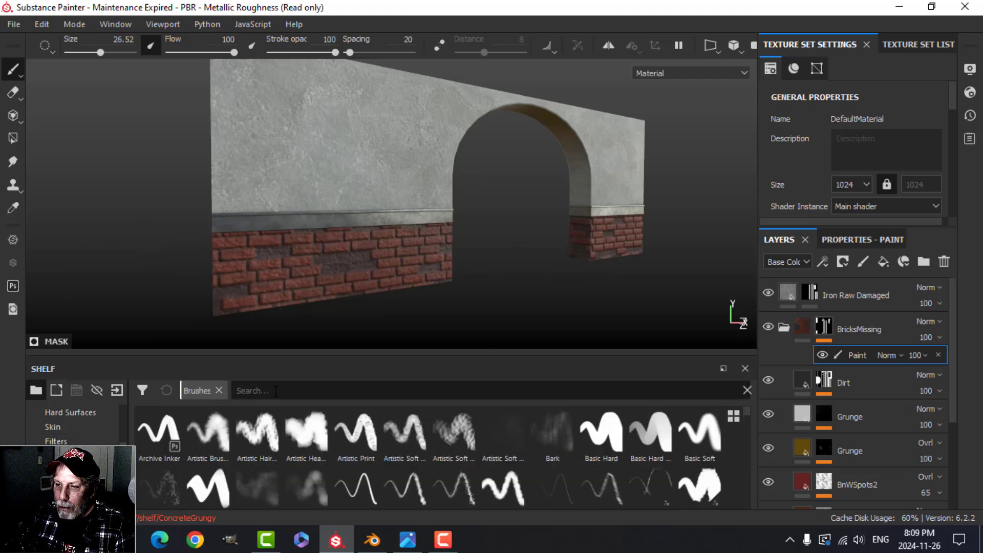
{"action": "type", "text": "dirt"}
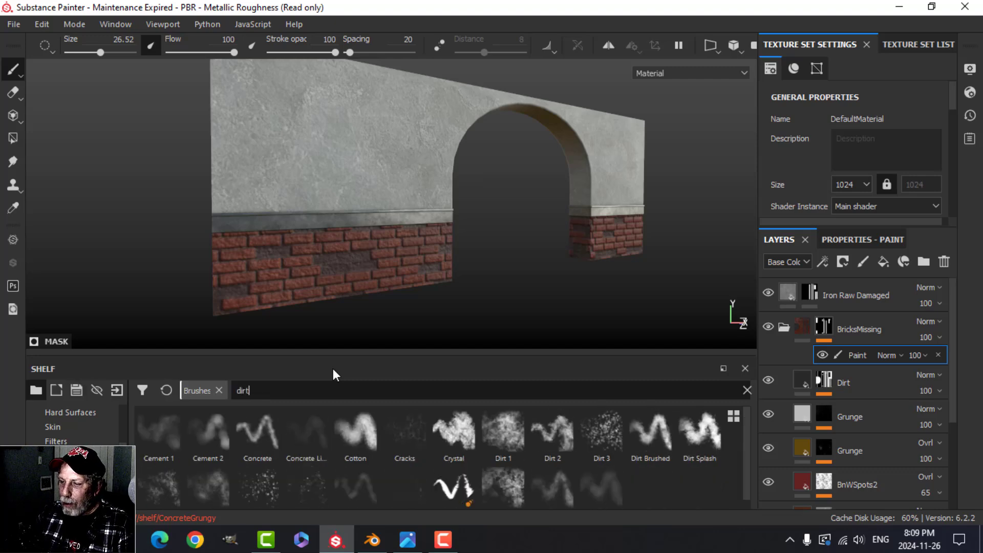
{"action": "left_click", "coordinate": [496, 417]}
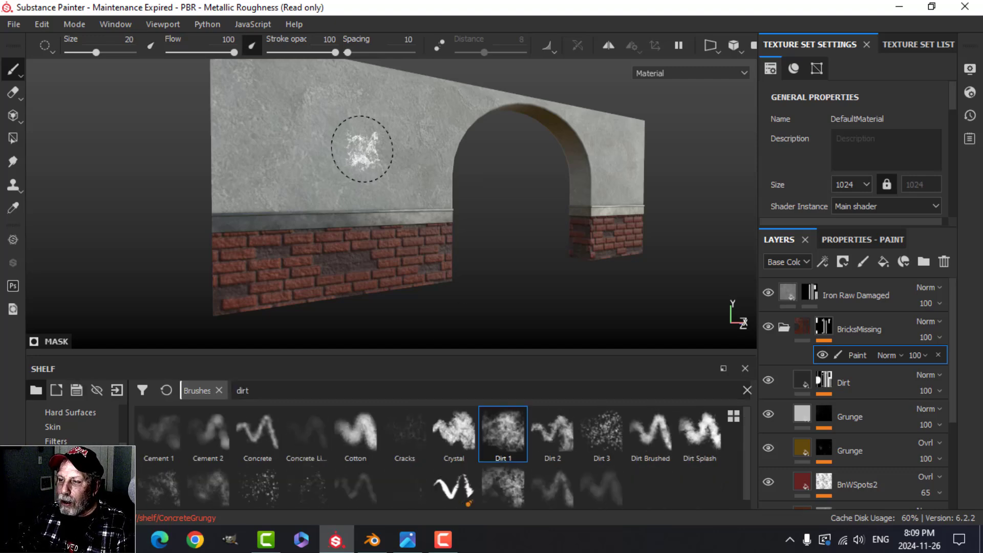
Try painting an exposed brick patch on the concrete above the trim with the Dirt 1 brush, and undo the stroke
{"action": "mouse_move", "coordinate": [340, 127]}
{"action": "left_mouse_down"}
{"action": "mouse_move", "coordinate": [355, 143]}
{"action": "mouse_move", "coordinate": [344, 134]}
{"action": "mouse_move", "coordinate": [335, 180]}
{"action": "left_mouse_up"}
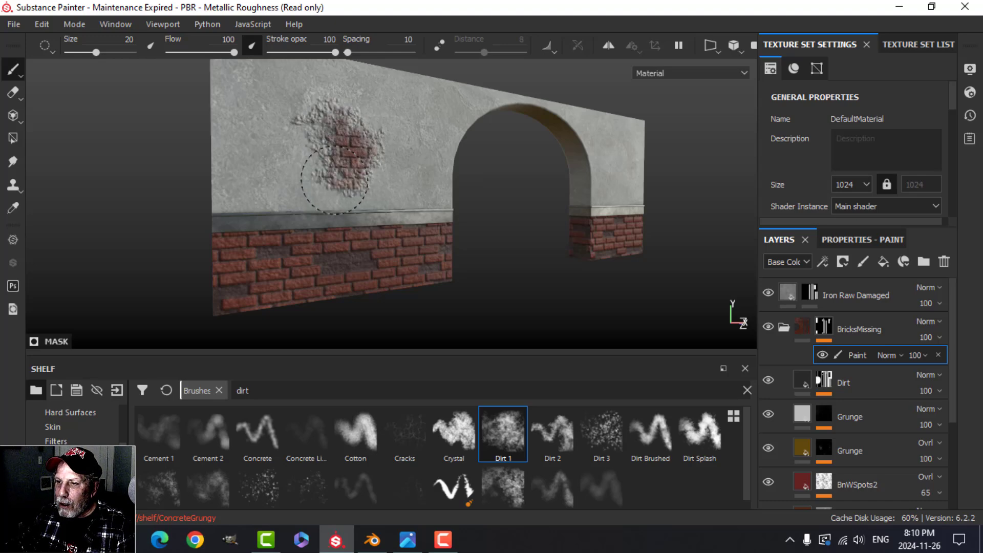
{"action": "scroll", "coordinate": [392, 187], "scroll_direction": "up", "scroll_amount": 3}
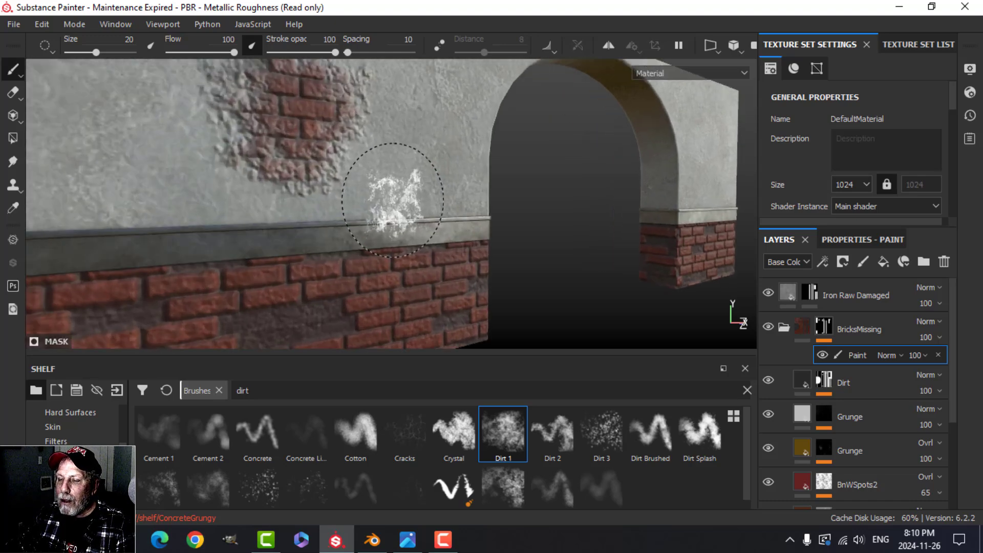
{"action": "scroll", "coordinate": [393, 200], "scroll_direction": "down", "scroll_amount": 3}
{"action": "key", "text": "ctrl+z"}
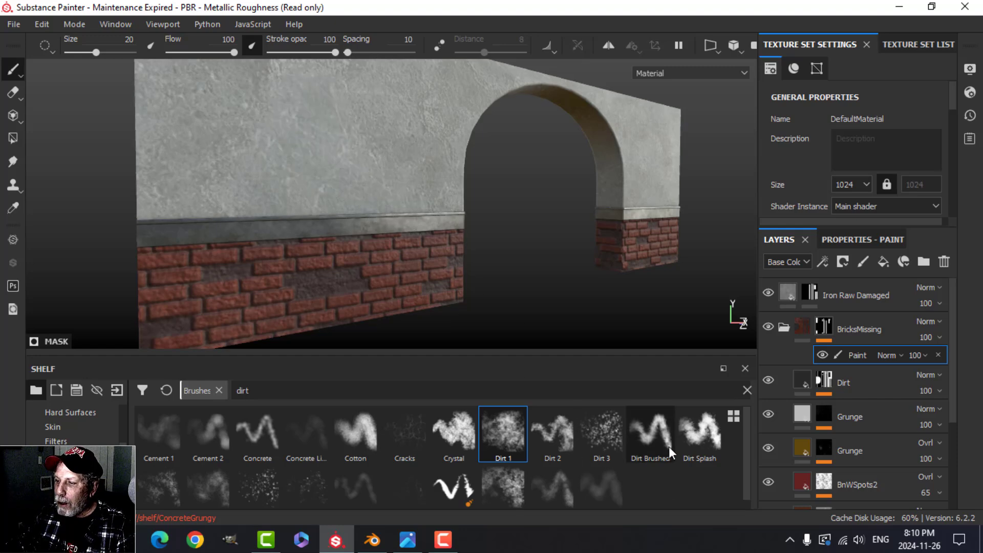
Try painting an exposed brick patch on the upper concrete with the Dirt Brushed brush, and undo it
{"action": "left_click", "coordinate": [669, 446]}
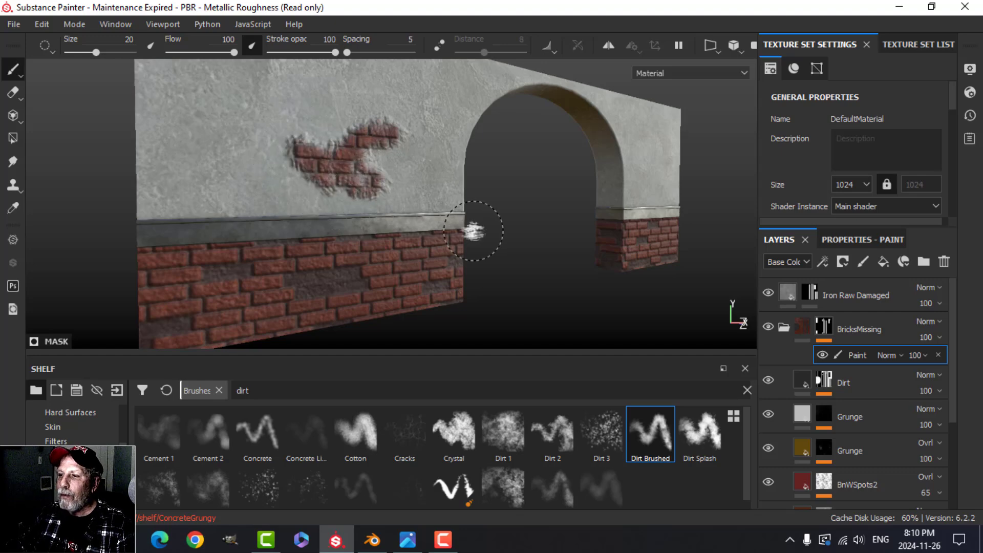
{"action": "mouse_move", "coordinate": [473, 230]}
{"action": "left_mouse_down", "text": "alt"}
{"action": "mouse_move", "coordinate": [505, 226]}
{"action": "mouse_move", "coordinate": [471, 237]}
{"action": "left_mouse_up", "text": "alt"}
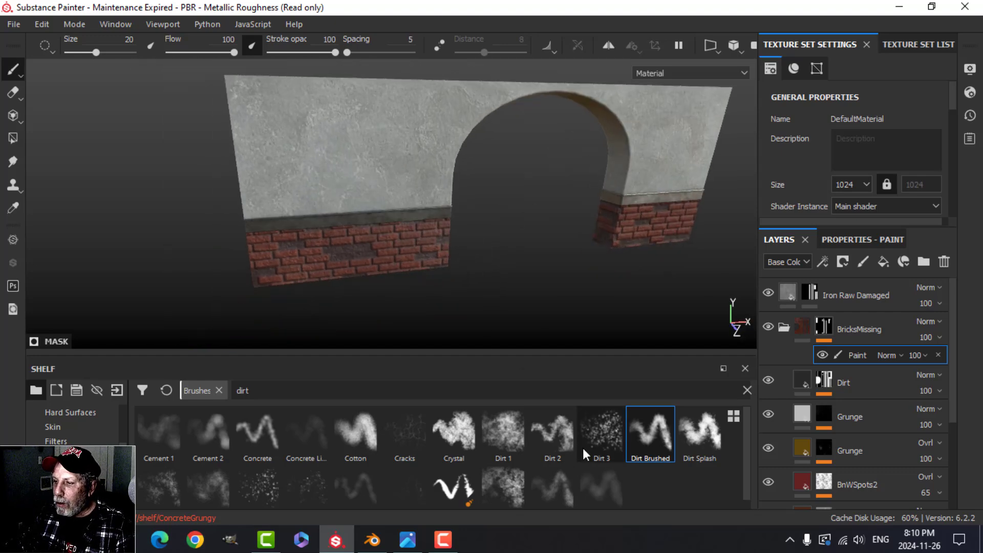
Paint an exposed brick patch on the concrete beside the arch with the Dirt 1 brush, extending it down to the metal trim
{"action": "left_click", "coordinate": [501, 446]}
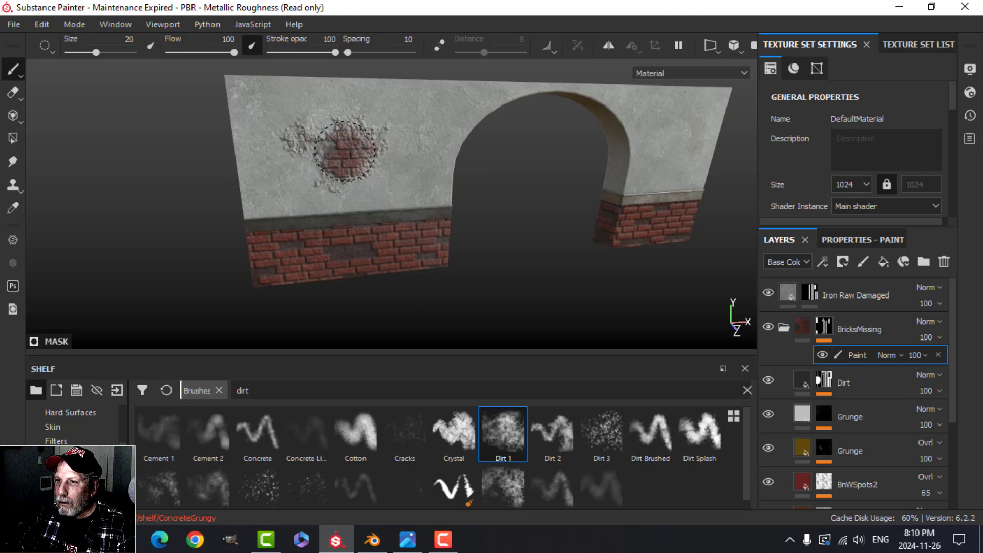
{"action": "mouse_move", "coordinate": [455, 201]}
{"action": "left_mouse_down", "text": "alt"}
{"action": "mouse_move", "coordinate": [437, 231]}
{"action": "mouse_move", "coordinate": [503, 250]}
{"action": "mouse_move", "coordinate": [441, 232]}
{"action": "left_mouse_up", "text": "alt"}
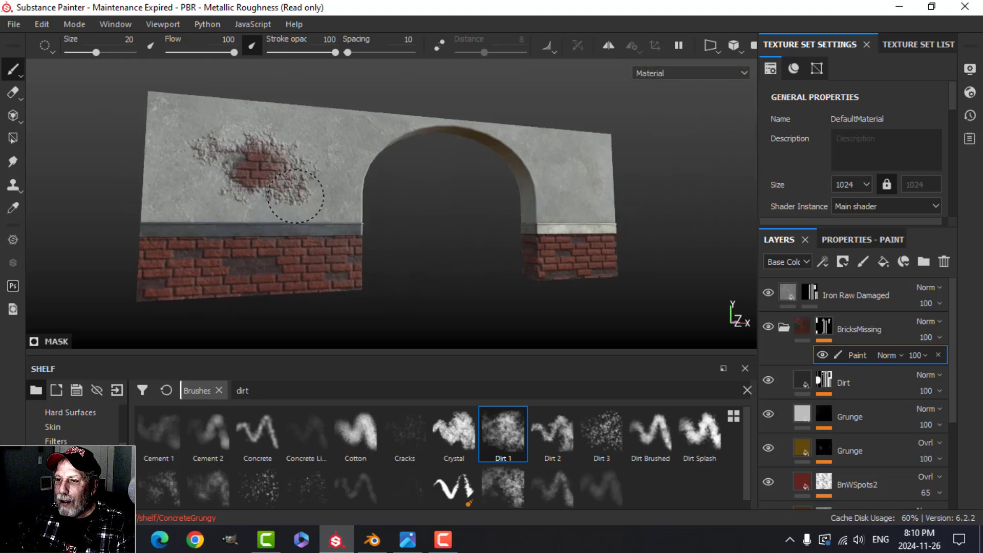
{"action": "left_click_drag", "start_coordinate": [293, 199], "coordinate": [312, 210], "text": "alt"}
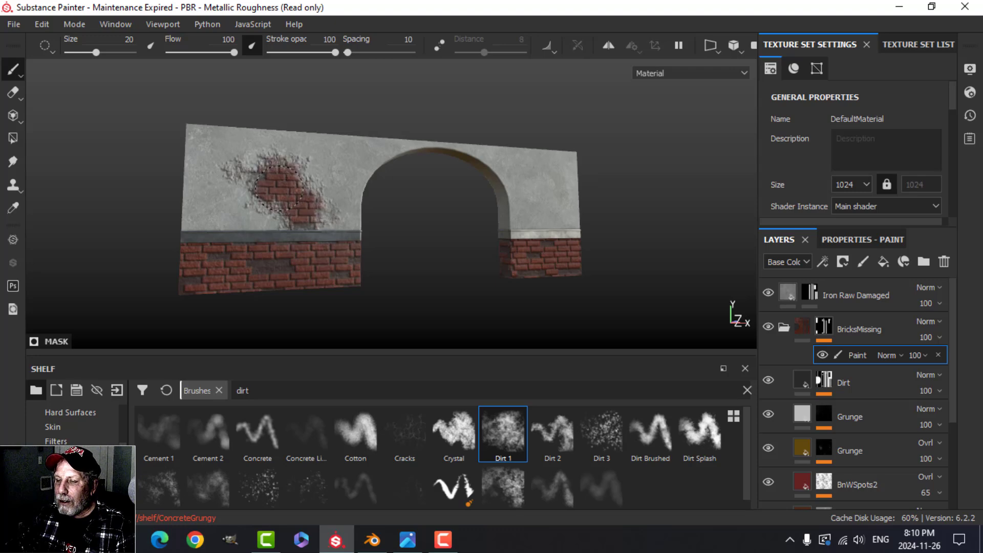
{"action": "scroll", "coordinate": [293, 185], "scroll_direction": "up", "scroll_amount": 3}
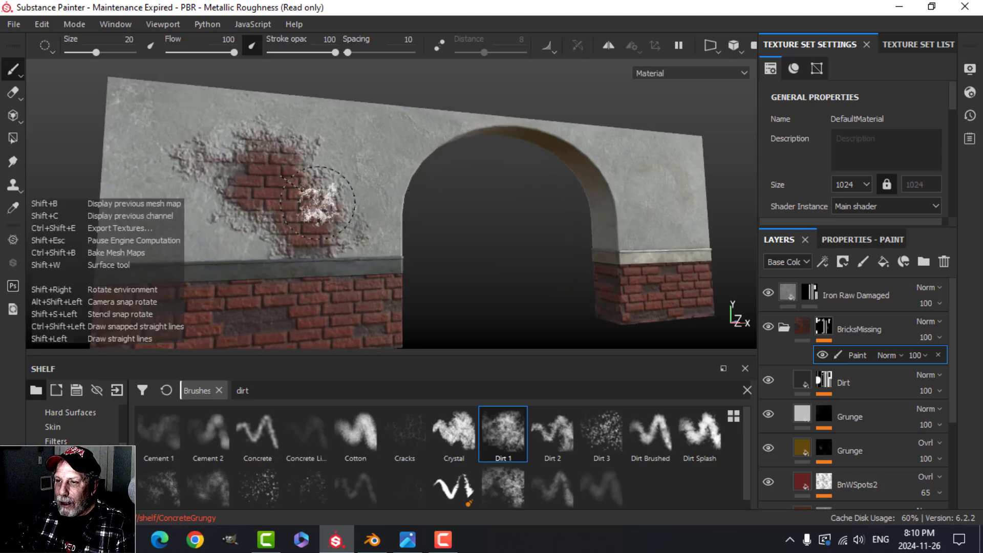
{"action": "middle_click_drag", "start_coordinate": [292, 191], "coordinate": [363, 197], "text": "alt"}
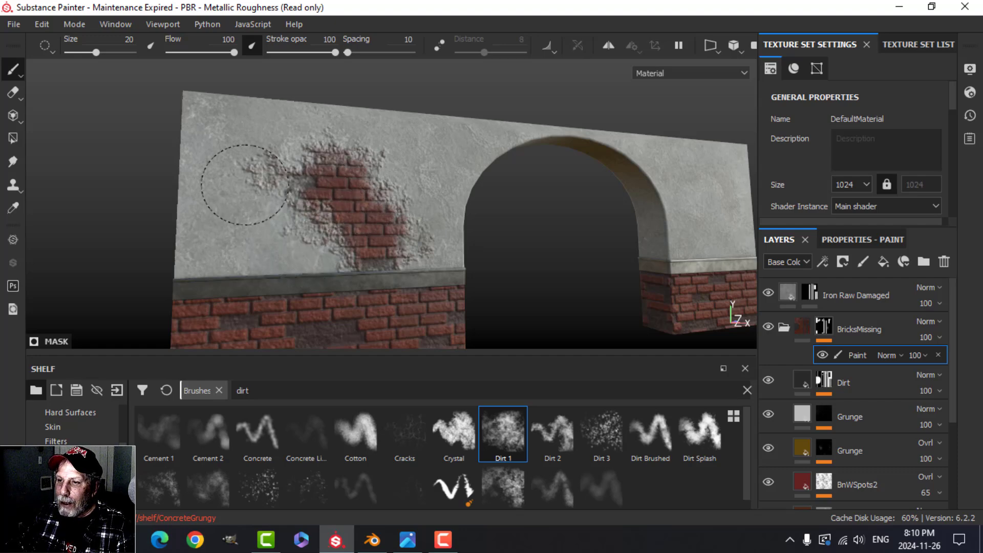
Reduce the brush size to 9.55 and paint the concrete back over the stray outer edge of the exposed brick patch
{"action": "mouse_move", "coordinate": [238, 179]}
{"action": "right_mouse_down", "text": "ctrl"}
{"action": "mouse_move", "coordinate": [207, 180]}
{"action": "mouse_move", "coordinate": [238, 179]}
{"action": "right_mouse_up", "text": "ctrl"}
{"action": "mouse_move", "coordinate": [239, 179]}
{"action": "left_mouse_down"}
{"action": "mouse_move", "coordinate": [270, 147]}
{"action": "mouse_move", "coordinate": [254, 185]}
{"action": "mouse_move", "coordinate": [268, 228]}
{"action": "left_mouse_up"}
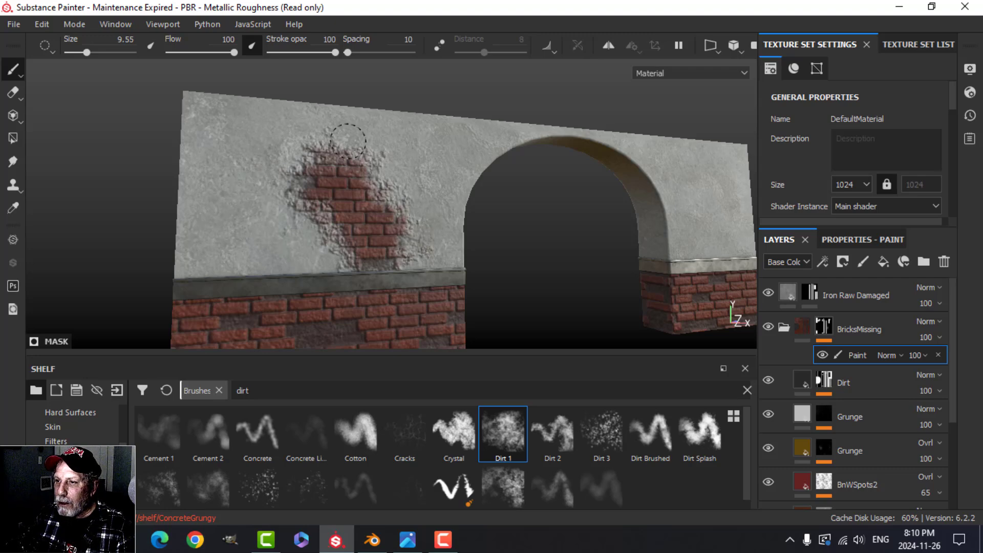
{"action": "scroll", "coordinate": [474, 245], "scroll_direction": "down", "scroll_amount": 3}
{"action": "middle_click_drag", "start_coordinate": [481, 238], "coordinate": [413, 184], "text": "alt"}
{"action": "mouse_move", "coordinate": [429, 210]}
{"action": "left_mouse_down", "text": "alt"}
{"action": "mouse_move", "coordinate": [419, 224]}
{"action": "mouse_move", "coordinate": [394, 222]}
{"action": "mouse_move", "coordinate": [451, 271]}
{"action": "left_mouse_up", "text": "alt"}
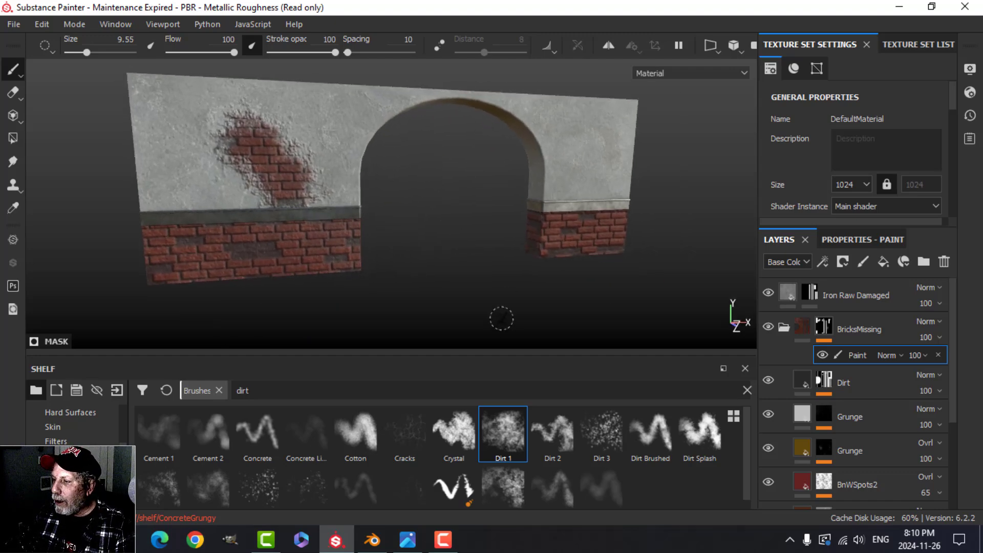
Collapse the BricksMissing folder in the layer stack
{"action": "left_click", "coordinate": [784, 327]}
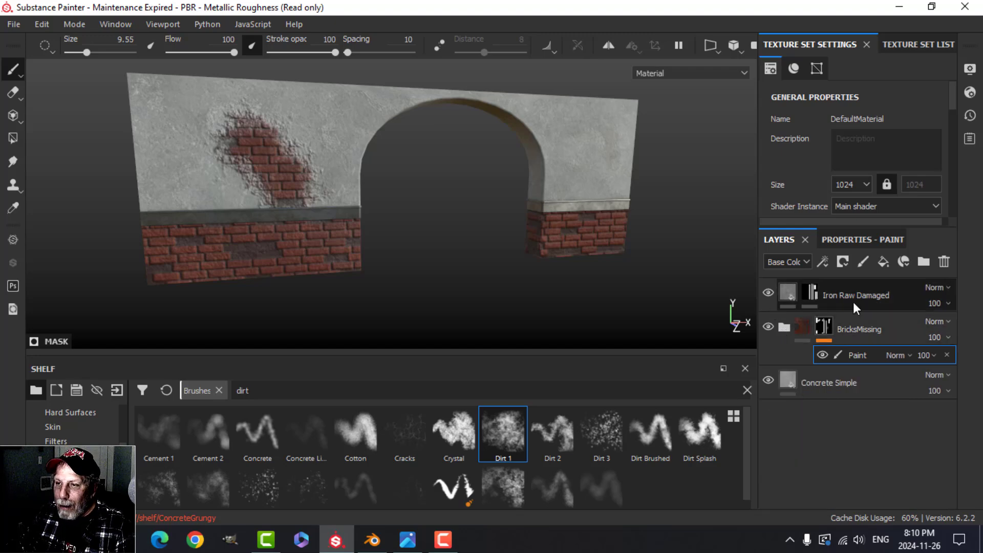
{"action": "scroll", "coordinate": [468, 256], "scroll_direction": "up", "scroll_amount": 2}
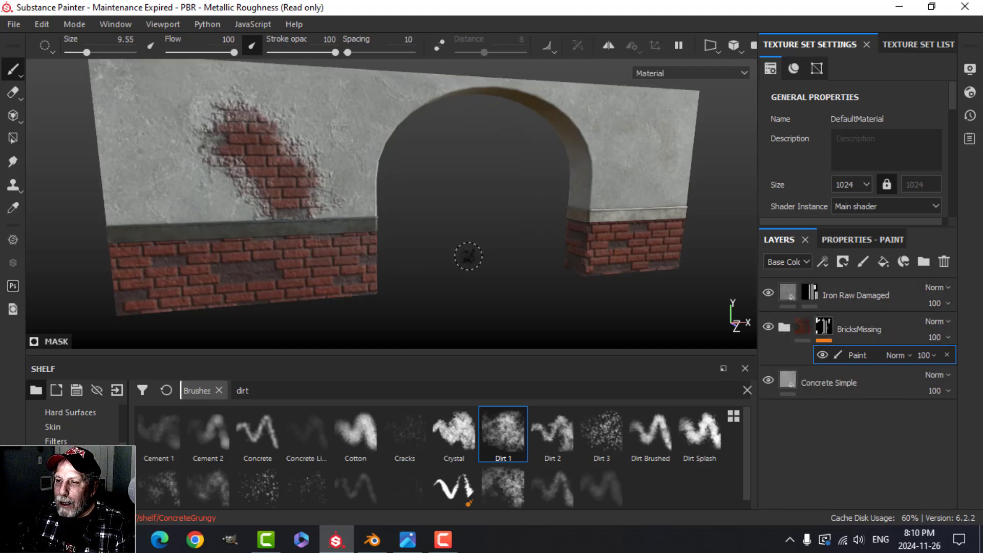
{"action": "scroll", "coordinate": [472, 259], "scroll_direction": "down", "scroll_amount": 1}
{"action": "middle_click_drag", "start_coordinate": [473, 244], "coordinate": [456, 253], "text": "alt"}
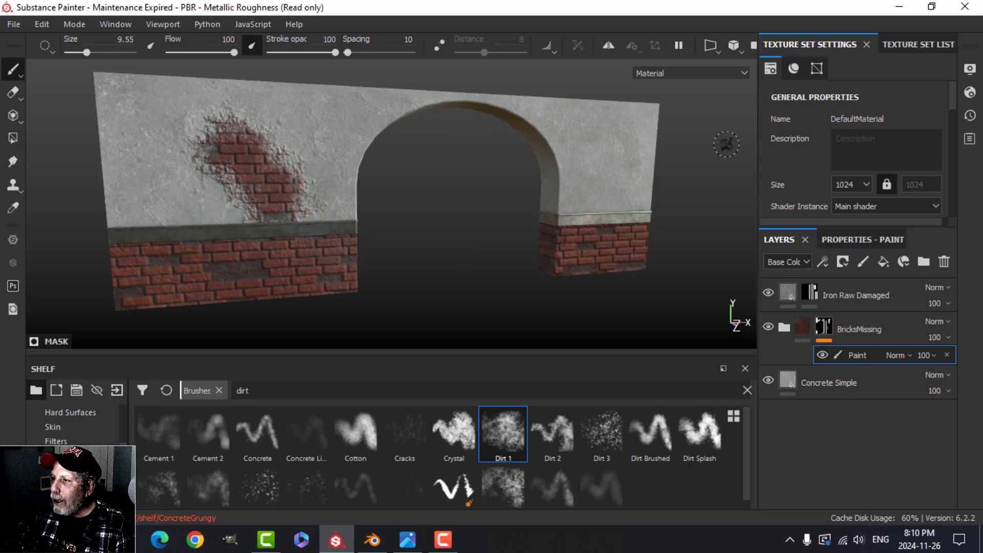
Try a texture set size of 2048 and inspect the brick patch and trim up close under rotated lighting
{"action": "left_click", "coordinate": [847, 185]}
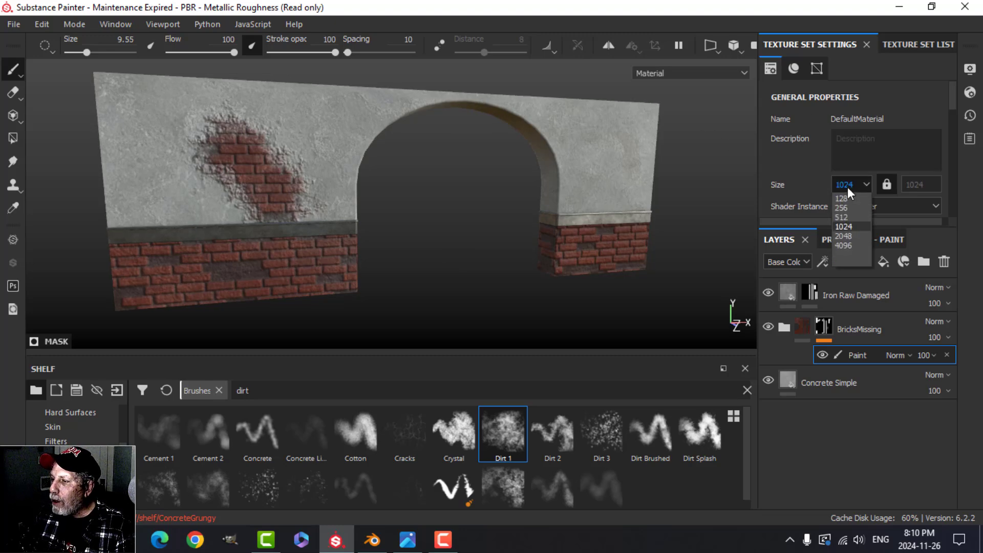
{"action": "left_click", "coordinate": [840, 236]}
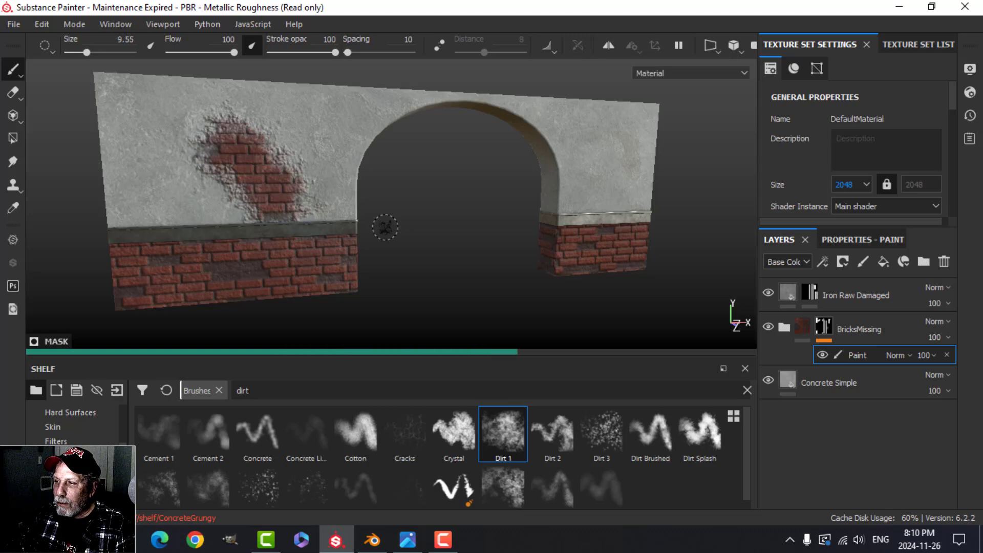
{"action": "mouse_move", "coordinate": [388, 226]}
{"action": "left_mouse_down", "text": "alt"}
{"action": "mouse_move", "coordinate": [401, 264]}
{"action": "mouse_move", "coordinate": [479, 226]}
{"action": "mouse_move", "coordinate": [451, 231]}
{"action": "mouse_move", "coordinate": [494, 228]}
{"action": "mouse_move", "coordinate": [473, 221]}
{"action": "mouse_move", "coordinate": [480, 215]}
{"action": "left_mouse_up", "text": "alt"}
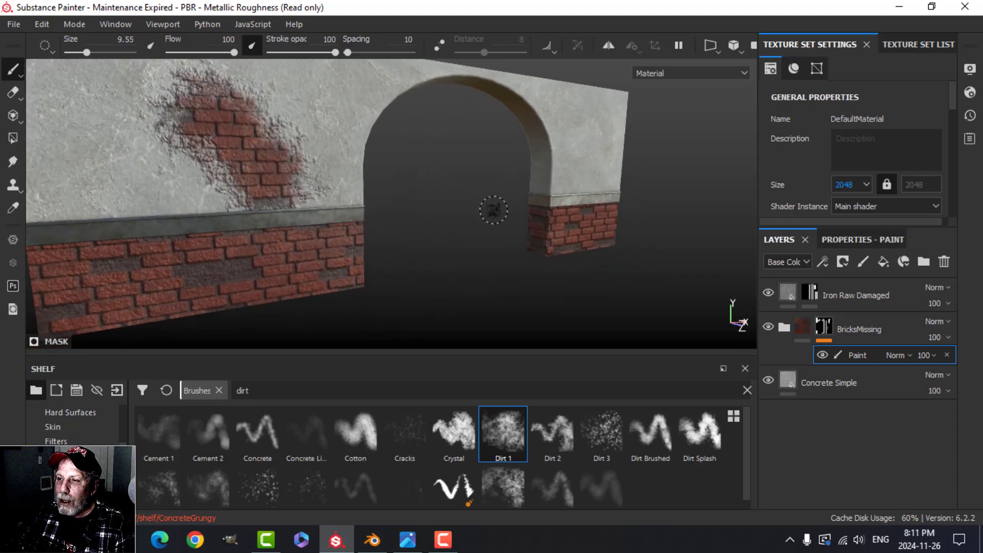
{"action": "mouse_move", "coordinate": [492, 210]}
{"action": "right_mouse_down", "text": "shift"}
{"action": "mouse_move", "coordinate": [476, 213]}
{"action": "mouse_move", "coordinate": [487, 209]}
{"action": "right_mouse_up", "text": "shift"}
{"action": "mouse_move", "coordinate": [487, 208]}
{"action": "left_mouse_down", "text": "alt"}
{"action": "mouse_move", "coordinate": [478, 226]}
{"action": "mouse_move", "coordinate": [488, 220]}
{"action": "left_mouse_up", "text": "alt"}
Set the texture set size back to 1024 and look over the trim and lower bricks from the front
{"action": "left_click", "coordinate": [844, 184]}
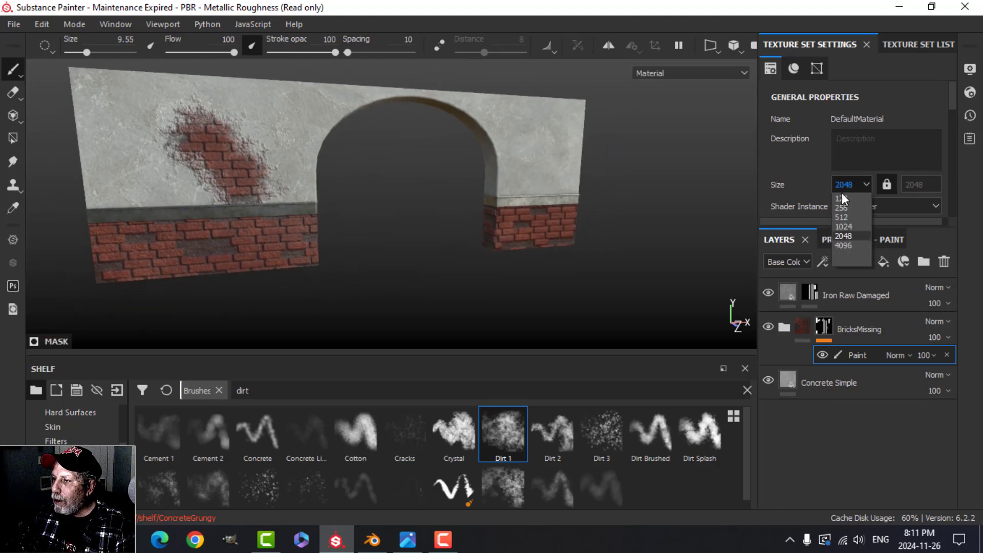
{"action": "left_click", "coordinate": [845, 226]}
{"action": "mouse_move", "coordinate": [402, 238]}
{"action": "left_mouse_down", "text": "alt"}
{"action": "mouse_move", "coordinate": [389, 229]}
{"action": "mouse_move", "coordinate": [401, 239]}
{"action": "left_mouse_up", "text": "alt"}
{"action": "scroll", "coordinate": [412, 235], "scroll_direction": "up", "scroll_amount": 3}
{"action": "middle_click_drag", "start_coordinate": [412, 235], "coordinate": [461, 228], "text": "alt"}
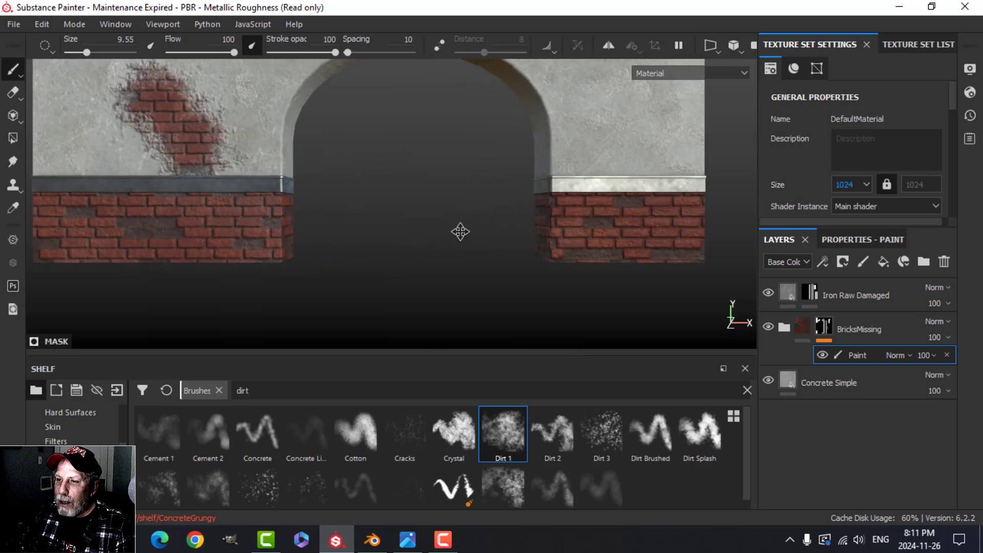
{"action": "middle_click_drag", "start_coordinate": [384, 215], "coordinate": [346, 232], "text": "alt"}
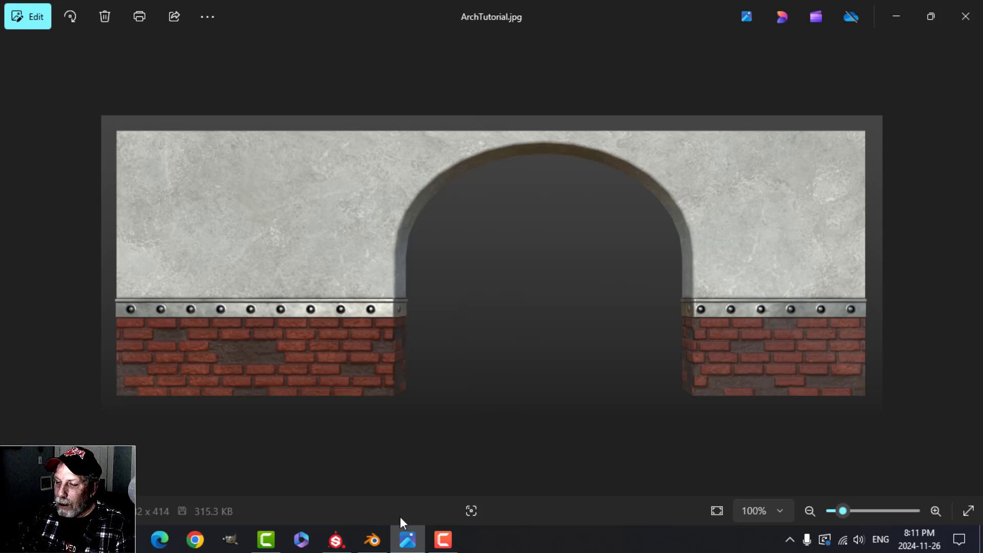
Back in Substance Painter, add a folder with a black mask above Iron Raw Damaged and place a new fill layer inside it
{"action": "left_click", "coordinate": [337, 539]}
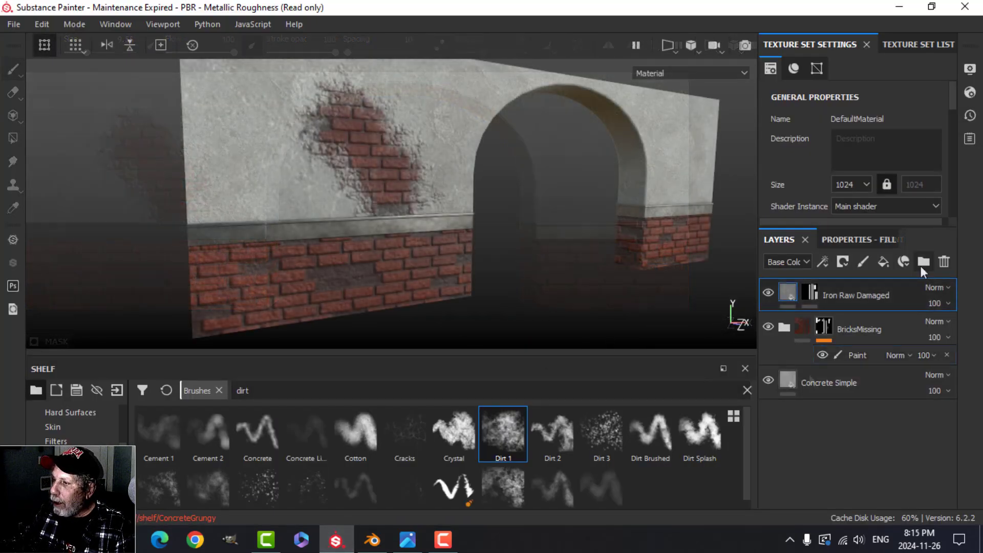
{"action": "left_click", "coordinate": [923, 263]}
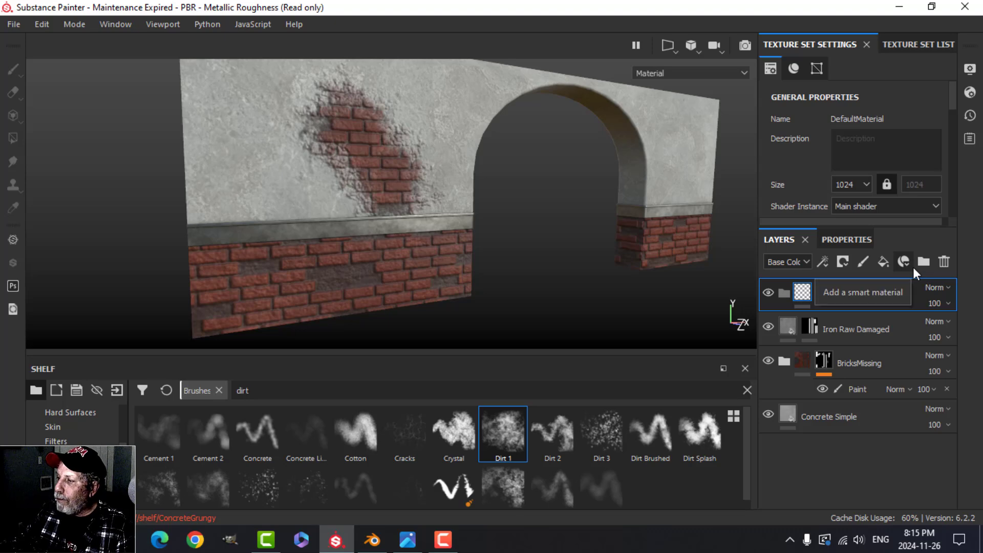
{"action": "left_click", "coordinate": [844, 261]}
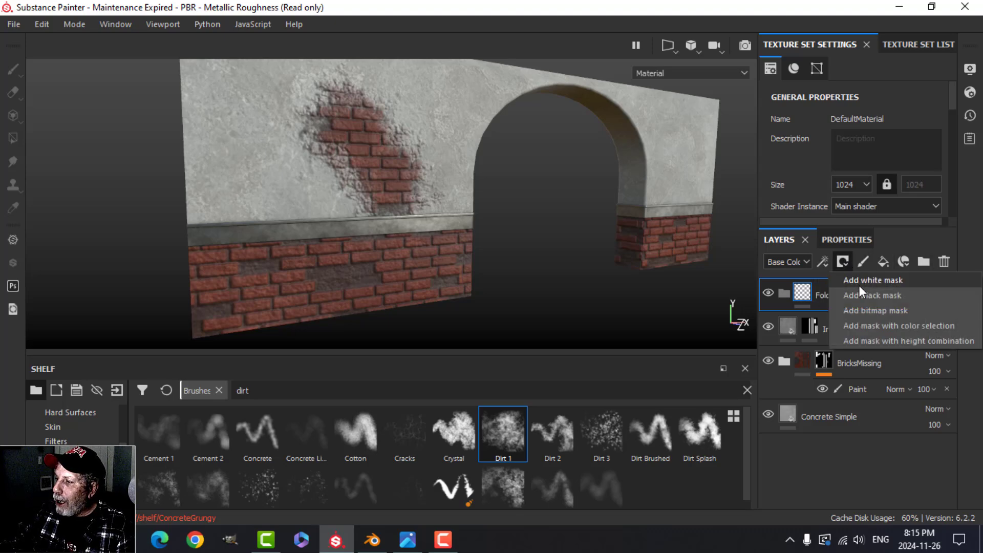
{"action": "left_click", "coordinate": [861, 295]}
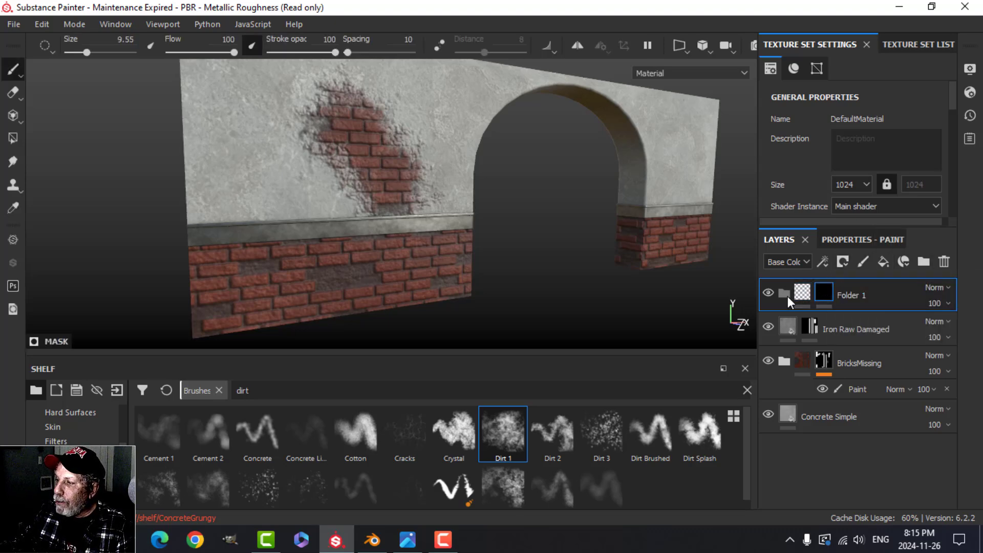
{"action": "left_click", "coordinate": [884, 260]}
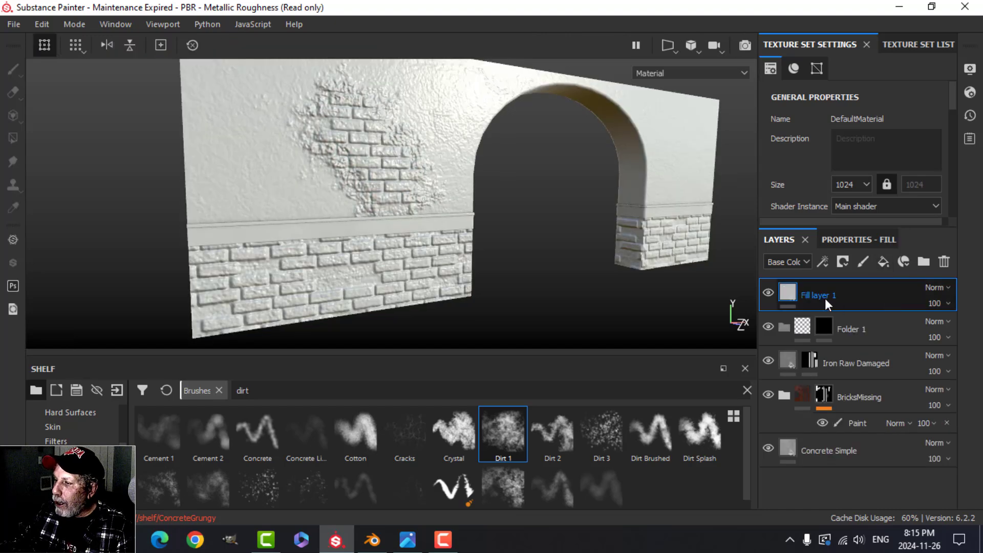
{"action": "left_click_drag", "start_coordinate": [825, 298], "coordinate": [833, 325]}
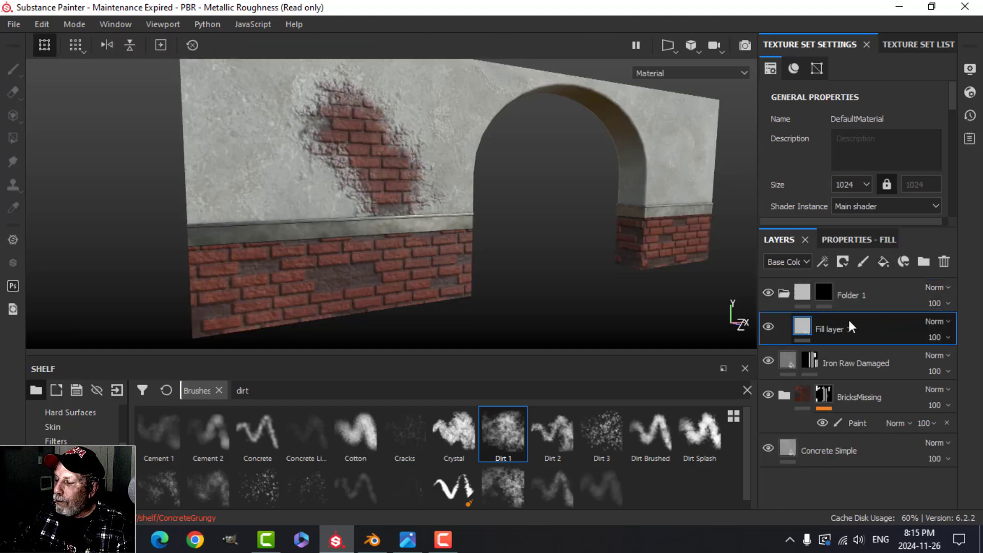
Reveal the trim strips on both sides of the arch in Folder 1's mask with mesh Polygon Fill, and return to the Paint tool
{"action": "left_click", "coordinate": [826, 293]}
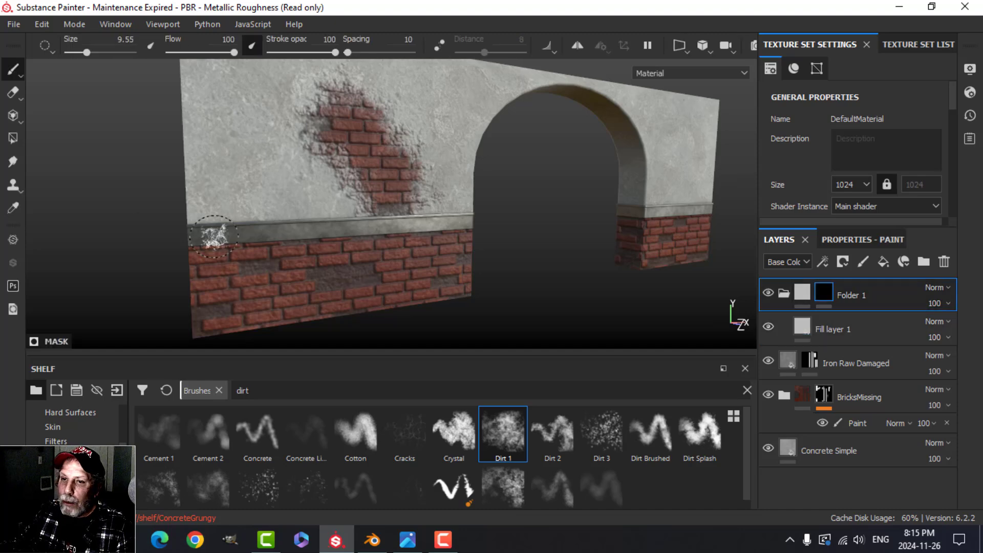
{"action": "left_click", "coordinate": [13, 138]}
{"action": "left_click", "coordinate": [408, 234]}
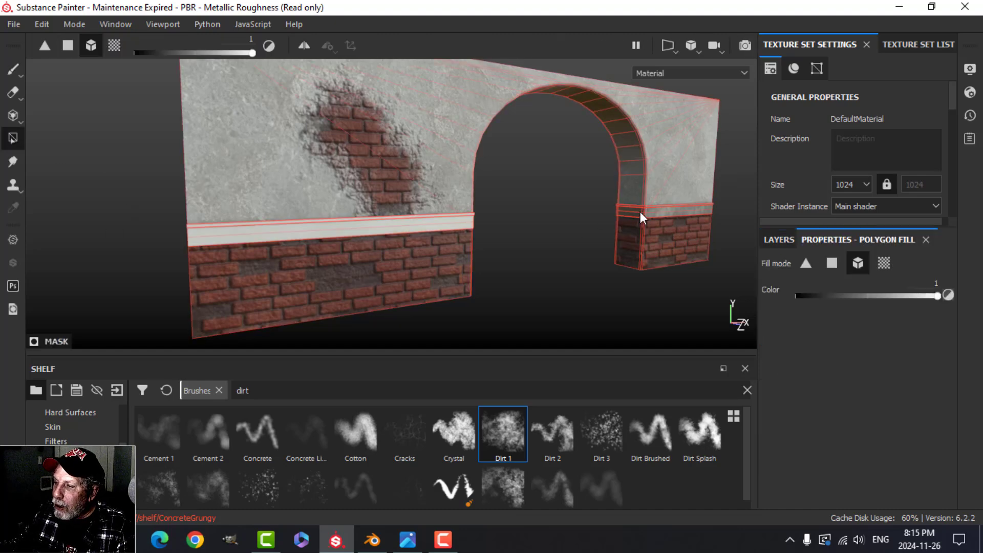
{"action": "left_click", "coordinate": [640, 211]}
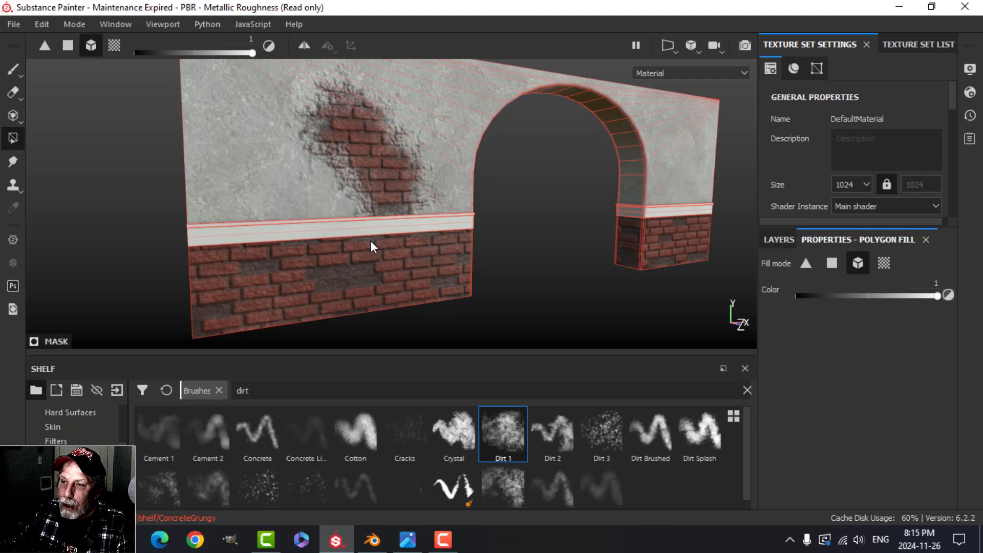
{"action": "left_click", "coordinate": [21, 69]}
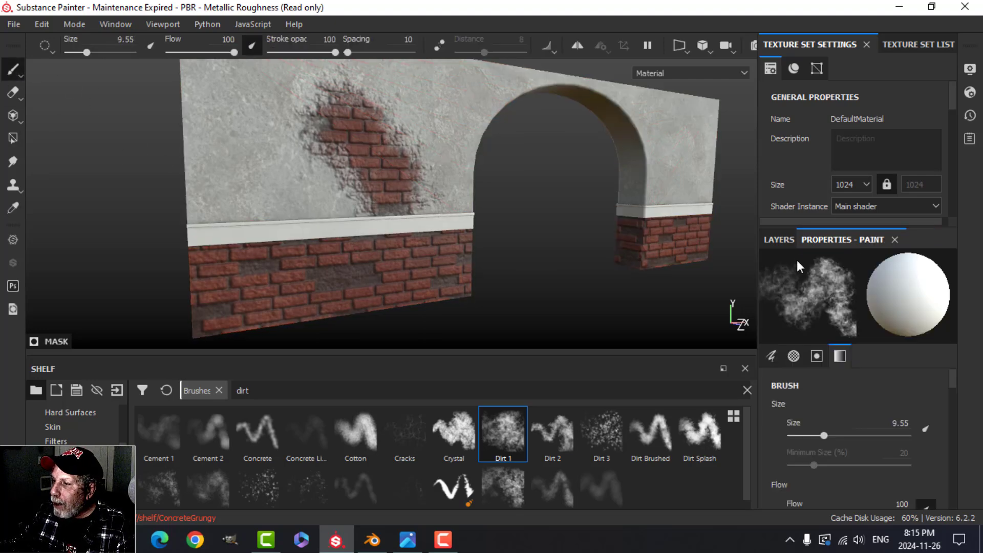
Limit Fill layer 1 to the height channel only and set its height to 1
{"action": "left_click", "coordinate": [784, 240]}
{"action": "left_click", "coordinate": [813, 328]}
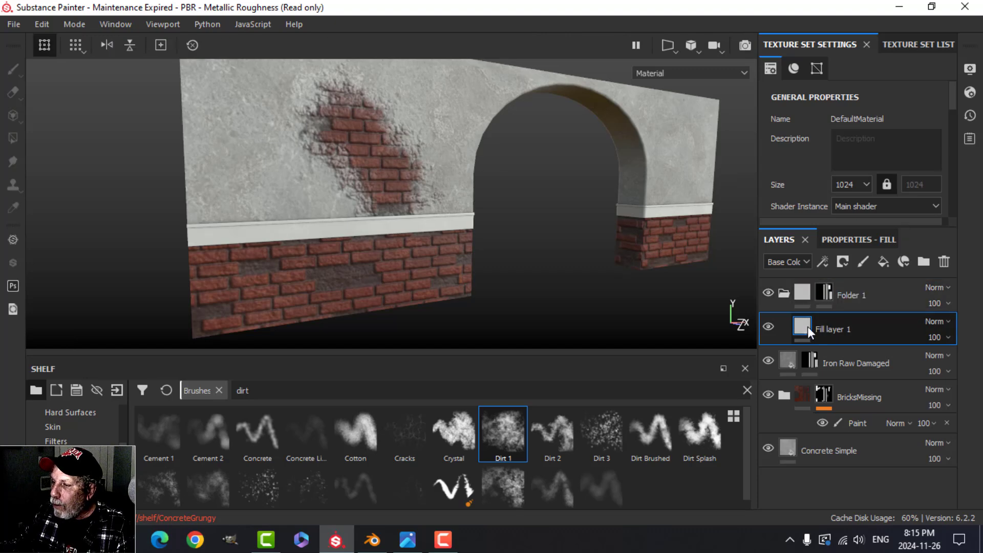
{"action": "mouse_move", "coordinate": [803, 324]}
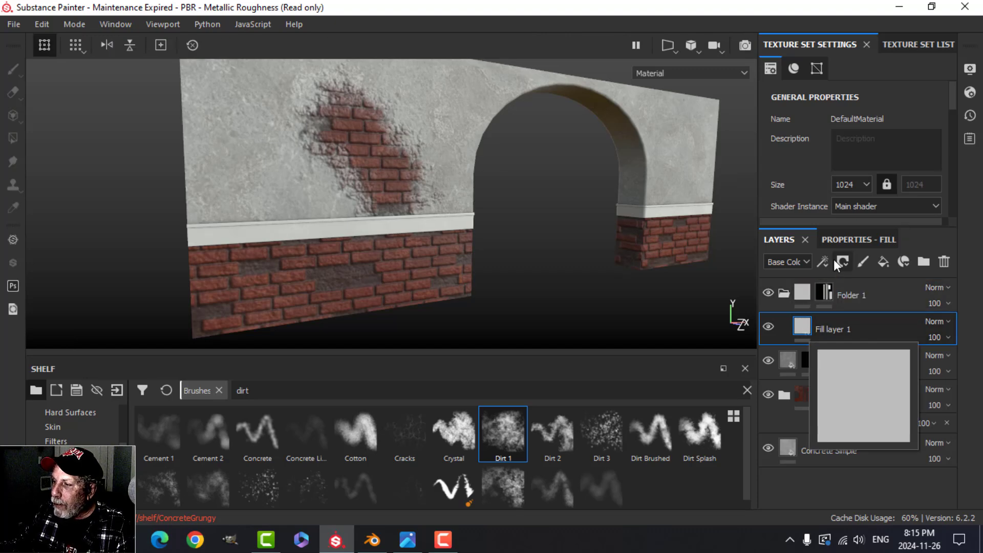
{"action": "left_click", "coordinate": [840, 240]}
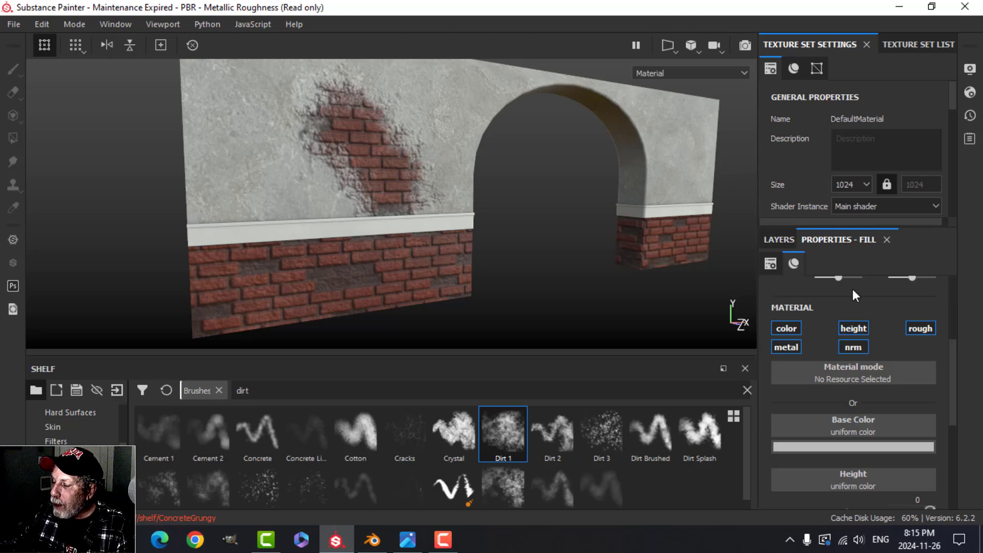
{"action": "left_click", "coordinate": [857, 328], "text": "alt"}
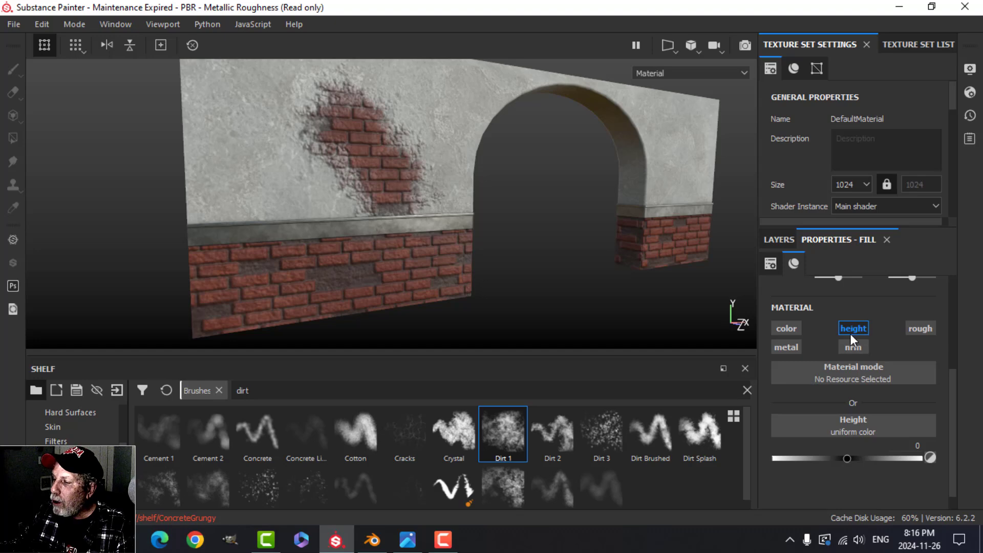
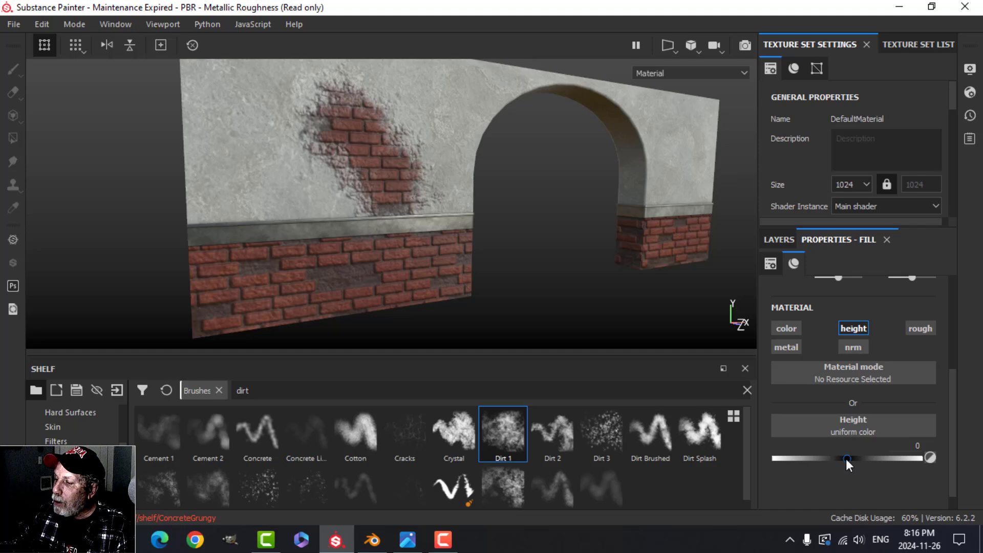
{"action": "left_click_drag", "start_coordinate": [847, 459], "coordinate": [955, 457]}
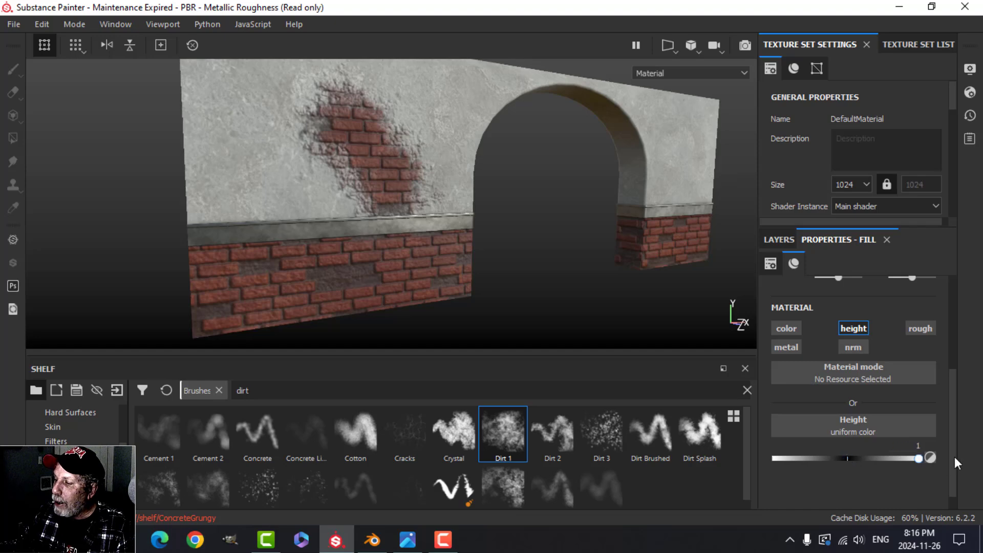
Add a black mask to Fill layer 1
{"action": "left_click", "coordinate": [782, 239]}
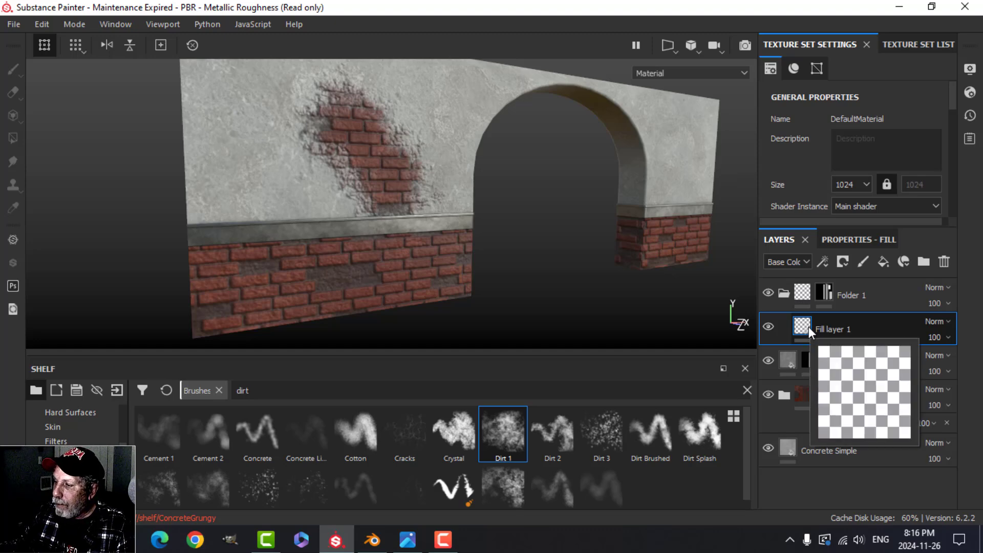
{"action": "left_click", "coordinate": [844, 260]}
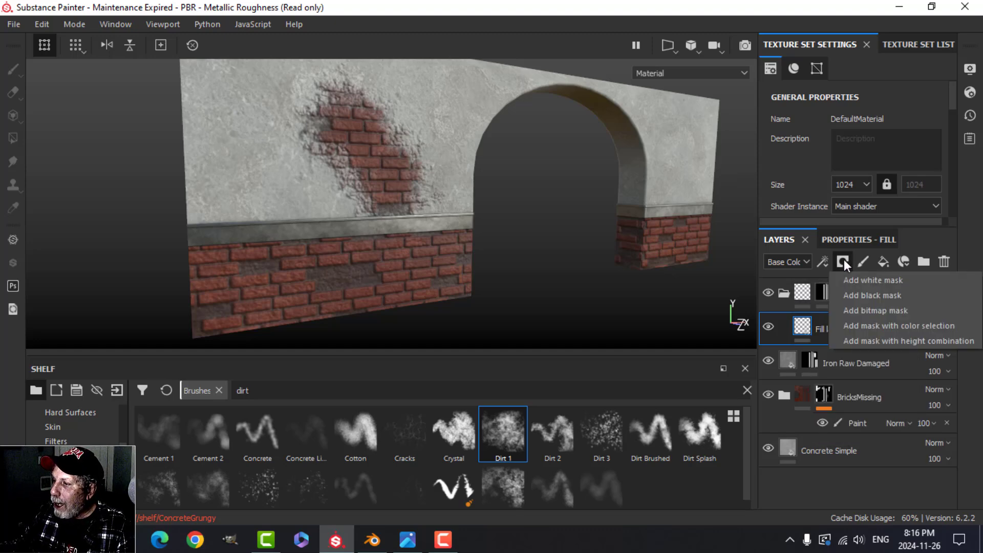
{"action": "left_click", "coordinate": [871, 293]}
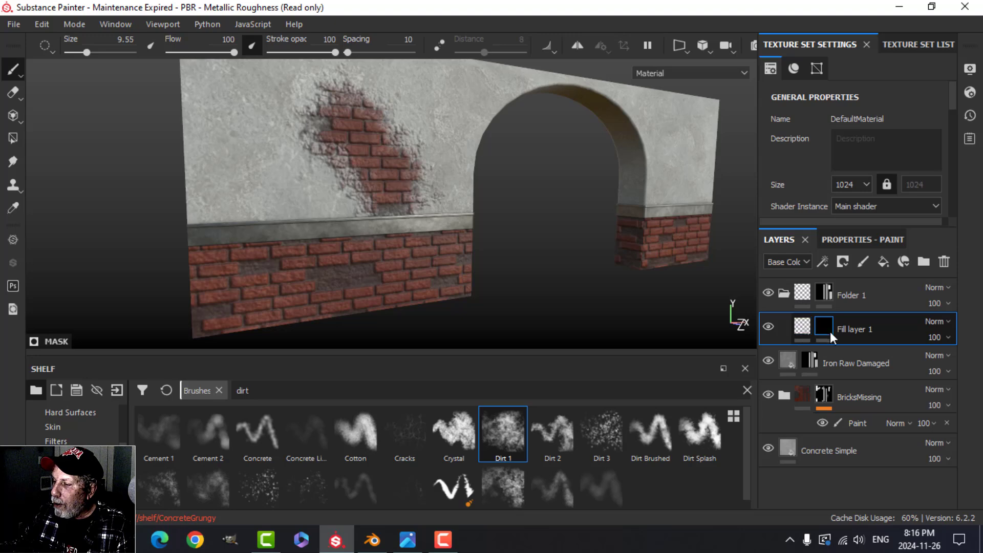
Add a fill effect to Fill layer 1's mask and use the Tile Generator texture as its grayscale
{"action": "left_click", "coordinate": [824, 261]}
{"action": "left_click", "coordinate": [859, 316]}
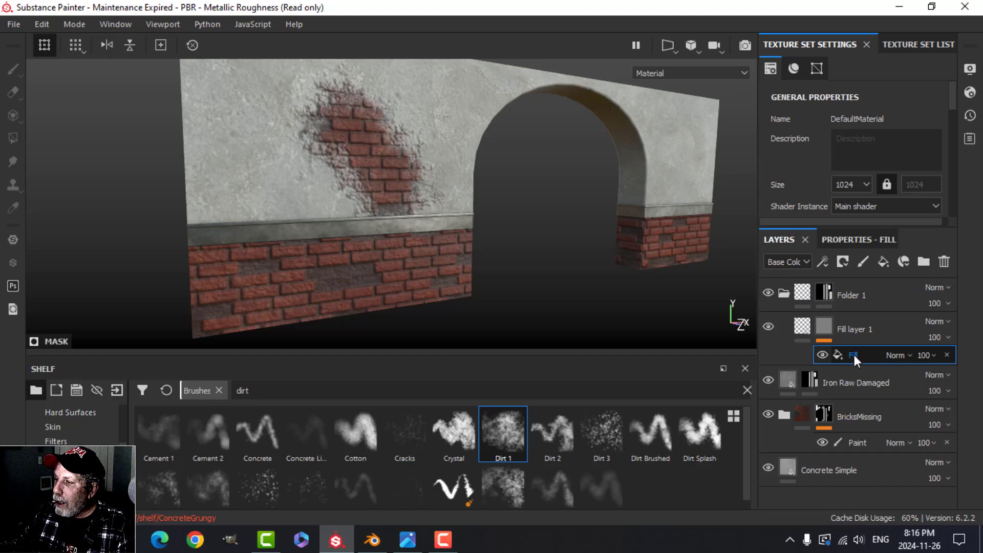
{"action": "left_click", "coordinate": [855, 240]}
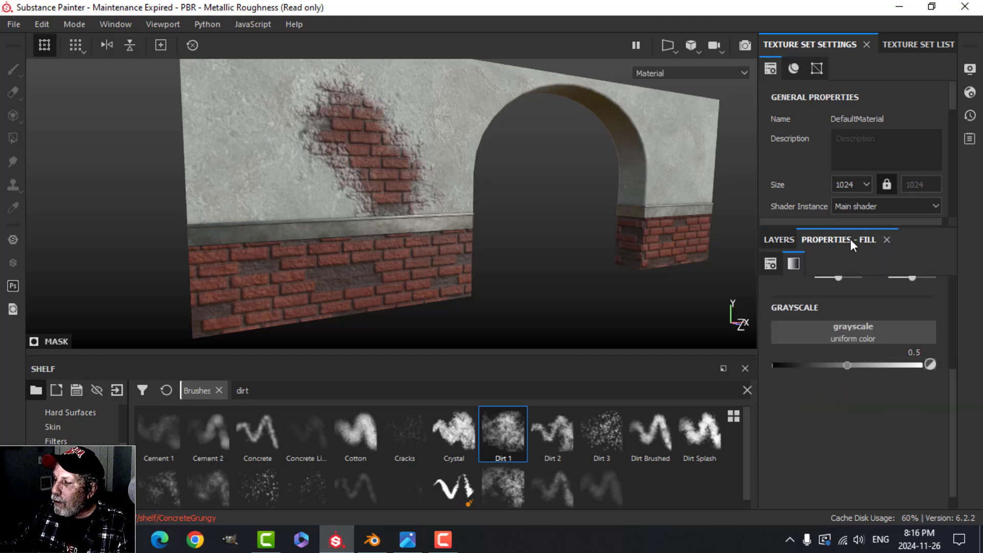
{"action": "left_click", "coordinate": [855, 330]}
{"action": "left_click", "coordinate": [968, 365]}
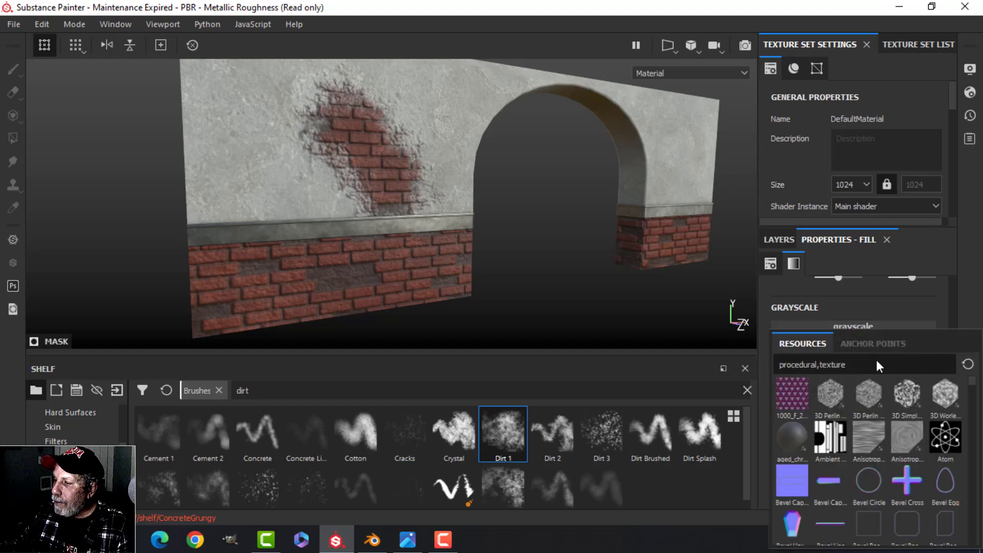
{"action": "type", "text": "tile"}
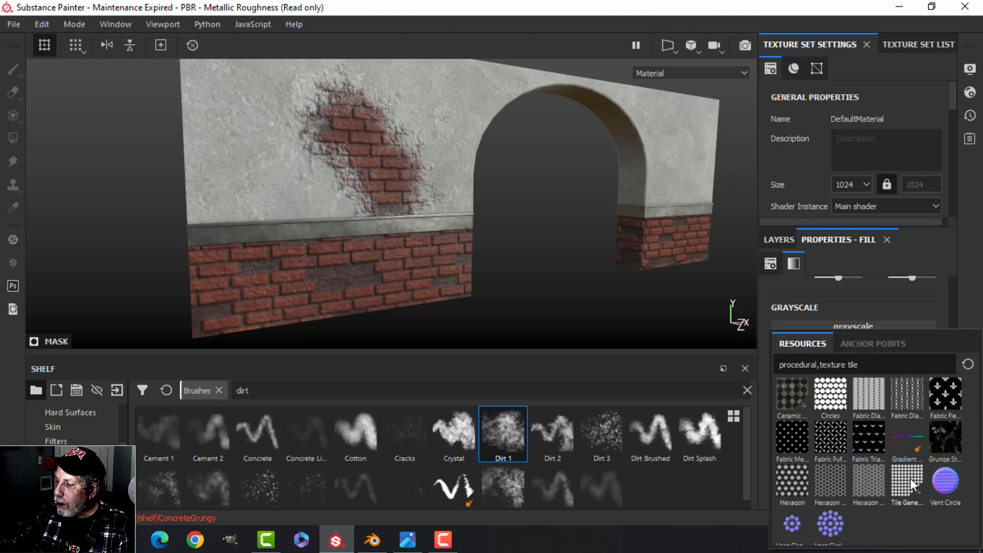
{"action": "left_click", "coordinate": [911, 478]}
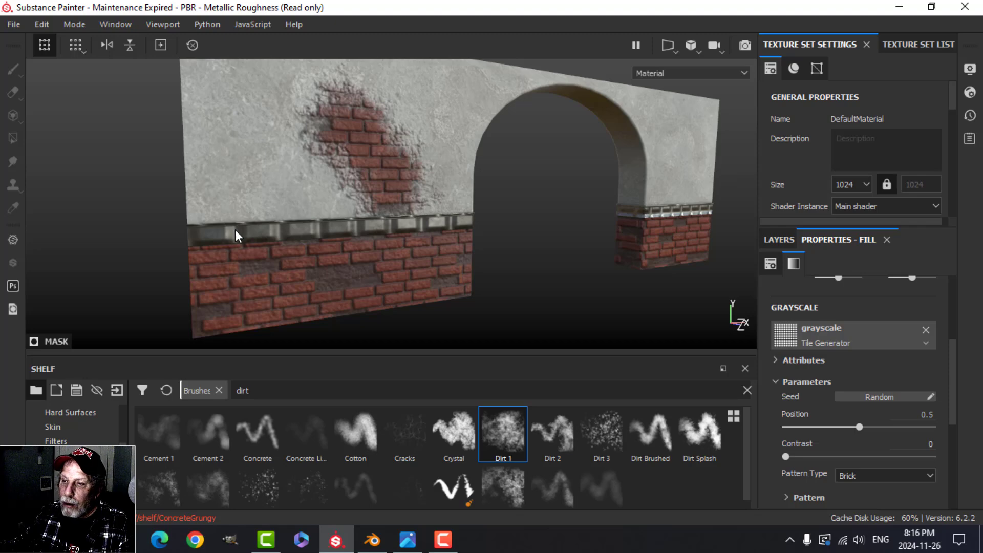
Check Fill layer 1's material height setting, leaving it at 1
{"action": "scroll", "coordinate": [899, 469], "scroll_direction": "down", "scroll_amount": 2}
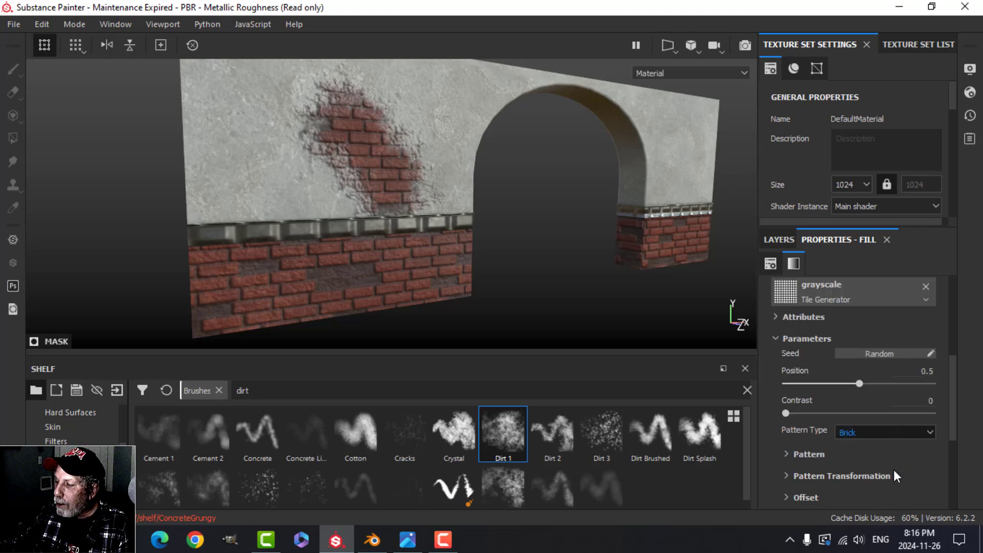
{"action": "left_click", "coordinate": [775, 239]}
{"action": "left_click", "coordinate": [804, 326]}
{"action": "left_click", "coordinate": [837, 241]}
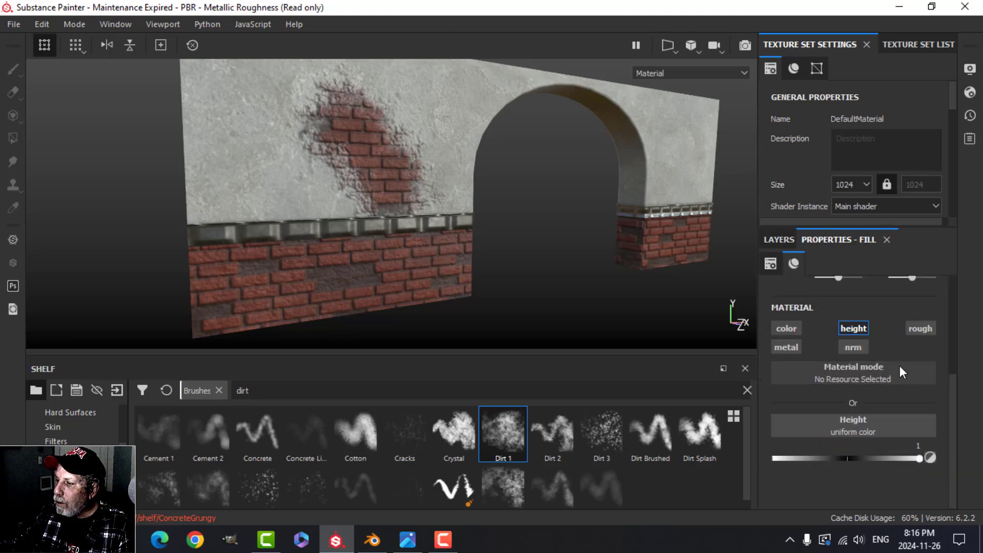
{"action": "left_click_drag", "start_coordinate": [921, 462], "coordinate": [954, 453]}
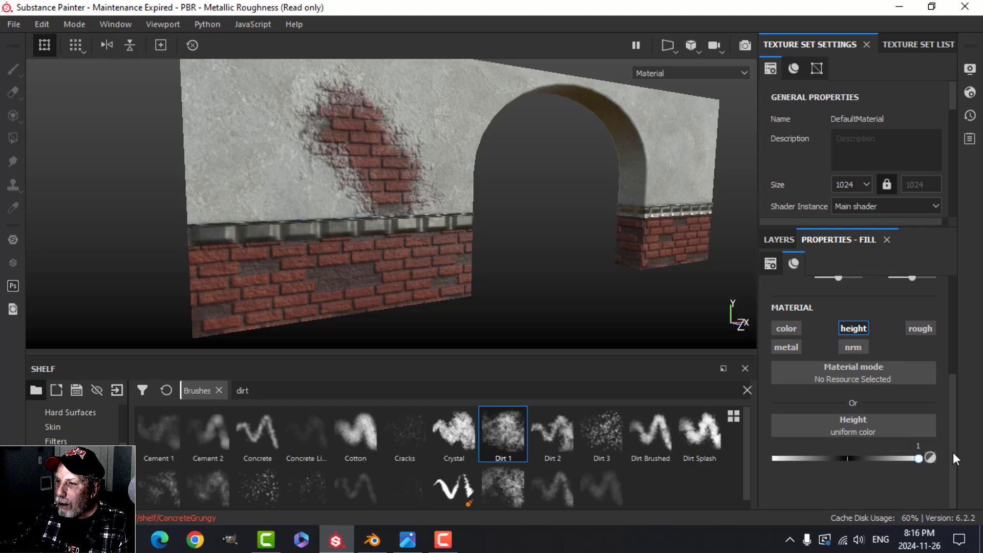
{"action": "left_click", "coordinate": [789, 233]}
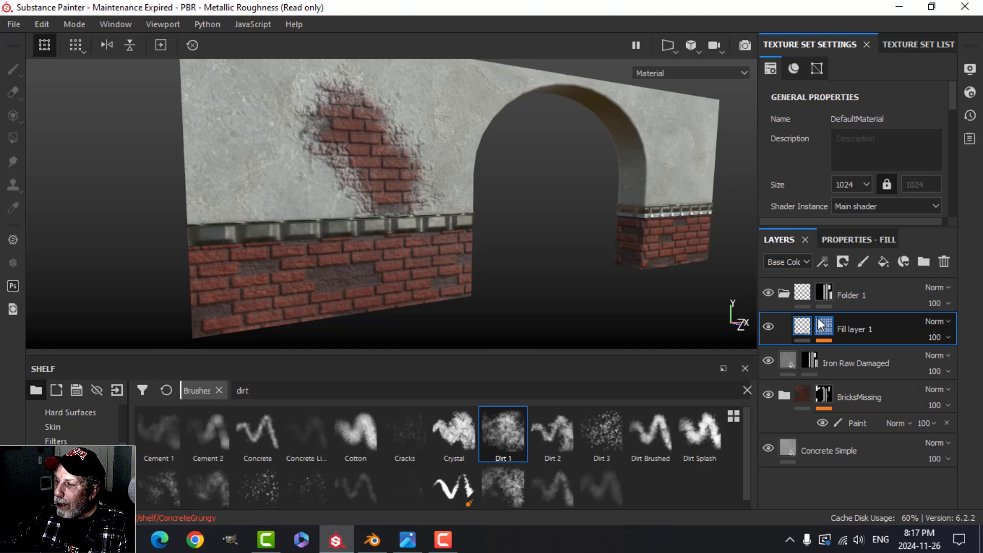
{"action": "left_click", "coordinate": [849, 244]}
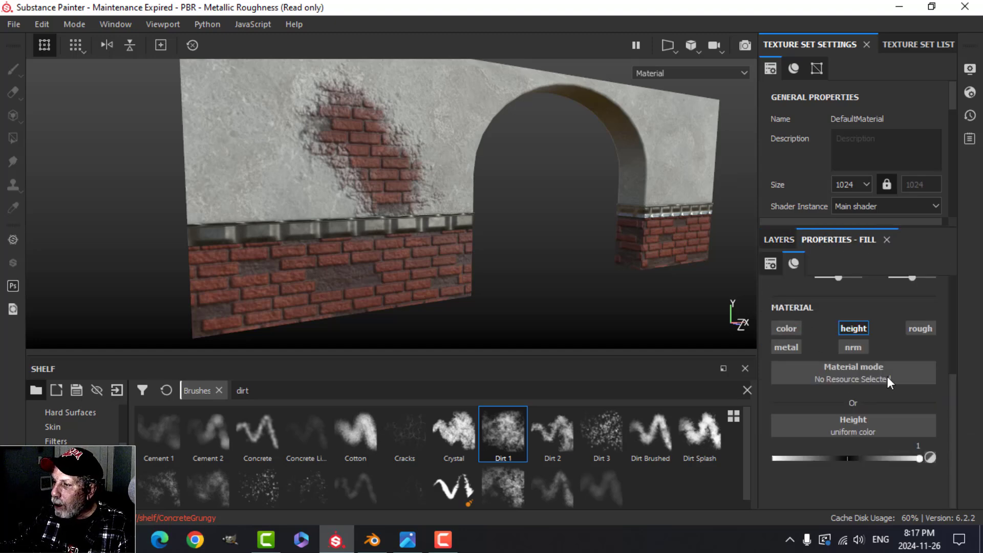
{"action": "left_click", "coordinate": [781, 239]}
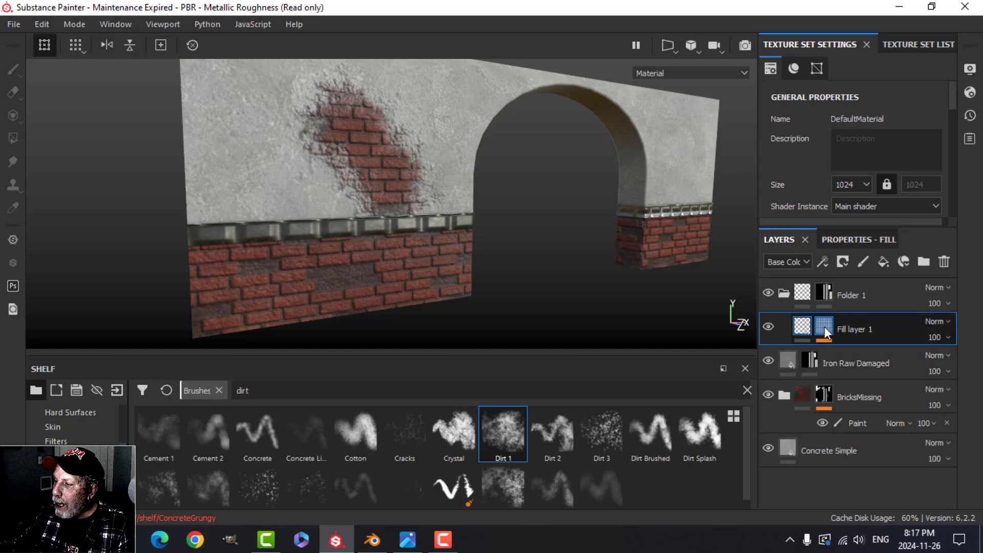
Change the pattern type of the Tile Generator in Fill layer 1's mask to Bell
{"action": "left_click", "coordinate": [825, 328]}
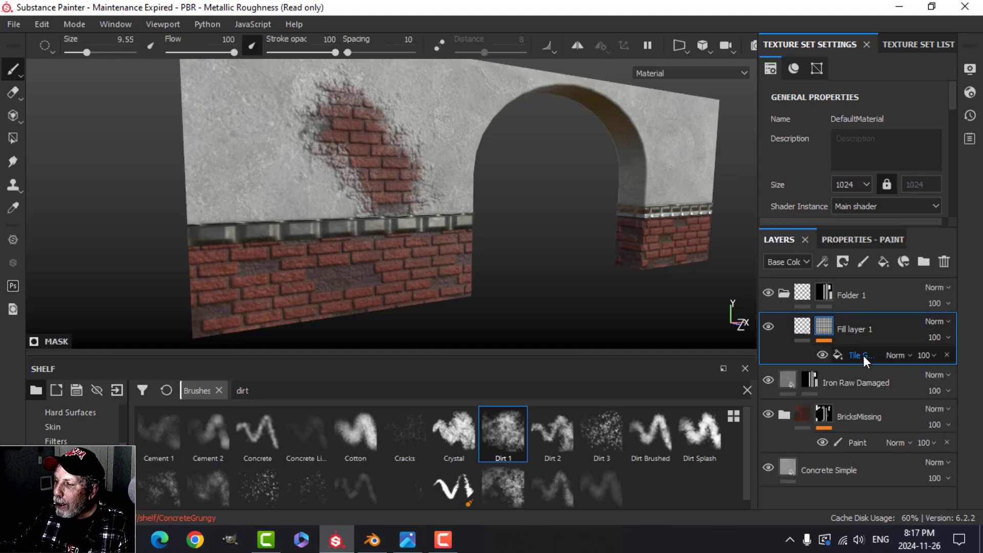
{"action": "left_click", "coordinate": [863, 356]}
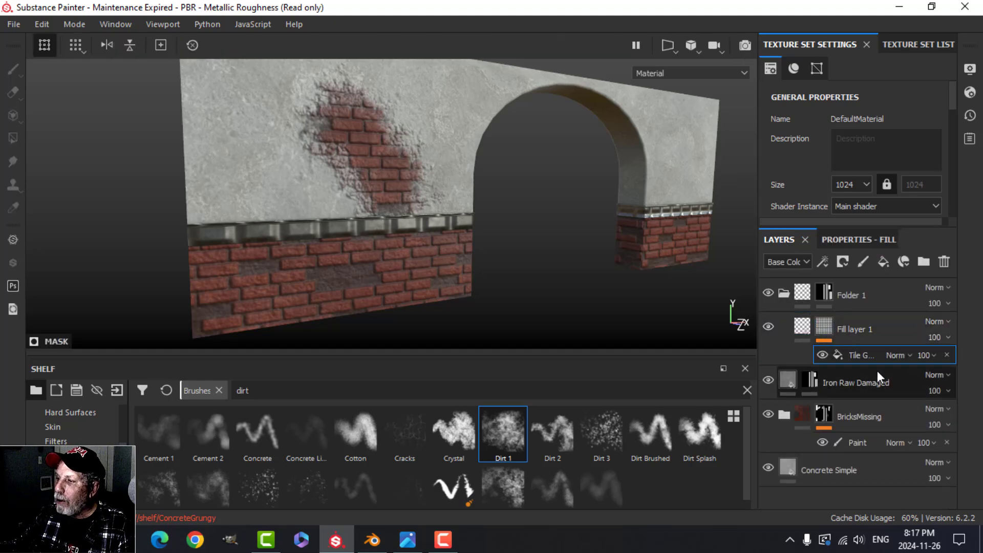
{"action": "left_click", "coordinate": [850, 239]}
{"action": "scroll", "coordinate": [910, 407], "scroll_direction": "down", "scroll_amount": 3}
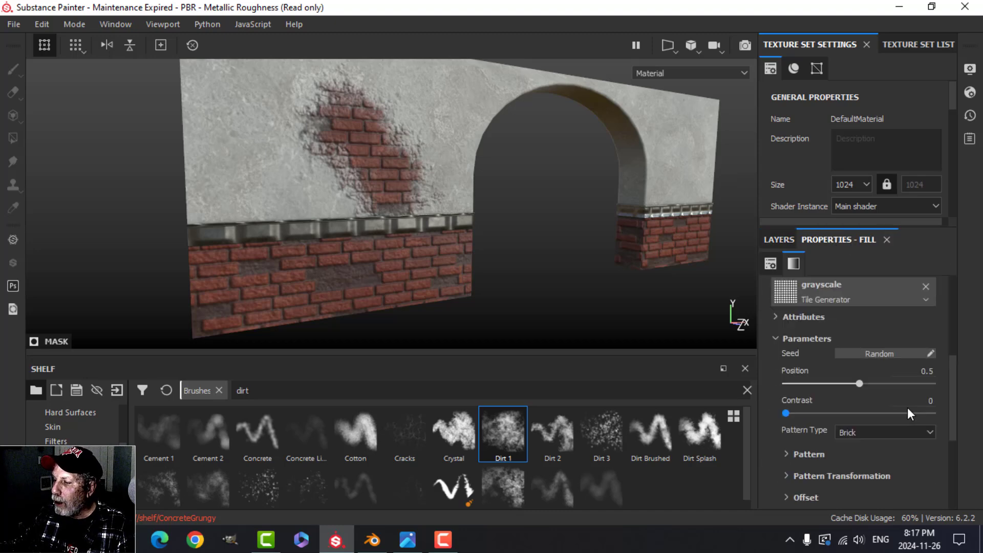
{"action": "scroll", "coordinate": [880, 406], "scroll_direction": "down", "scroll_amount": 1}
{"action": "left_click", "coordinate": [856, 345]}
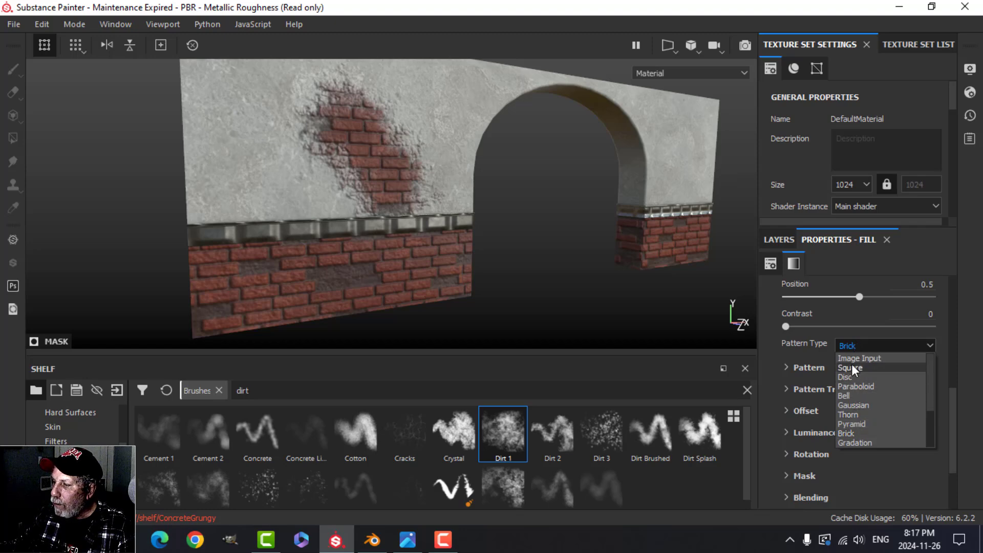
{"action": "left_click", "coordinate": [855, 395]}
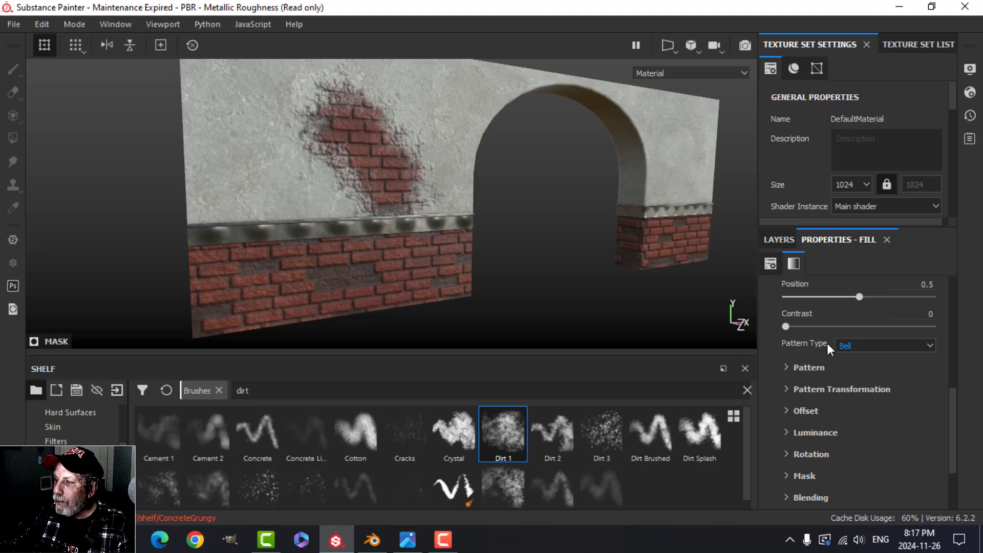
Set the Tile Generator's position to 0.44 and its contrast to 0.44 to sharpen the rivet shapes
{"action": "scroll", "coordinate": [854, 331], "scroll_direction": "up", "scroll_amount": 6}
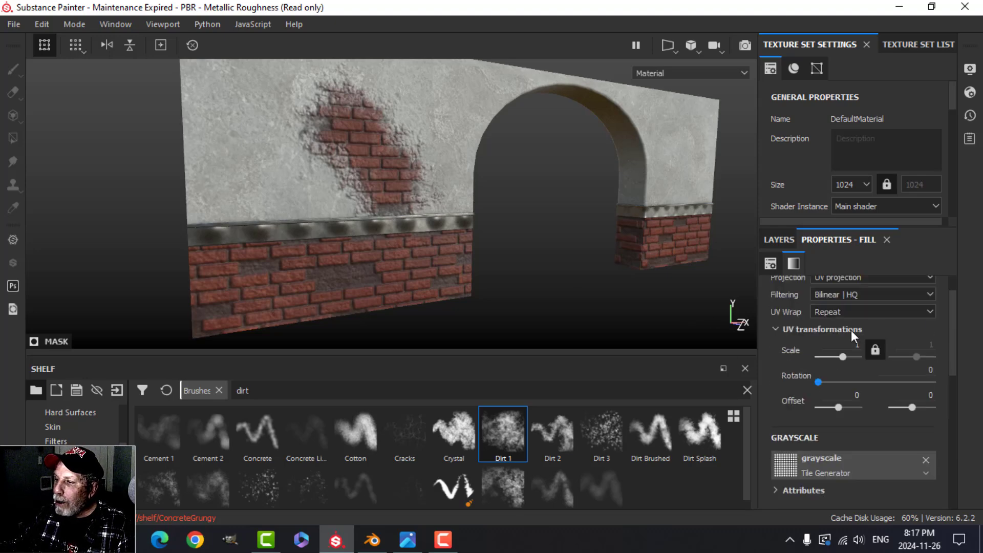
{"action": "scroll", "coordinate": [847, 332], "scroll_direction": "down", "scroll_amount": 1}
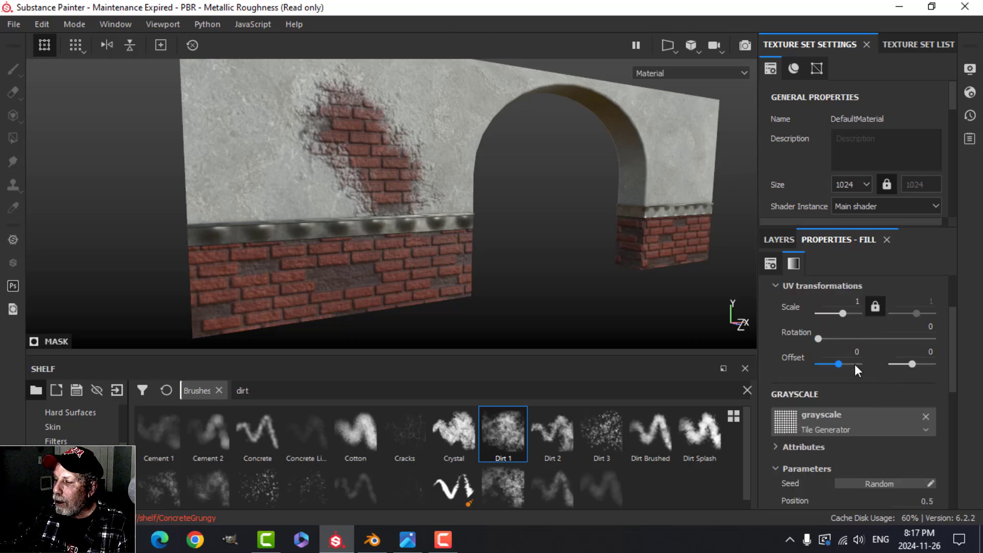
{"action": "scroll", "coordinate": [856, 364], "scroll_direction": "down", "scroll_amount": 2}
{"action": "left_click_drag", "start_coordinate": [859, 428], "coordinate": [890, 428]}
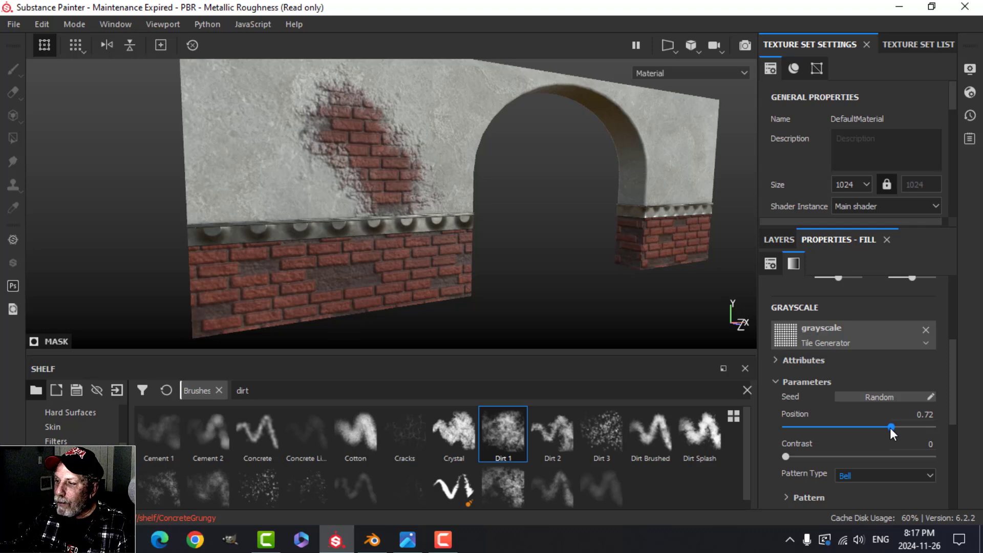
{"action": "left_click_drag", "start_coordinate": [786, 456], "coordinate": [851, 458]}
{"action": "left_click_drag", "start_coordinate": [890, 428], "coordinate": [853, 431]}
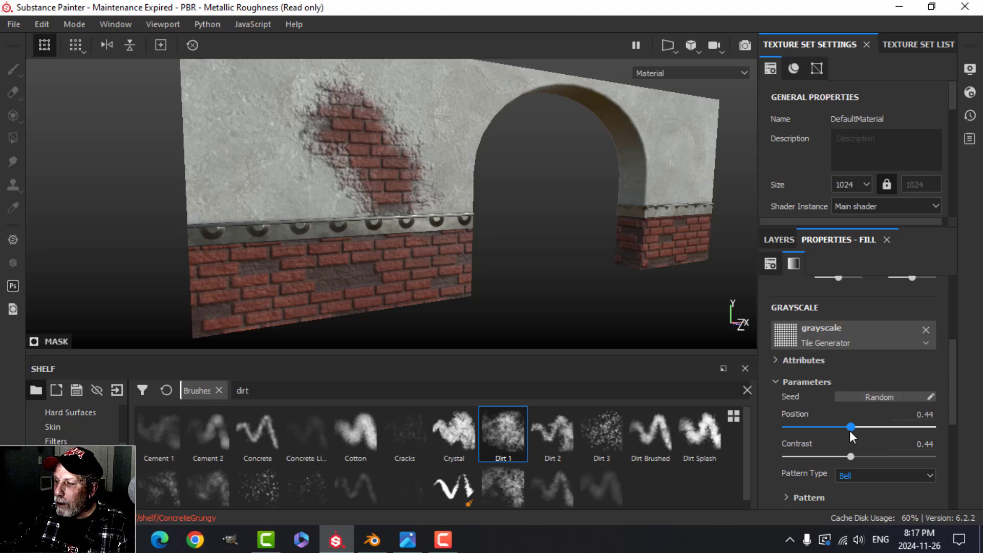
Reduce the Tile Generator's pattern scale to 0.63 for smaller rivets on the trim
{"action": "scroll", "coordinate": [849, 431], "scroll_direction": "down", "scroll_amount": 3}
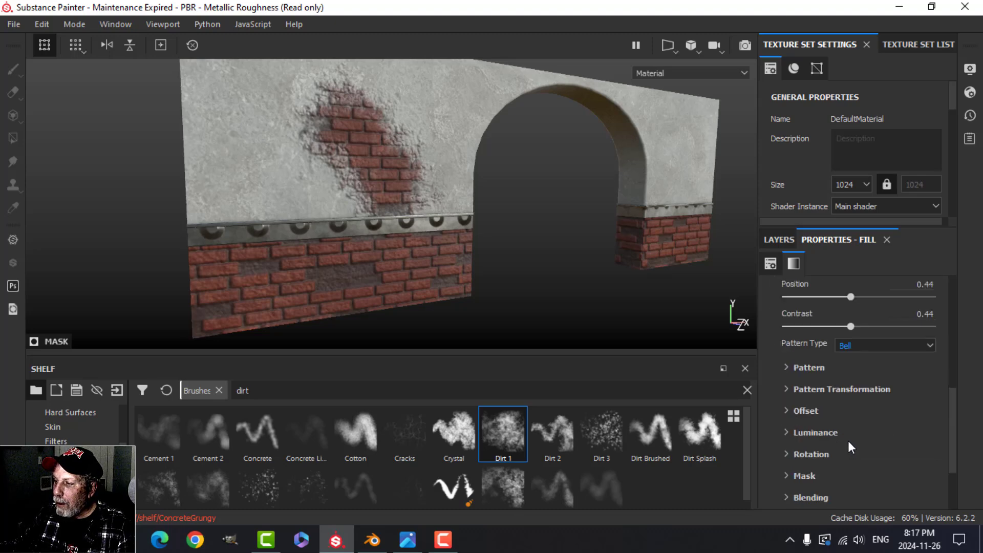
{"action": "scroll", "coordinate": [835, 422], "scroll_direction": "down", "scroll_amount": 1}
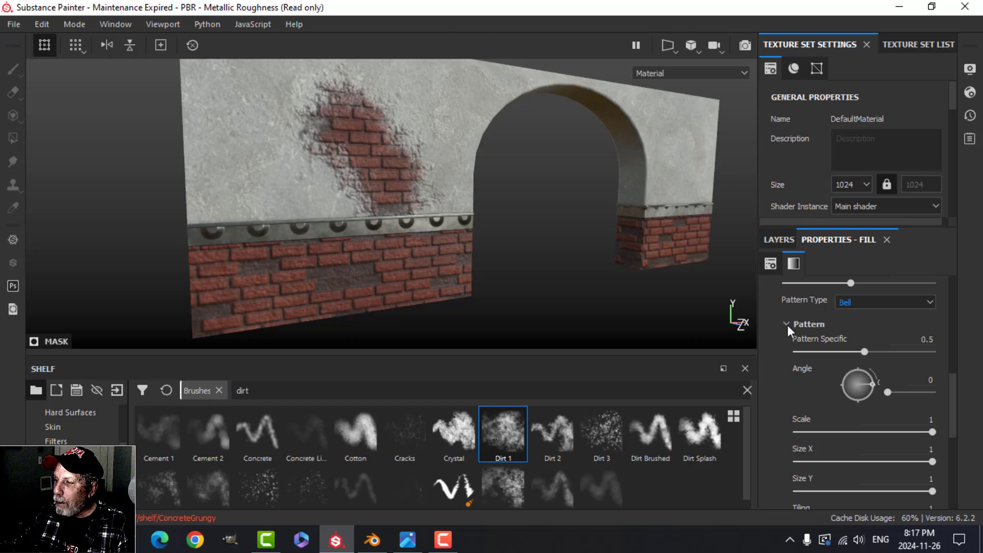
{"action": "left_click_drag", "start_coordinate": [929, 431], "coordinate": [874, 432]}
{"action": "scroll", "coordinate": [880, 414], "scroll_direction": "down", "scroll_amount": 1}
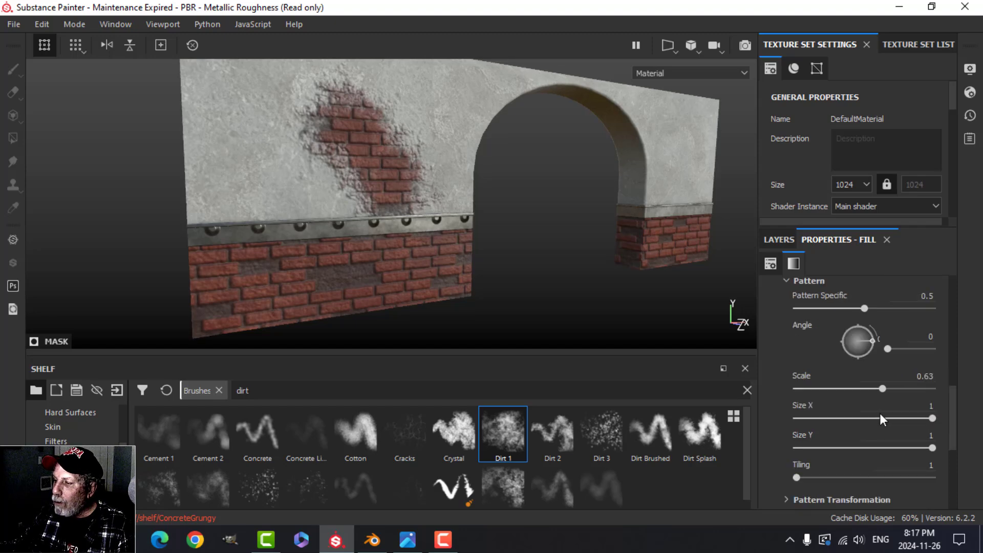
Switch the mask fill's projection to Tri-planar and hide the projection manipulator in the viewport
{"action": "scroll", "coordinate": [875, 413], "scroll_direction": "up", "scroll_amount": 10}
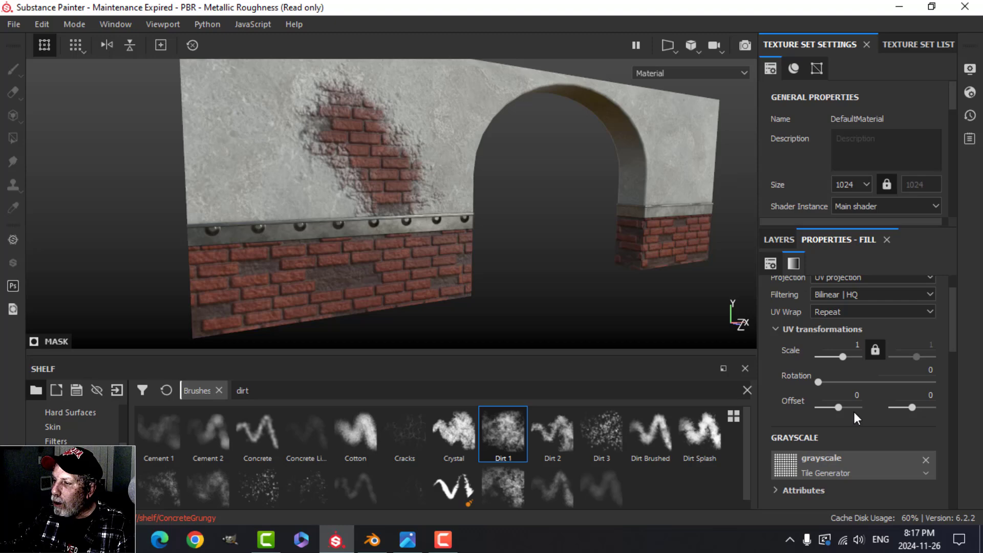
{"action": "scroll", "coordinate": [856, 408], "scroll_direction": "up", "scroll_amount": 2}
{"action": "scroll", "coordinate": [855, 409], "scroll_direction": "down", "scroll_amount": 2}
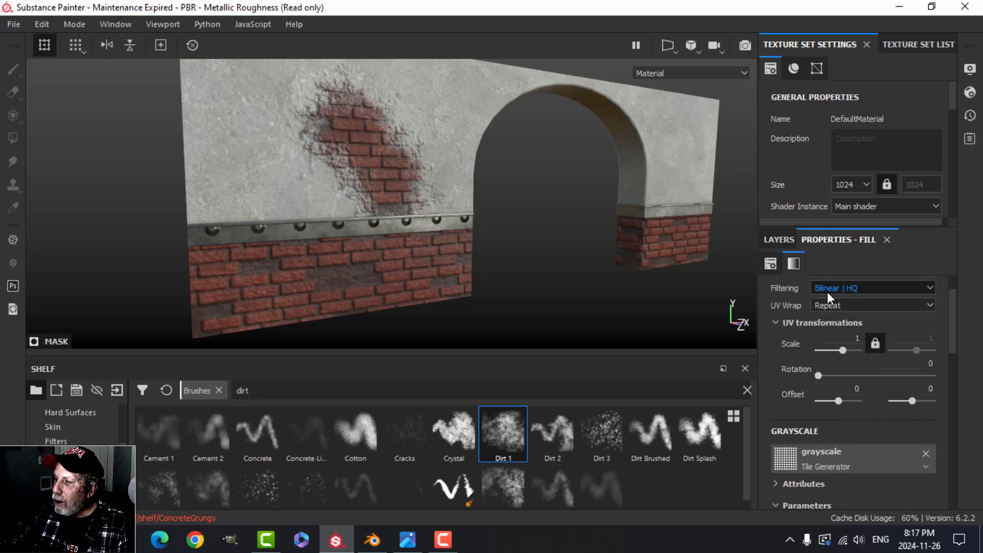
{"action": "scroll", "coordinate": [866, 343], "scroll_direction": "up", "scroll_amount": 2}
{"action": "left_click", "coordinate": [835, 314]}
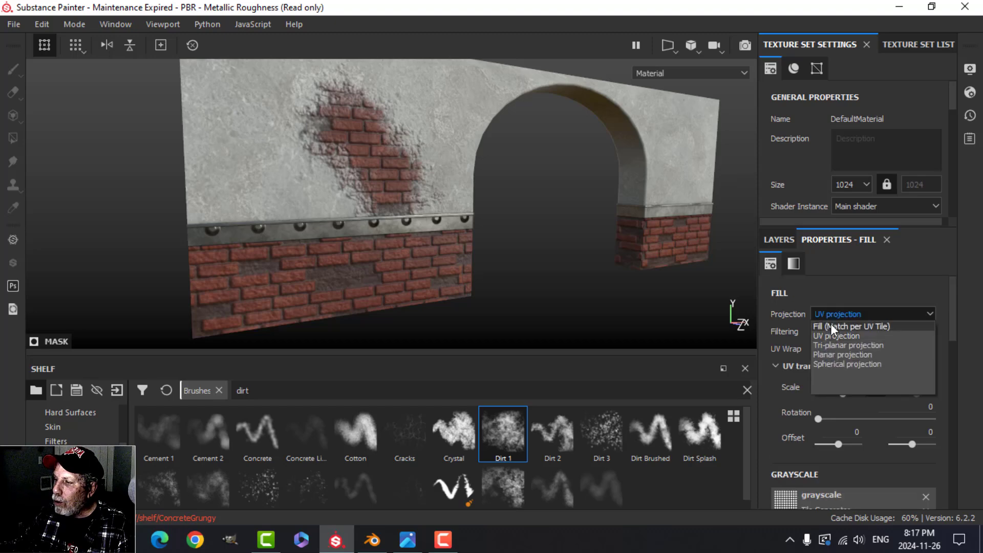
{"action": "left_click", "coordinate": [832, 342]}
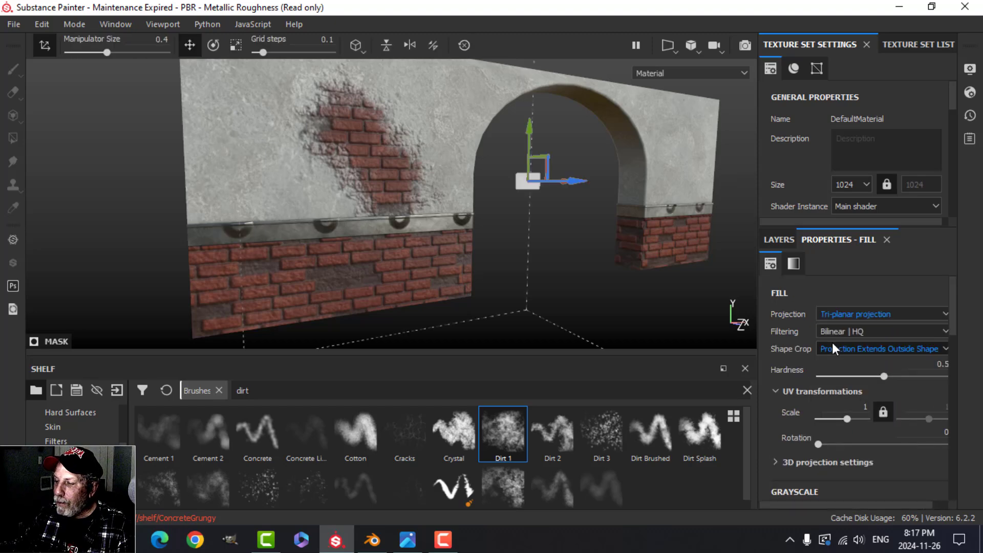
{"action": "left_click", "coordinate": [43, 45]}
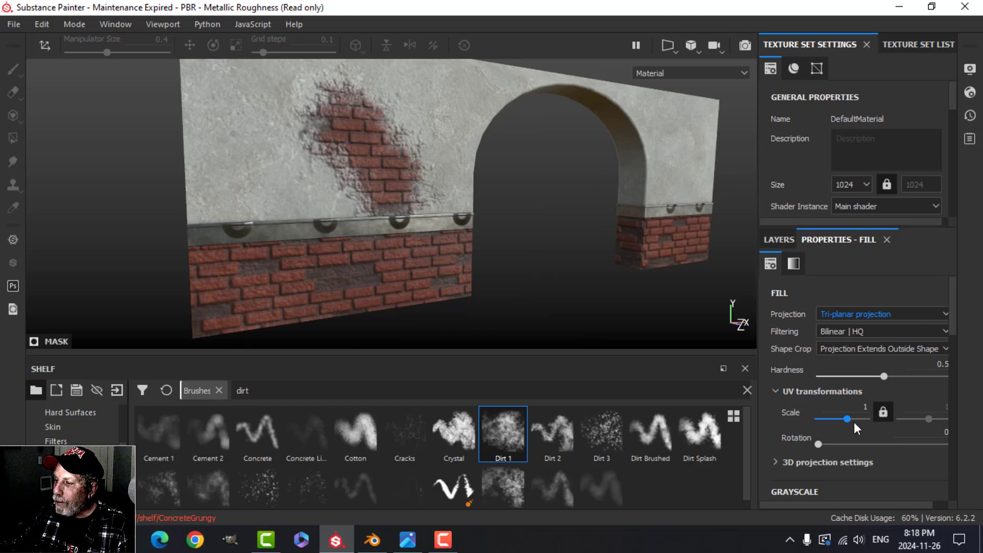
Try a UV scale of 2 on the tri-planar mask fill and undo it
{"action": "scroll", "coordinate": [854, 422], "scroll_direction": "down", "scroll_amount": 1}
{"action": "left_click", "coordinate": [853, 360]}
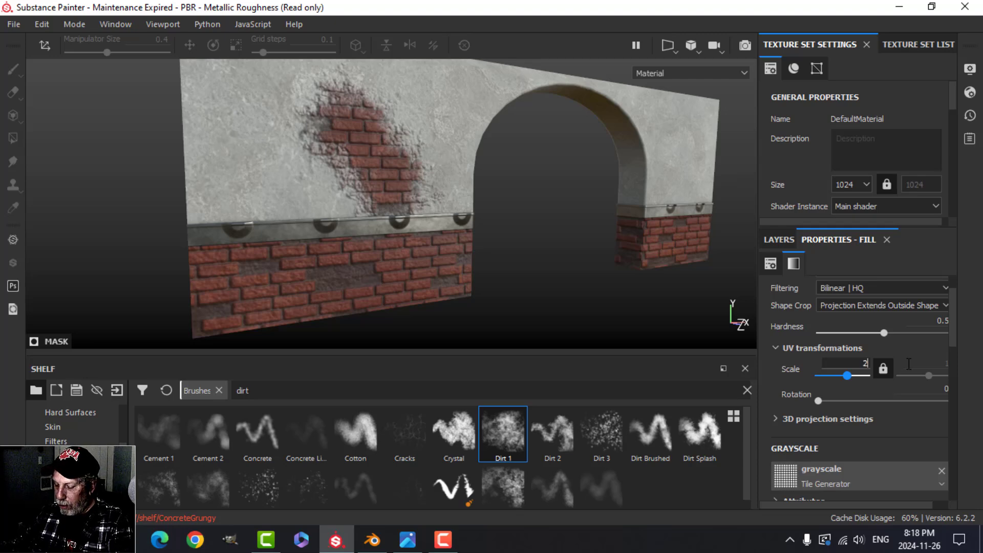
{"action": "key", "text": "BackSpace"}
{"action": "type", "text": "2"}
{"action": "key", "text": "Return"}
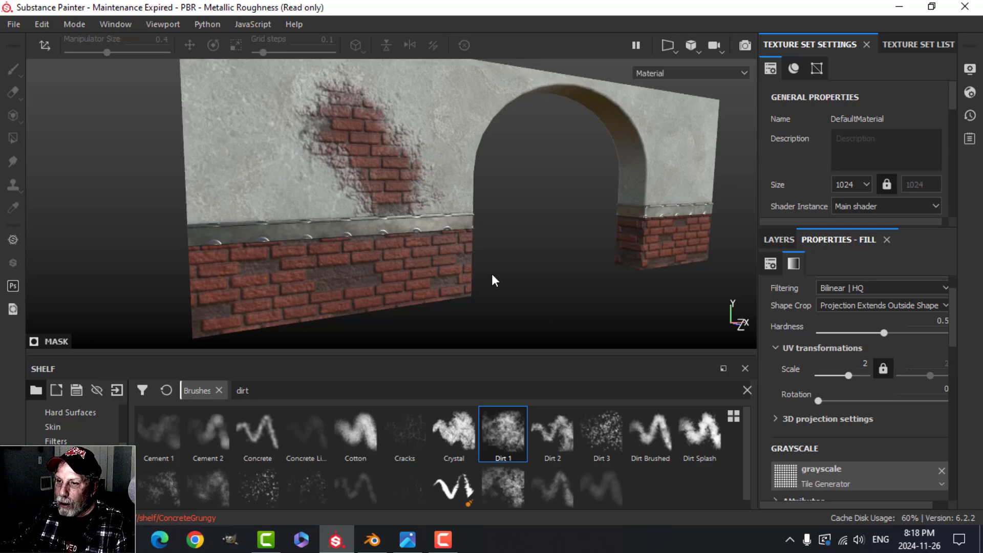
{"action": "key", "text": "ctrl+z"}
Lower the Tile Generator's position value slightly to shrink the rivets on the trim
{"action": "scroll", "coordinate": [892, 407], "scroll_direction": "down", "scroll_amount": 3}
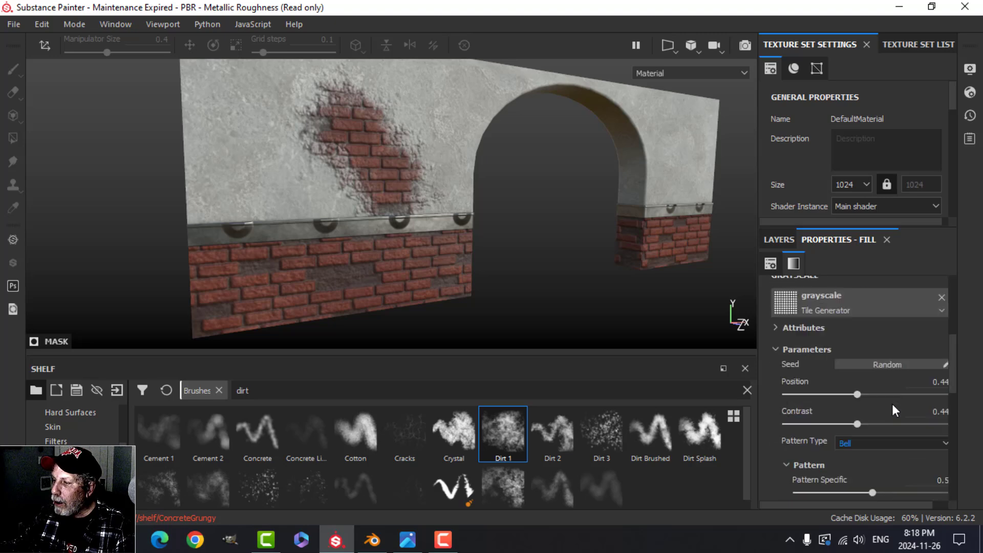
{"action": "scroll", "coordinate": [890, 401], "scroll_direction": "down", "scroll_amount": 1}
{"action": "mouse_move", "coordinate": [857, 351]}
{"action": "left_mouse_down"}
{"action": "mouse_move", "coordinate": [880, 352]}
{"action": "mouse_move", "coordinate": [843, 354]}
{"action": "left_mouse_up"}
Expand the mask fill's 3D projection settings and set the Y offset to -0.02 to centre the rivets on the trim
{"action": "scroll", "coordinate": [886, 365], "scroll_direction": "up", "scroll_amount": 4}
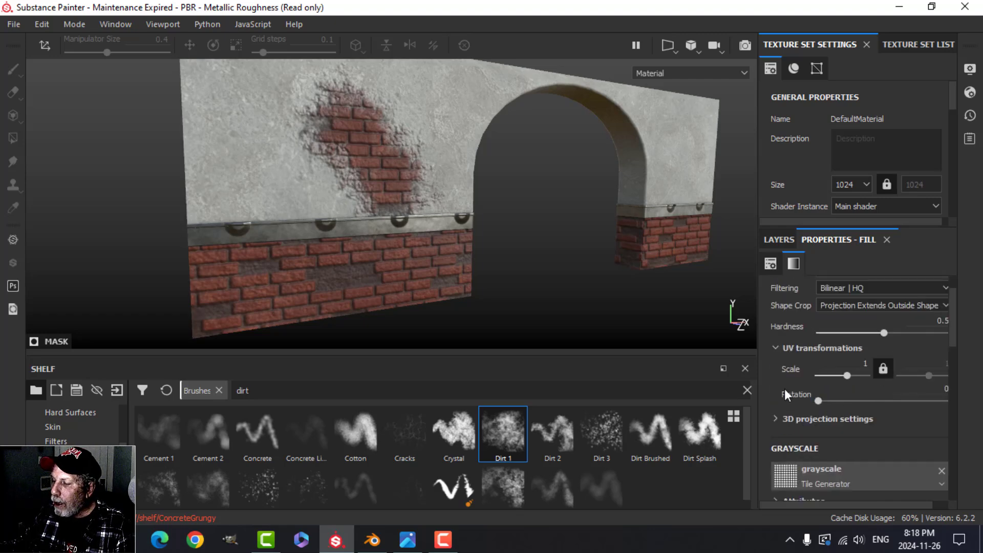
{"action": "scroll", "coordinate": [798, 422], "scroll_direction": "down", "scroll_amount": 1}
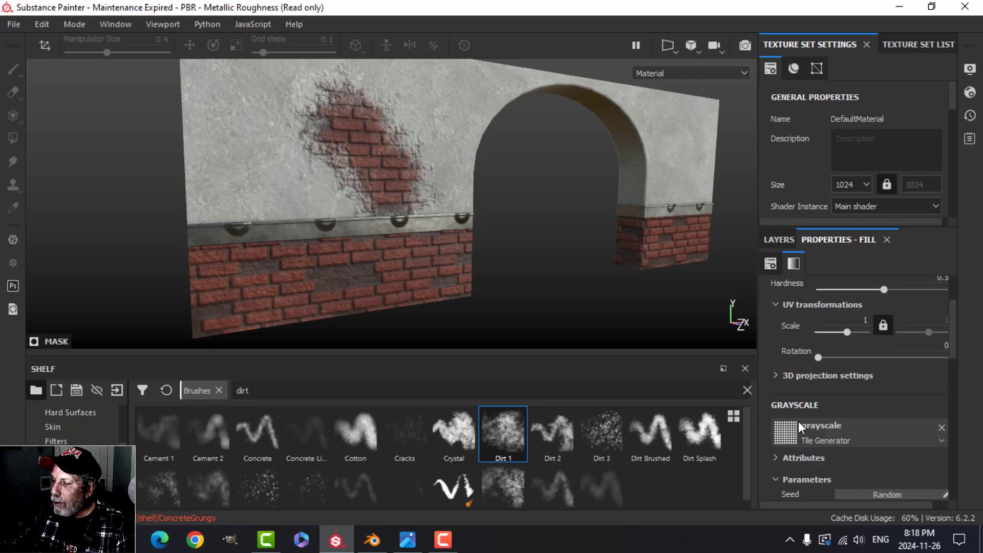
{"action": "left_click", "coordinate": [776, 375]}
{"action": "scroll", "coordinate": [857, 374], "scroll_direction": "down", "scroll_amount": 5}
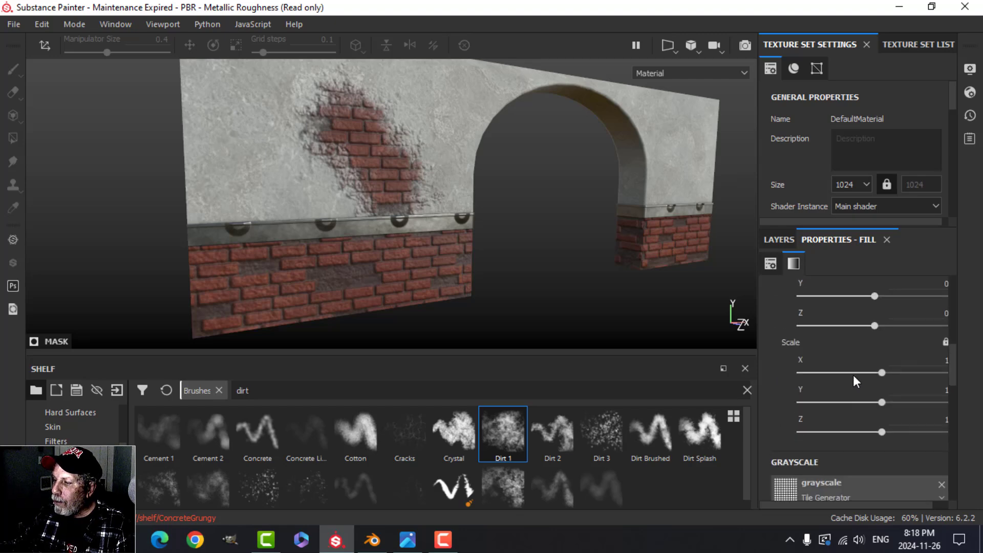
{"action": "scroll", "coordinate": [825, 364], "scroll_direction": "up", "scroll_amount": 3}
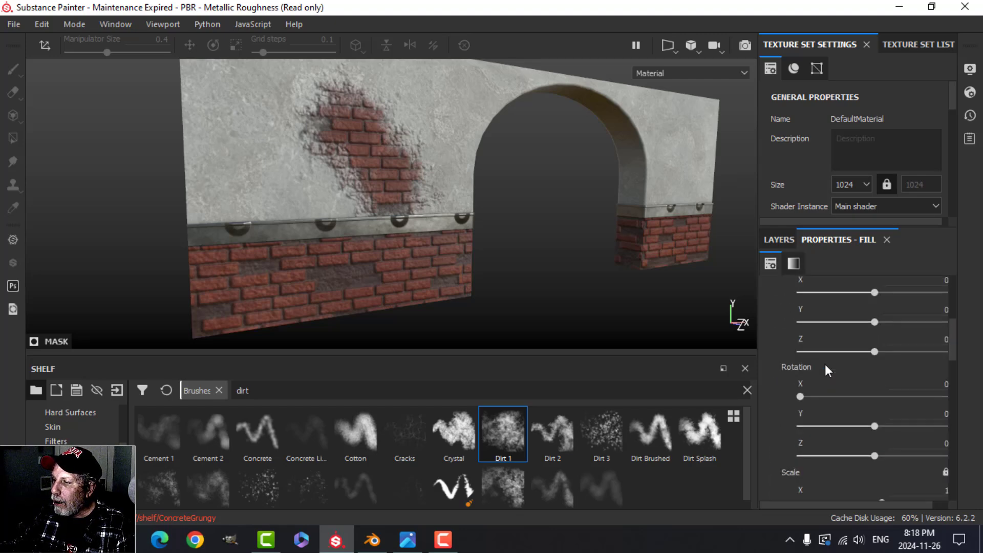
{"action": "scroll", "coordinate": [825, 364], "scroll_direction": "up", "scroll_amount": 1}
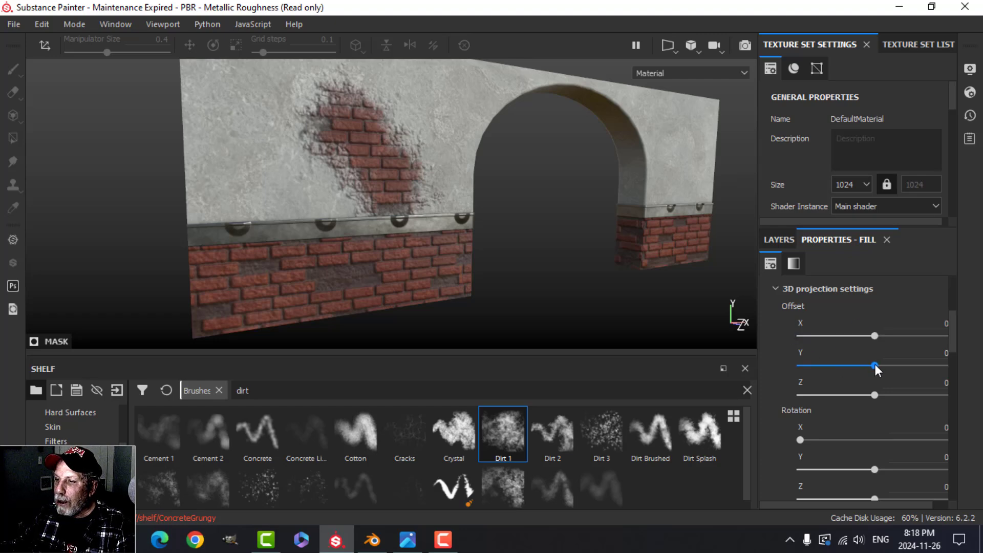
{"action": "left_click_drag", "start_coordinate": [875, 364], "coordinate": [868, 365]}
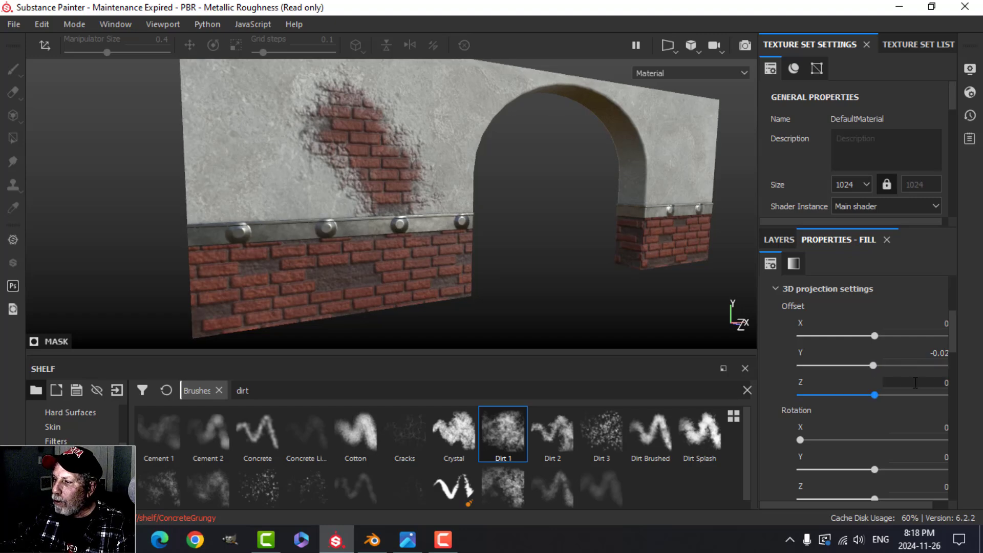
Reduce the Tile Generator's pattern scale to 0.28 for much smaller rivets
{"action": "scroll", "coordinate": [877, 379], "scroll_direction": "down", "scroll_amount": 10}
{"action": "scroll", "coordinate": [877, 383], "scroll_direction": "down", "scroll_amount": 5}
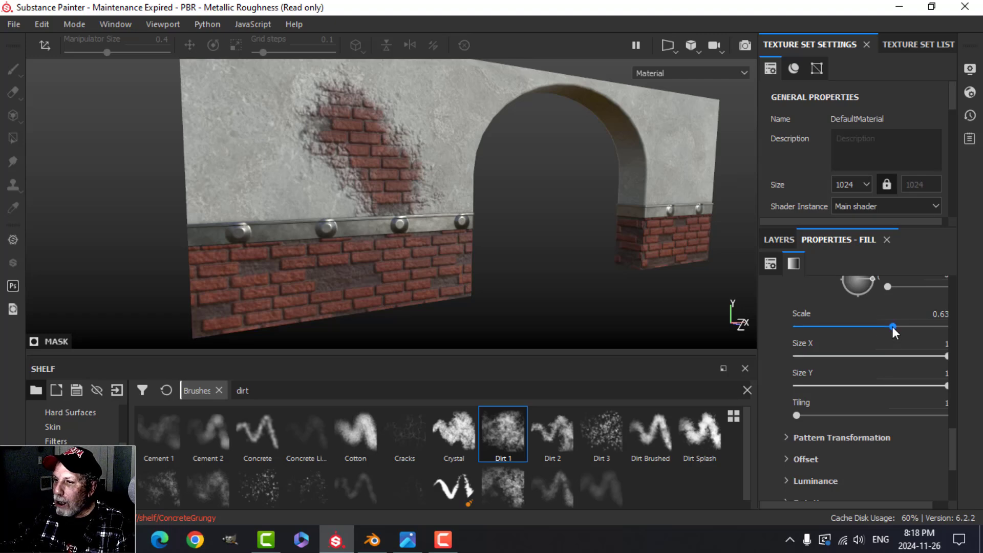
{"action": "left_click_drag", "start_coordinate": [892, 327], "coordinate": [838, 333]}
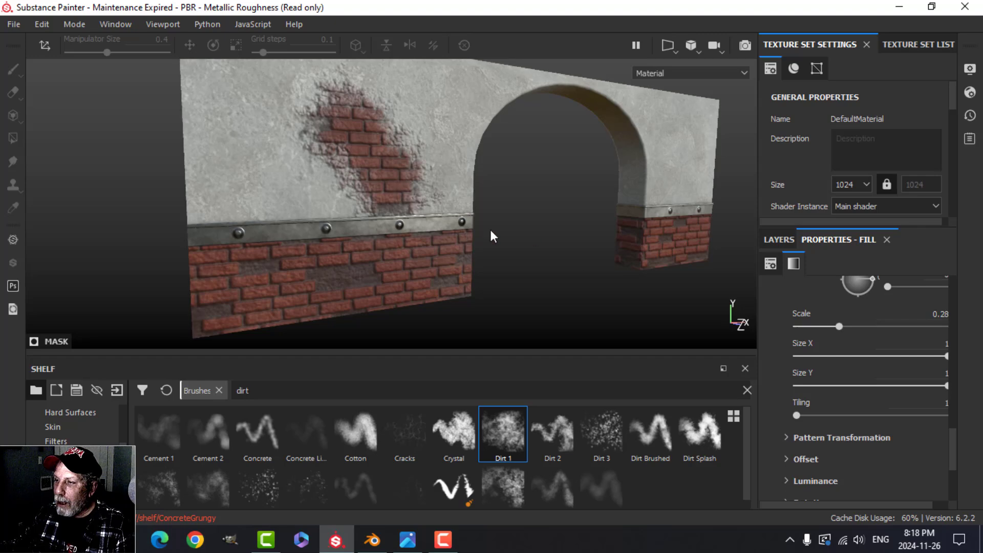
{"action": "left_click_drag", "start_coordinate": [570, 237], "coordinate": [538, 240], "text": "alt"}
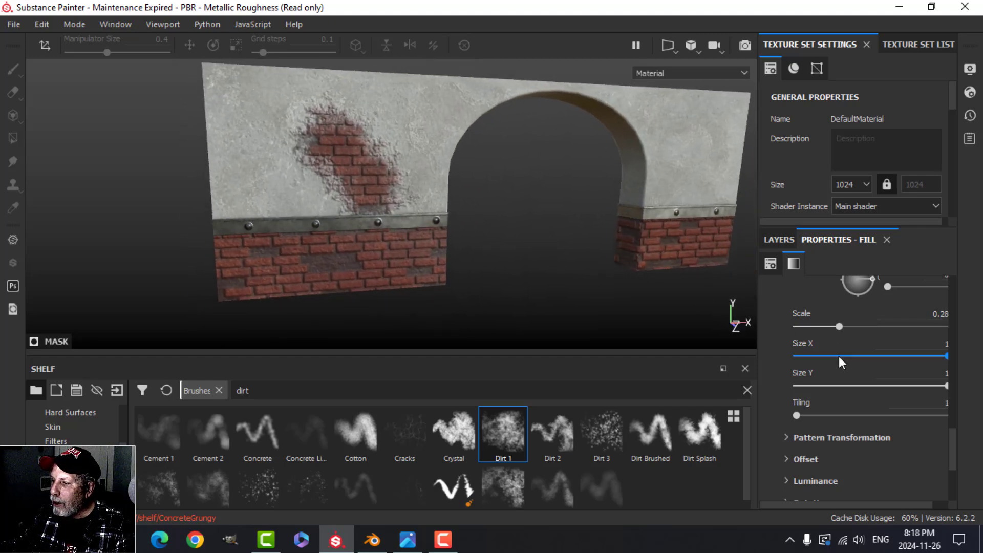
Expand the Tile Generator's pattern transformation settings and set both Number X and Number Y to 20
{"action": "scroll", "coordinate": [838, 362], "scroll_direction": "down", "scroll_amount": 3}
{"action": "left_click", "coordinate": [787, 308]}
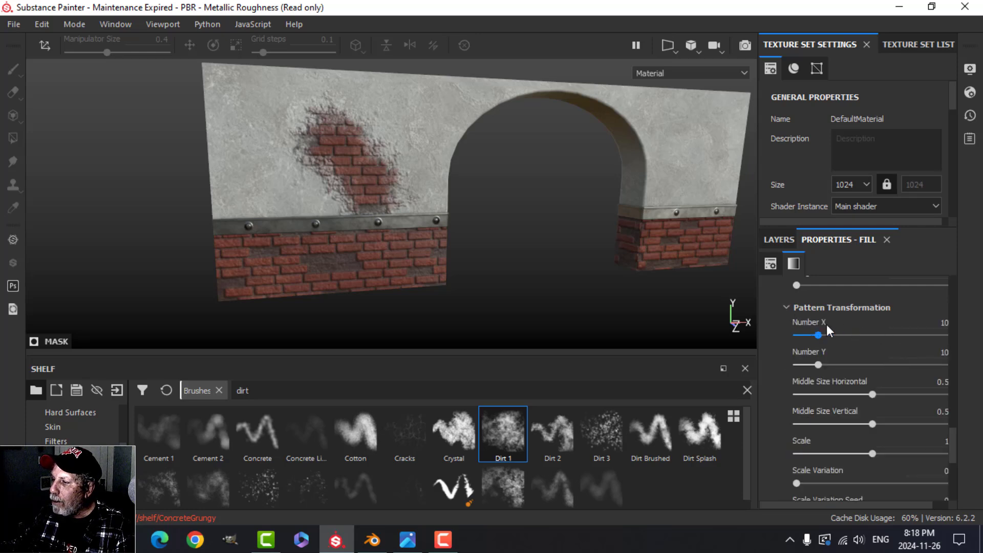
{"action": "left_click_drag", "start_coordinate": [940, 323], "coordinate": [982, 322]}
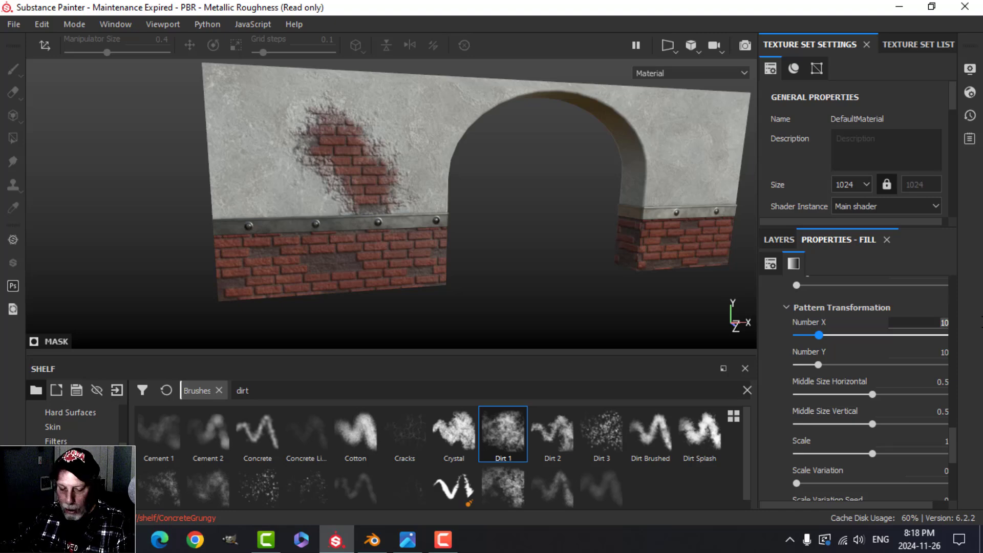
{"action": "type", "text": "20"}
{"action": "key", "text": "Return"}
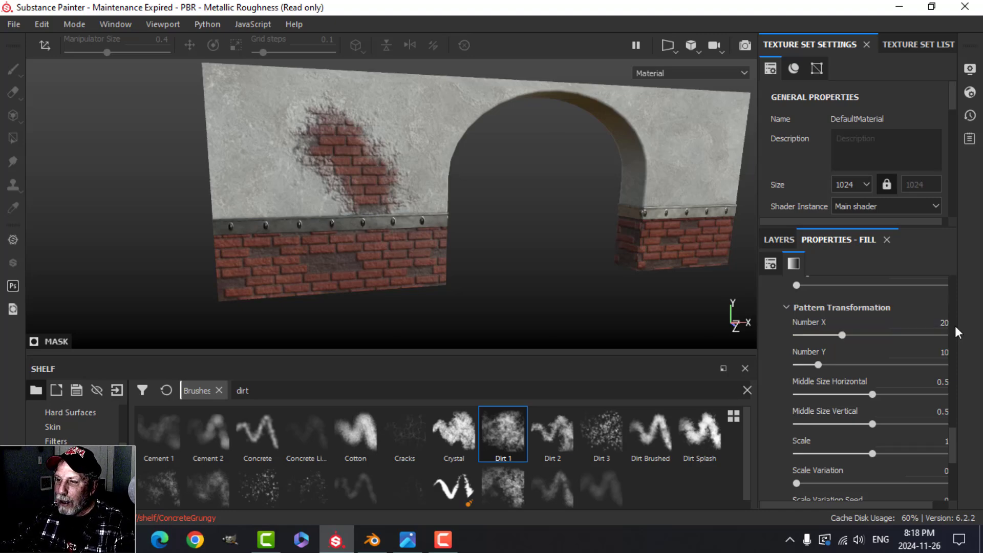
{"action": "scroll", "coordinate": [430, 247], "scroll_direction": "up", "scroll_amount": 3}
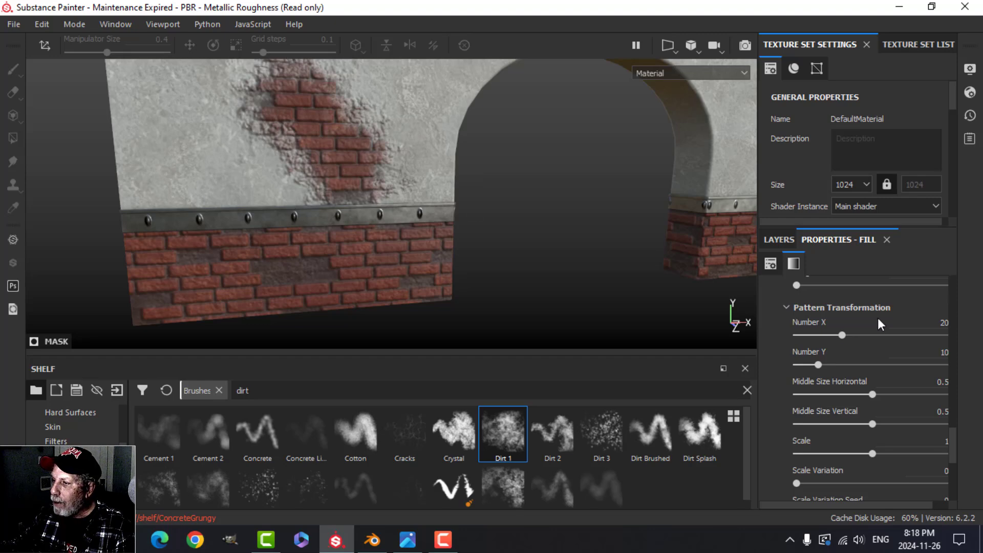
{"action": "double_click", "coordinate": [933, 355]}
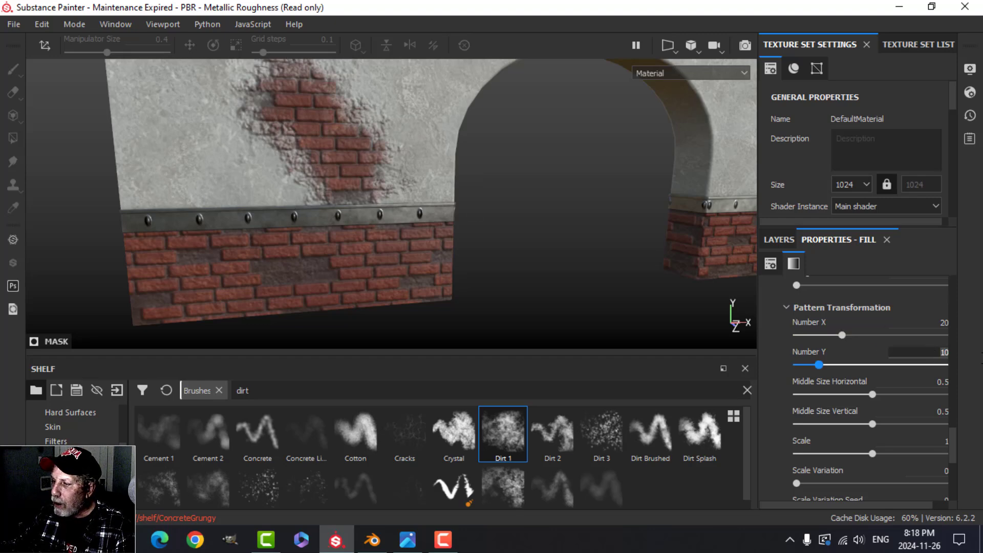
{"action": "type", "text": "20"}
{"action": "key", "text": "Return"}
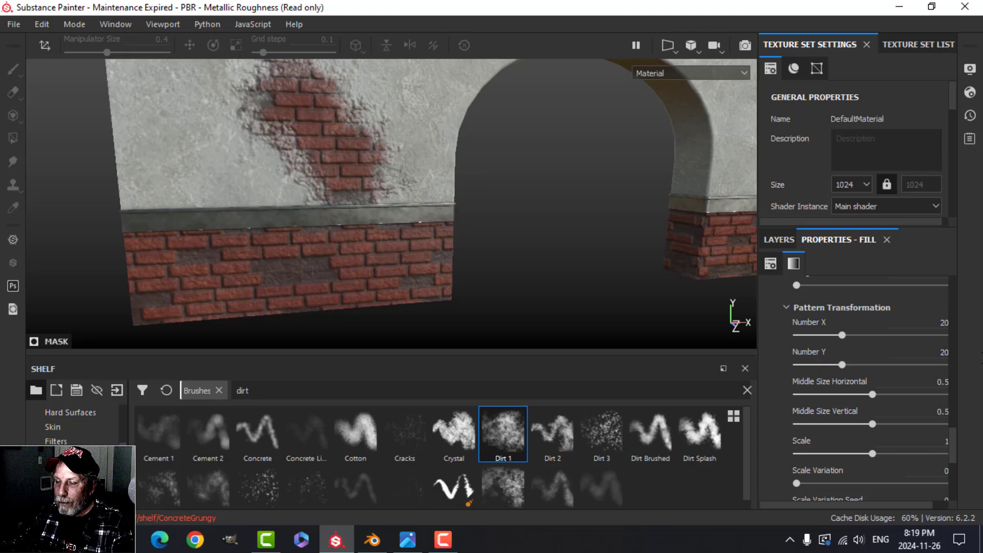
Set the projection's Y offset to 0.13 to bring the rivet row back onto the metal trim
{"action": "scroll", "coordinate": [866, 339], "scroll_direction": "up", "scroll_amount": 5}
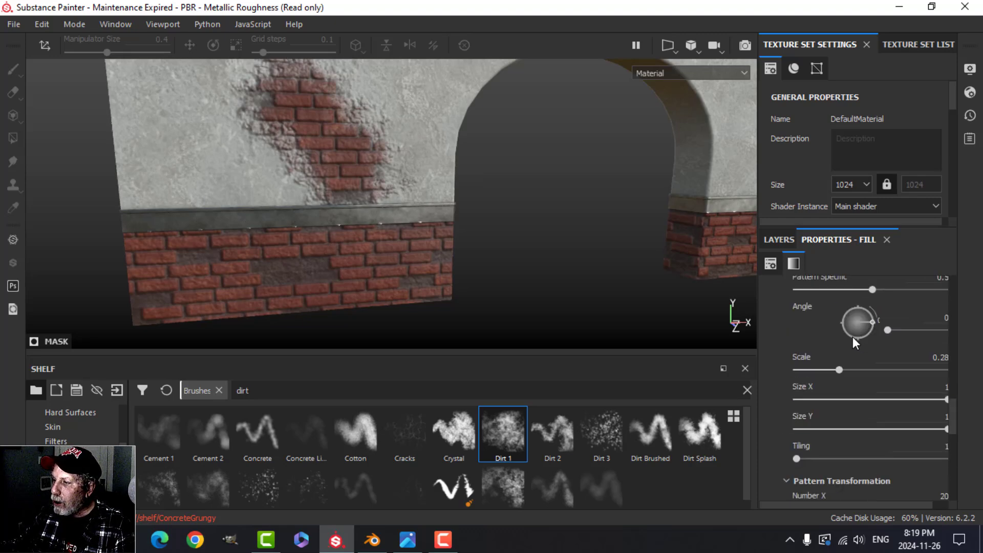
{"action": "scroll", "coordinate": [848, 339], "scroll_direction": "up", "scroll_amount": 10}
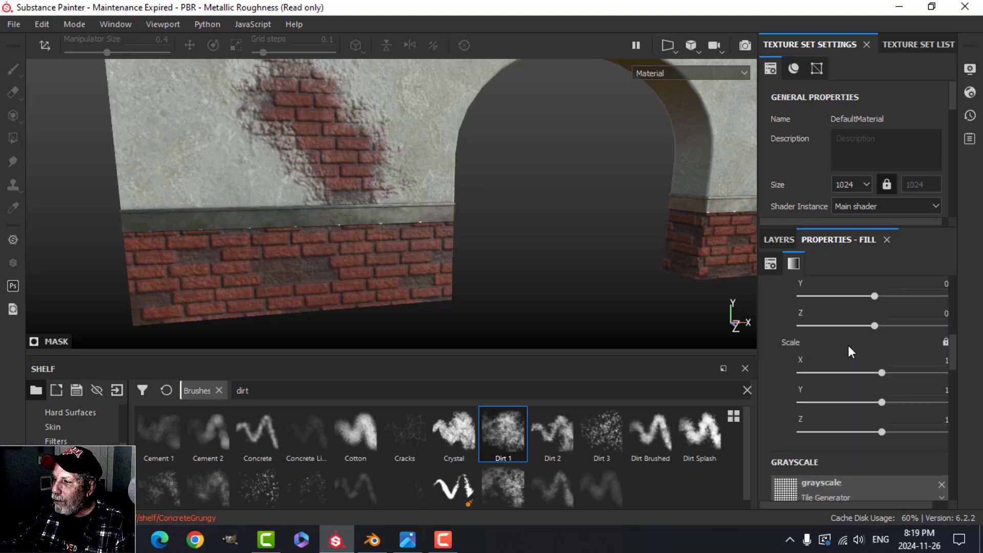
{"action": "left_click_drag", "start_coordinate": [880, 324], "coordinate": [905, 323]}
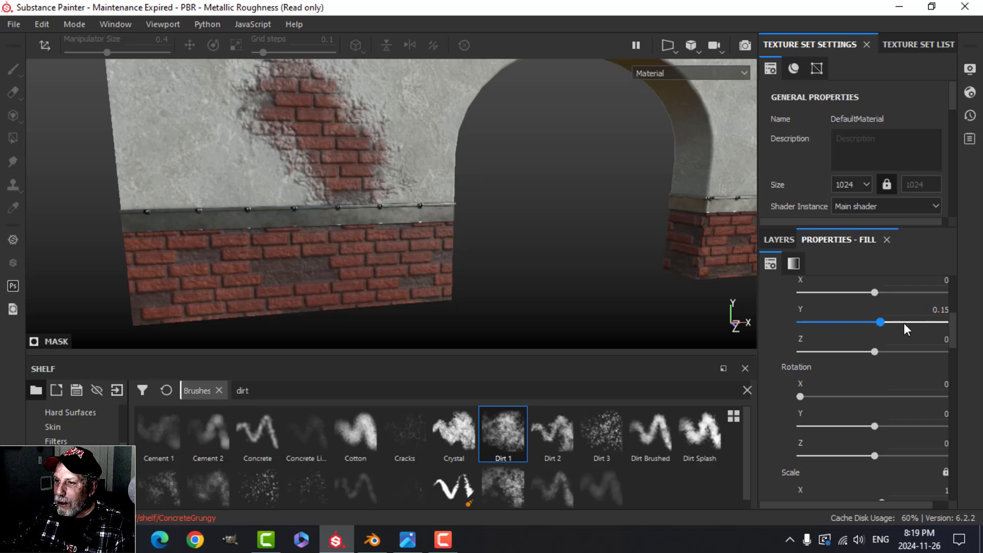
Increase the Tile Generator's pattern scale to 0.58 to enlarge the rivets
{"action": "scroll", "coordinate": [889, 364], "scroll_direction": "down", "scroll_amount": 5}
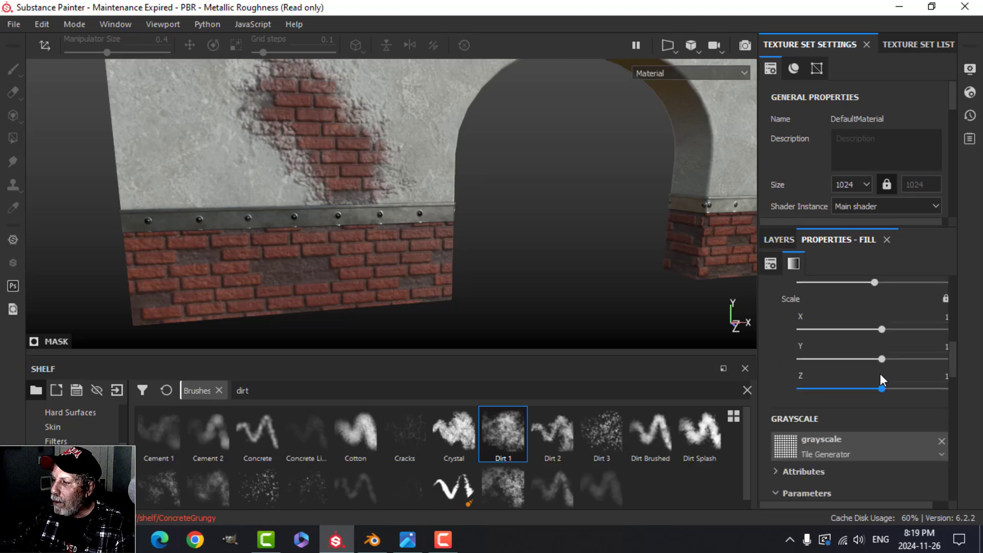
{"action": "scroll", "coordinate": [871, 376], "scroll_direction": "down", "scroll_amount": 5}
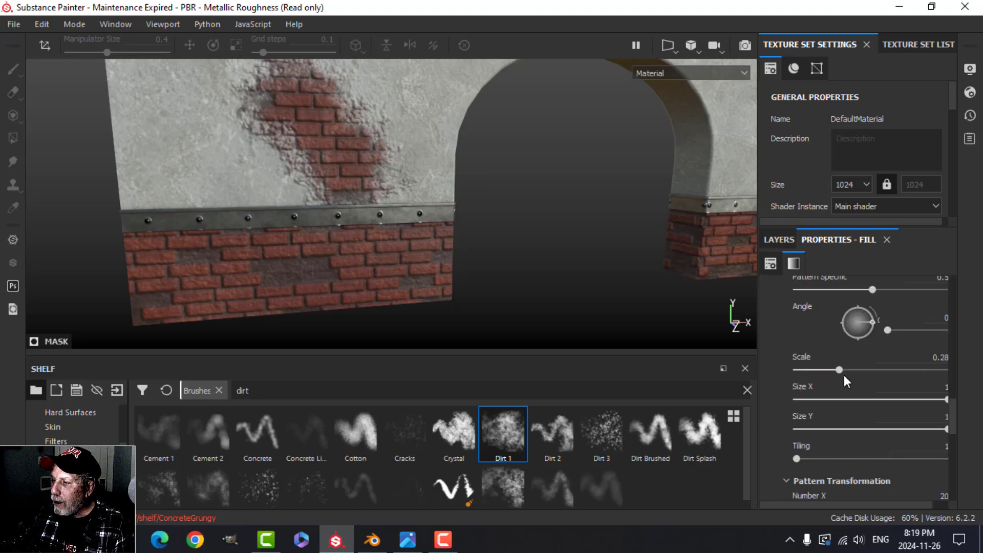
{"action": "mouse_move", "coordinate": [844, 370]}
{"action": "left_mouse_down"}
{"action": "mouse_move", "coordinate": [883, 366]}
{"action": "mouse_move", "coordinate": [813, 367]}
{"action": "mouse_move", "coordinate": [846, 368]}
{"action": "left_mouse_up"}
Set the projection's Y offset to 0.23 to adjust the rivets' height on the trim
{"action": "scroll", "coordinate": [867, 320], "scroll_direction": "up", "scroll_amount": 3}
{"action": "scroll", "coordinate": [868, 321], "scroll_direction": "up", "scroll_amount": 1}
{"action": "scroll", "coordinate": [855, 353], "scroll_direction": "up", "scroll_amount": 2}
{"action": "scroll", "coordinate": [856, 352], "scroll_direction": "up", "scroll_amount": 5}
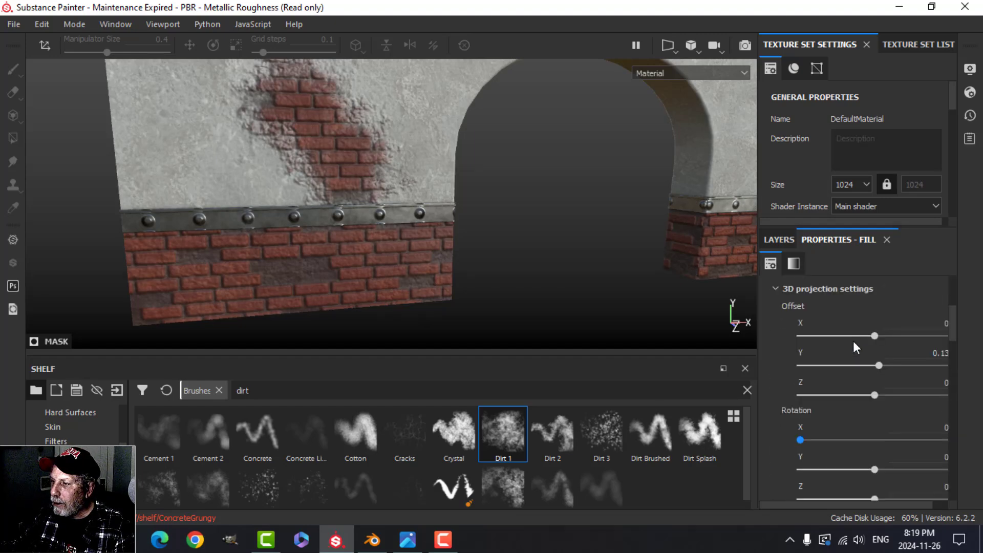
{"action": "left_click", "coordinate": [884, 366]}
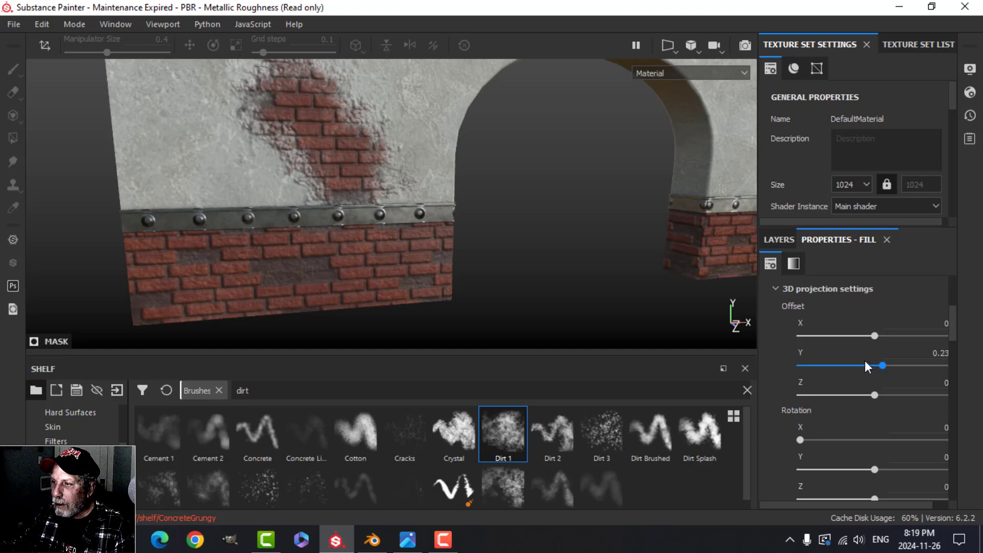
{"action": "scroll", "coordinate": [607, 278], "scroll_direction": "up", "scroll_amount": 2}
{"action": "scroll", "coordinate": [608, 277], "scroll_direction": "down", "scroll_amount": 1}
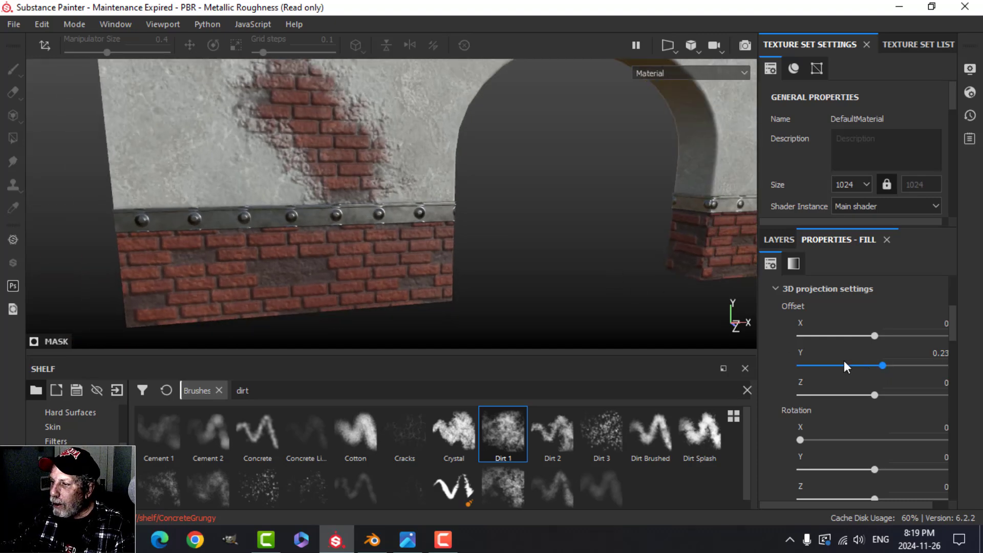
Refine the rivet shape by setting the Tile Generator's contrast to 0.09, position to 0.26 and pattern specific to 0.57
{"action": "scroll", "coordinate": [878, 424], "scroll_direction": "down", "scroll_amount": 10}
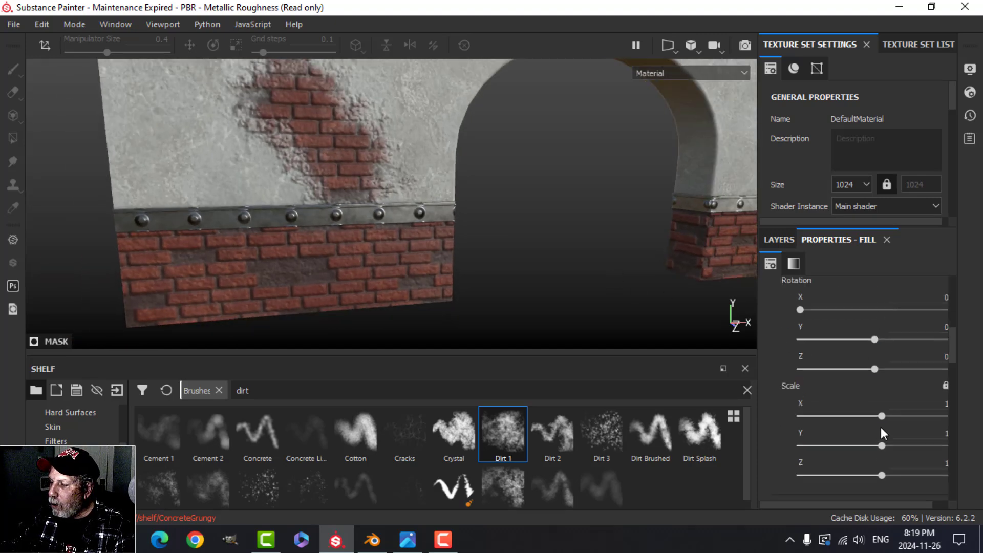
{"action": "scroll", "coordinate": [874, 413], "scroll_direction": "up", "scroll_amount": 3}
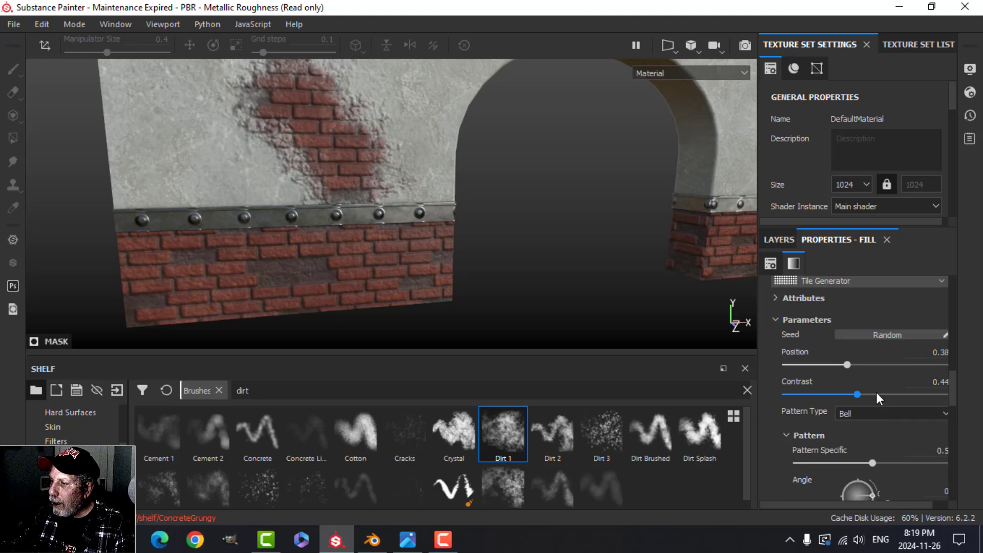
{"action": "left_click_drag", "start_coordinate": [848, 395], "coordinate": [801, 395]}
{"action": "left_click_drag", "start_coordinate": [850, 368], "coordinate": [883, 378]}
Raise the scale in the Tile Generator's pattern transformation settings to 1.11
{"action": "scroll", "coordinate": [880, 427], "scroll_direction": "down", "scroll_amount": 2}
{"action": "scroll", "coordinate": [869, 413], "scroll_direction": "down", "scroll_amount": 5}
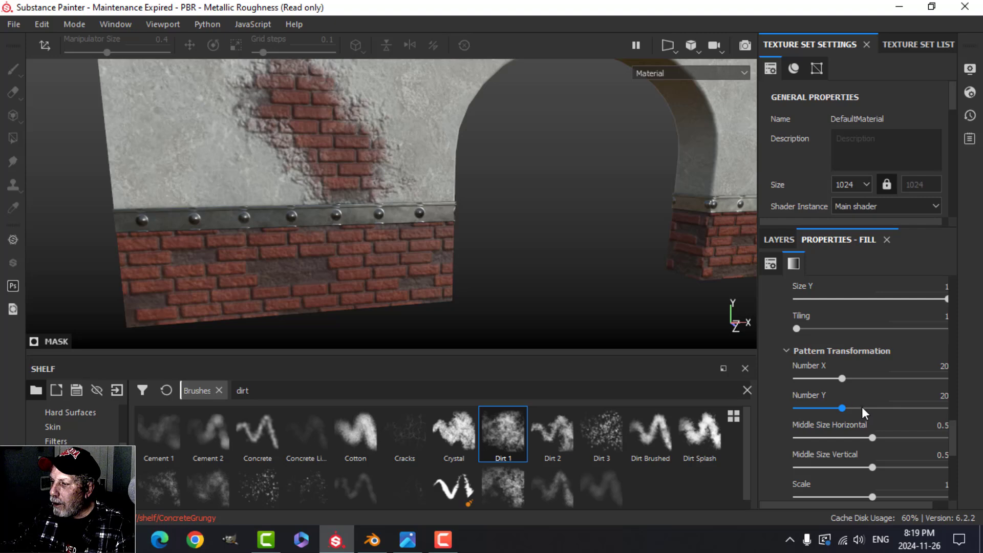
{"action": "scroll", "coordinate": [890, 424], "scroll_direction": "down", "scroll_amount": 3}
{"action": "scroll", "coordinate": [889, 422], "scroll_direction": "down", "scroll_amount": 2}
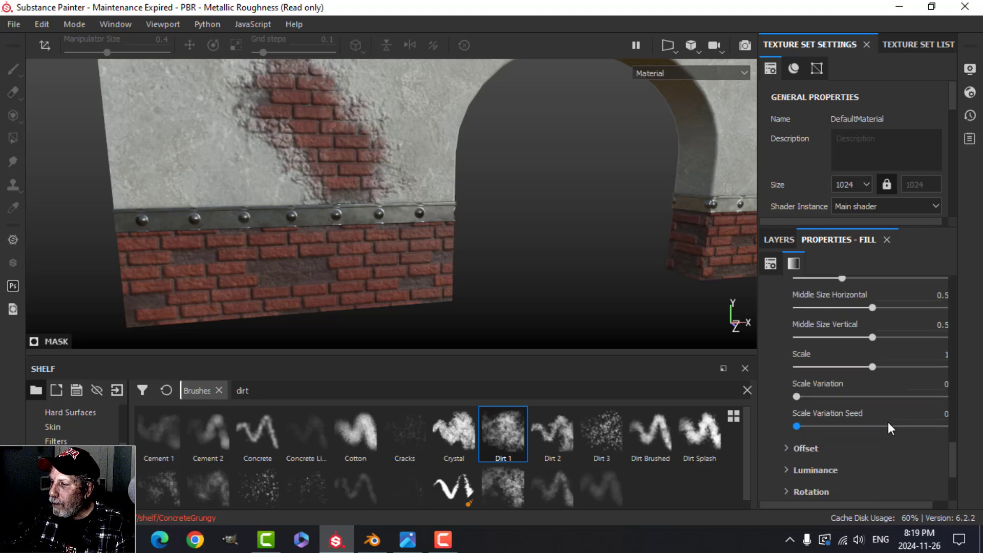
{"action": "left_click_drag", "start_coordinate": [878, 370], "coordinate": [880, 370]}
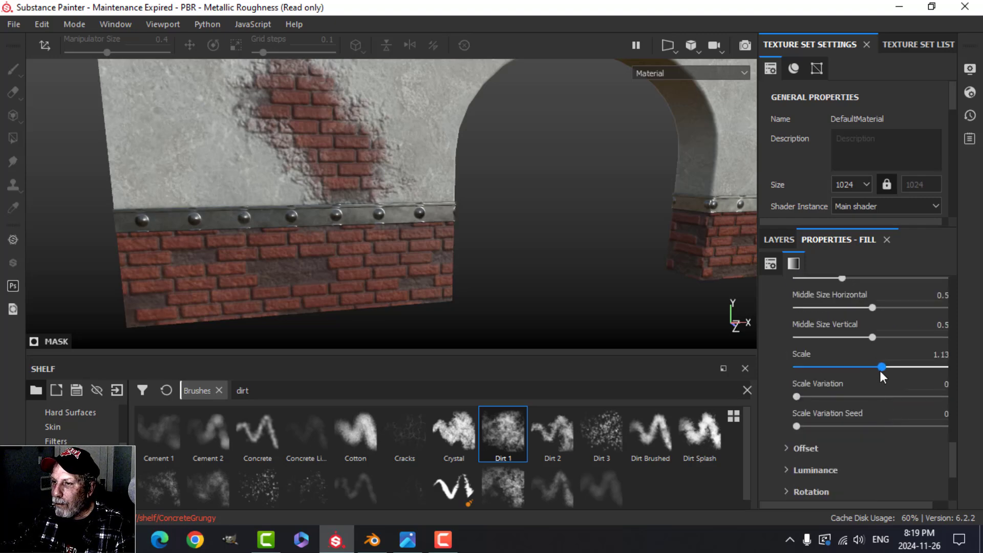
{"action": "scroll", "coordinate": [856, 419], "scroll_direction": "down", "scroll_amount": 2}
Set the Tile Generator's Number X and Number Y to 30 for more closely spaced rivets
{"action": "scroll", "coordinate": [857, 417], "scroll_direction": "up", "scroll_amount": 4}
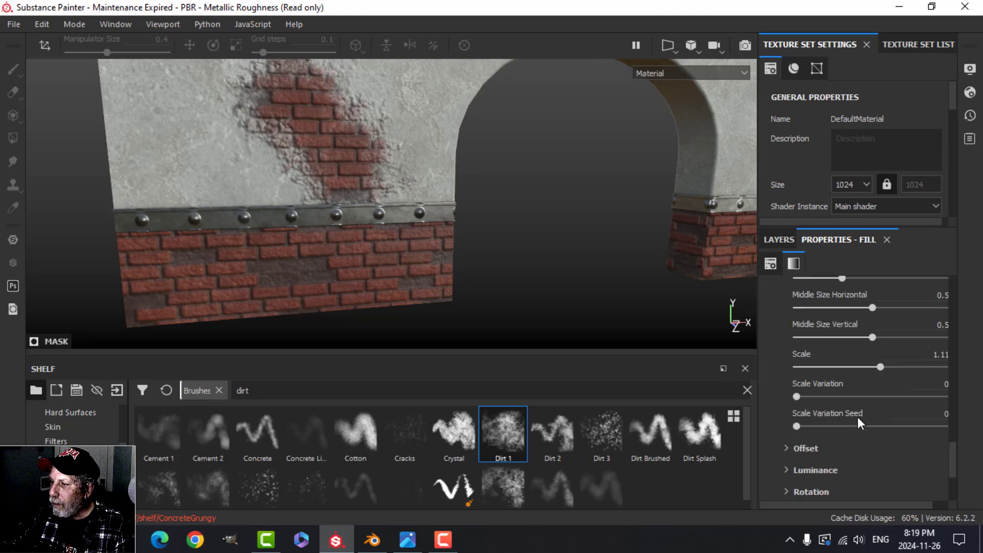
{"action": "left_click", "coordinate": [929, 326]}
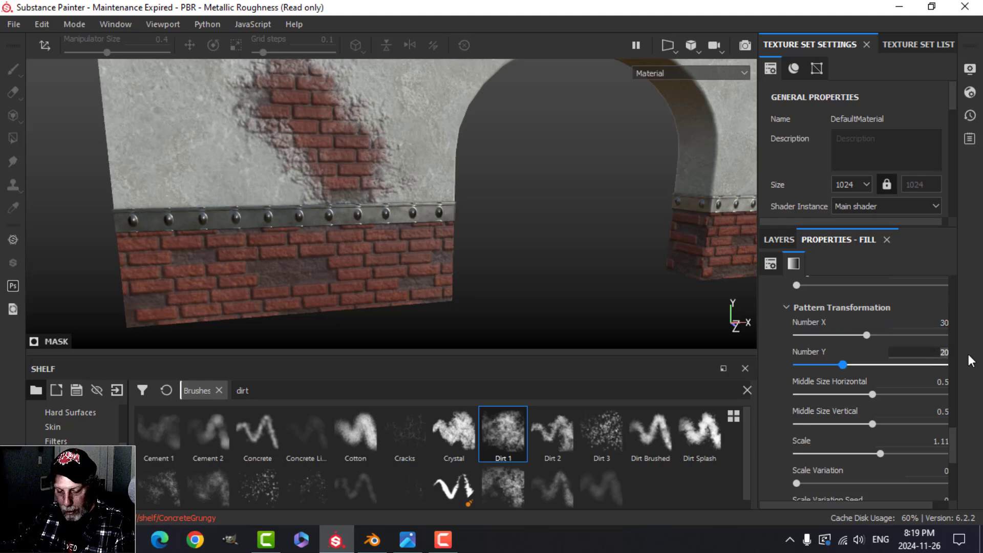
{"action": "key", "text": "BackSpace"}
{"action": "key", "text": "BackSpace"}
{"action": "type", "text": "30"}
{"action": "key", "text": "Return"}
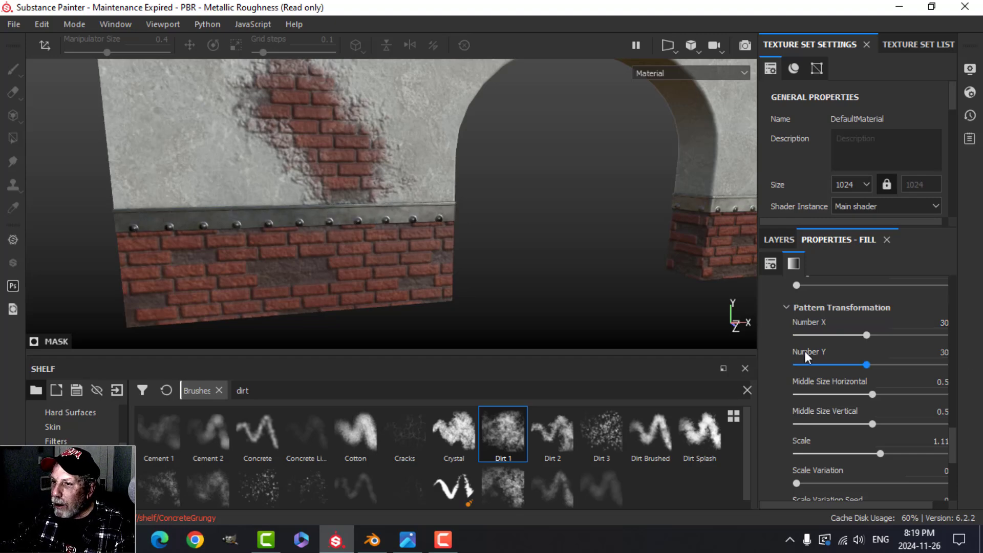
Increase the Tile Generator's pattern scale slightly to suit the denser rivet row
{"action": "scroll", "coordinate": [862, 358], "scroll_direction": "up", "scroll_amount": 3}
{"action": "scroll", "coordinate": [860, 358], "scroll_direction": "up", "scroll_amount": 1}
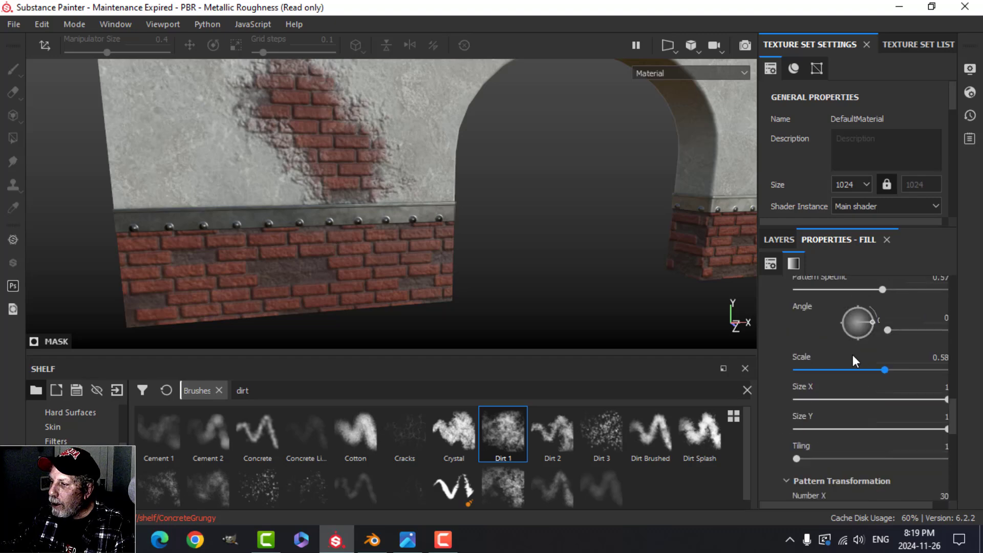
{"action": "left_click_drag", "start_coordinate": [889, 373], "coordinate": [902, 367]}
Set the projection's Y offset to 0.31 to centre the denser rivet row on the metal trim
{"action": "scroll", "coordinate": [894, 348], "scroll_direction": "up", "scroll_amount": 4}
{"action": "scroll", "coordinate": [879, 334], "scroll_direction": "up", "scroll_amount": 5}
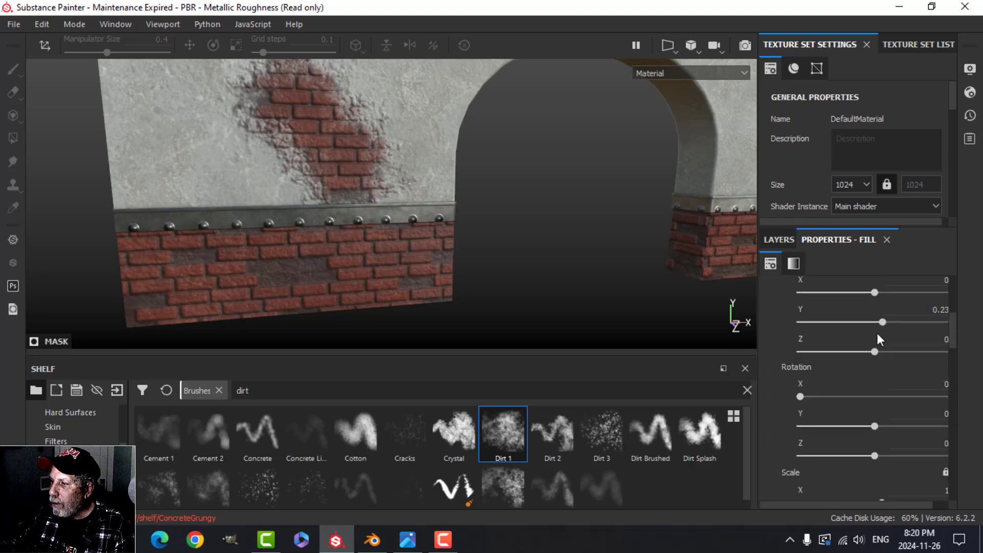
{"action": "left_click_drag", "start_coordinate": [883, 322], "coordinate": [887, 322]}
{"action": "mouse_move", "coordinate": [564, 257]}
{"action": "left_mouse_down", "text": "alt"}
{"action": "mouse_move", "coordinate": [580, 248]}
{"action": "mouse_move", "coordinate": [533, 248]}
{"action": "mouse_move", "coordinate": [623, 251]}
{"action": "mouse_move", "coordinate": [628, 238]}
{"action": "mouse_move", "coordinate": [647, 251]}
{"action": "mouse_move", "coordinate": [568, 252]}
{"action": "mouse_move", "coordinate": [490, 279]}
{"action": "mouse_move", "coordinate": [542, 272]}
{"action": "mouse_move", "coordinate": [544, 250]}
{"action": "mouse_move", "coordinate": [574, 251]}
{"action": "left_mouse_up", "text": "alt"}
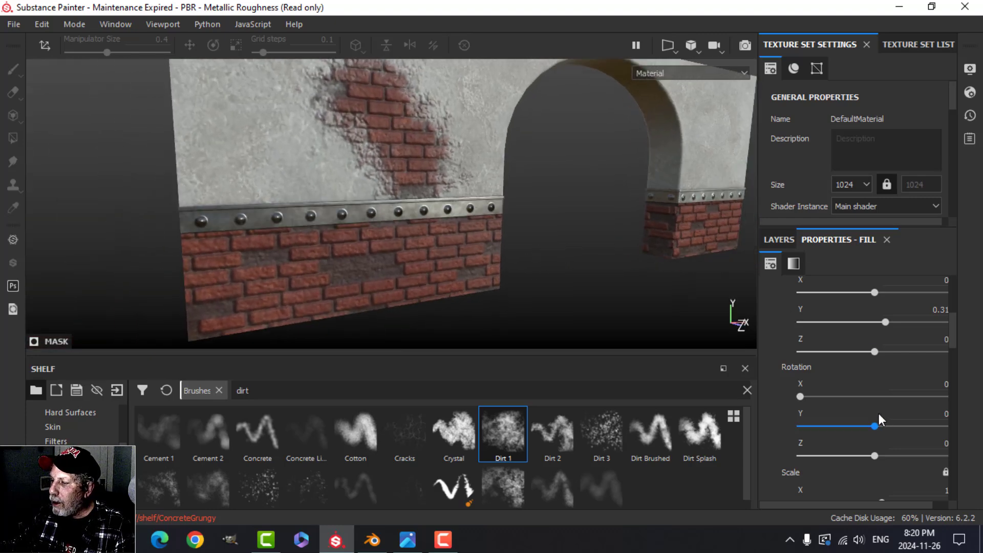
{"action": "scroll", "coordinate": [879, 413], "scroll_direction": "down", "scroll_amount": 5}
{"action": "scroll", "coordinate": [844, 410], "scroll_direction": "down", "scroll_amount": 3}
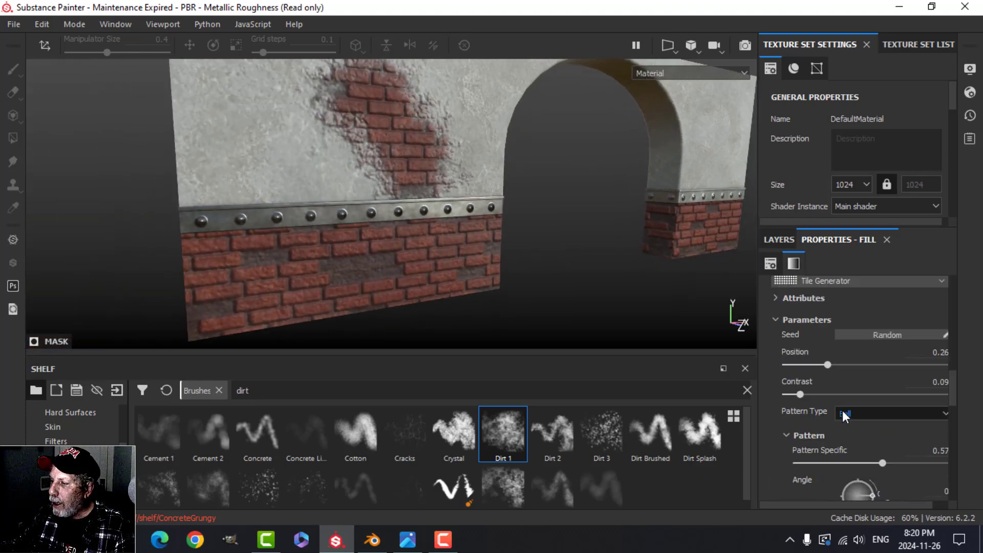
Set the Tile Generator's pattern Scale to 0.89 to enlarge the rivets on the metal trim
{"action": "left_click_drag", "start_coordinate": [901, 414], "coordinate": [916, 413]}
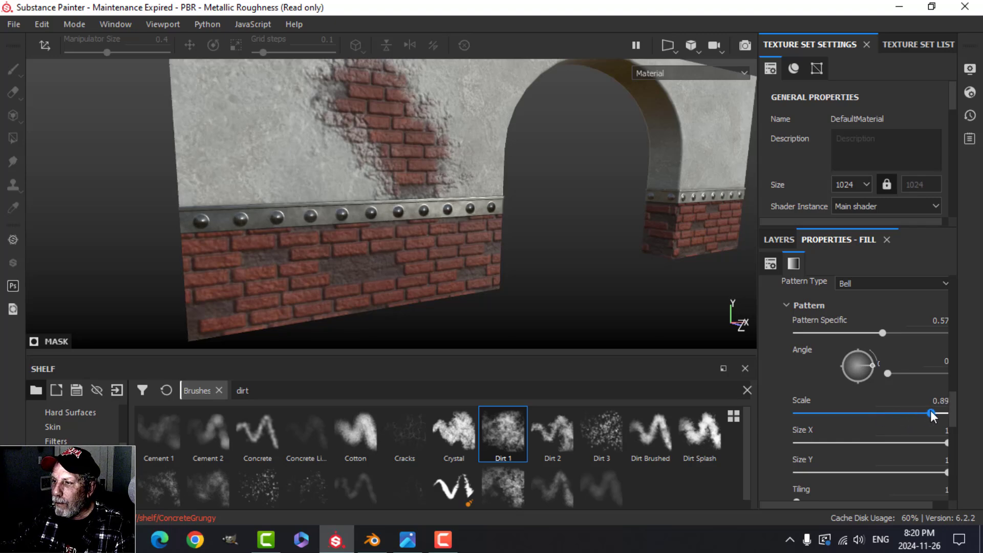
{"action": "left_click_drag", "start_coordinate": [615, 259], "coordinate": [783, 251], "text": "alt"}
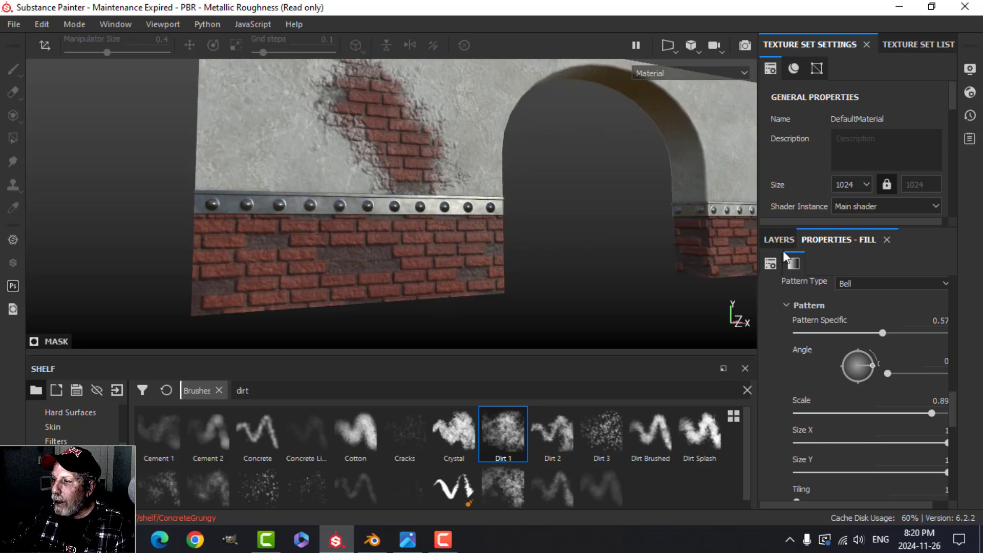
Try to raise the height of Fill layer 1 beyond 1 for more pronounced rivets
{"action": "left_click", "coordinate": [782, 239]}
{"action": "left_click", "coordinate": [809, 316]}
{"action": "left_click", "coordinate": [853, 241]}
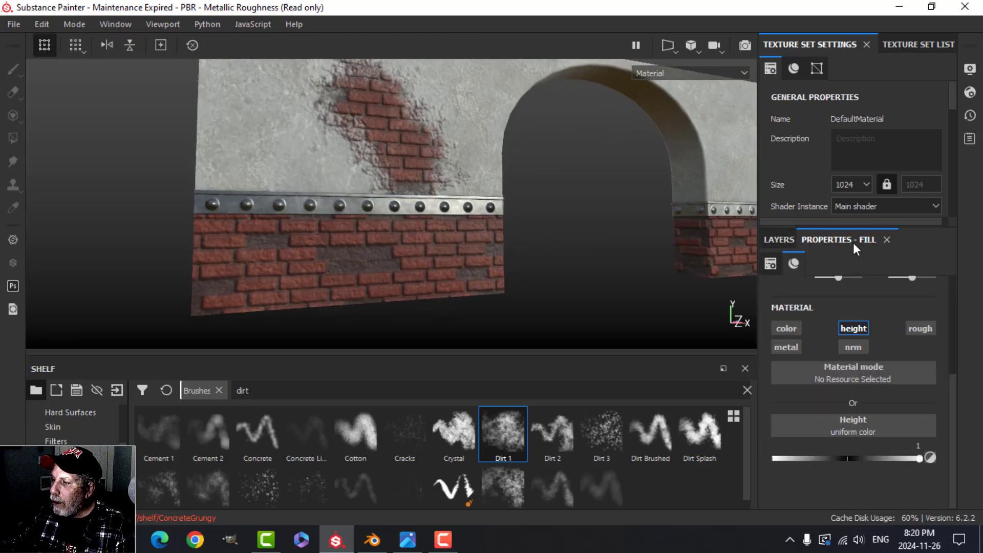
{"action": "left_click_drag", "start_coordinate": [918, 456], "coordinate": [944, 452]}
{"action": "left_click", "coordinate": [789, 239]}
{"action": "mouse_move", "coordinate": [505, 219]}
{"action": "middle_mouse_down", "text": "alt"}
{"action": "mouse_move", "coordinate": [549, 215]}
{"action": "mouse_move", "coordinate": [500, 222]}
{"action": "mouse_move", "coordinate": [492, 209]}
{"action": "mouse_move", "coordinate": [505, 217]}
{"action": "middle_mouse_up", "text": "alt"}
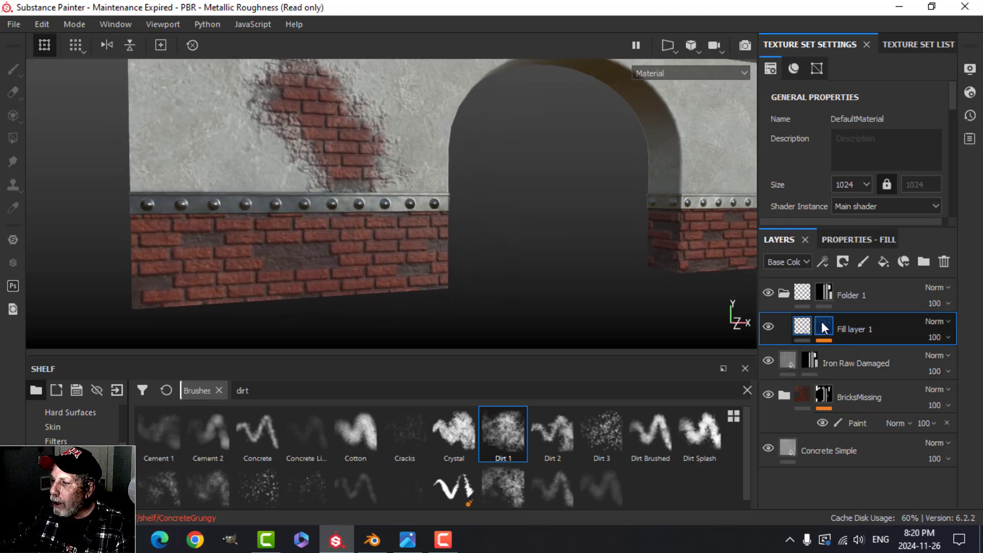
Try the Square and Disc pattern types in Fill layer 1's mask, and settle on Paraboloid for the rivets
{"action": "left_click", "coordinate": [824, 327]}
{"action": "left_click", "coordinate": [863, 357]}
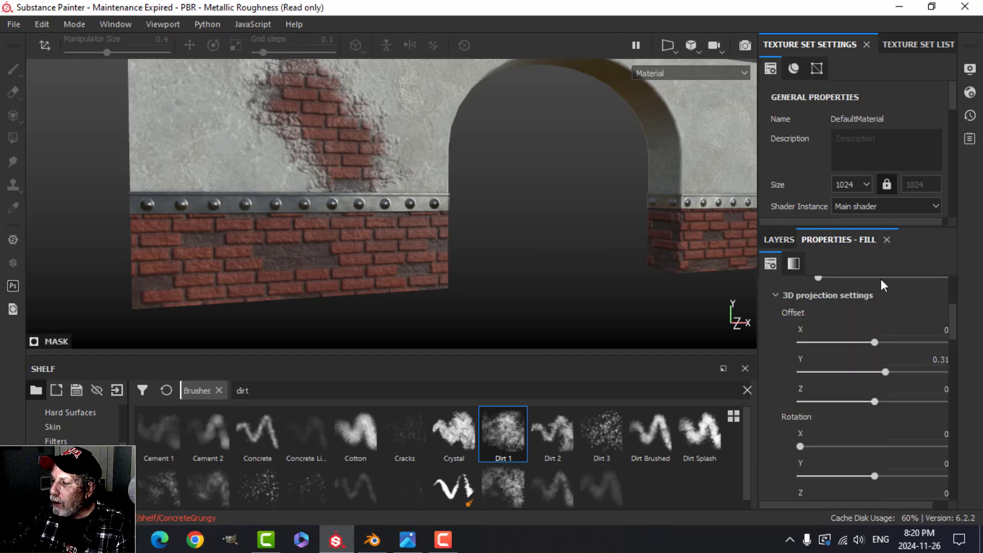
{"action": "scroll", "coordinate": [854, 431], "scroll_direction": "down", "scroll_amount": 10}
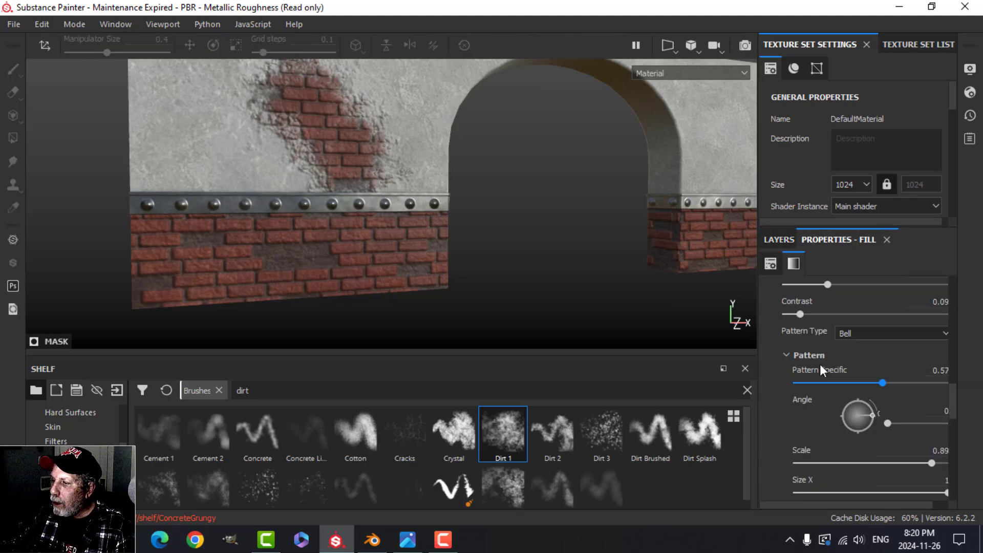
{"action": "left_click", "coordinate": [862, 330]}
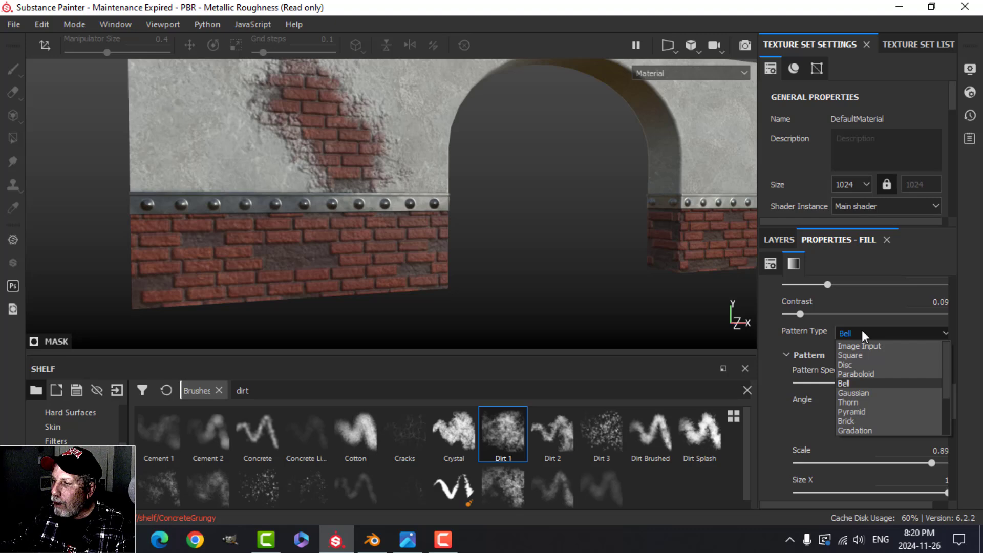
{"action": "left_click", "coordinate": [856, 355]}
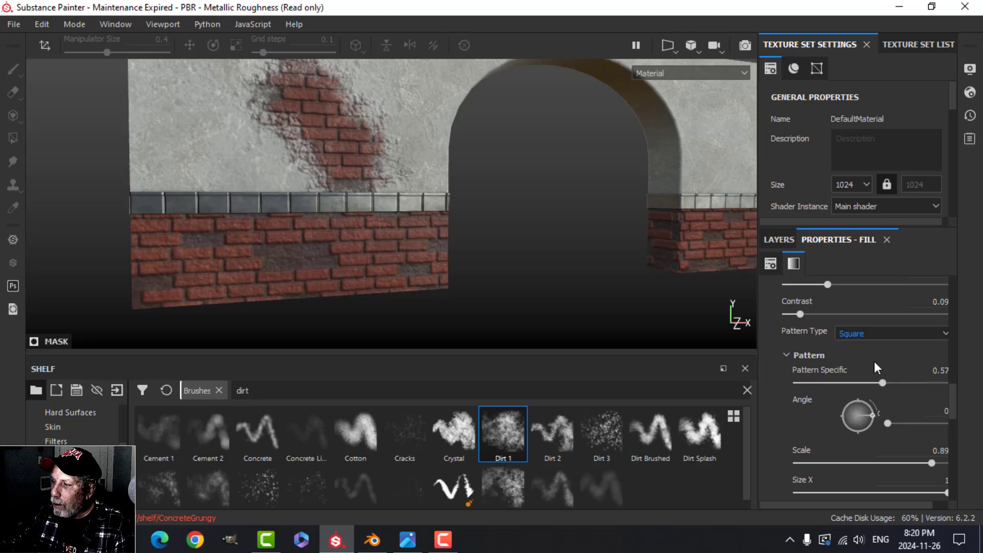
{"action": "left_click", "coordinate": [866, 335]}
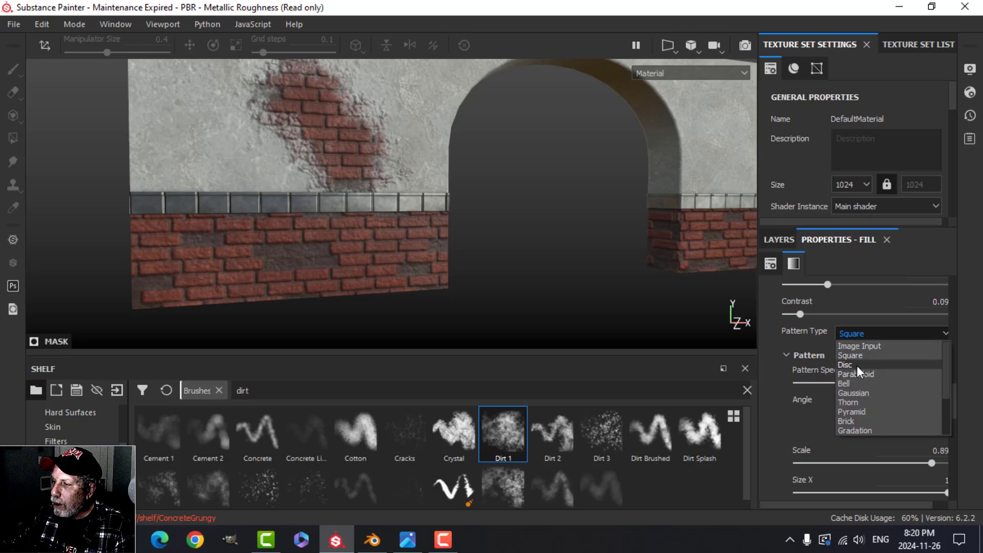
{"action": "left_click", "coordinate": [856, 365]}
{"action": "left_click", "coordinate": [863, 336]}
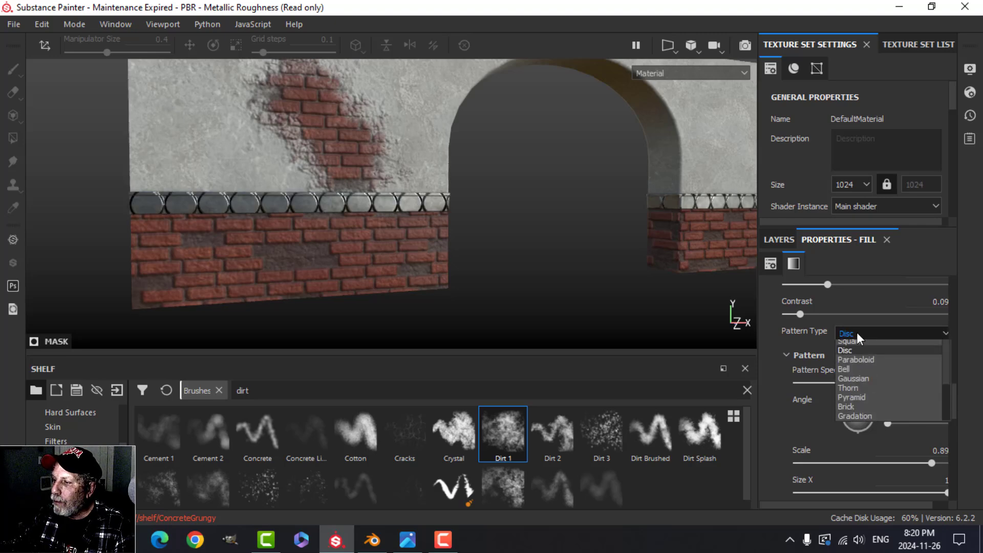
{"action": "left_click", "coordinate": [860, 372]}
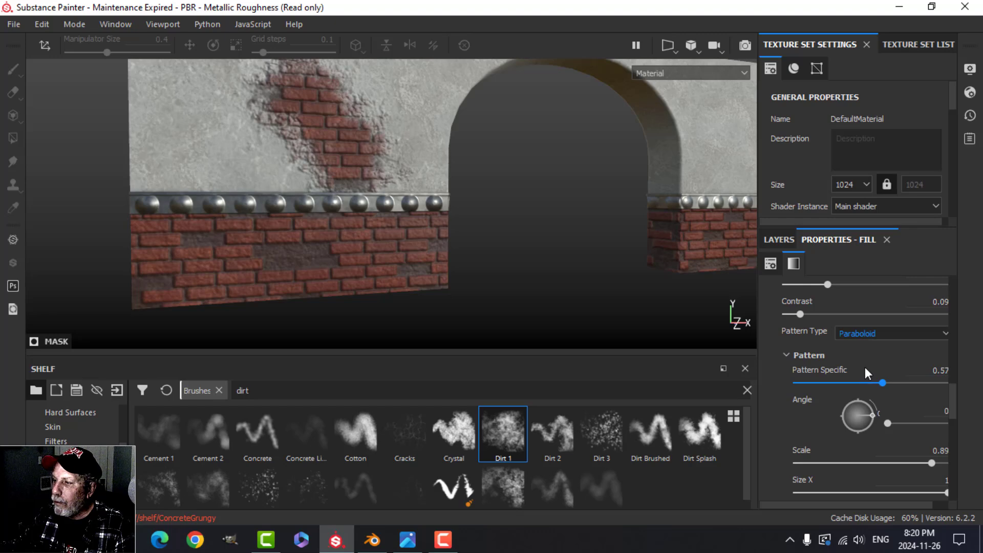
Reduce the Tile Generator's pattern Scale to 0.51 to shrink the paraboloid rivets within the trim
{"action": "scroll", "coordinate": [887, 414], "scroll_direction": "down", "scroll_amount": 1}
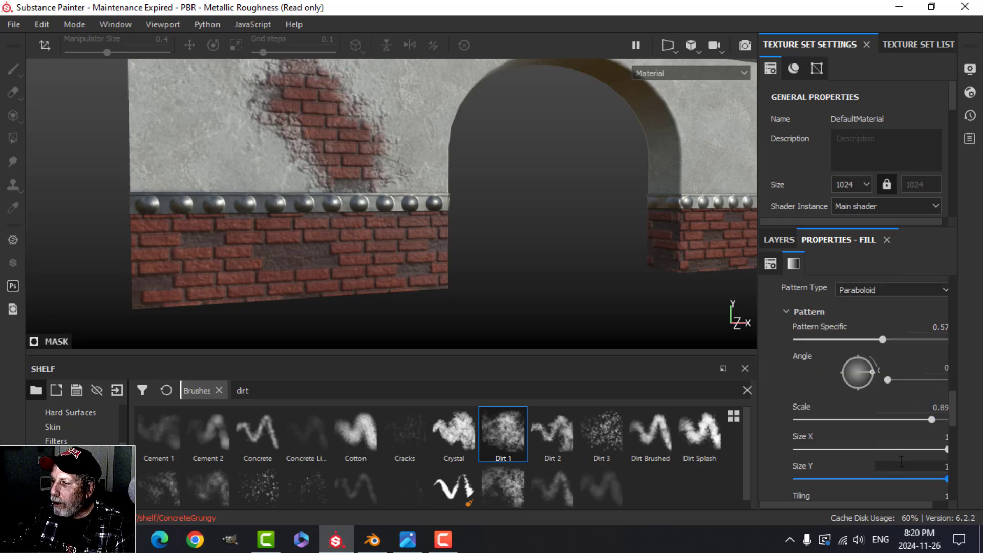
{"action": "left_click_drag", "start_coordinate": [928, 420], "coordinate": [874, 428]}
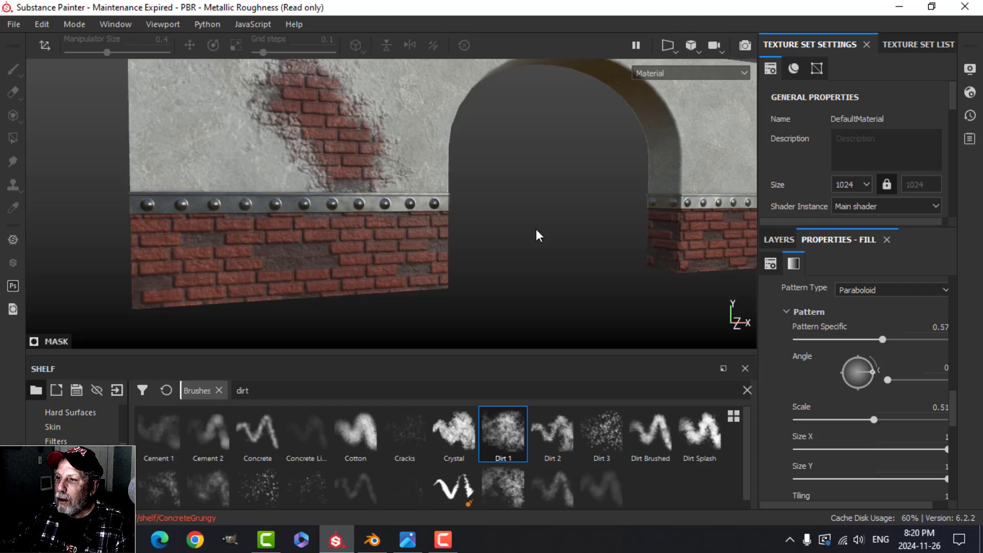
{"action": "scroll", "coordinate": [503, 234], "scroll_direction": "down", "scroll_amount": 2}
{"action": "scroll", "coordinate": [503, 234], "scroll_direction": "up", "scroll_amount": 4}
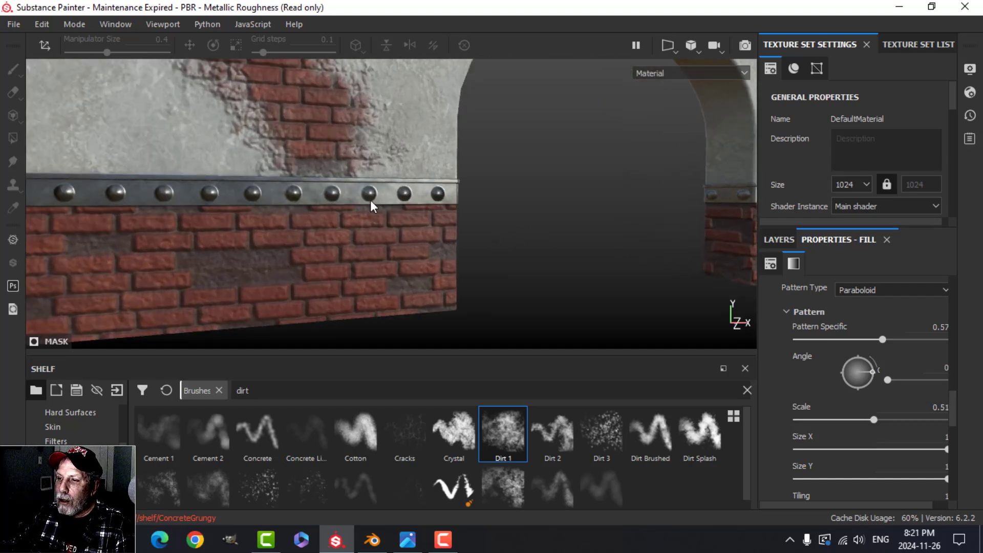
Try a bright red base color on Fill layer 1, turn its color channel off again, and keep its height at 1
{"action": "left_click", "coordinate": [779, 239]}
{"action": "left_click", "coordinate": [806, 334]}
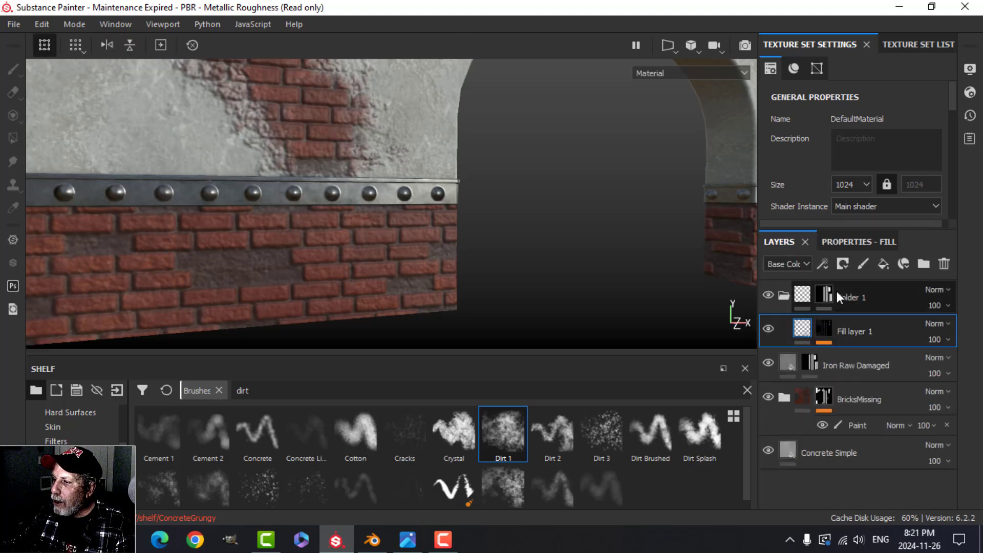
{"action": "left_click", "coordinate": [785, 294]}
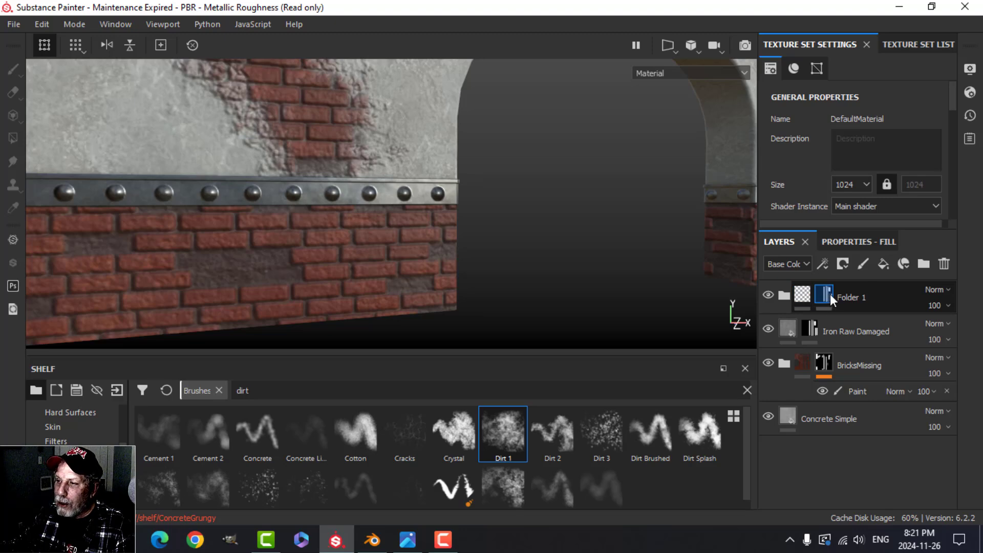
{"action": "left_click", "coordinate": [784, 295]}
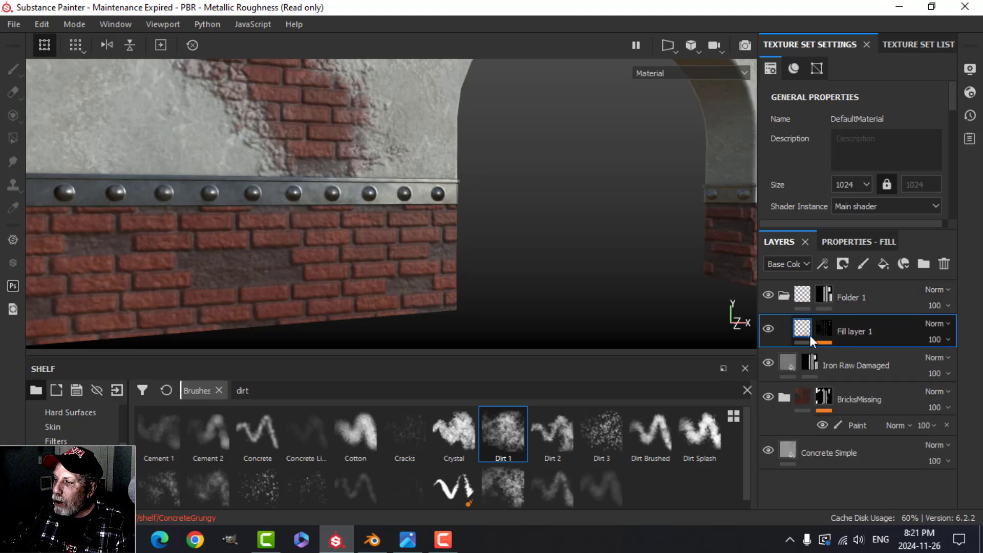
{"action": "left_click", "coordinate": [849, 243]}
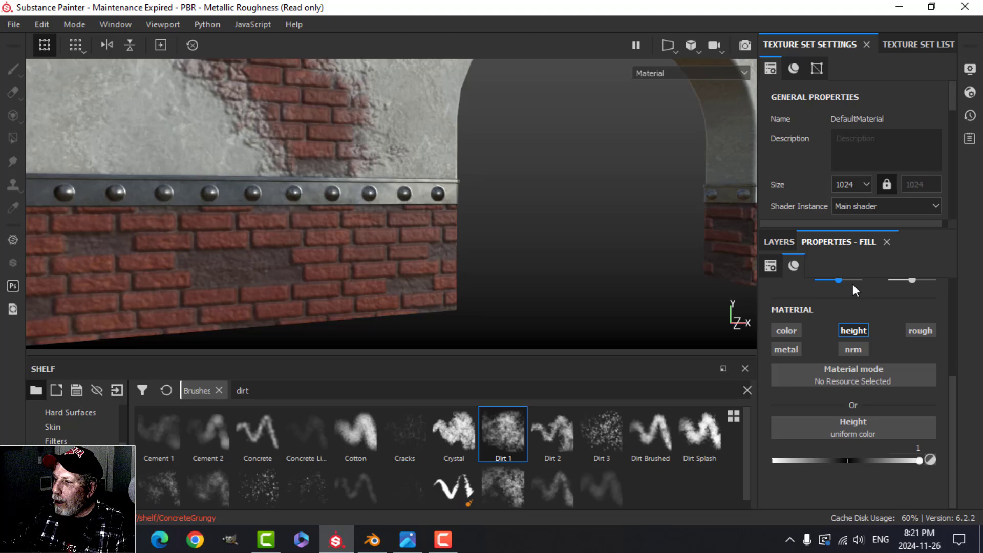
{"action": "left_click", "coordinate": [794, 330]}
{"action": "left_click", "coordinate": [862, 447]}
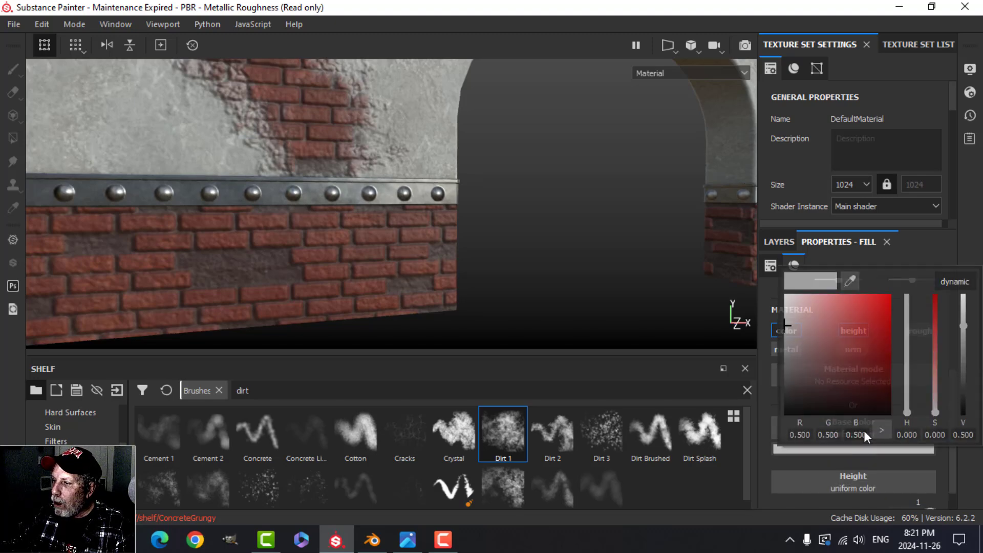
{"action": "left_click_drag", "start_coordinate": [884, 333], "coordinate": [879, 304]}
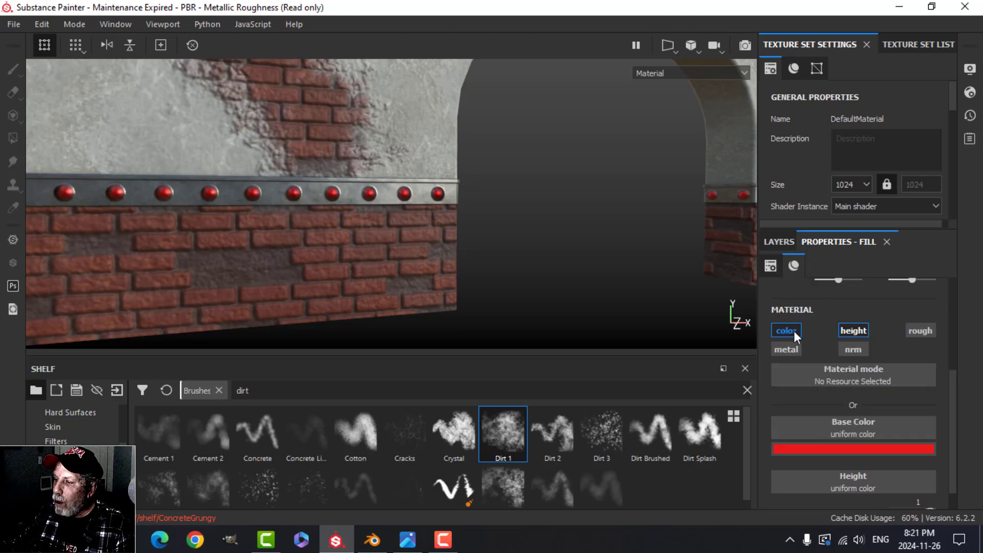
{"action": "left_click", "coordinate": [793, 330]}
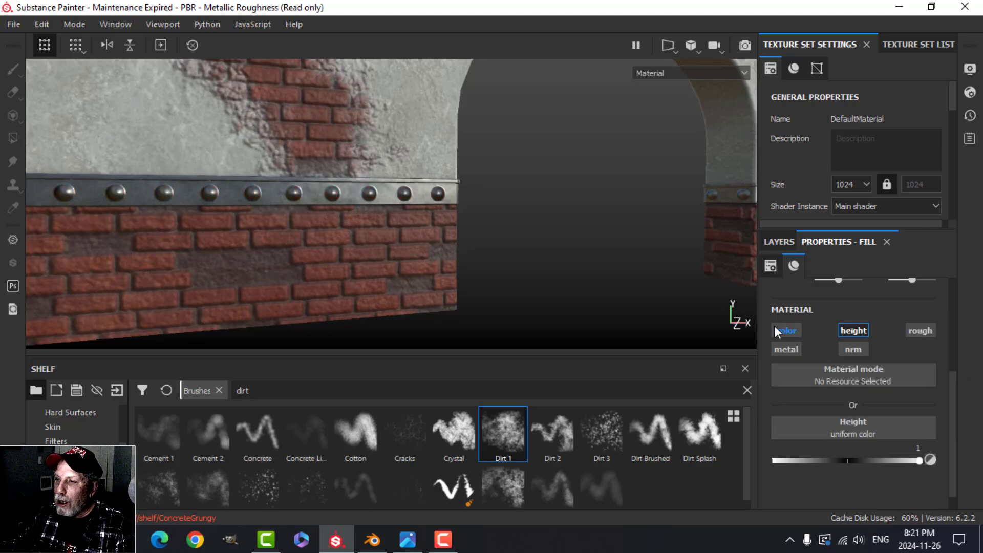
{"action": "left_click", "coordinate": [854, 330]}
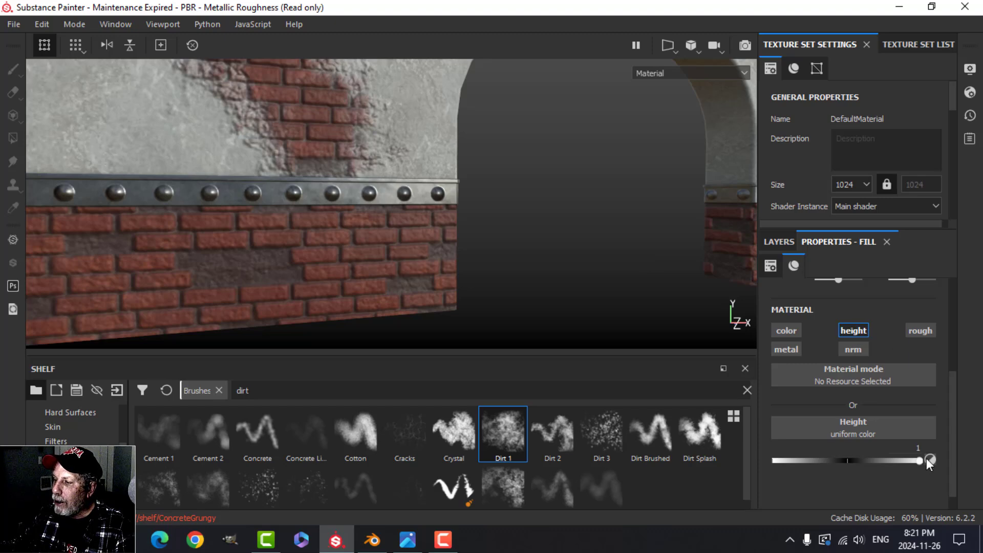
{"action": "mouse_move", "coordinate": [920, 461]}
{"action": "left_mouse_down"}
{"action": "mouse_move", "coordinate": [797, 463]}
{"action": "mouse_move", "coordinate": [922, 462]}
{"action": "left_mouse_up"}
Examine the riveted metal trim, brick and concrete across the whole arch wall from several angles
{"action": "scroll", "coordinate": [570, 240], "scroll_direction": "down", "scroll_amount": 5}
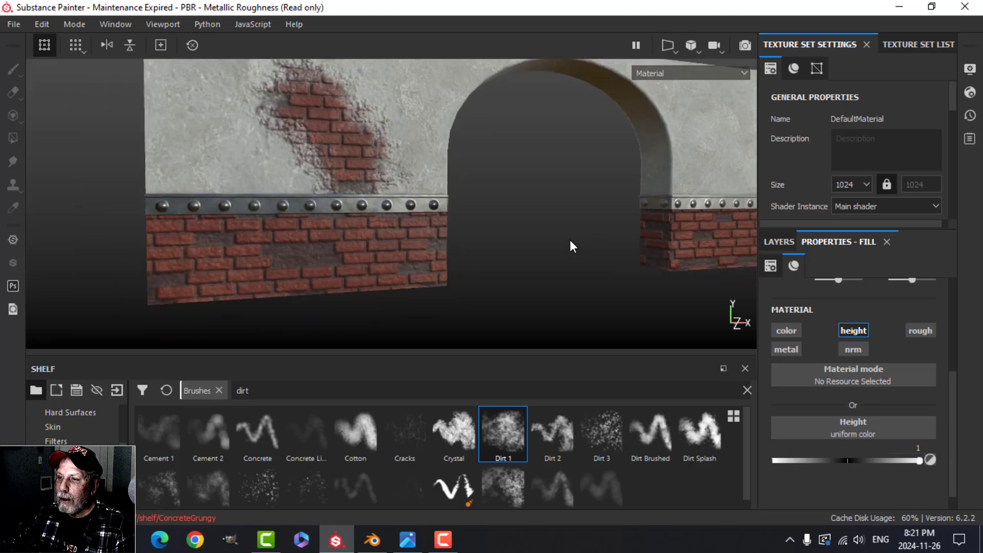
{"action": "middle_click_drag", "start_coordinate": [555, 215], "coordinate": [531, 219], "text": "alt"}
{"action": "scroll", "coordinate": [531, 218], "scroll_direction": "up", "scroll_amount": 1}
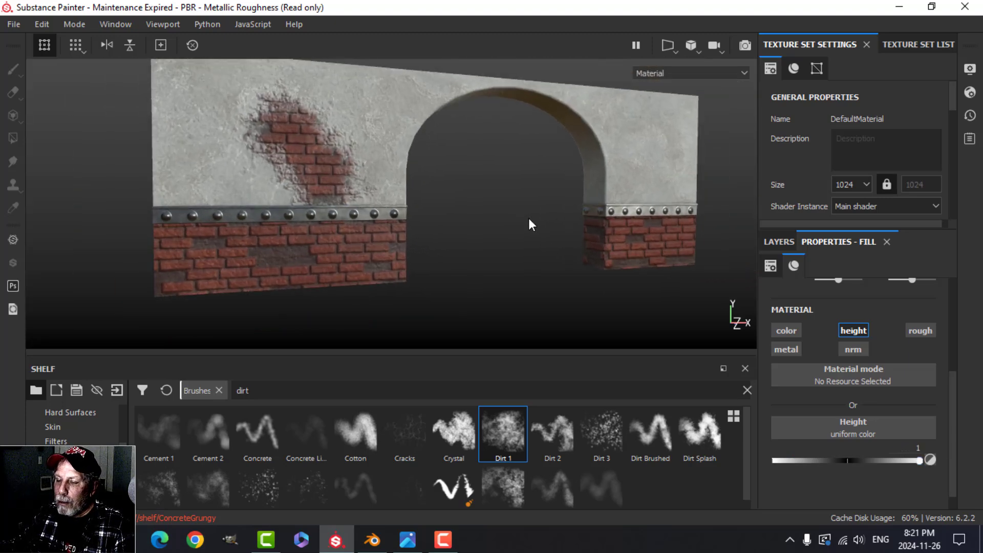
{"action": "left_click_drag", "start_coordinate": [529, 218], "coordinate": [512, 198], "text": "alt"}
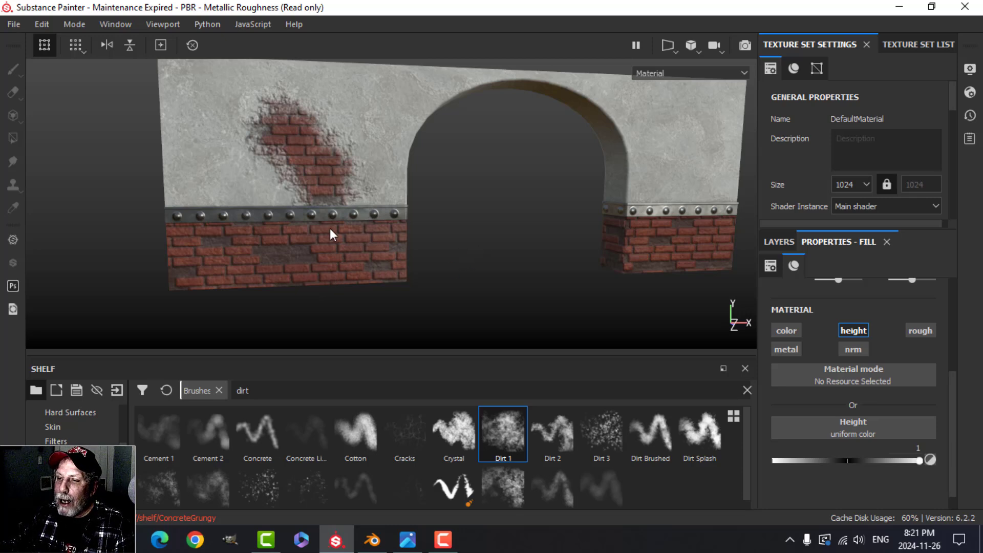
{"action": "middle_click_drag", "start_coordinate": [471, 225], "coordinate": [451, 238], "text": "alt"}
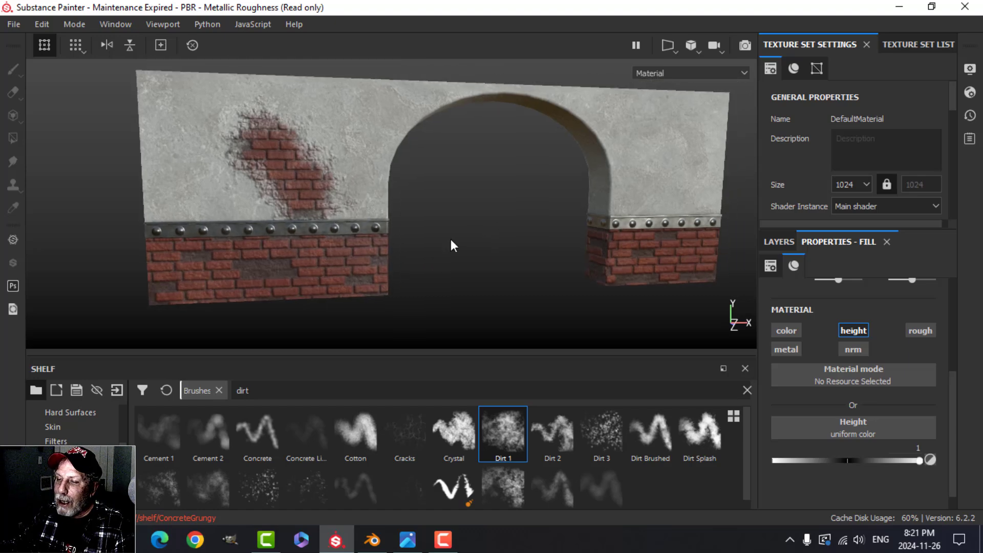
{"action": "scroll", "coordinate": [379, 232], "scroll_direction": "up", "scroll_amount": 2}
{"action": "left_click_drag", "start_coordinate": [550, 222], "coordinate": [525, 237], "text": "alt"}
{"action": "scroll", "coordinate": [513, 237], "scroll_direction": "up", "scroll_amount": 2}
{"action": "middle_click_drag", "start_coordinate": [513, 236], "coordinate": [538, 241], "text": "alt"}
{"action": "left_click_drag", "start_coordinate": [538, 242], "coordinate": [542, 236], "text": "alt"}
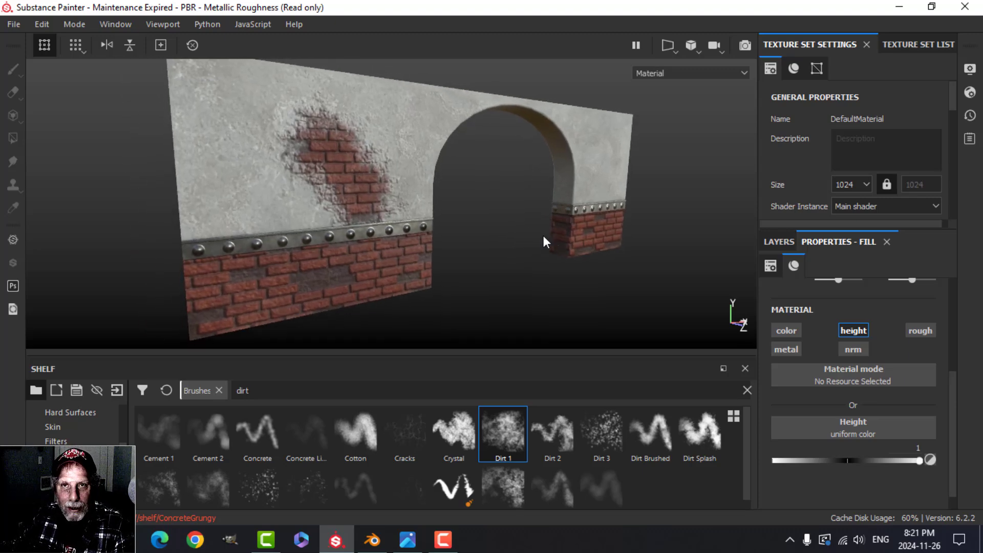